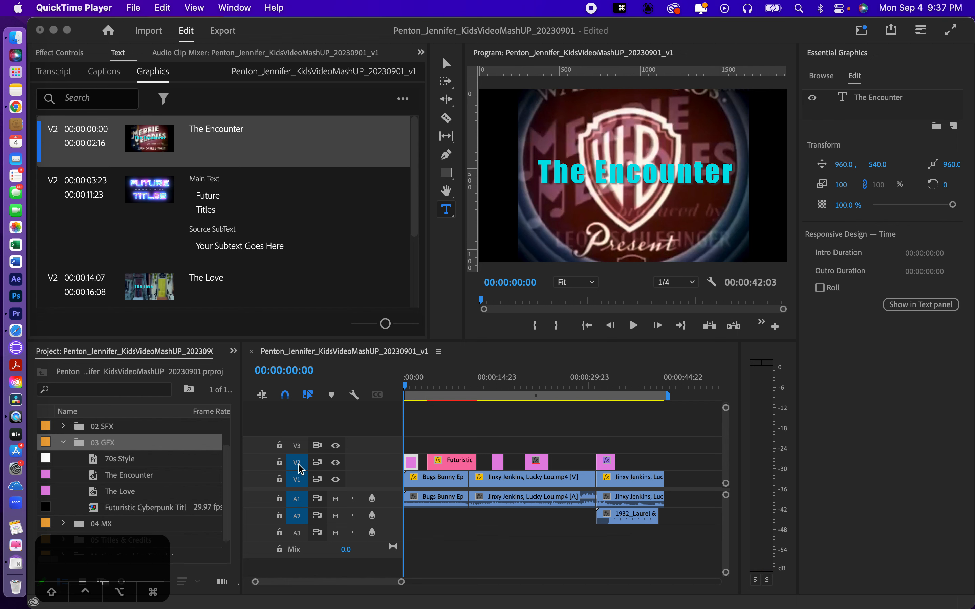
# - Hide the V2 track's output, check the opening clip without its title, and return the playhead to the sequence start
pyautogui.click(334, 467)
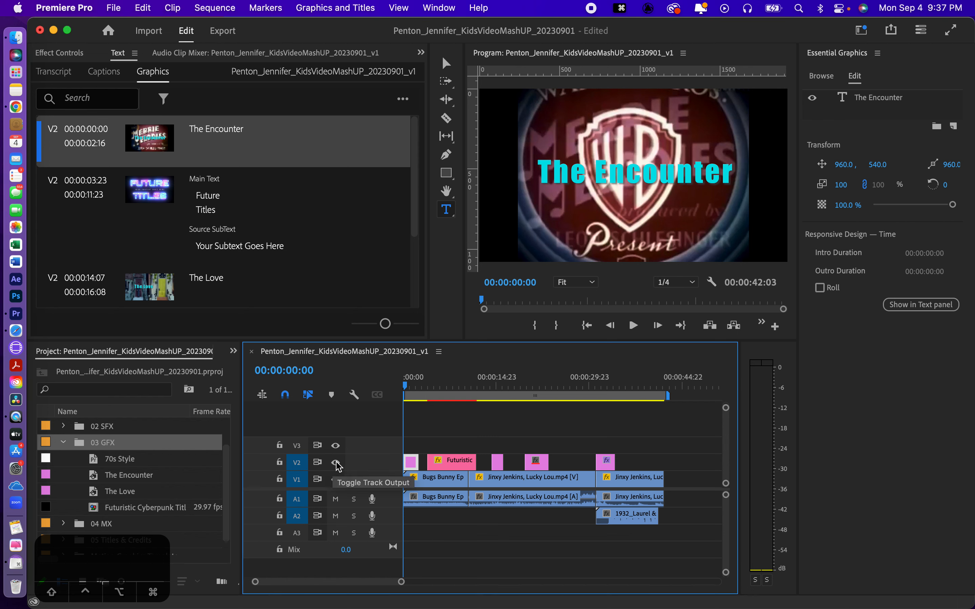
pyautogui.click(334, 464)
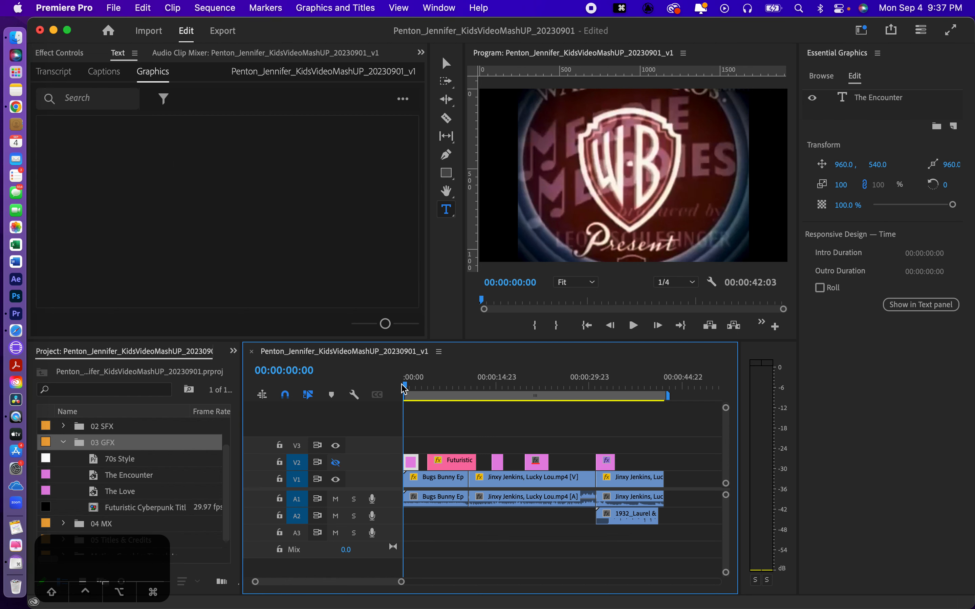
pyautogui.click(413, 386)
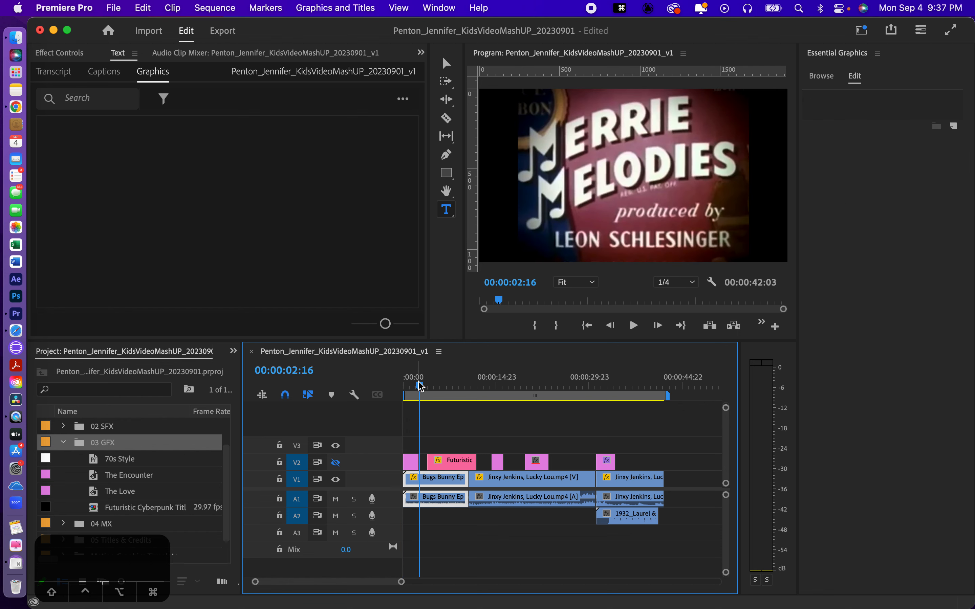
pyautogui.press('Home')
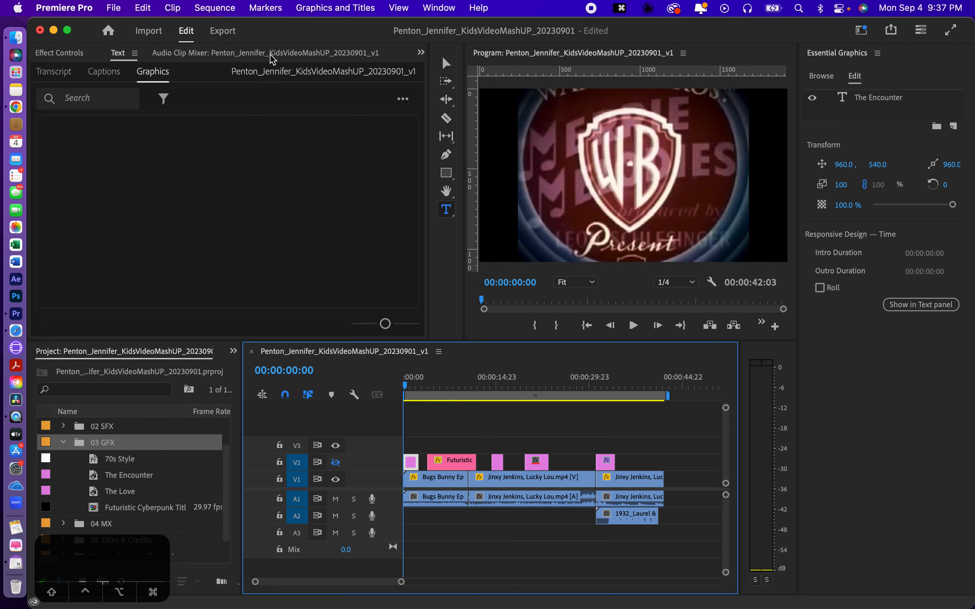
# - Switch to the Editing workspace and activate the Selection tool
pyautogui.click(371, 9)
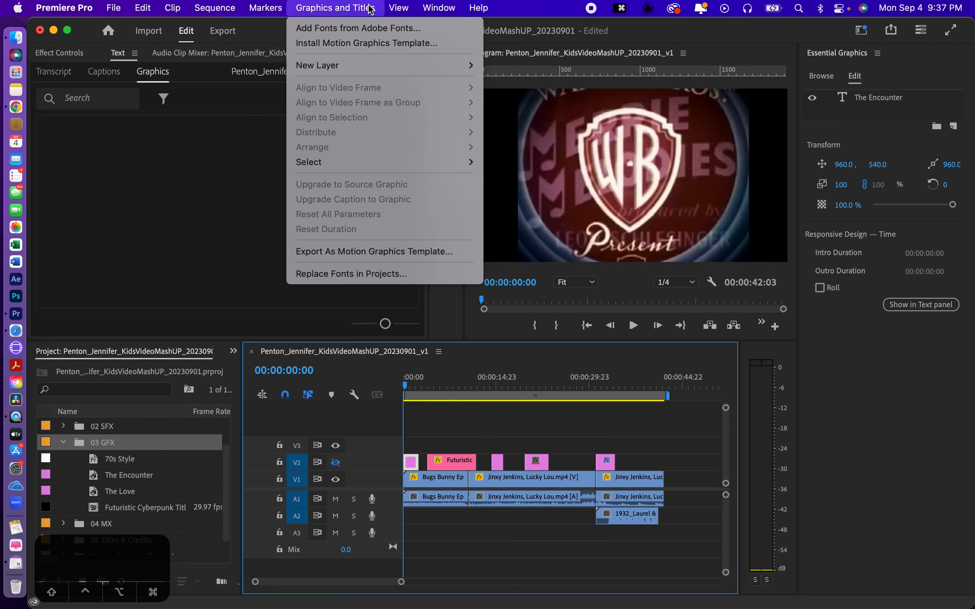
pyautogui.moveTo(431, 6)
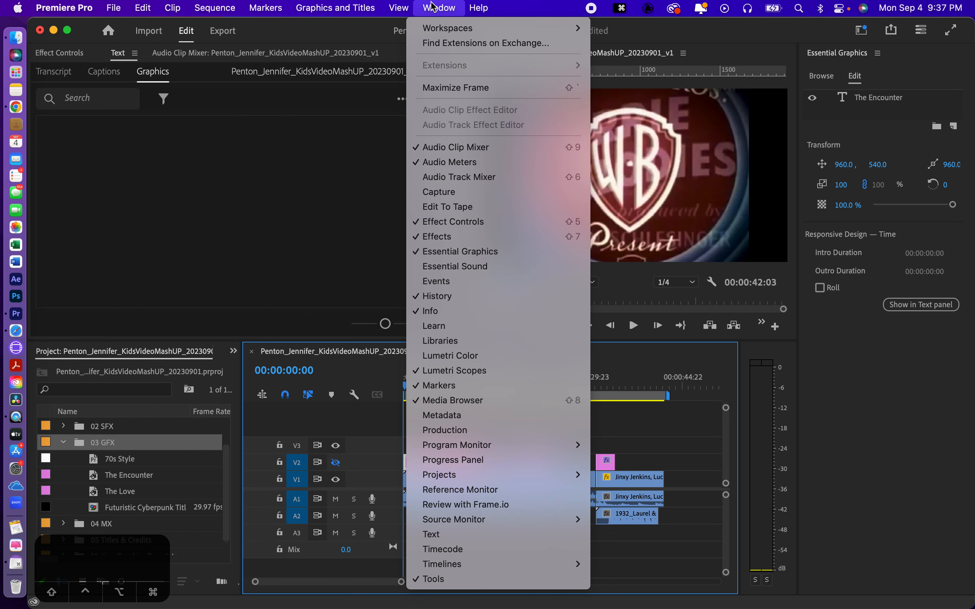
pyautogui.moveTo(440, 28)
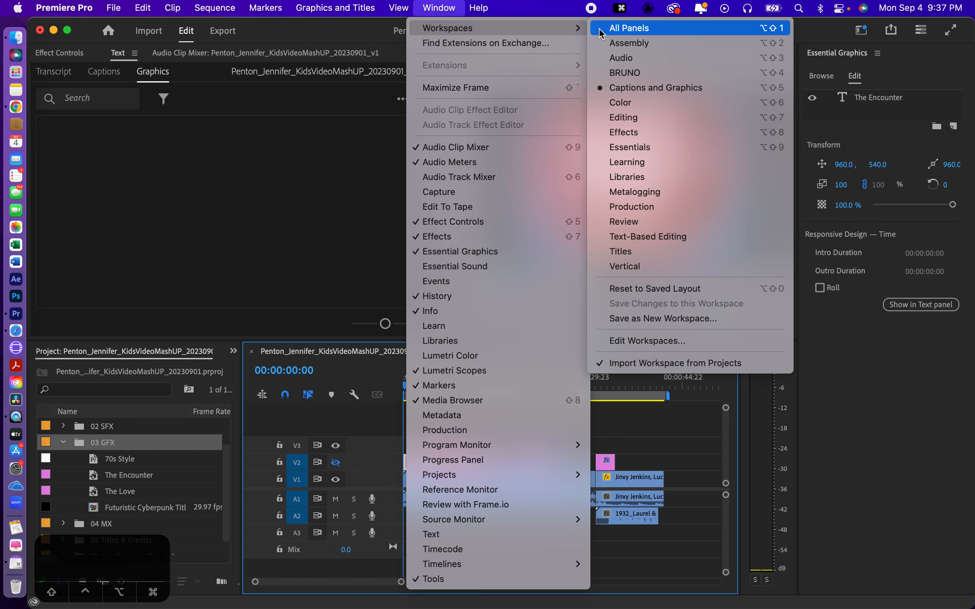
pyautogui.click(617, 118)
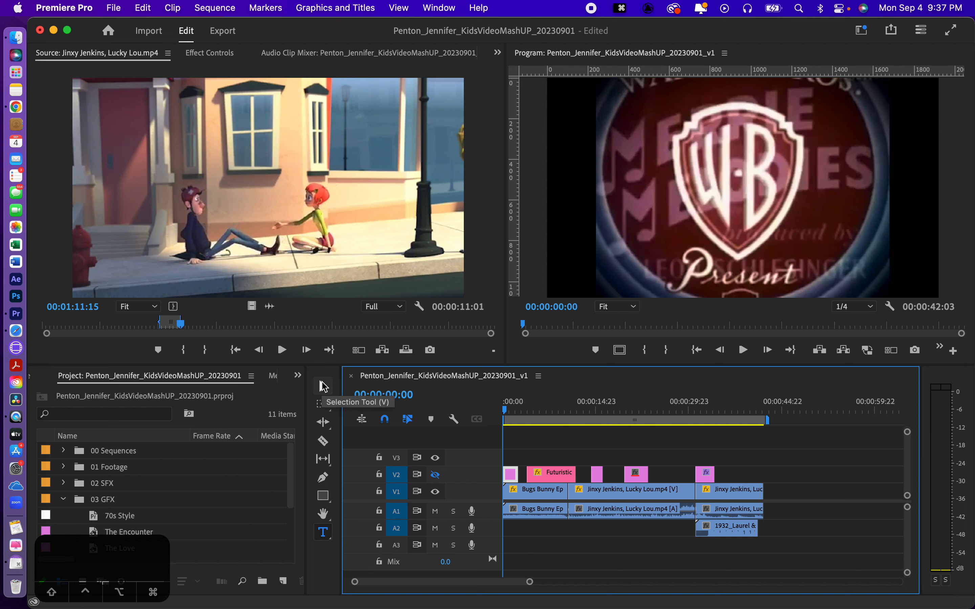
pyautogui.click(324, 386)
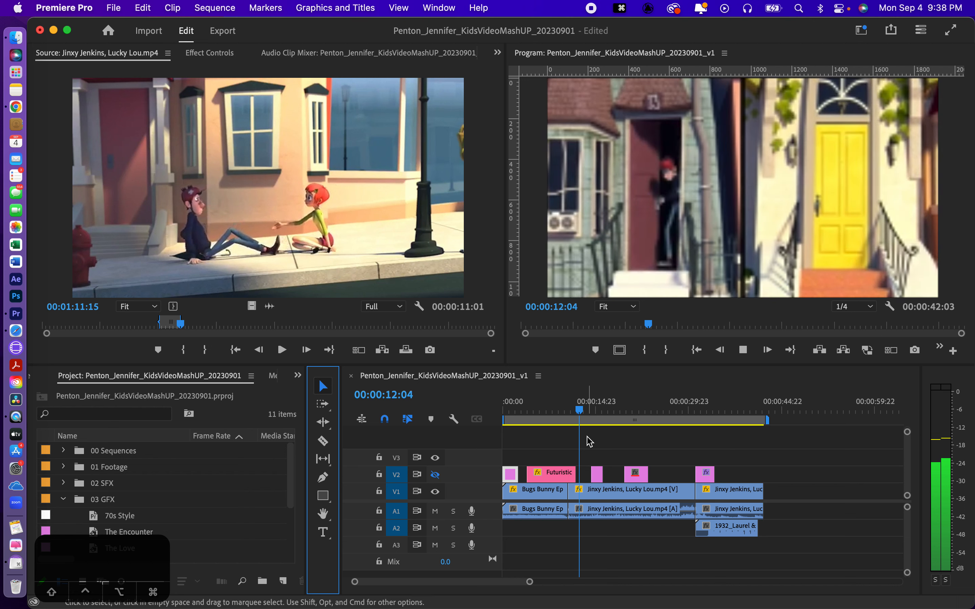
# - Stop playback, turn off Linked Selection, and delete only the video portion of the Bugs Bunny clip on V1
pyautogui.press('space')
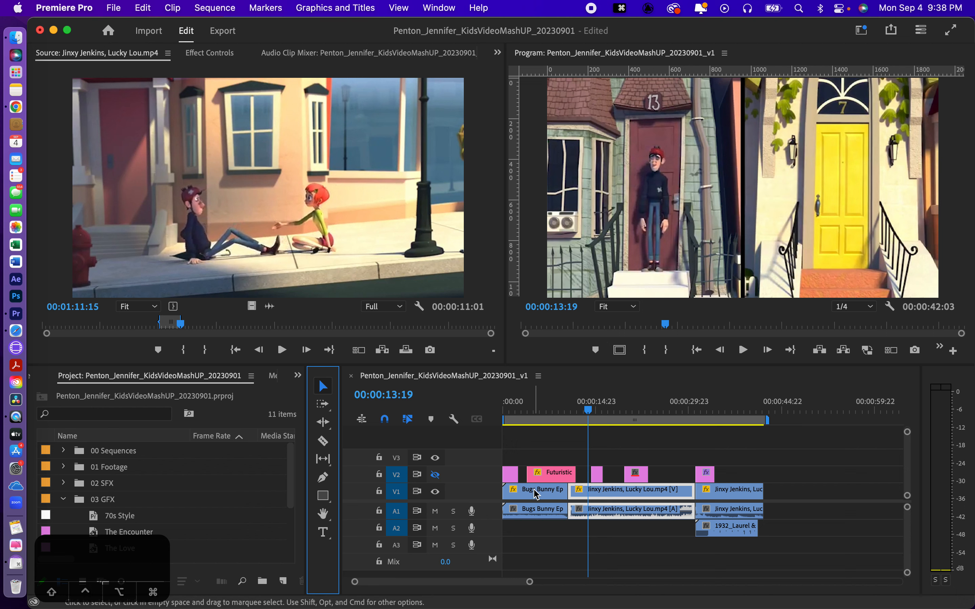
pyautogui.click(543, 513)
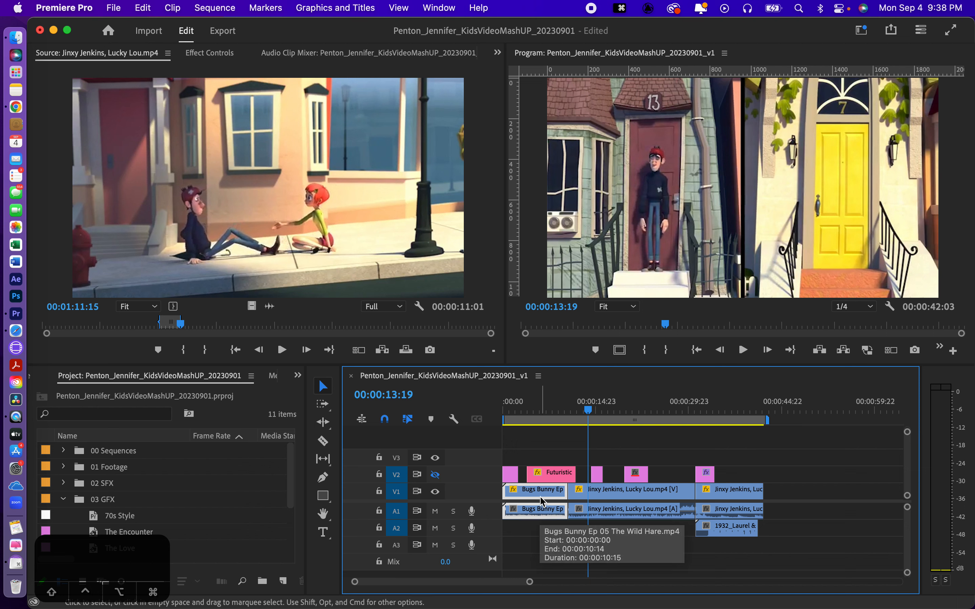
pyautogui.click(407, 420)
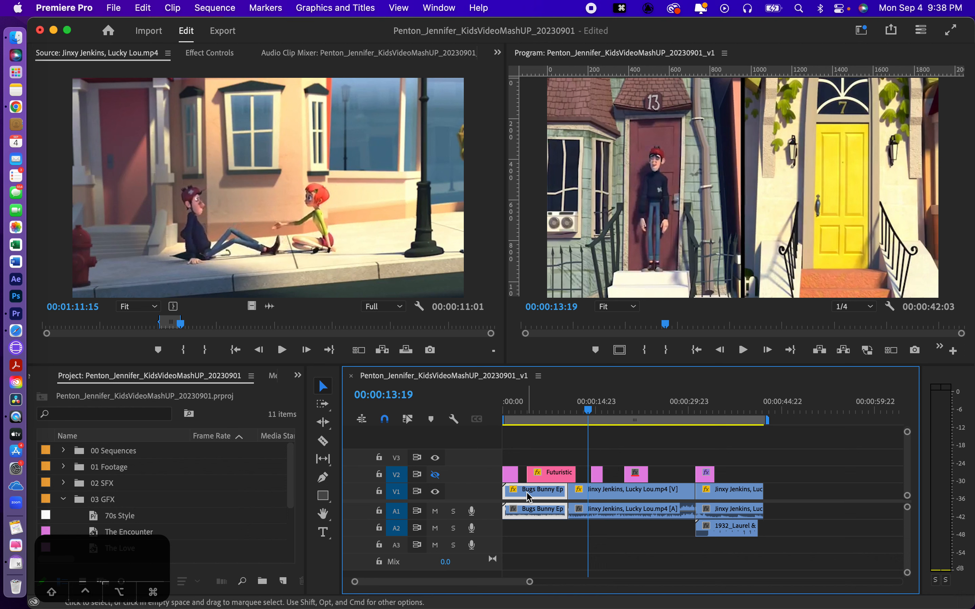
pyautogui.click(535, 443)
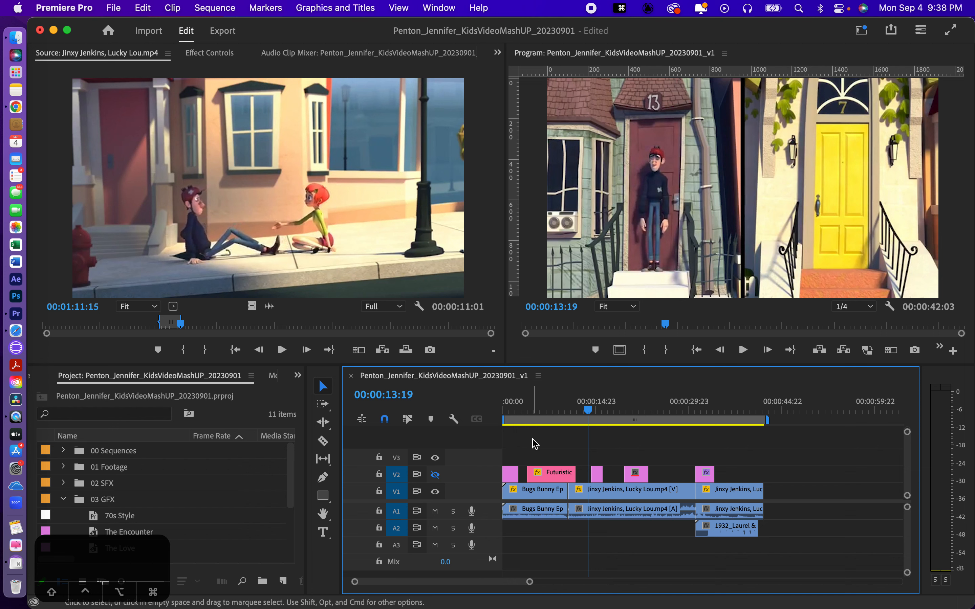
pyautogui.click(540, 496)
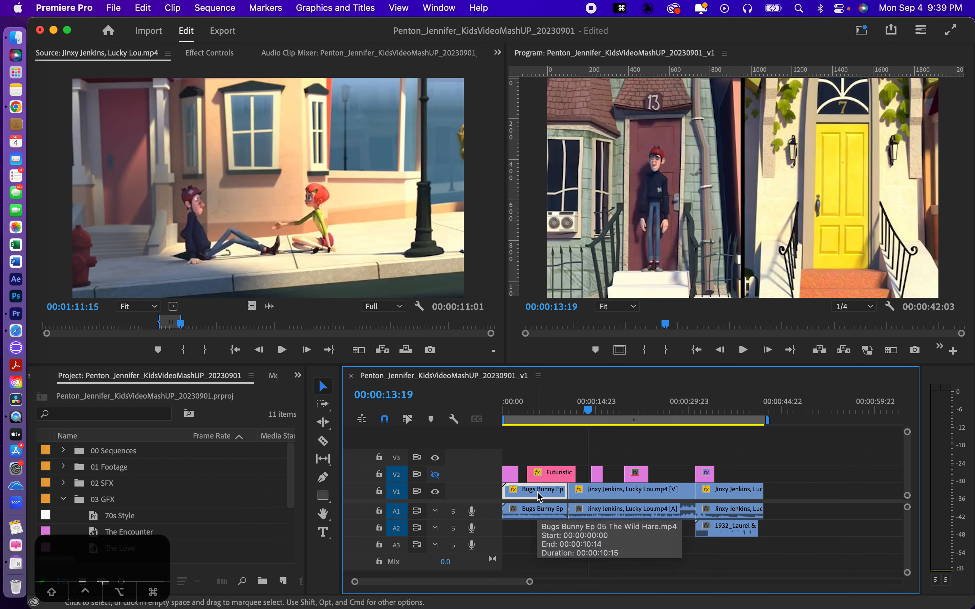
pyautogui.press('Delete')
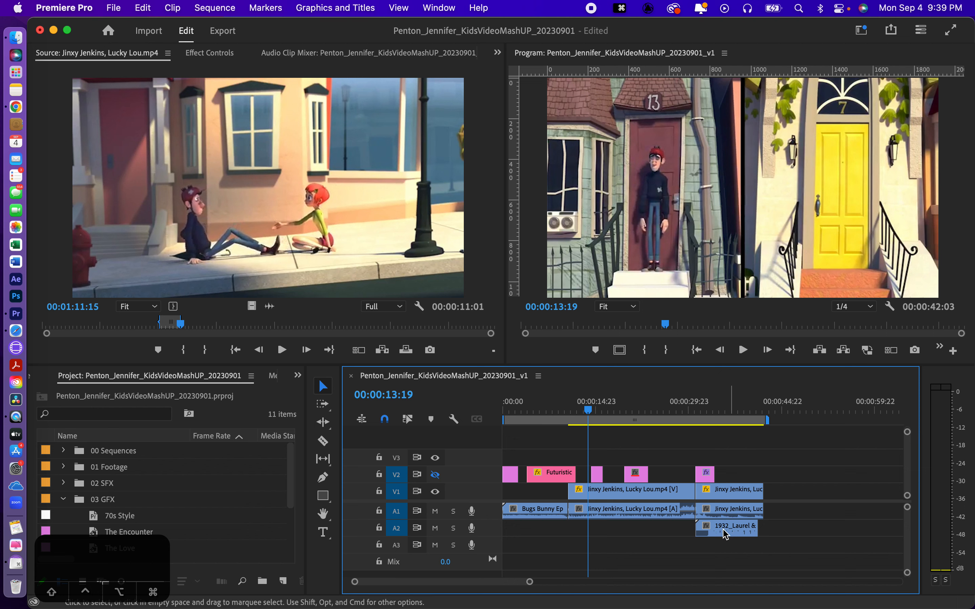
# - Play through the last Jinxy Jenkins clip and delete only its audio portion on A1, keeping the video and the A2 audio
pyautogui.click(704, 413)
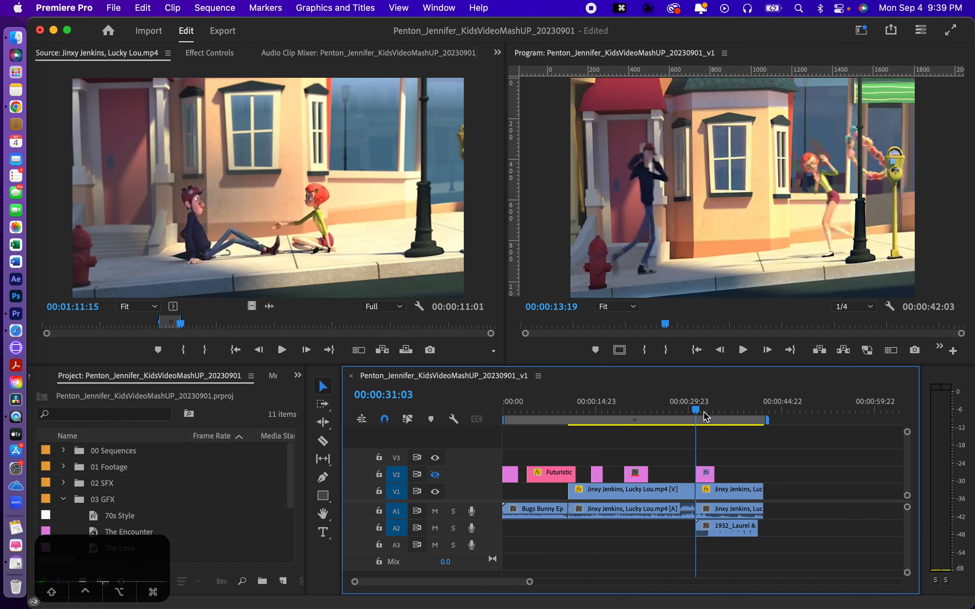
pyautogui.press('space')
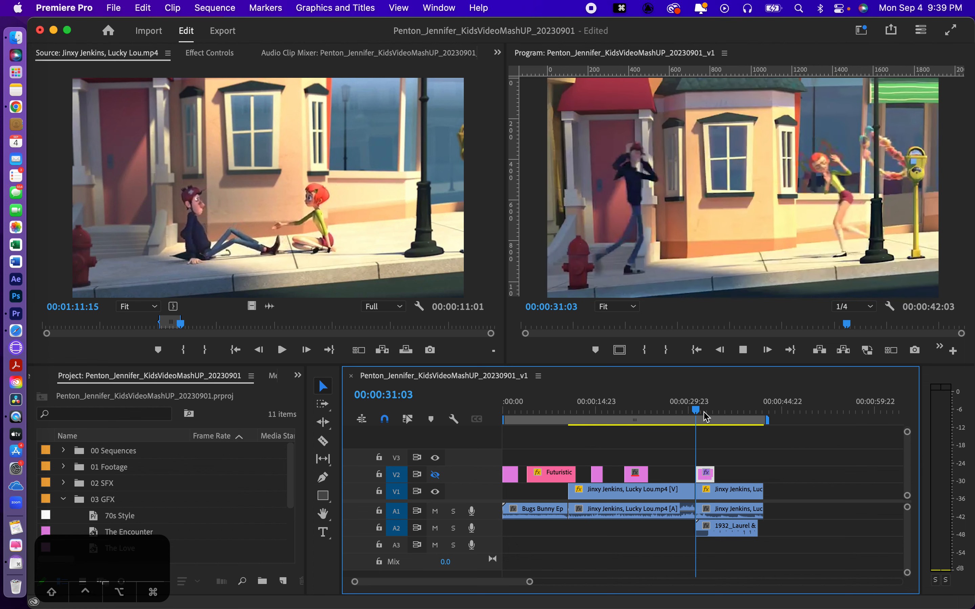
pyautogui.press('space')
pyautogui.click(721, 413)
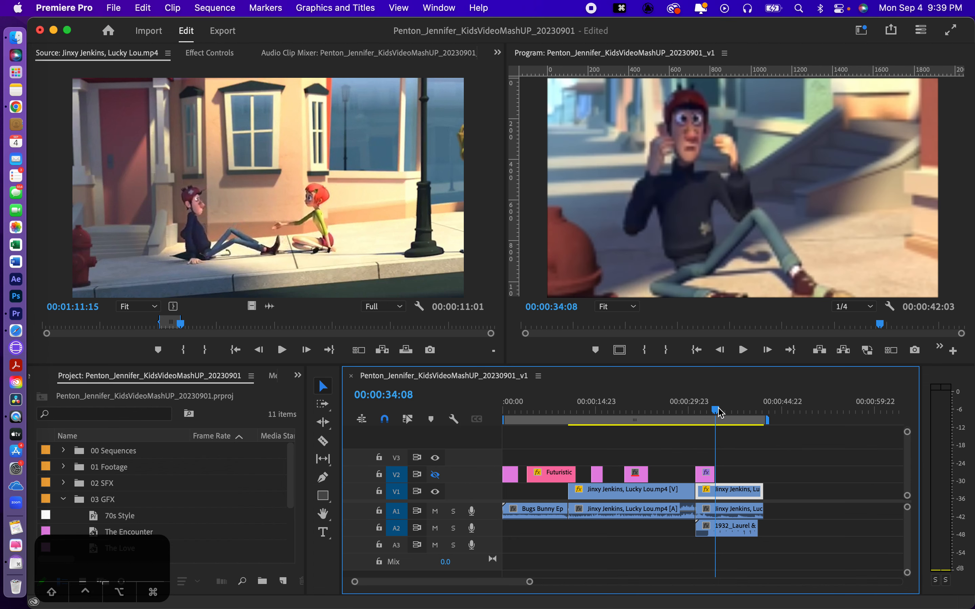
pyautogui.press('space')
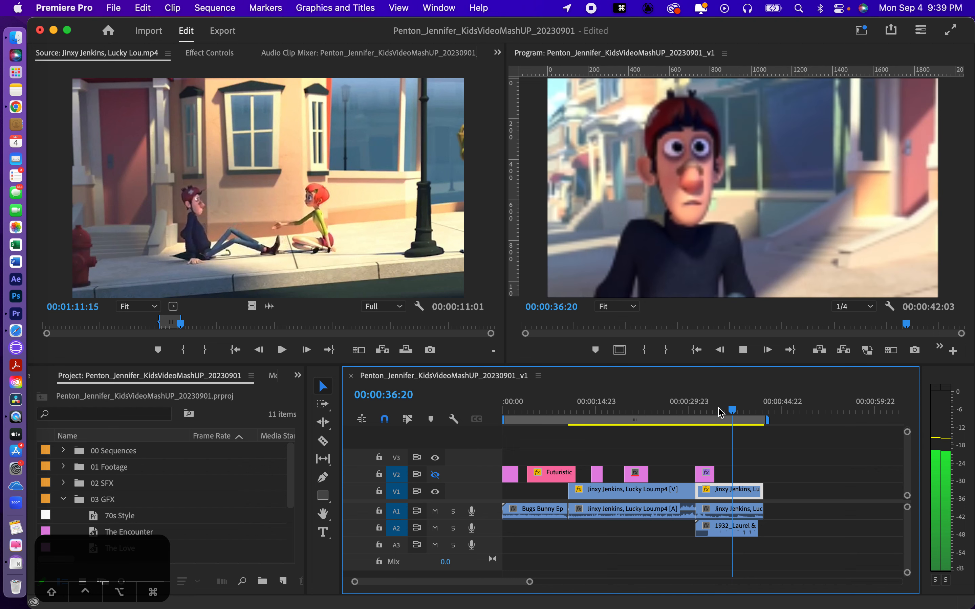
pyautogui.press('space')
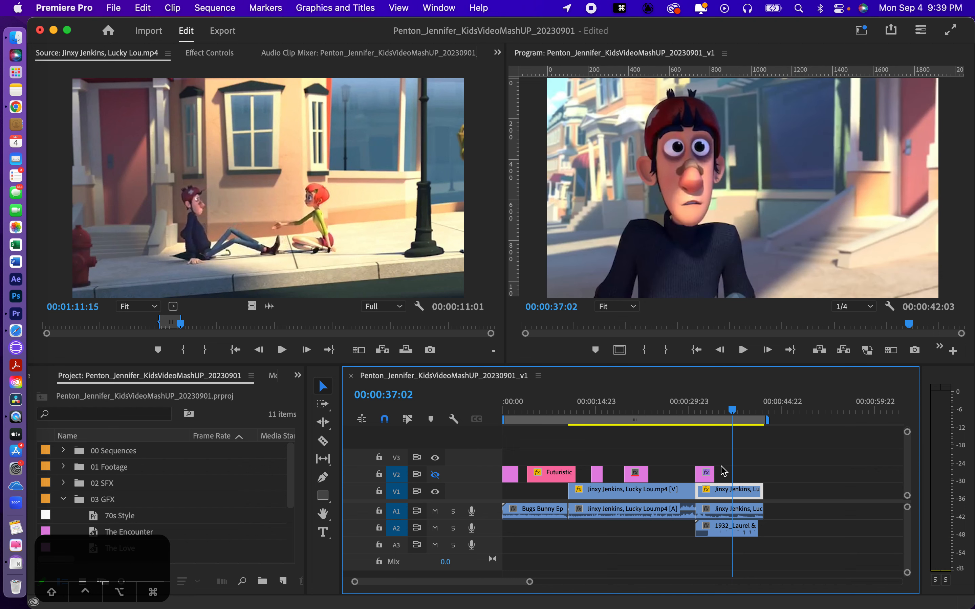
pyautogui.click(722, 512)
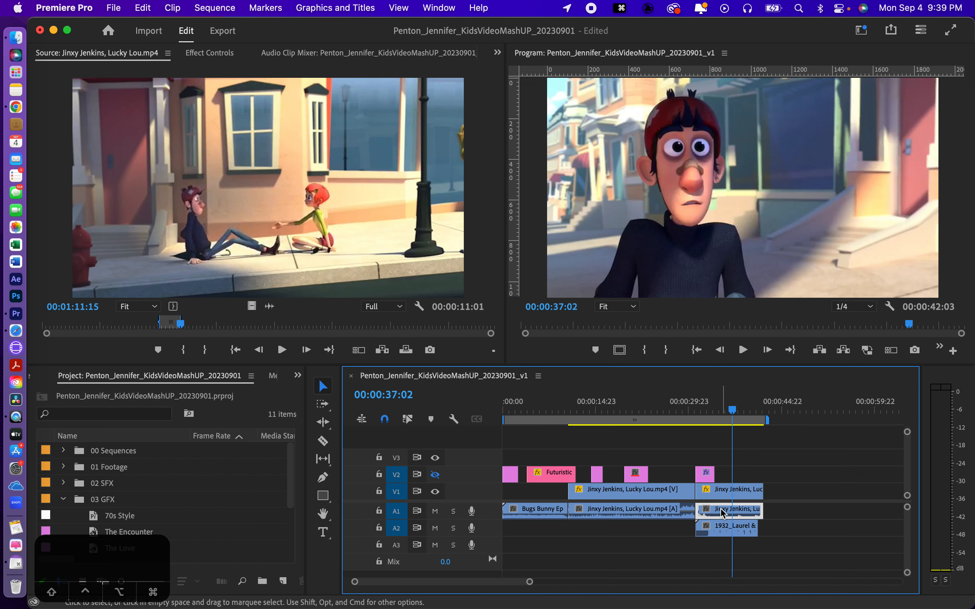
pyautogui.click(407, 420)
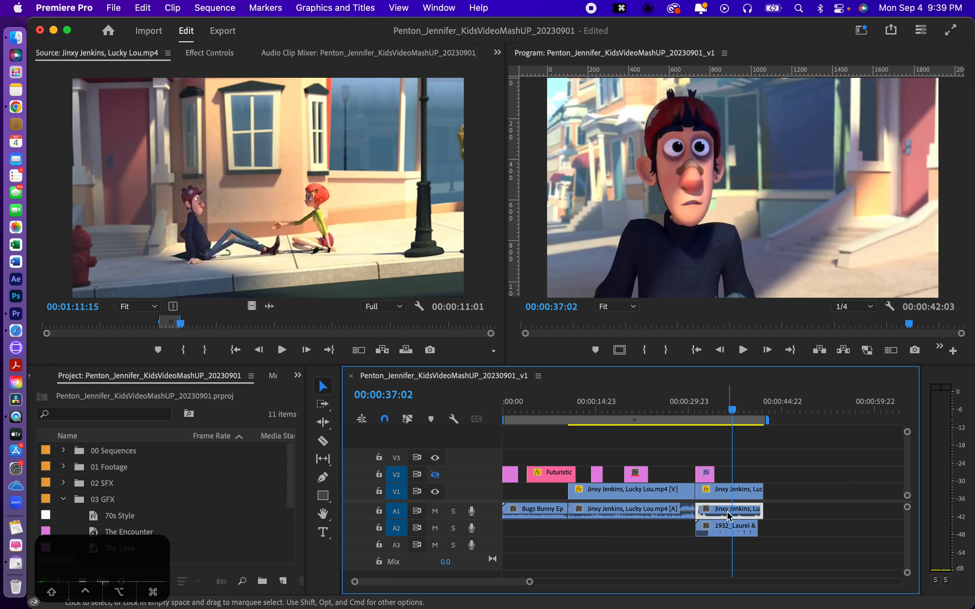
pyautogui.press('Delete')
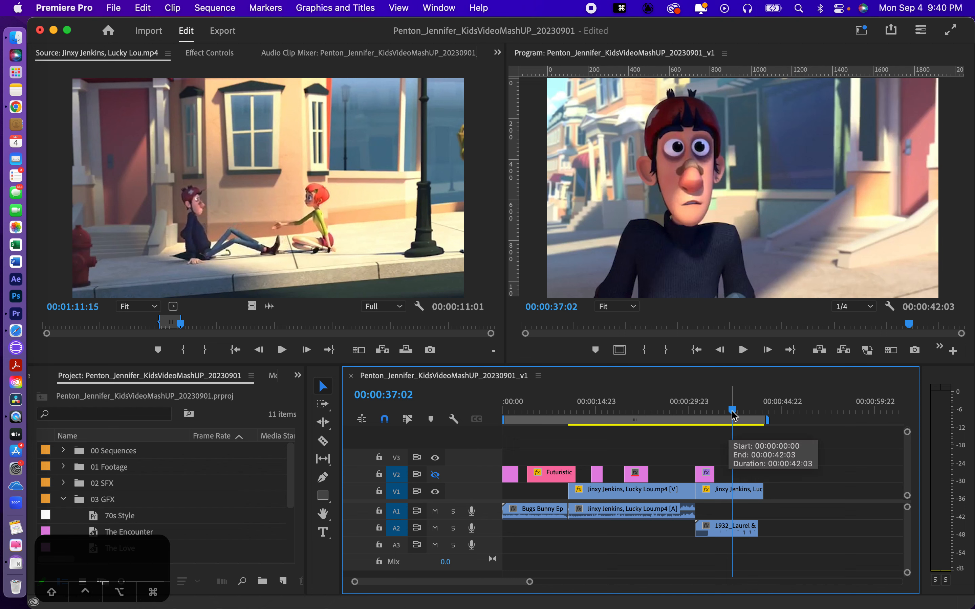
# - Return the playhead to the sequence start, show the V2 track again, and delete the Futuristic title from it
pyautogui.moveTo(733, 412); pyautogui.dragTo(494, 419)
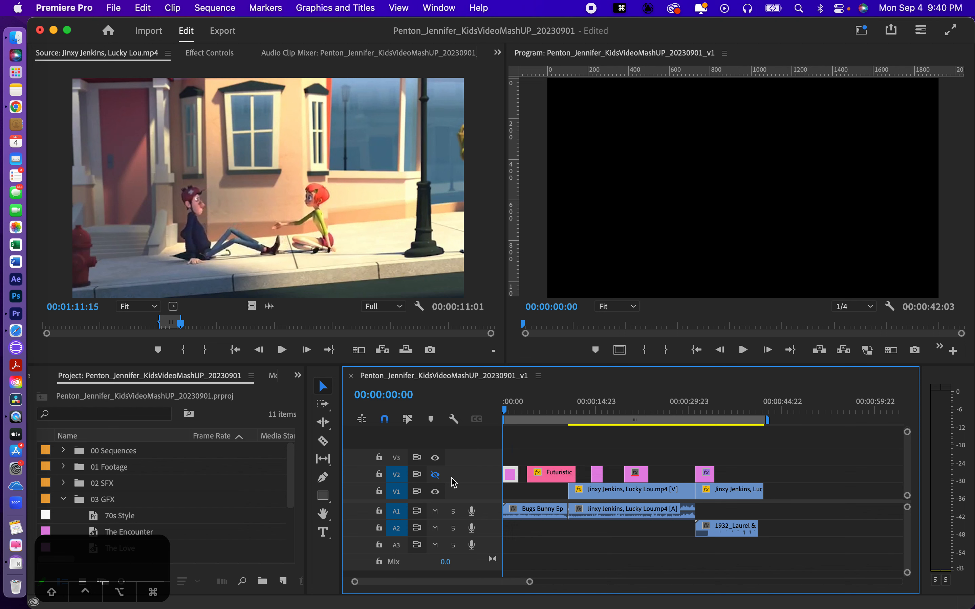
pyautogui.click(434, 478)
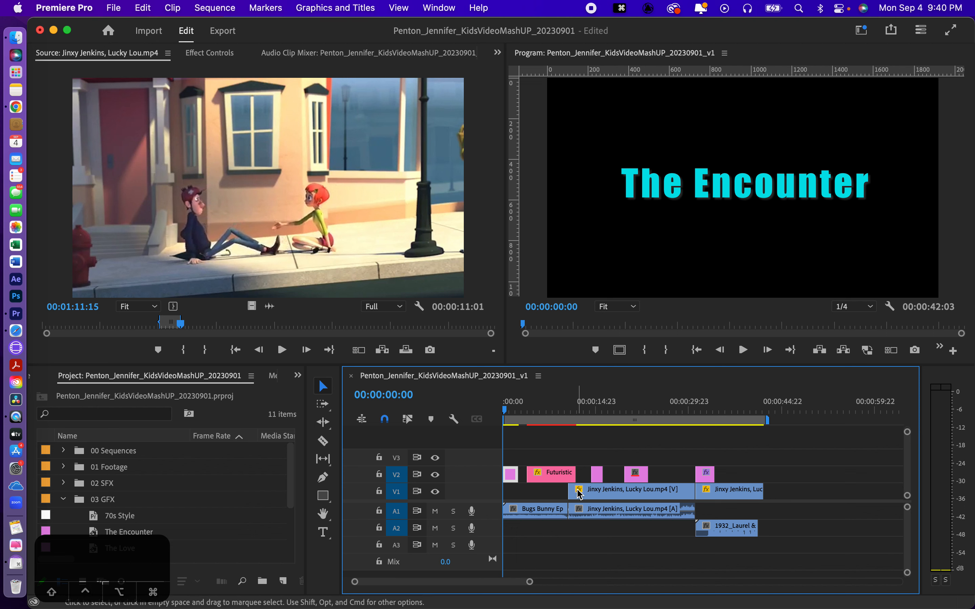
pyautogui.click(554, 479)
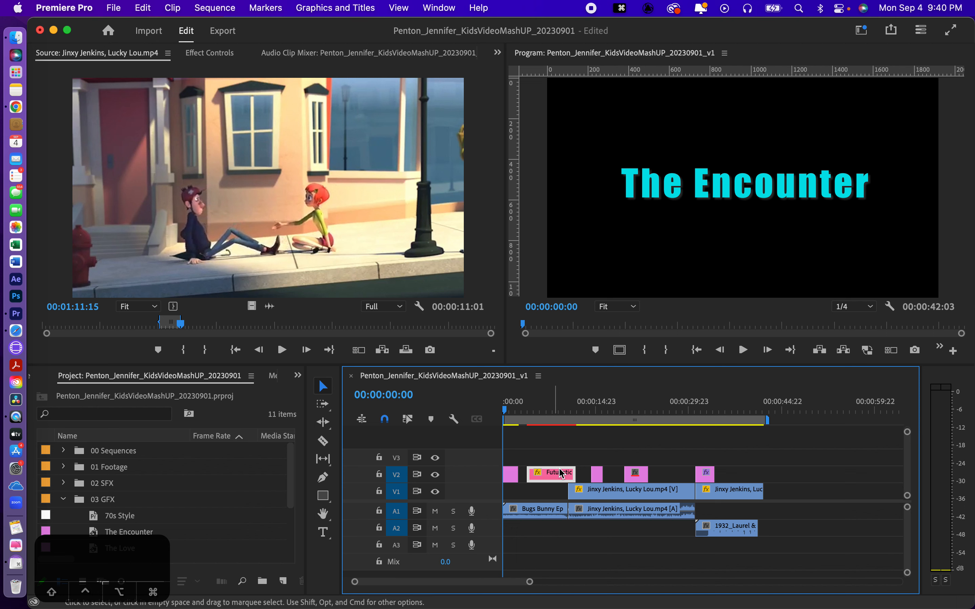
pyautogui.press('Delete')
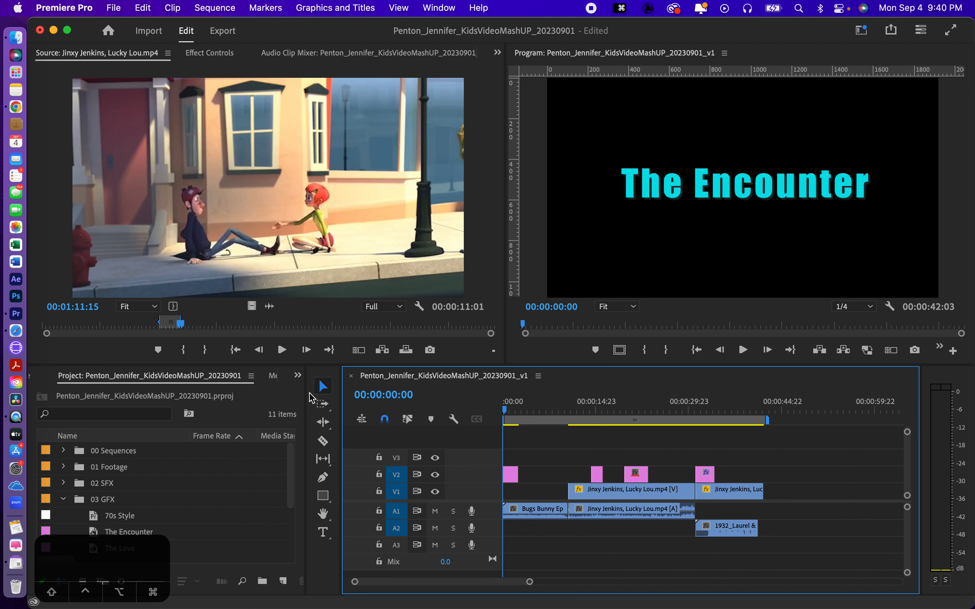
# - Extend the first Jinxy Jenkins video back to the sequence start, shift The Encounter title slightly later, and play the result
pyautogui.moveTo(570, 490); pyautogui.dragTo(491, 492)
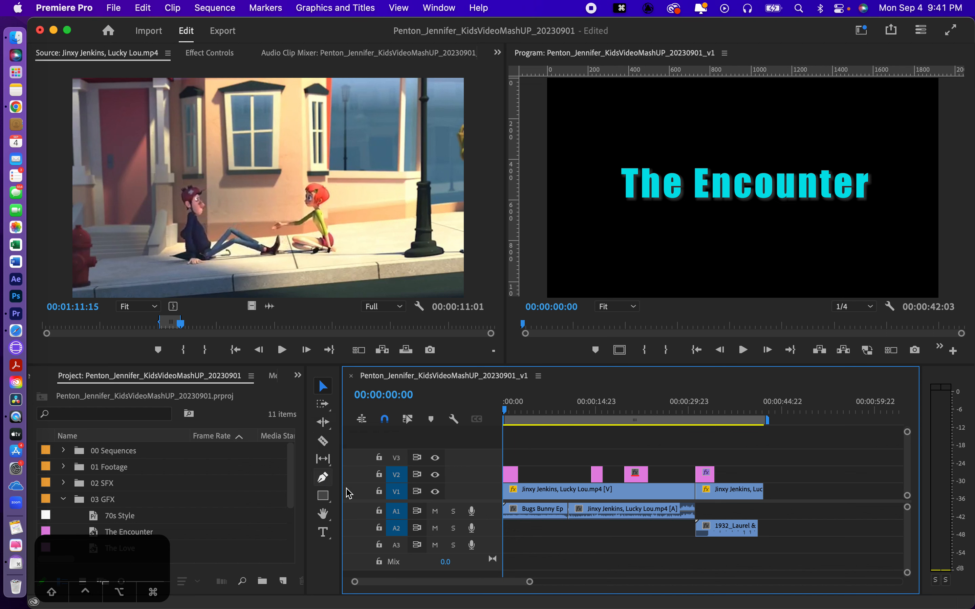
pyautogui.click(511, 476)
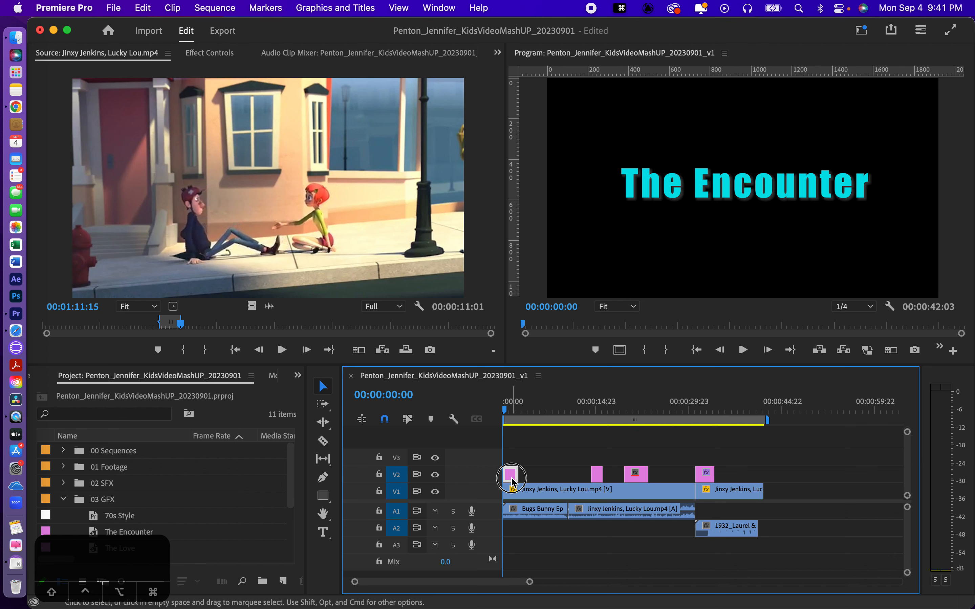
pyautogui.moveTo(519, 475); pyautogui.dragTo(530, 476)
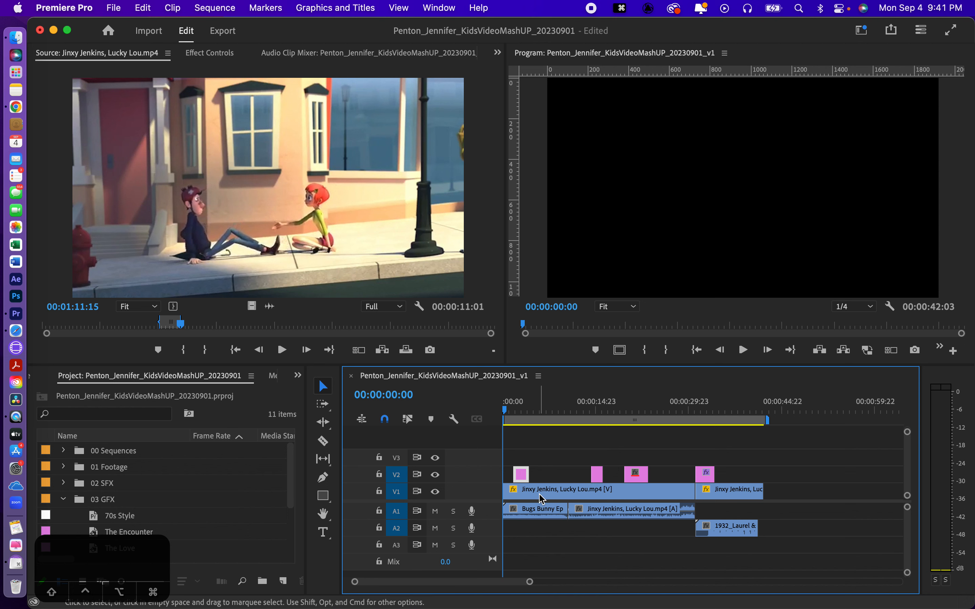
pyautogui.press('space')
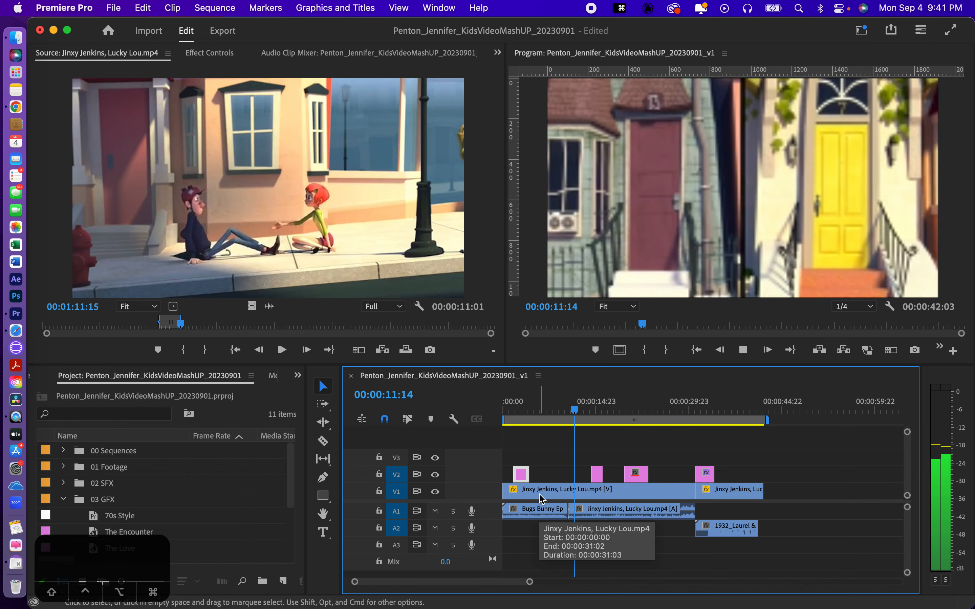
pyautogui.press('space')
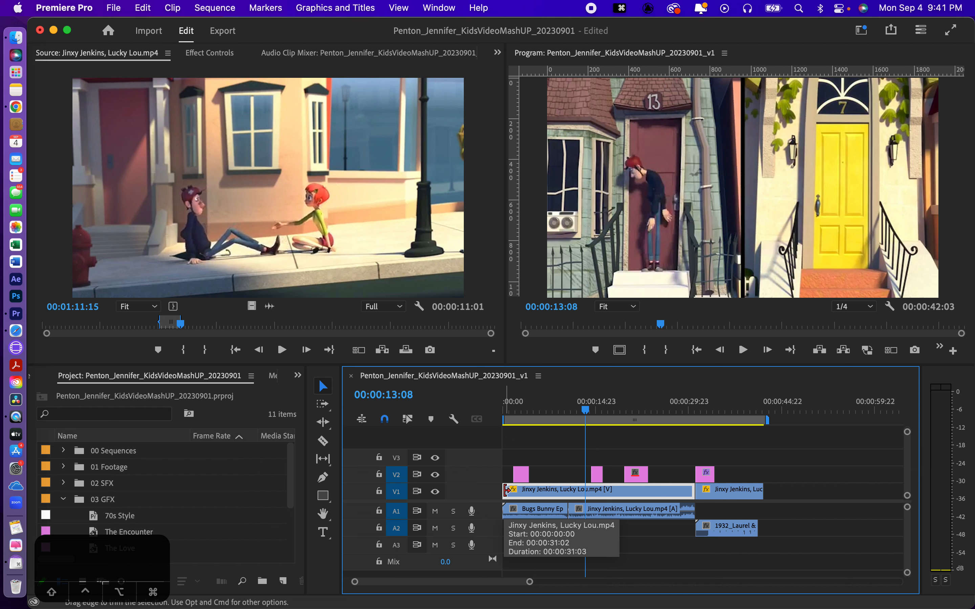
# - Trim the first Jinxy Jenkins video's start back into line with its audio, and move the Bugs Bunny audio from A1 to A3
pyautogui.moveTo(506, 491); pyautogui.dragTo(573, 497)
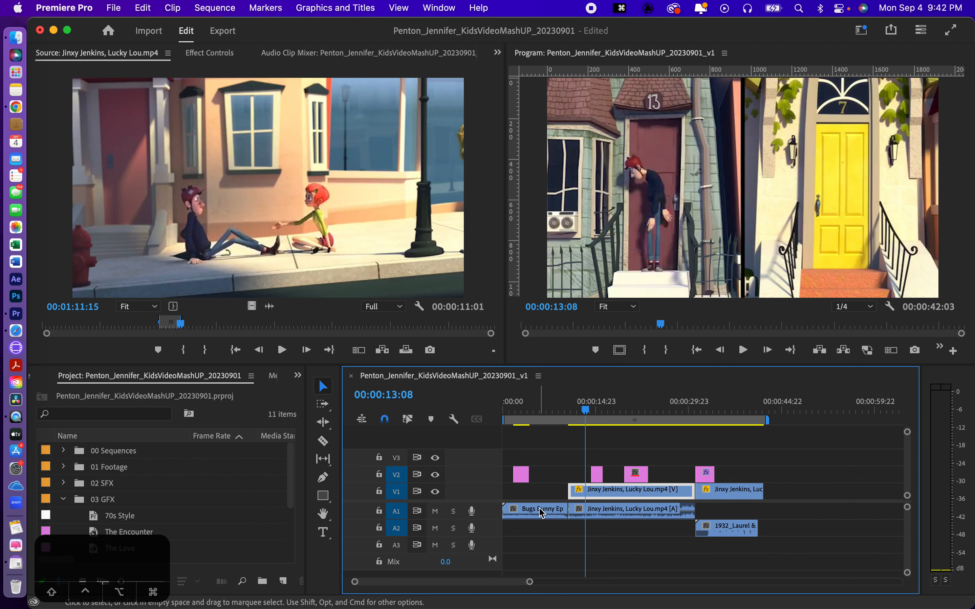
pyautogui.moveTo(540, 513); pyautogui.dragTo(542, 552)
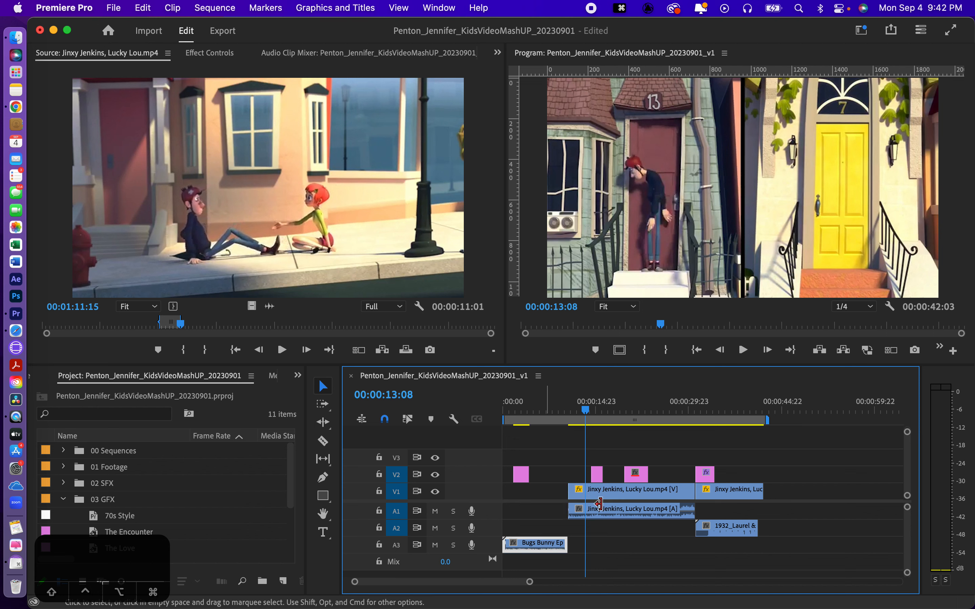
# - Try shifting all clips from the first Jinxy Jenkins clip onward back to the sequence start using the Track Select Forward tool
pyautogui.click(322, 407)
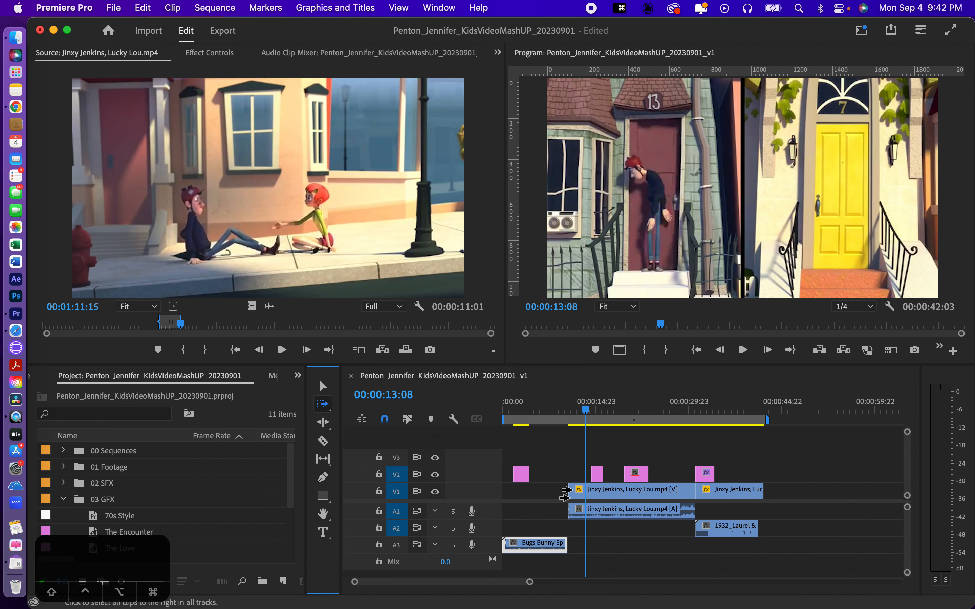
pyautogui.click(584, 492)
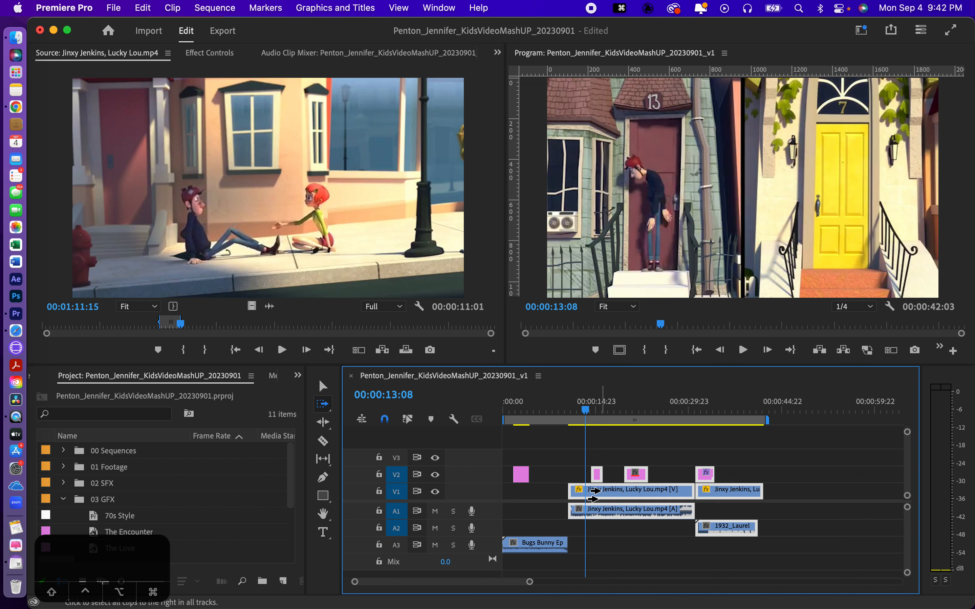
pyautogui.click(520, 538)
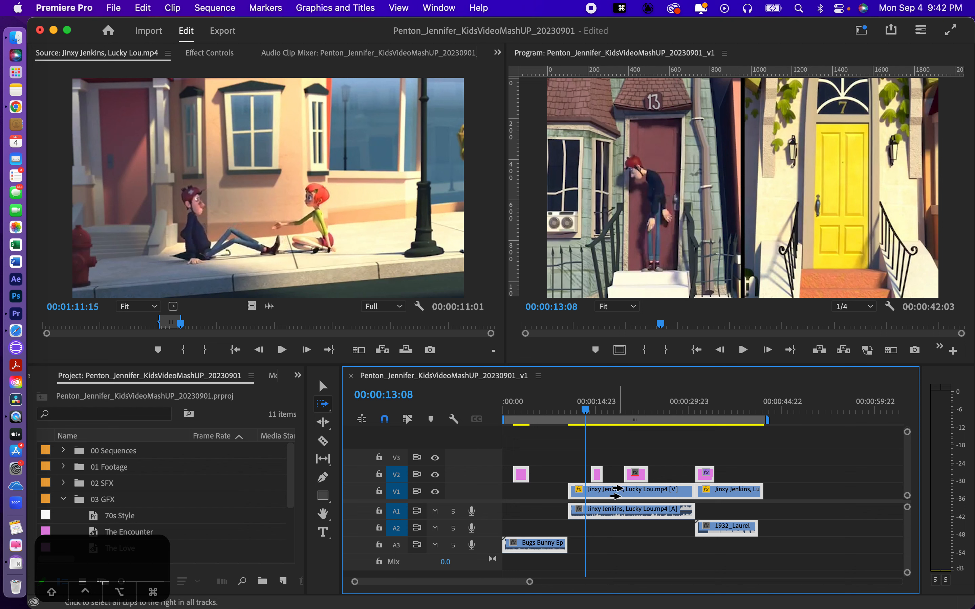
pyautogui.click(614, 489)
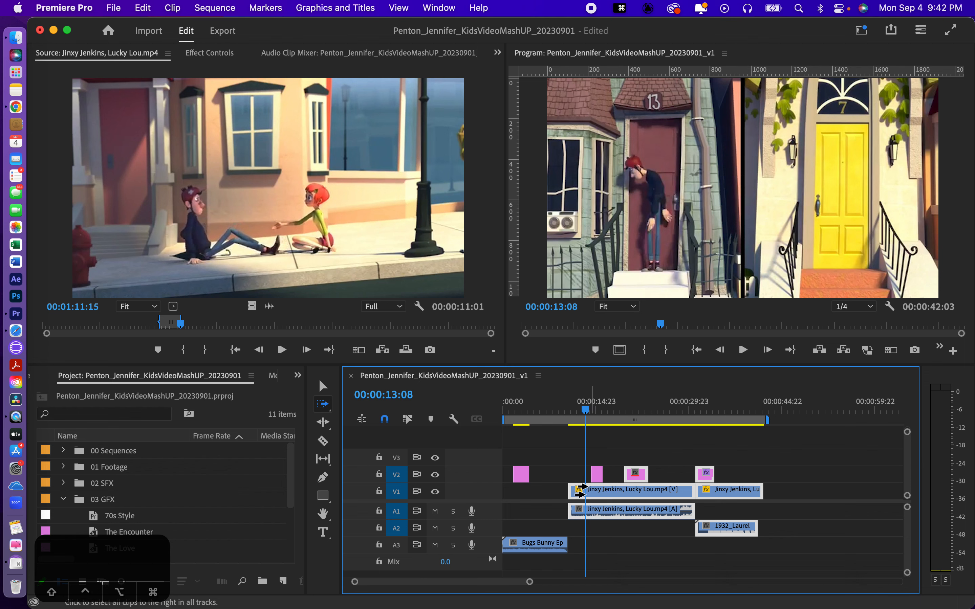
pyautogui.click(577, 493)
pyautogui.moveTo(577, 492); pyautogui.dragTo(512, 493)
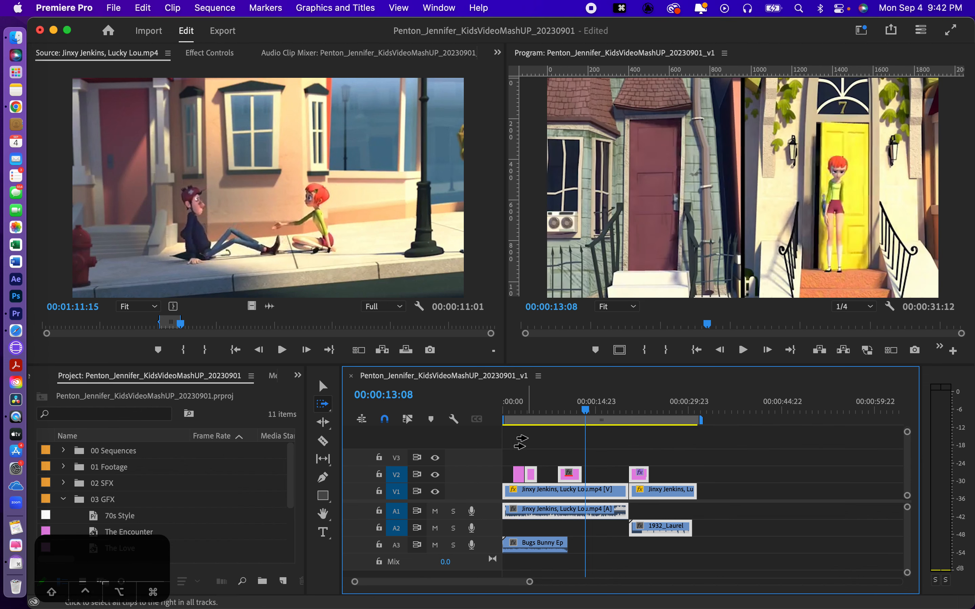
# - Undo the move of the clips to the sequence start
pyautogui.click(323, 413)
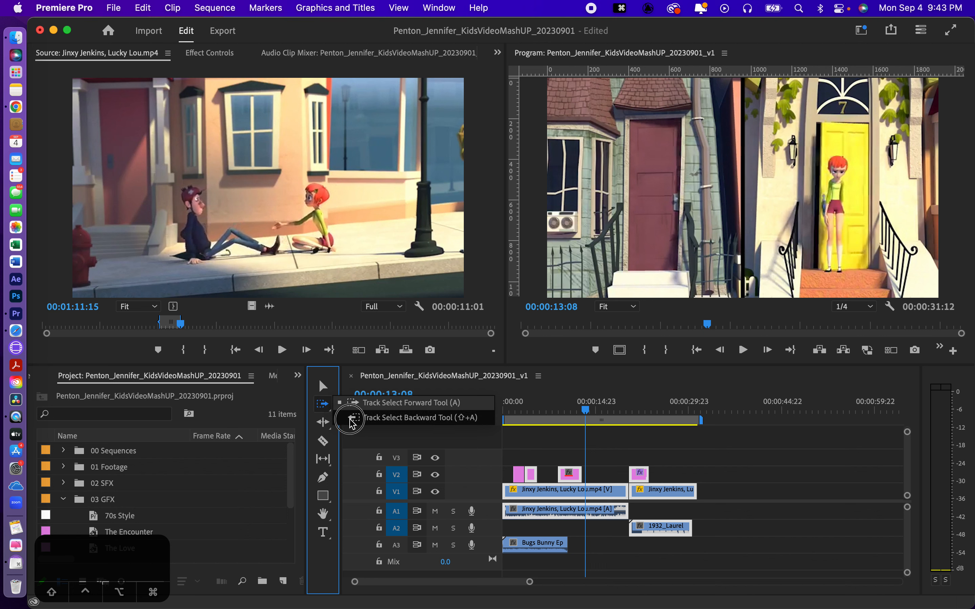
pyautogui.click(322, 407)
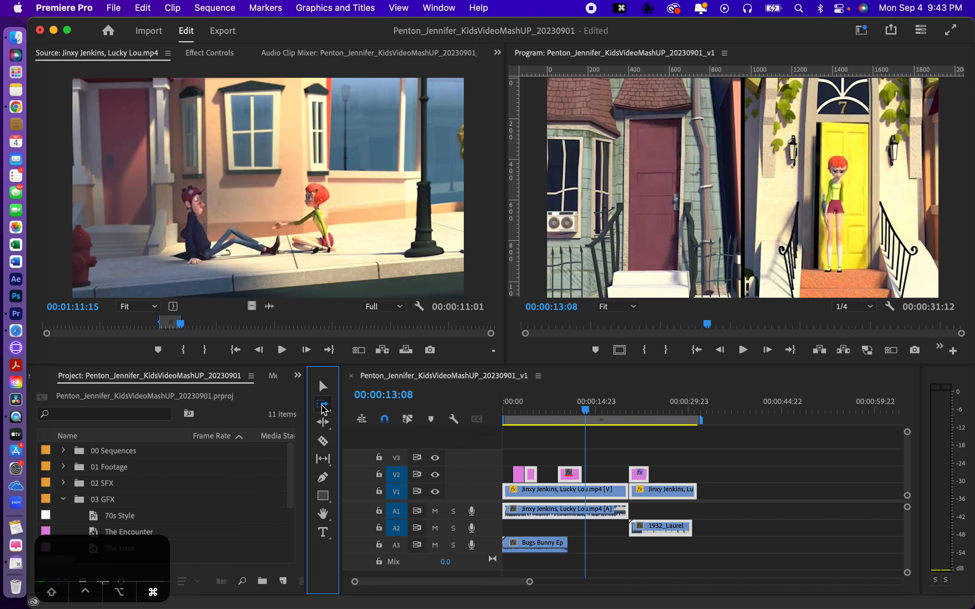
pyautogui.press('super+z')
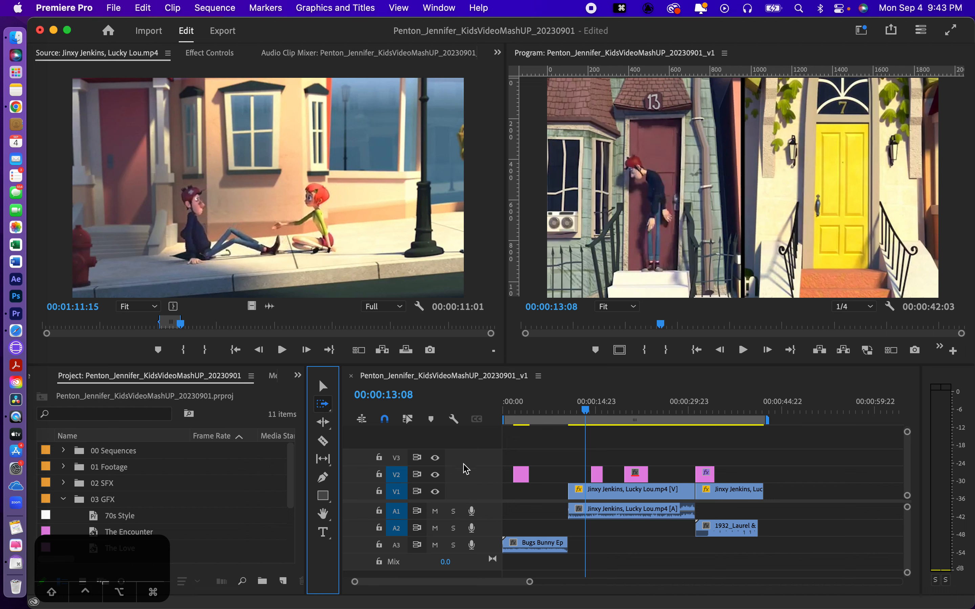
# - Use the Track Select Backward tool to select the clips before, and up to, the first Jinxy Jenkins clip
pyautogui.click(328, 414)
pyautogui.click(356, 417)
pyautogui.click(567, 495)
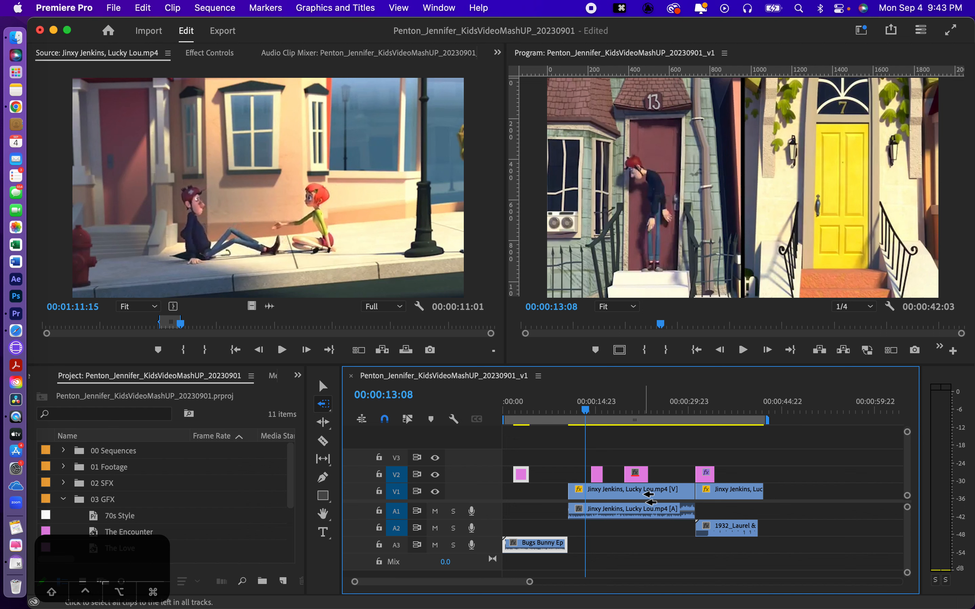
pyautogui.click(644, 500)
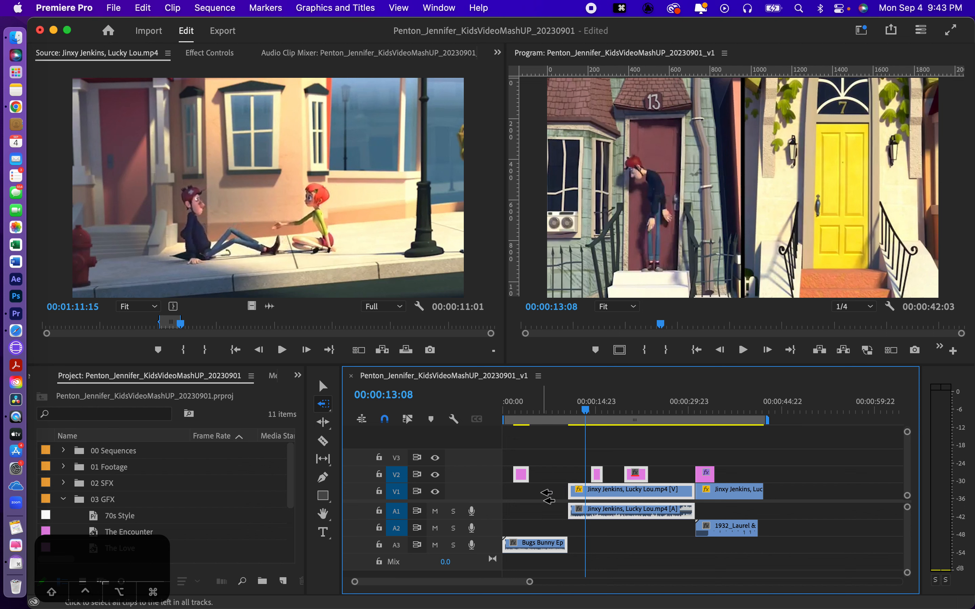
# - Try Track Select Forward from the first Jinxy Jenkins clip, toggling V2 targeting, shift the selection to the sequence start, and undo the move
pyautogui.click(324, 410)
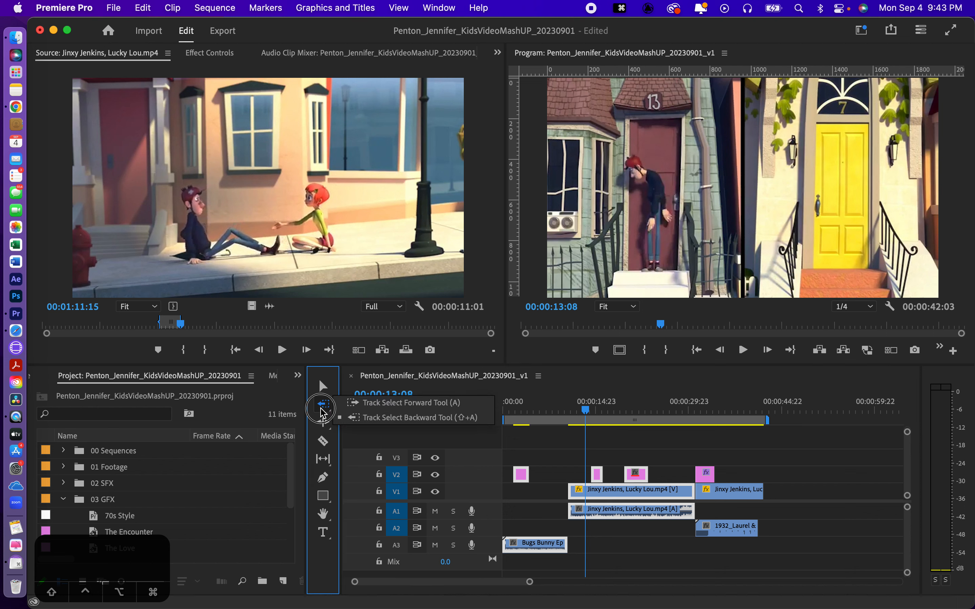
pyautogui.click(352, 403)
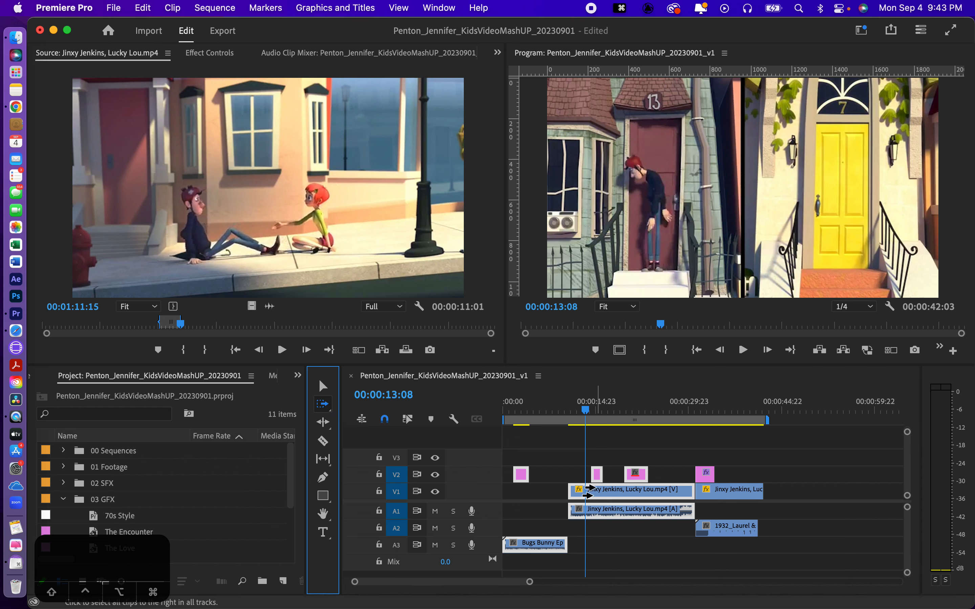
pyautogui.click(589, 493)
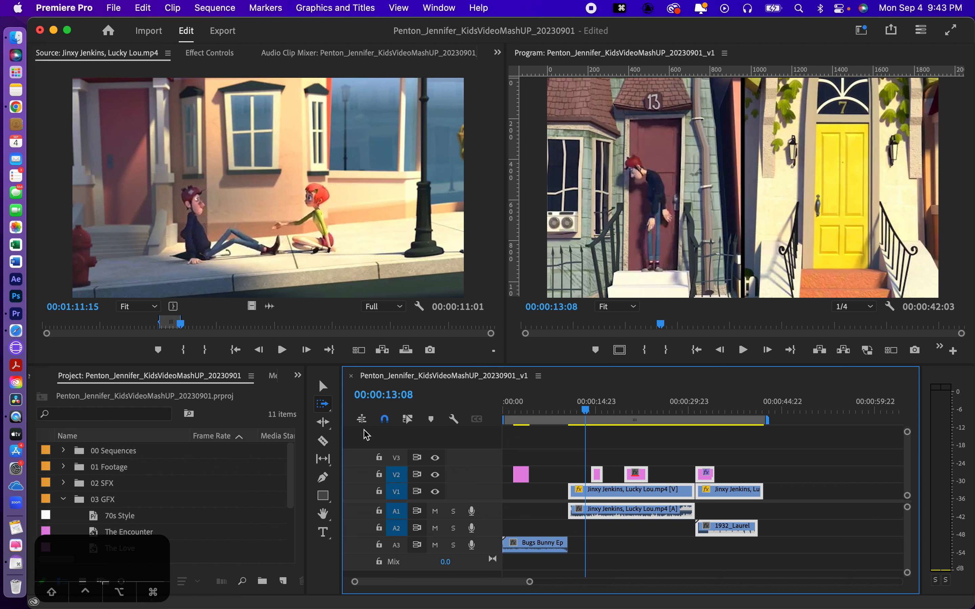
pyautogui.click(399, 480)
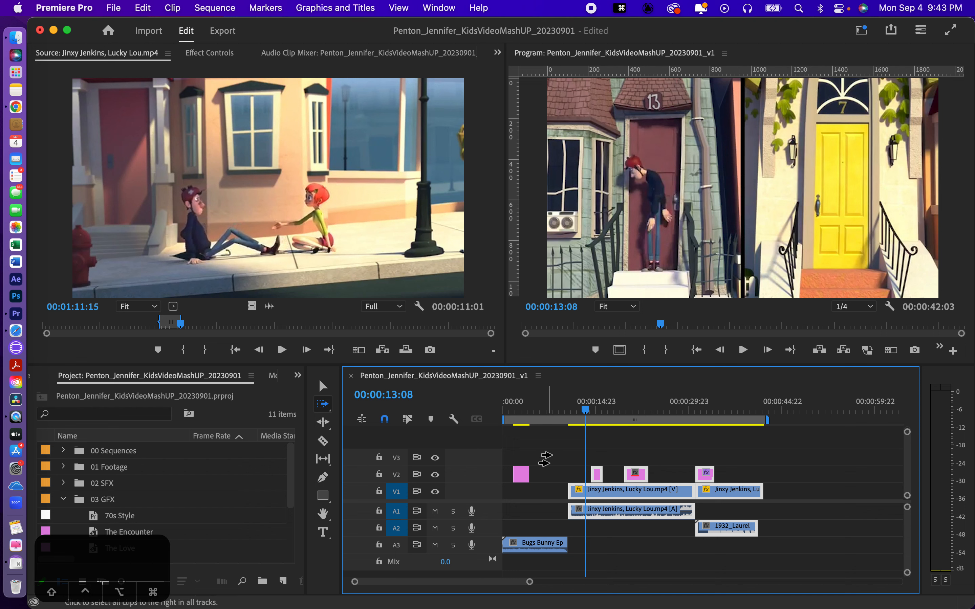
pyautogui.click(606, 503)
pyautogui.click(396, 476)
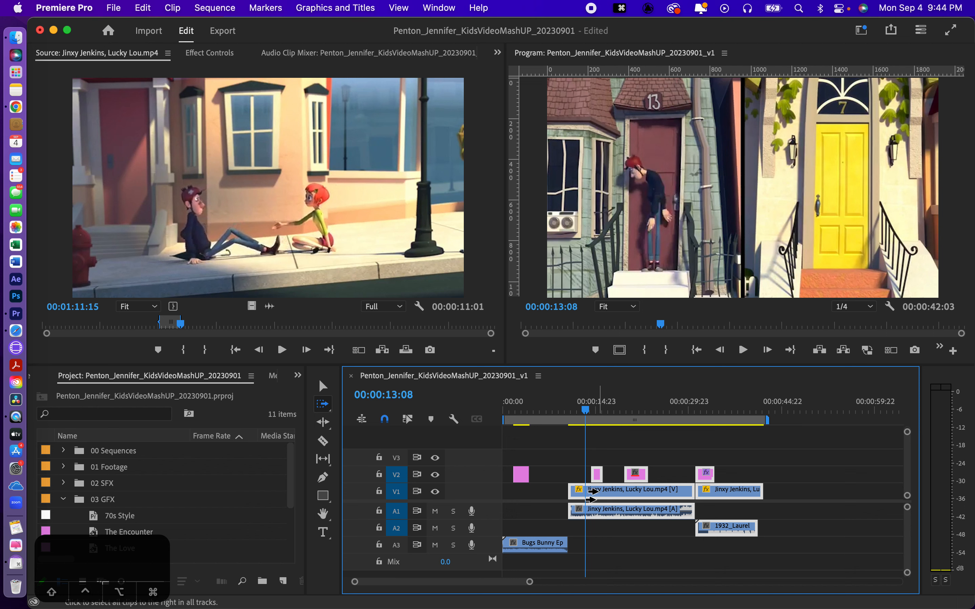
pyautogui.moveTo(592, 491); pyautogui.dragTo(524, 495)
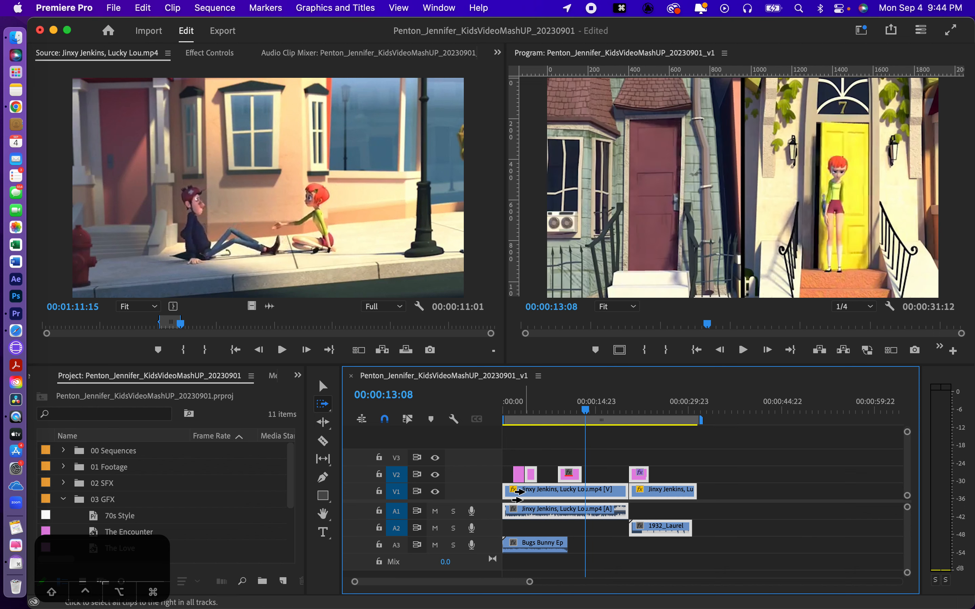
pyautogui.press('super+z')
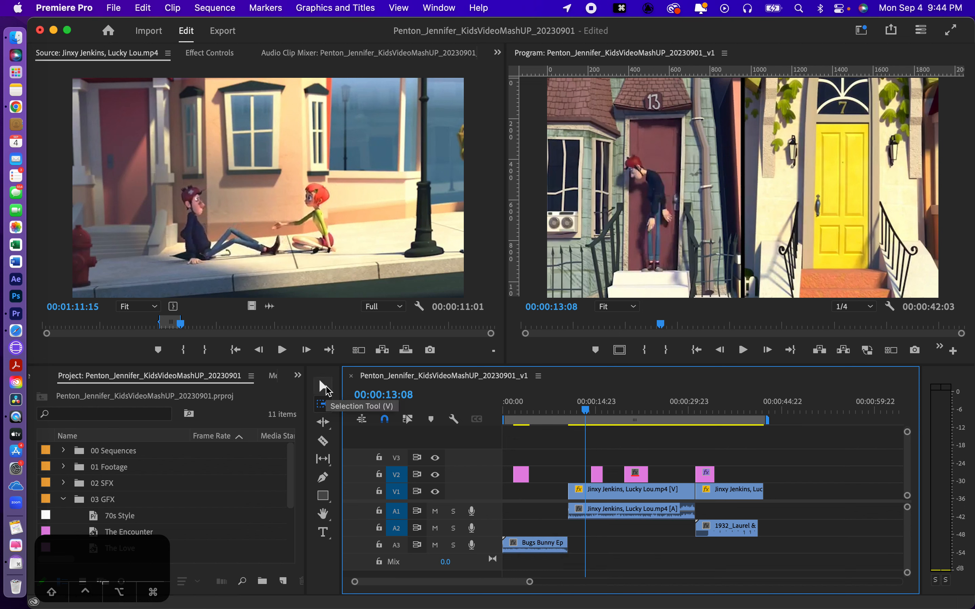
# - Marquee-select all clips from the first Jinxy Jenkins clip onward with the Selection tool and move them to the sequence start
pyautogui.click(324, 387)
pyautogui.click(577, 454)
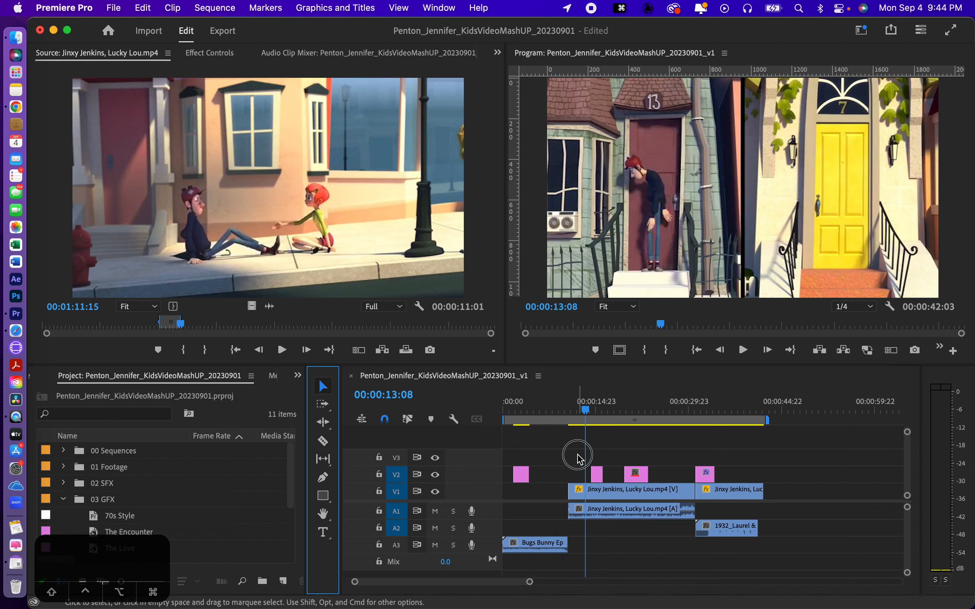
pyautogui.moveTo(577, 455); pyautogui.dragTo(779, 544)
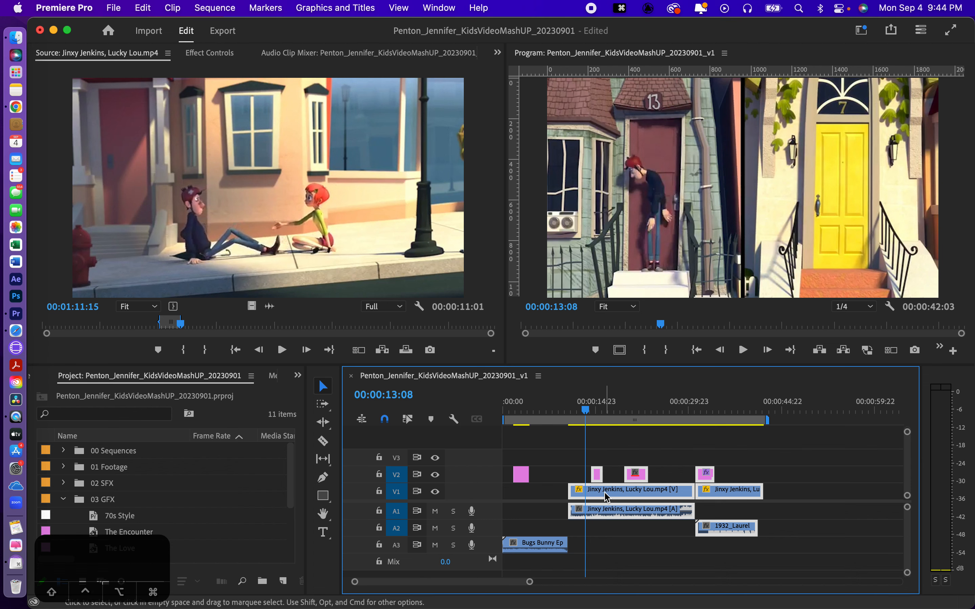
pyautogui.moveTo(607, 497); pyautogui.dragTo(538, 497)
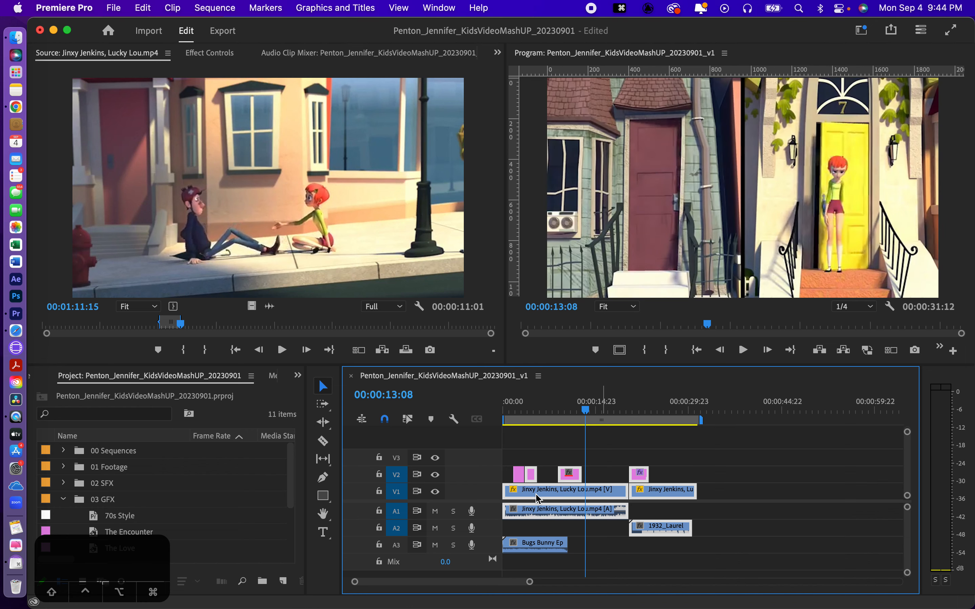
# - Return the playhead to the sequence start, move the Bugs Bunny audio from A3 to A2, and mute track A1
pyautogui.moveTo(584, 410); pyautogui.dragTo(486, 429)
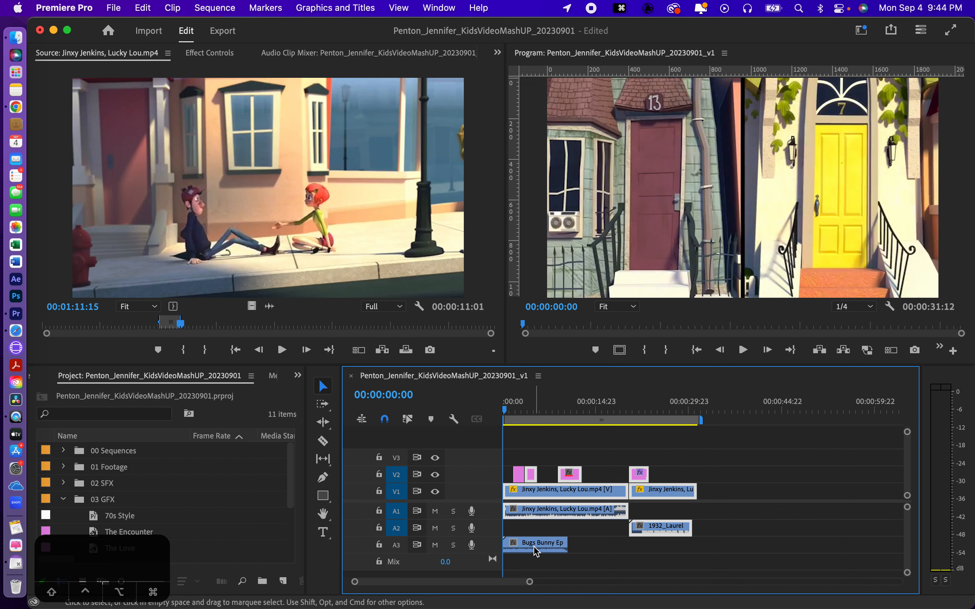
pyautogui.moveTo(534, 549); pyautogui.dragTo(532, 528)
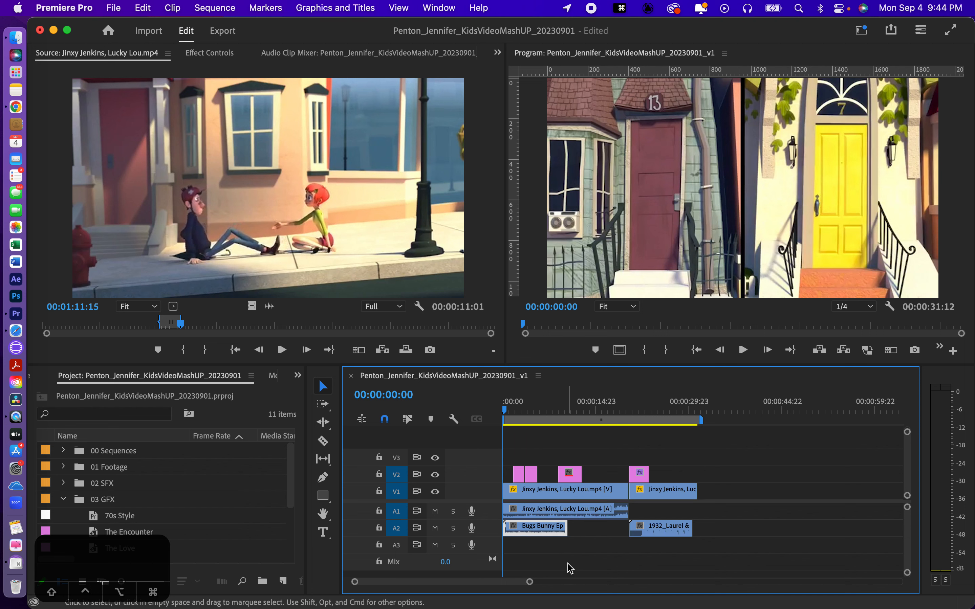
pyautogui.click(435, 512)
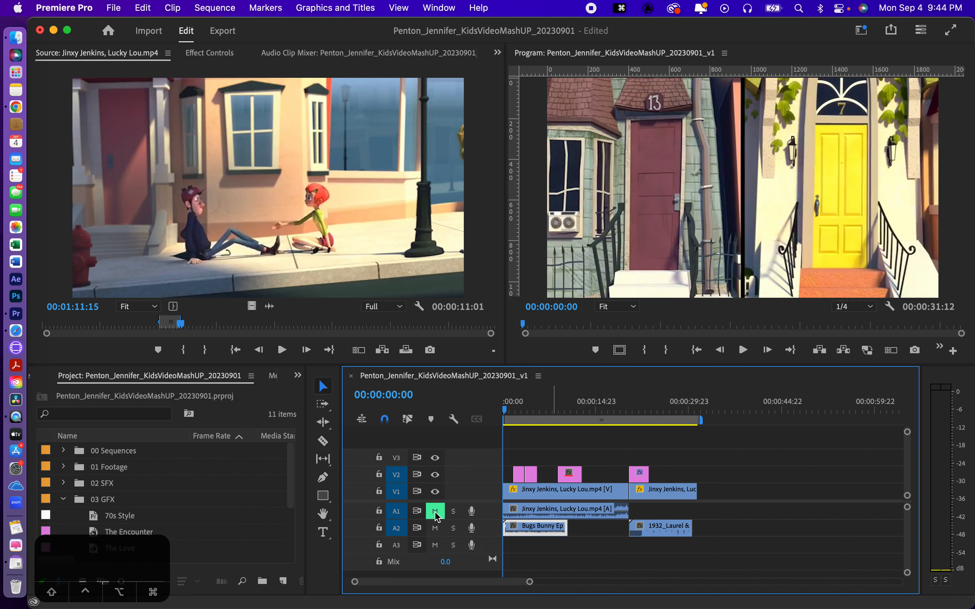
# - Play the opening and move The Love title on V2 to end in line with the Laurel audio on A2
pyautogui.press('space')
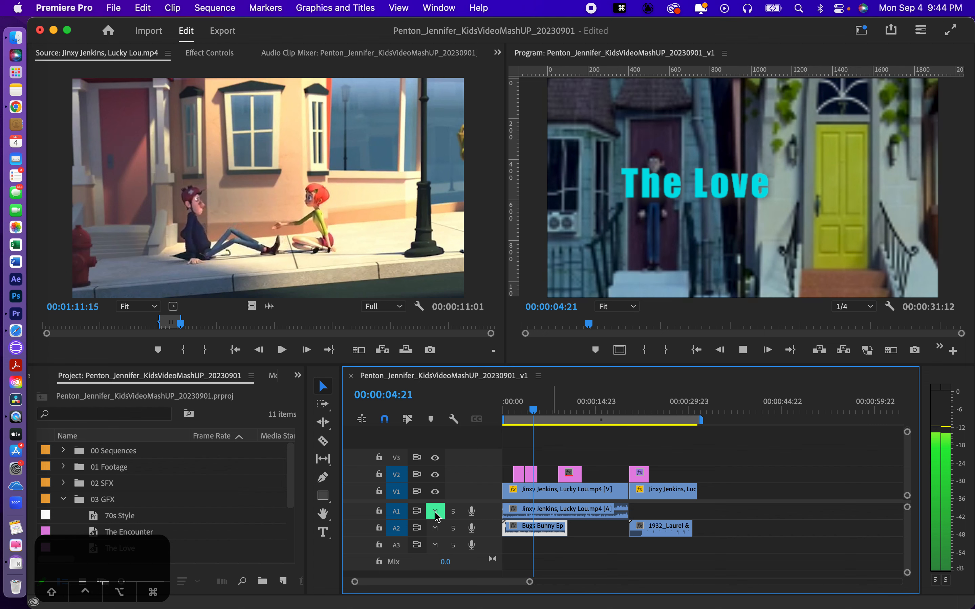
pyautogui.press('space')
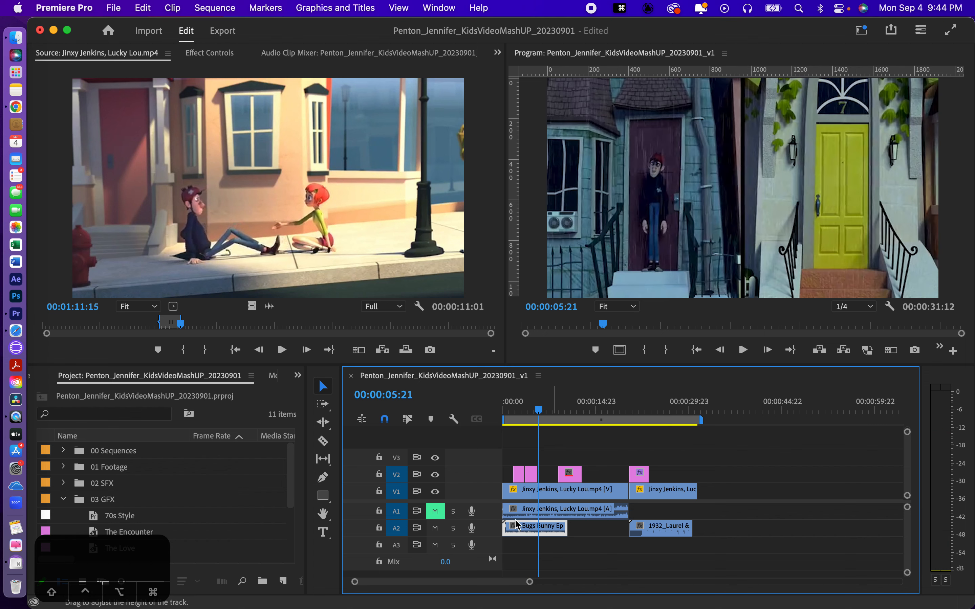
pyautogui.click(535, 476)
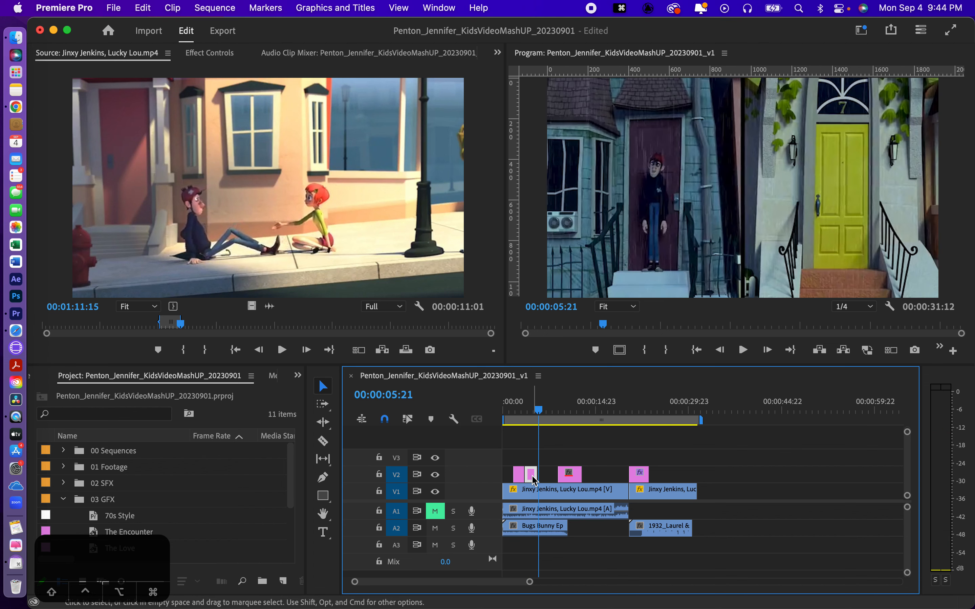
pyautogui.moveTo(535, 476); pyautogui.dragTo(687, 475)
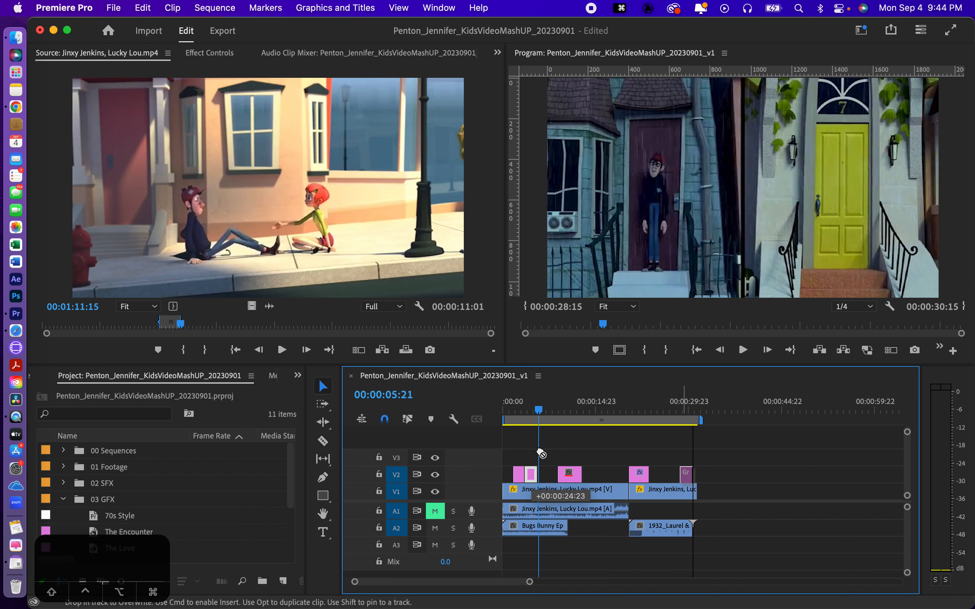
# - Return the playhead to the sequence start and play through to the second The Encounter title
pyautogui.moveTo(538, 410); pyautogui.dragTo(513, 410)
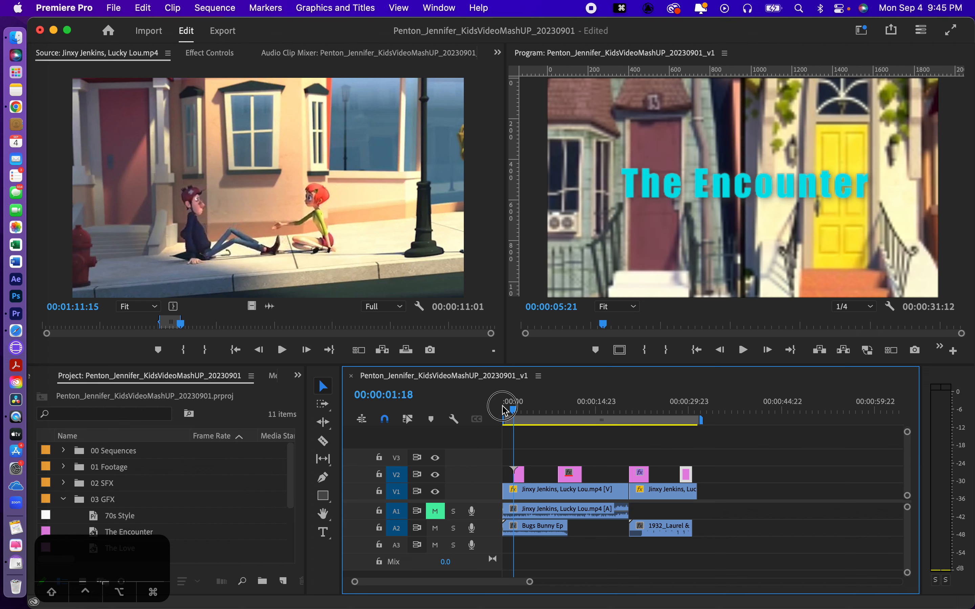
pyautogui.press('Home')
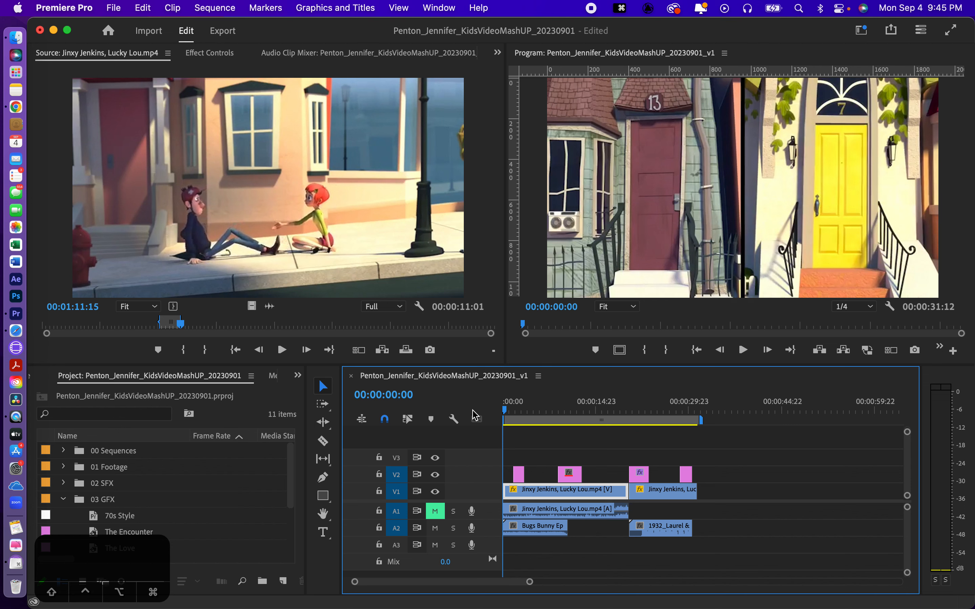
pyautogui.press('space')
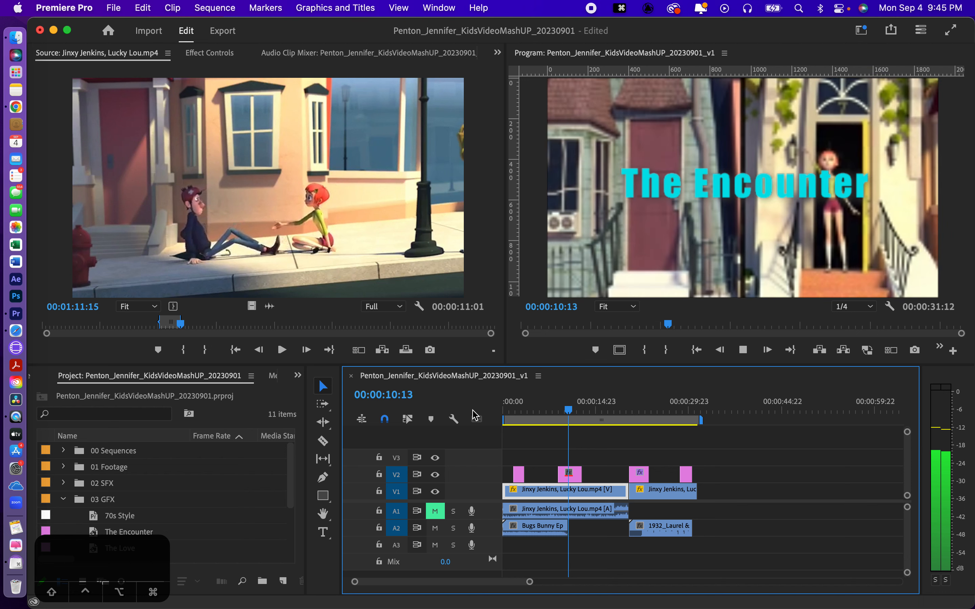
pyautogui.press('space')
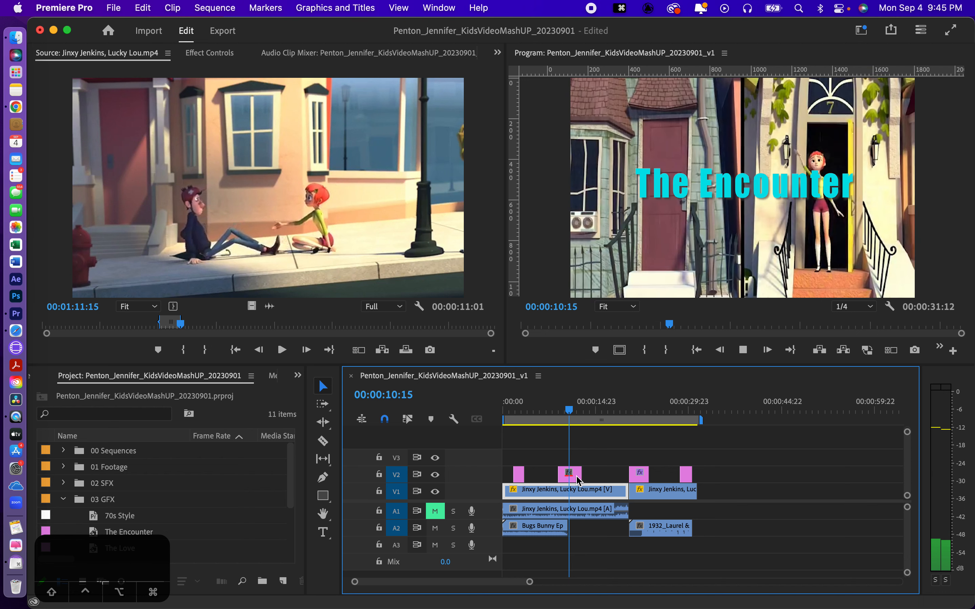
# - Delete the second The Encounter title from V2 and return the playhead to the sequence start
pyautogui.click(579, 476)
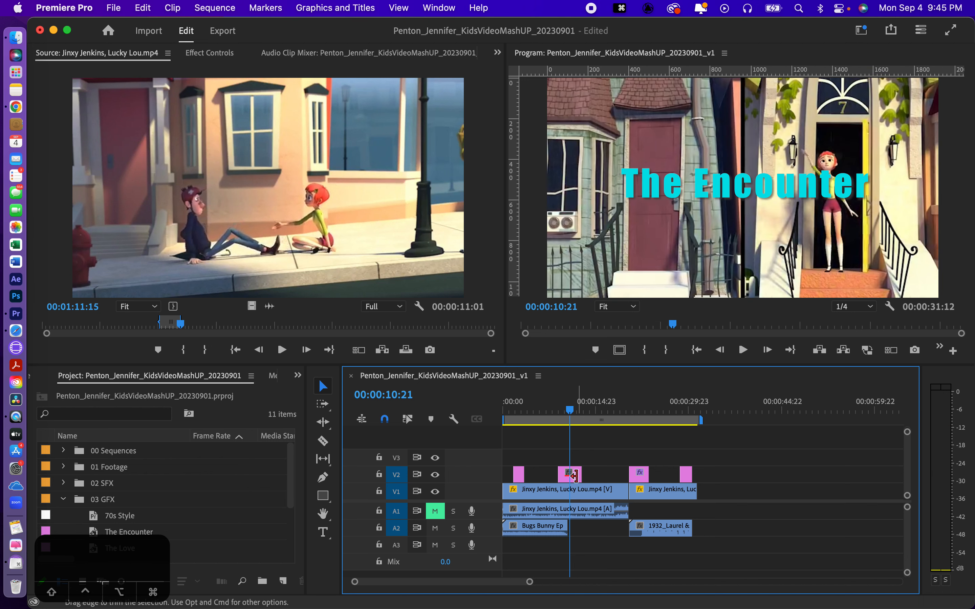
pyautogui.click(575, 478)
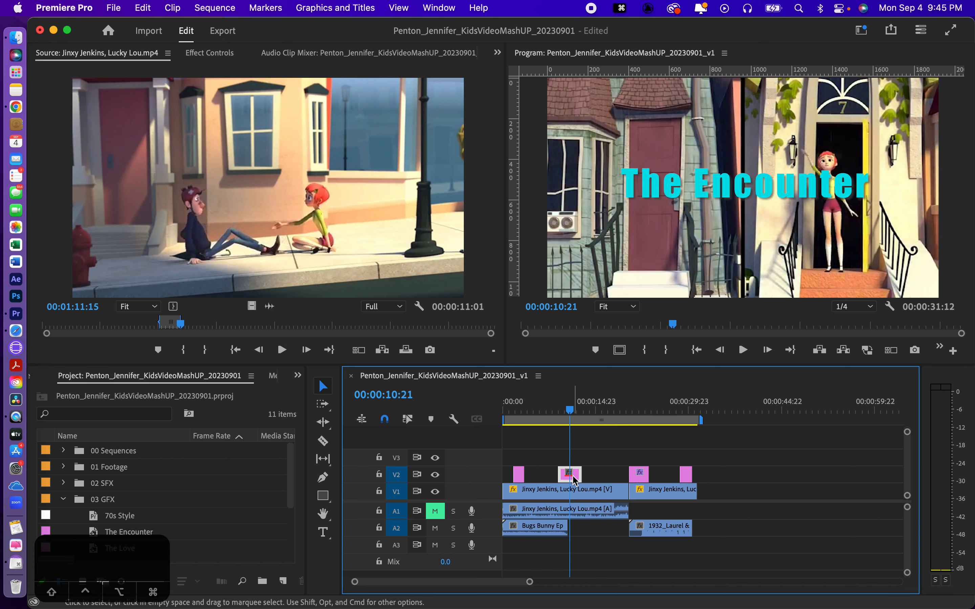
pyautogui.press('Delete')
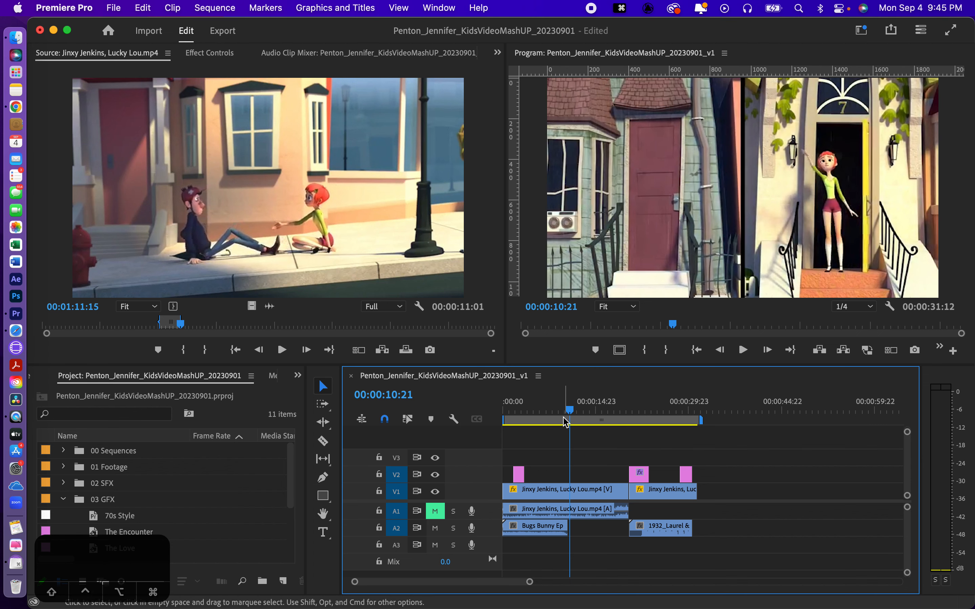
pyautogui.moveTo(572, 413); pyautogui.dragTo(495, 418)
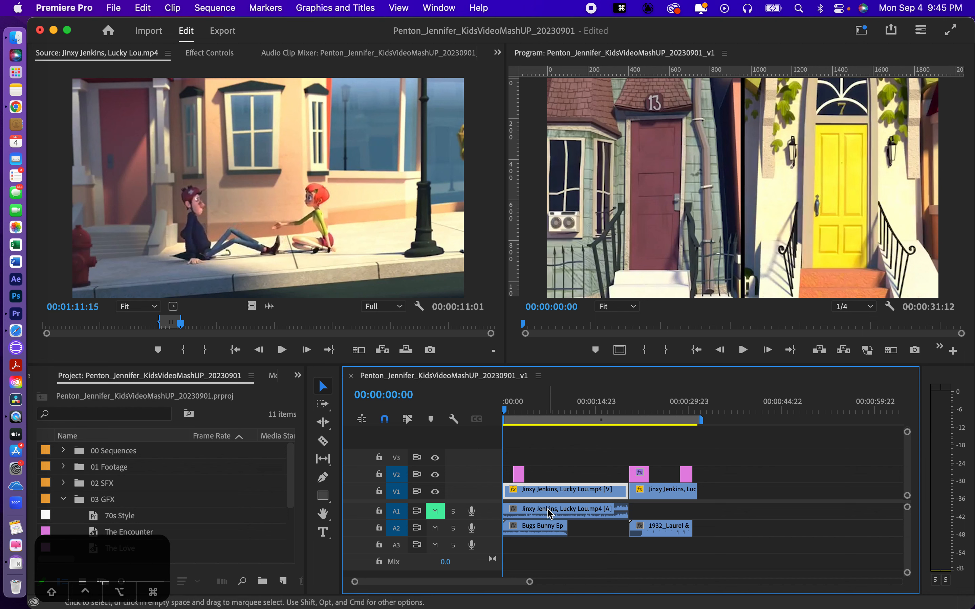
# - Expand tracks A2 and A1 to show their waveforms and rename track A1 as Audio Jinxy
pyautogui.doubleClick(494, 533)
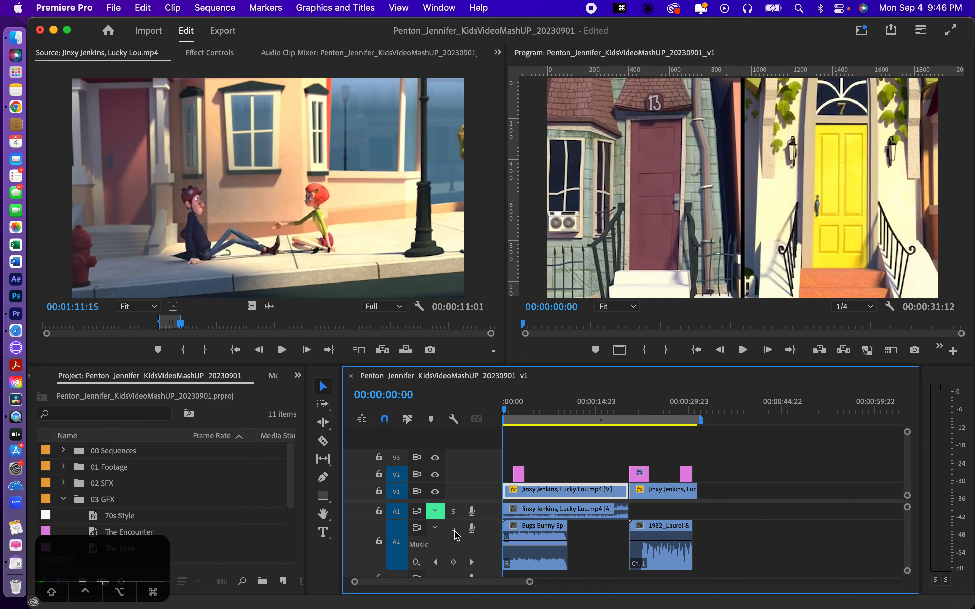
pyautogui.doubleClick(490, 516)
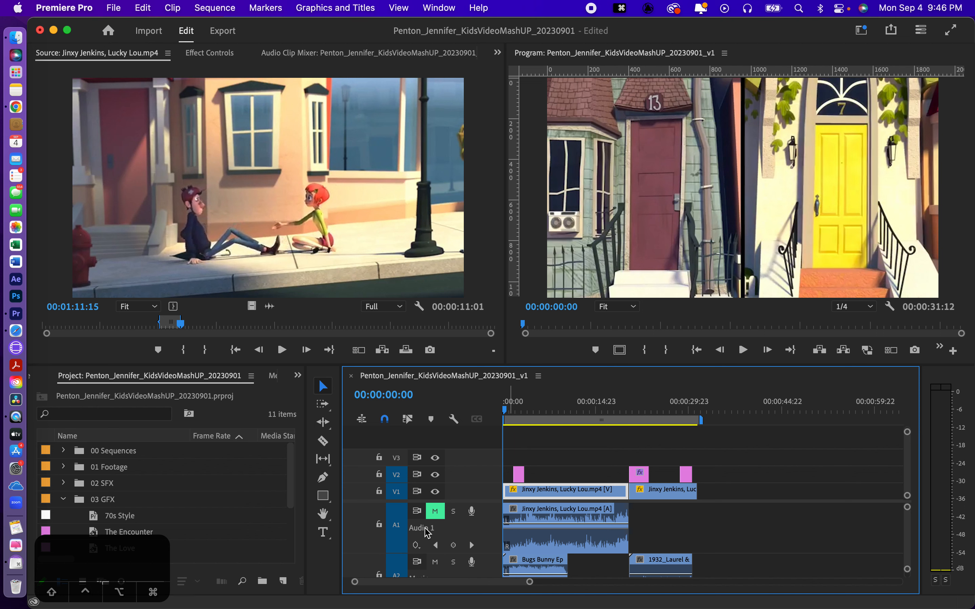
pyautogui.rightClick(488, 525)
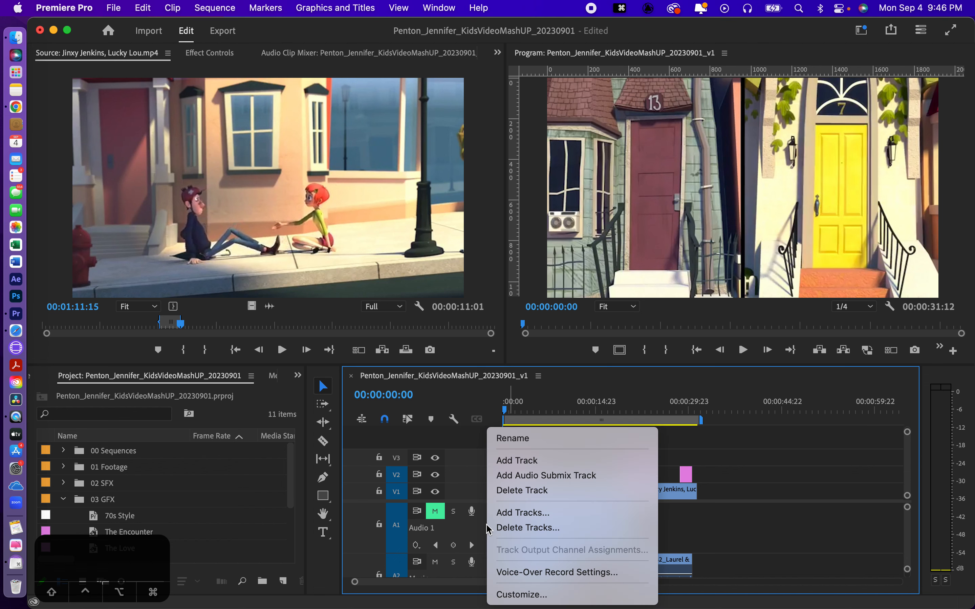
pyautogui.click(504, 441)
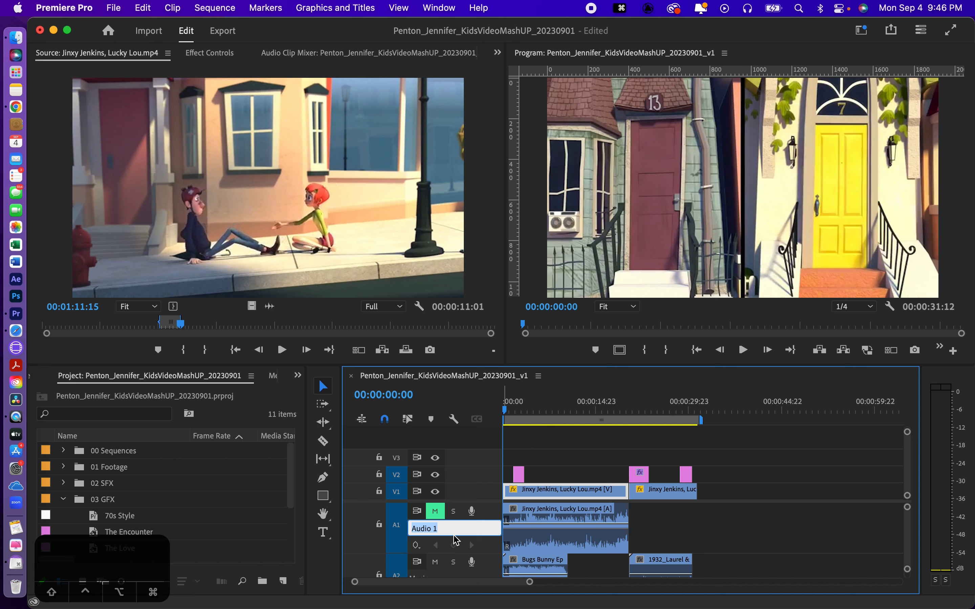
pyautogui.write('Audio Jinxy')
pyautogui.press('Return')
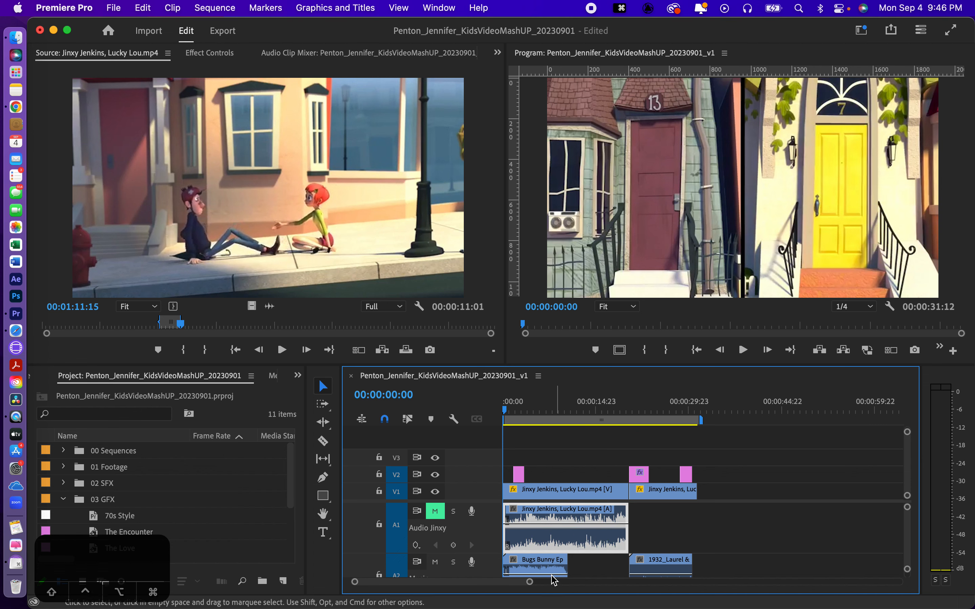
# - Open the Bugs Bunny audio from A2 in the Source Monitor and expand tracks V1 and A1 to show their names
pyautogui.click(530, 569)
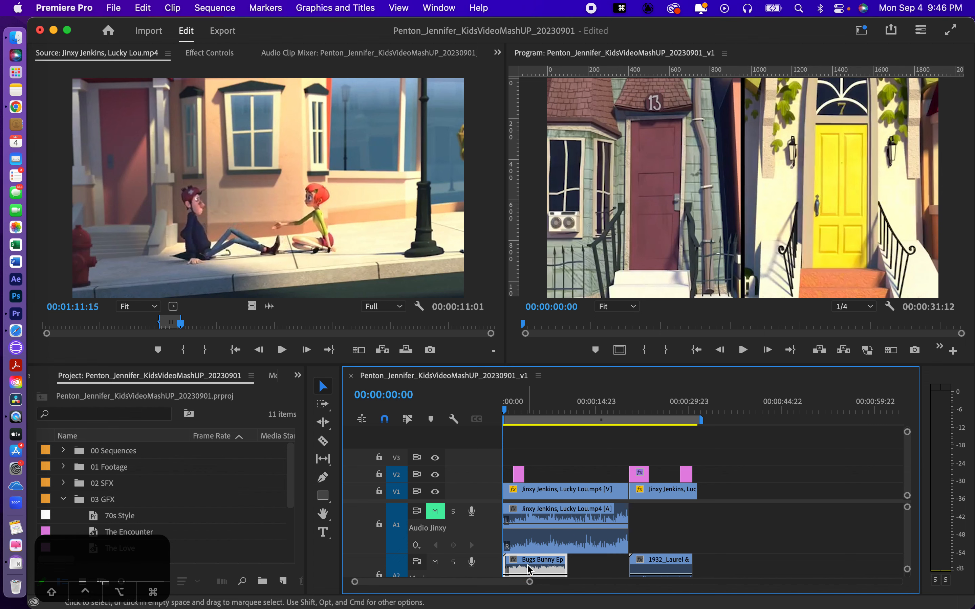
pyautogui.doubleClick(530, 569)
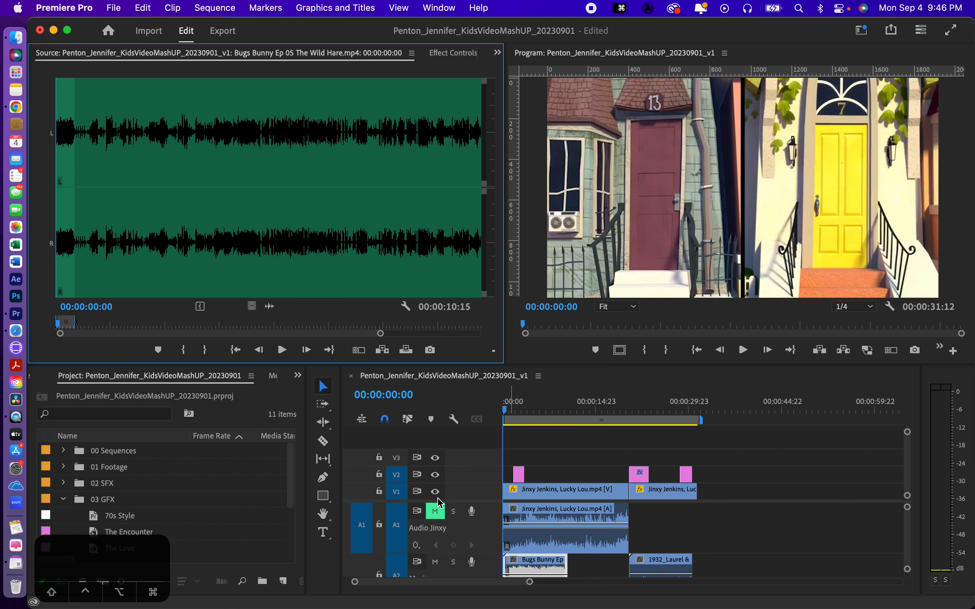
pyautogui.moveTo(907, 572); pyautogui.dragTo(910, 584)
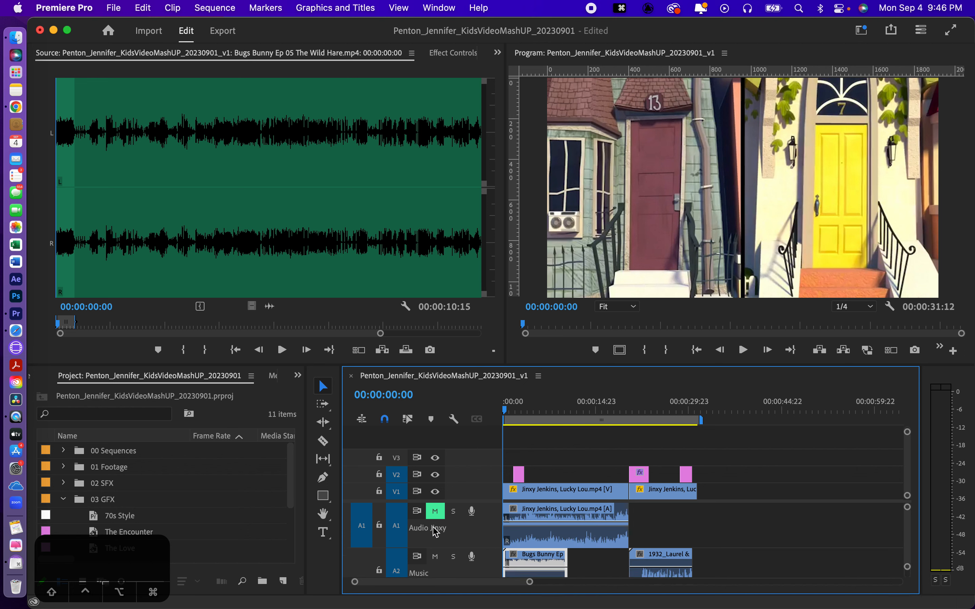
pyautogui.doubleClick(468, 494)
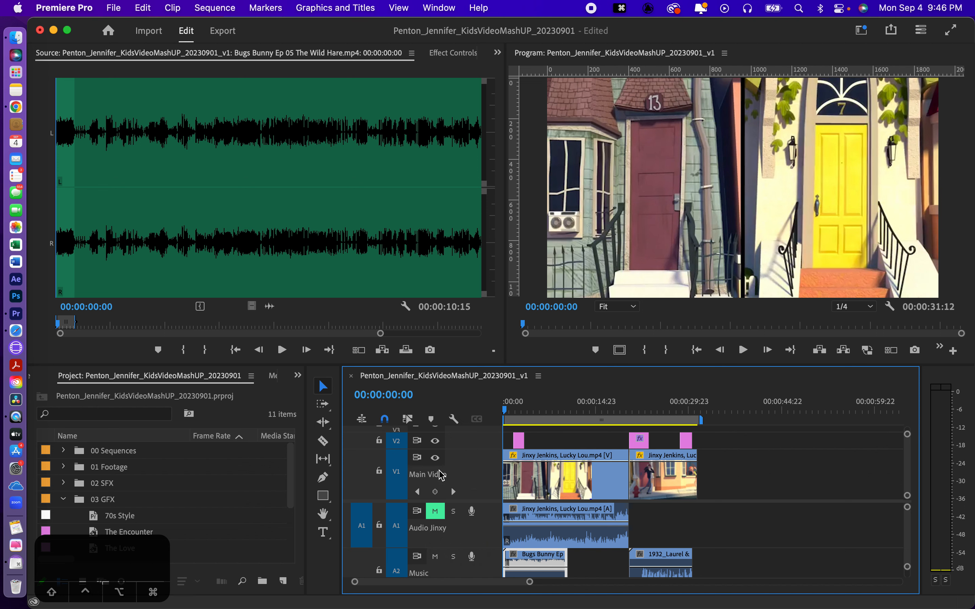
pyautogui.doubleClick(433, 535)
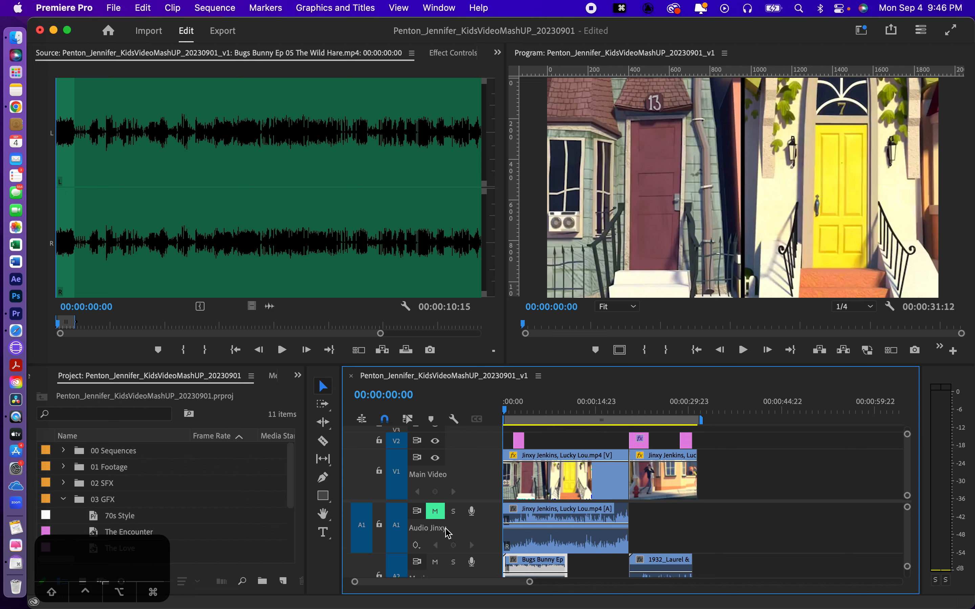
pyautogui.doubleClick(435, 530)
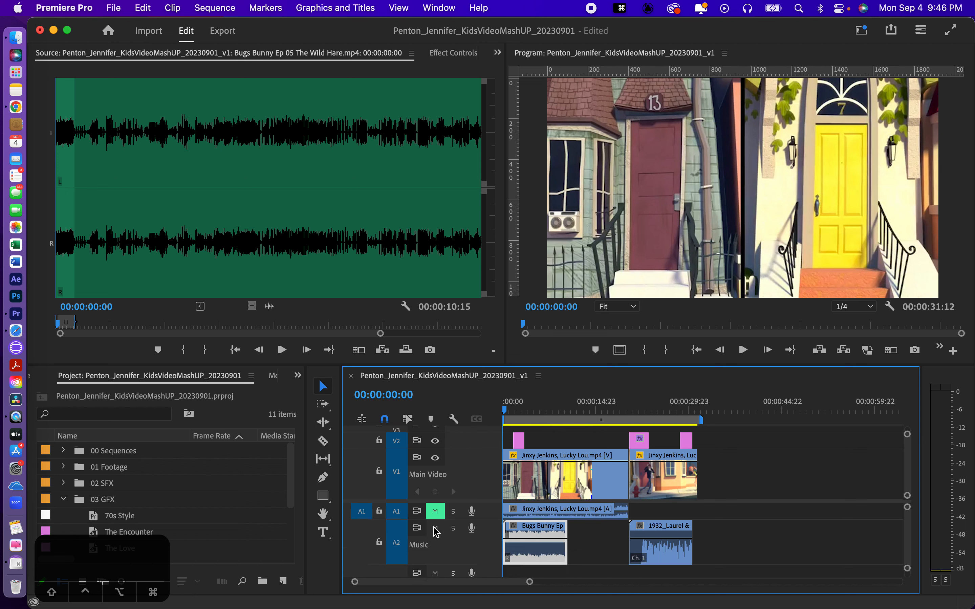
pyautogui.doubleClick(442, 521)
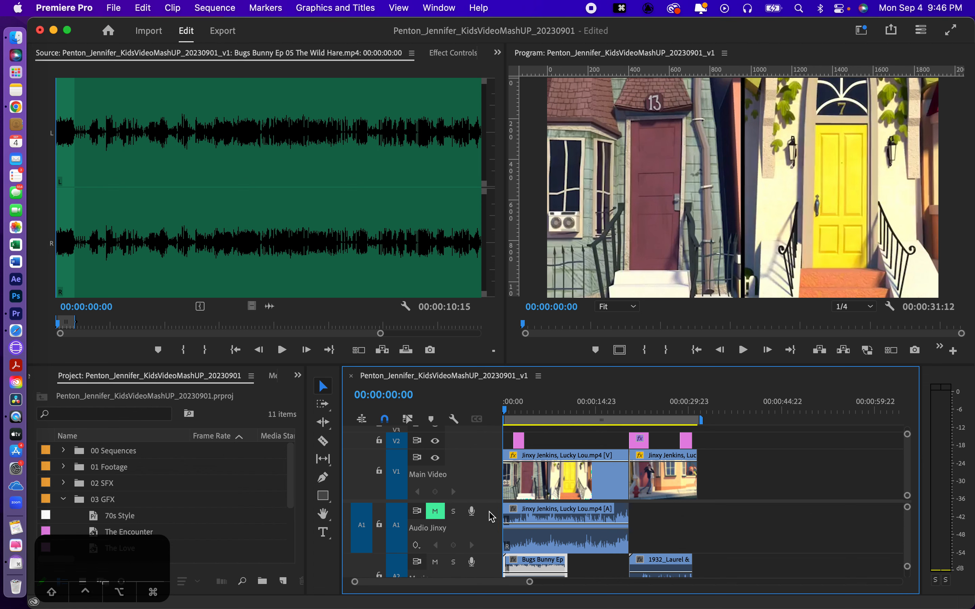
# - Rename track A1 as Main Audio
pyautogui.rightClick(438, 535)
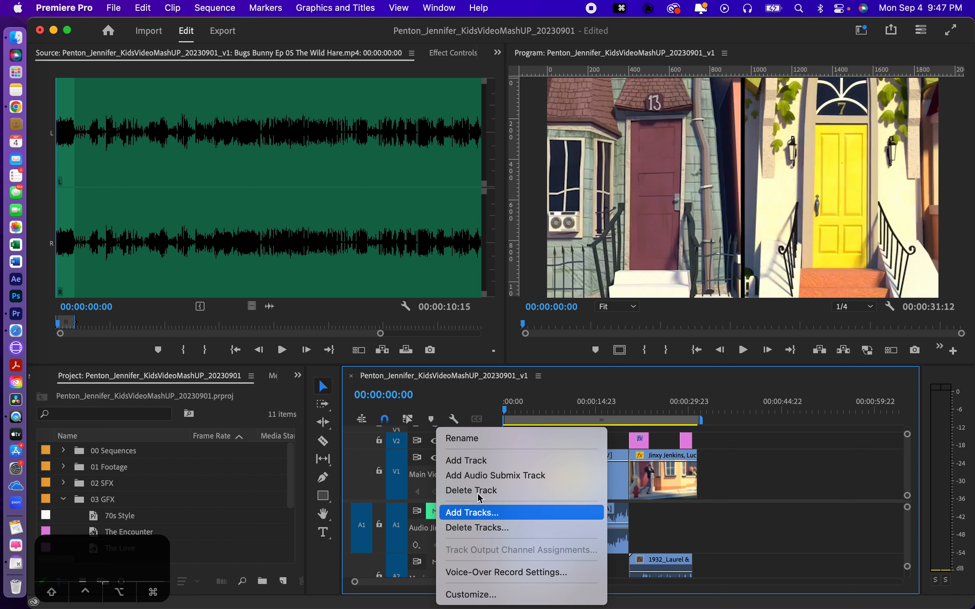
pyautogui.click(459, 438)
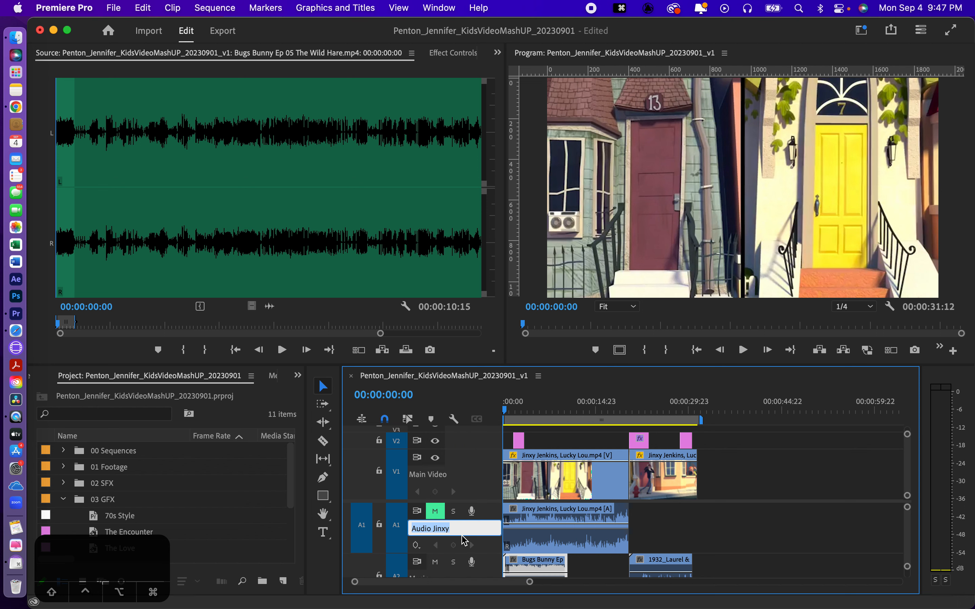
pyautogui.write('m')
pyautogui.click(531, 544)
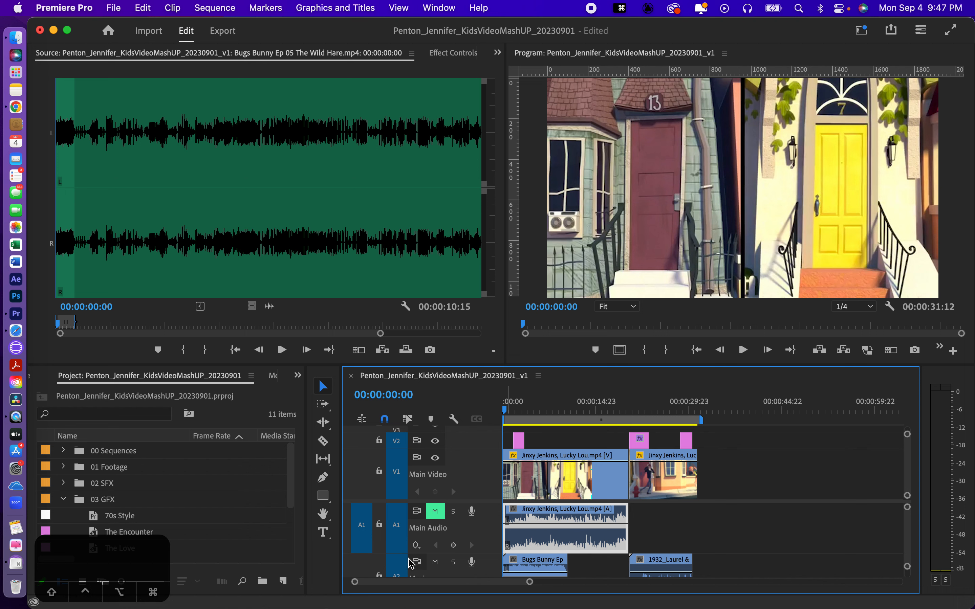
# - Mute track A2 in place of A1, hide the V2 titles, and play the opening with its original audio
pyautogui.click(435, 564)
pyautogui.click(434, 511)
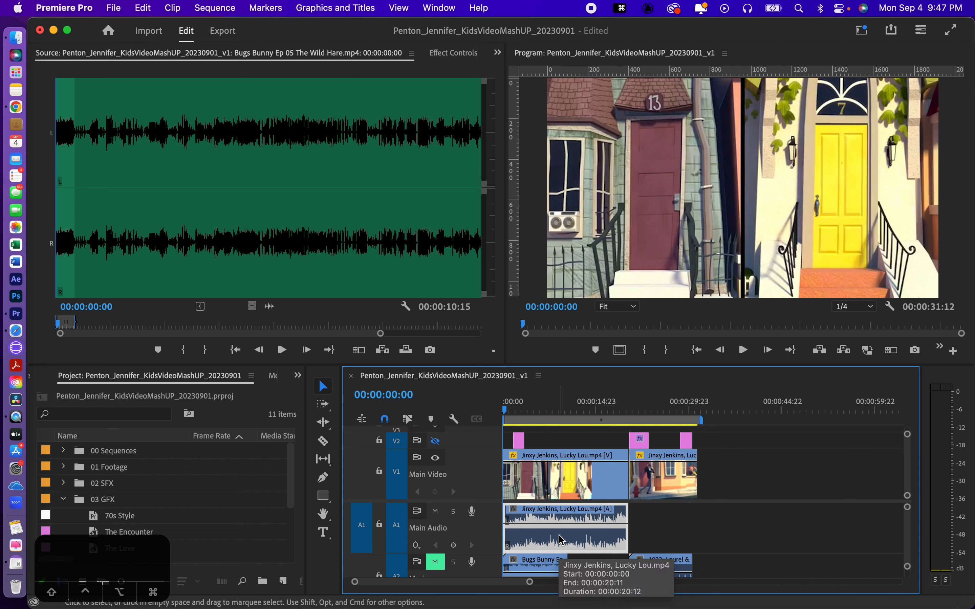
pyautogui.press('space')
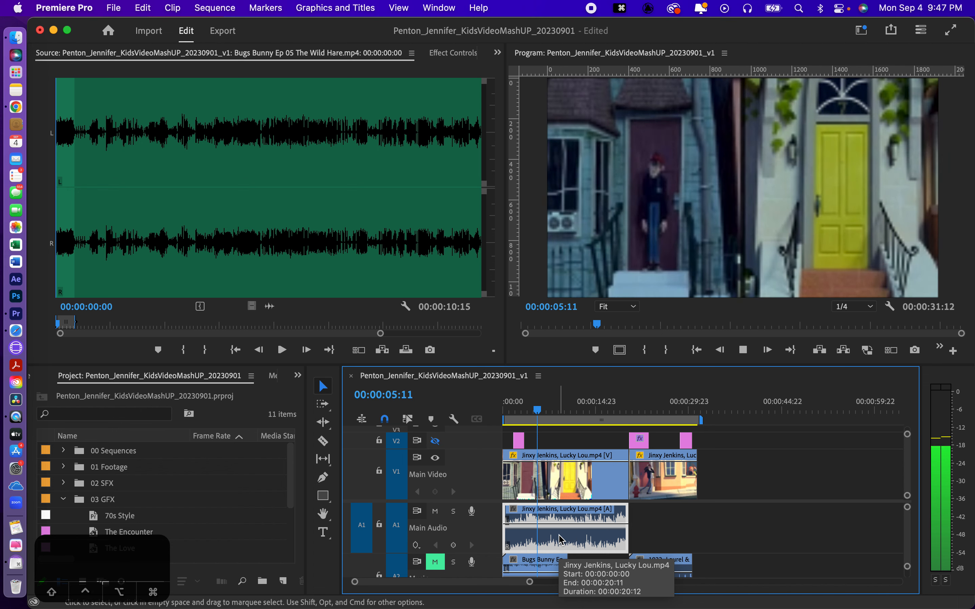
pyautogui.press('space')
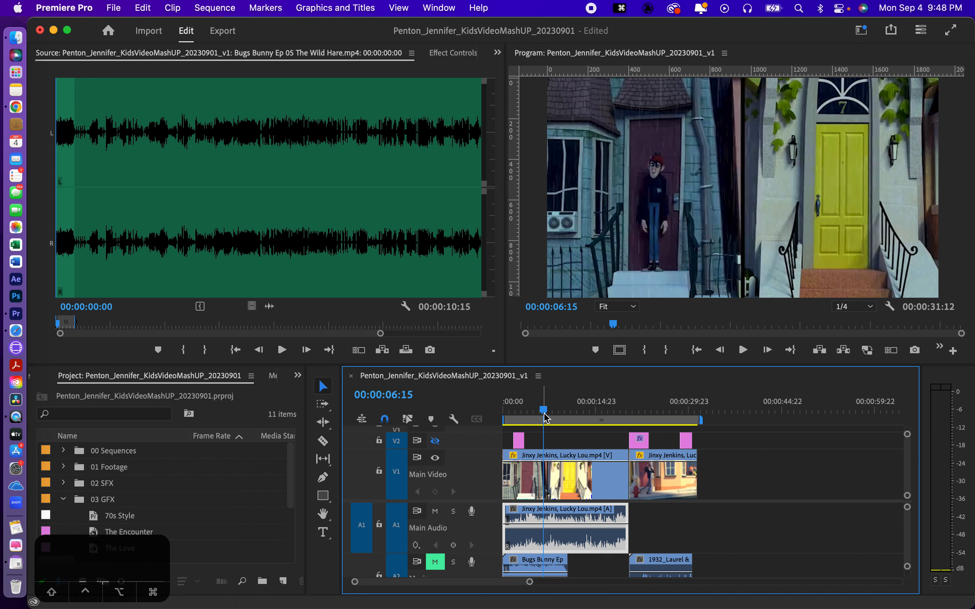
# - Play across the cut from 00:00:17:16 and extend the first Jinxy Jenkins audio on A1 to the end of the second video clip
pyautogui.moveTo(546, 416); pyautogui.dragTo(613, 413)
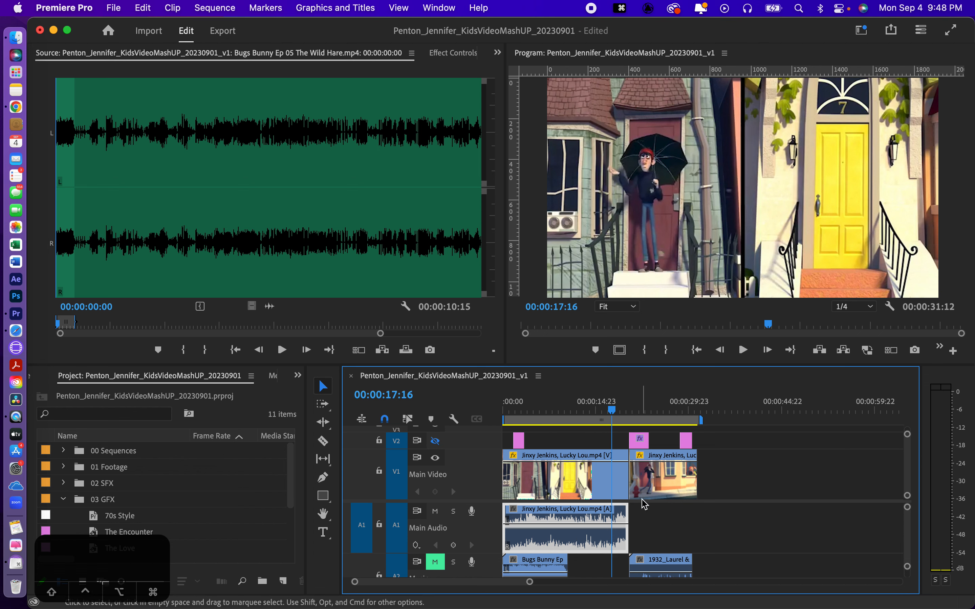
pyautogui.press('space')
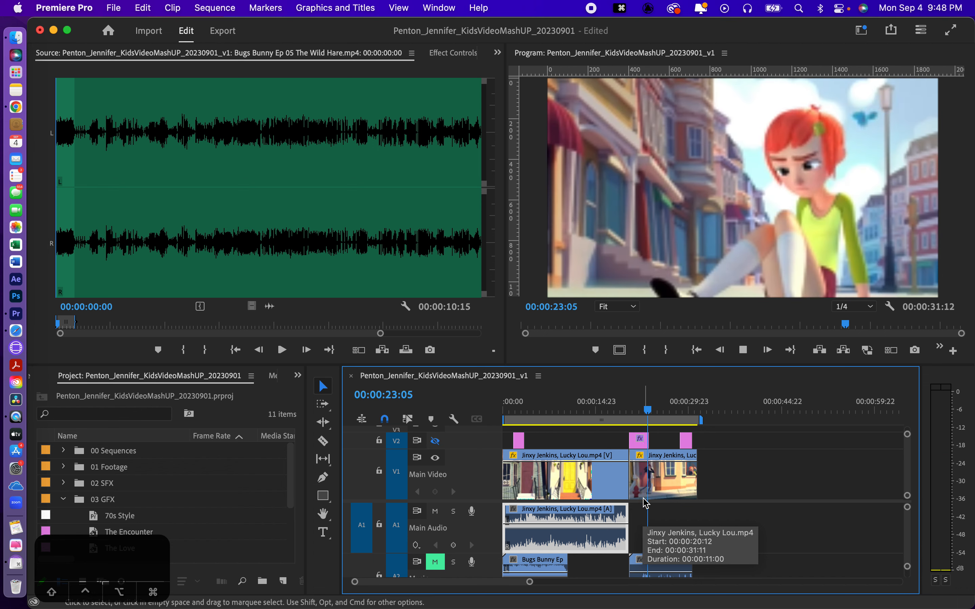
pyautogui.press('space')
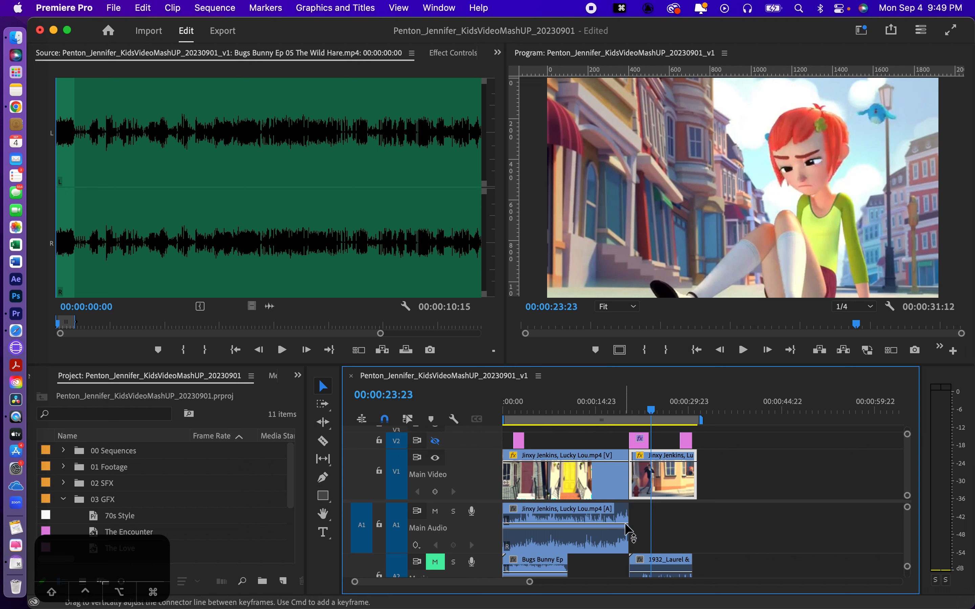
pyautogui.moveTo(625, 515); pyautogui.dragTo(694, 518)
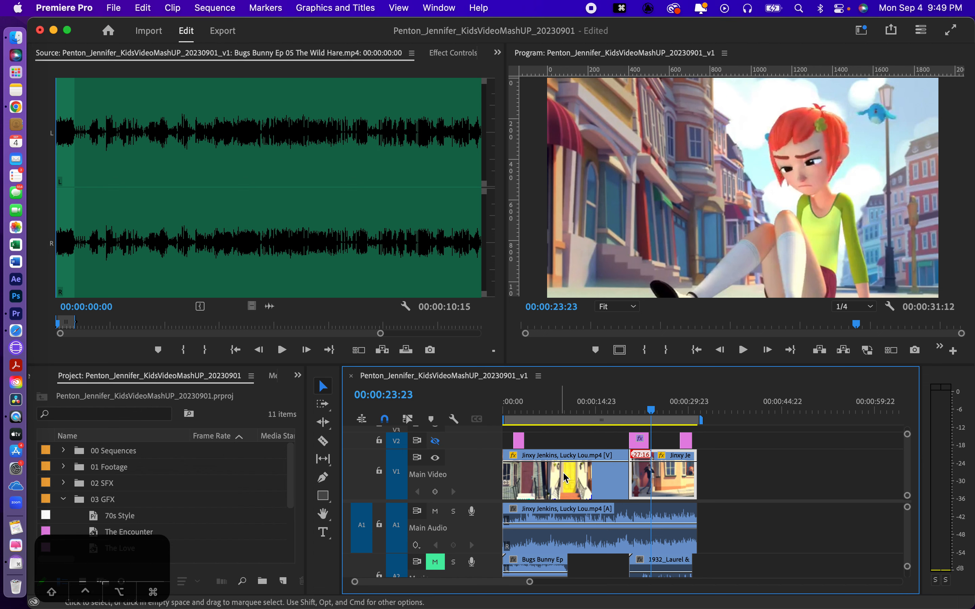
# - Replay the cut between the two Jinxy Jenkins clips several times to check how the extended audio carries under the second clip
pyautogui.click(611, 408)
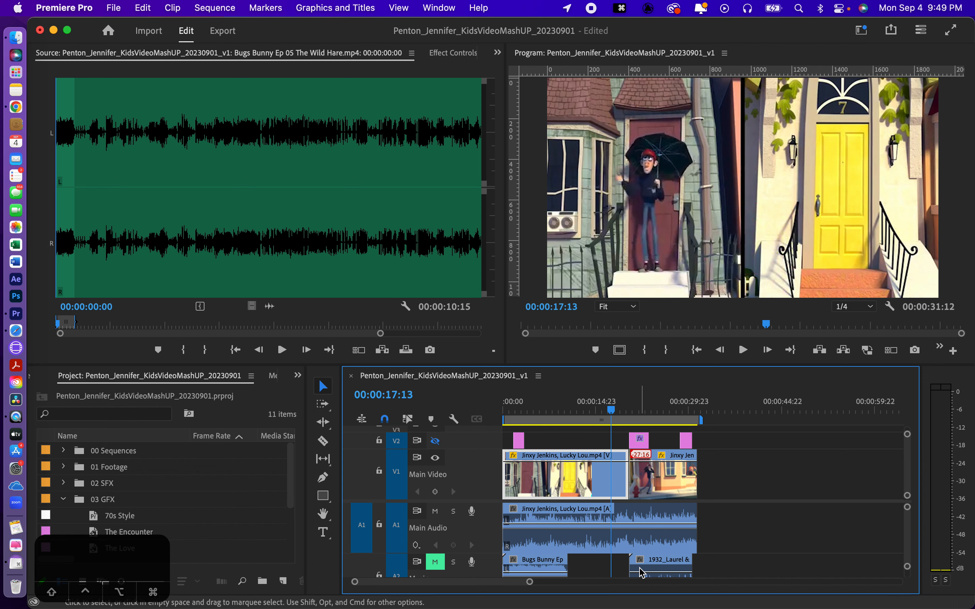
pyautogui.press('space')
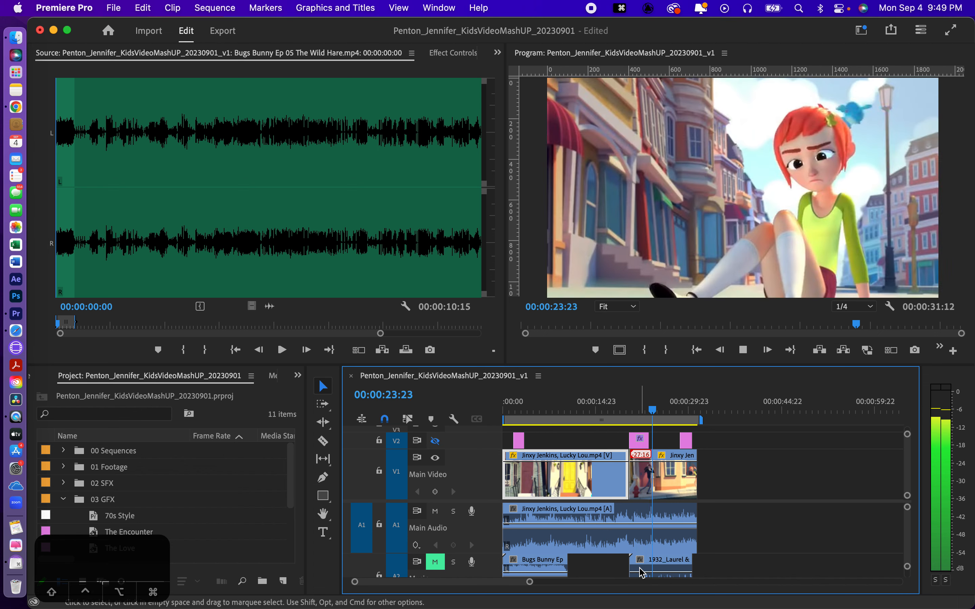
pyautogui.press('space')
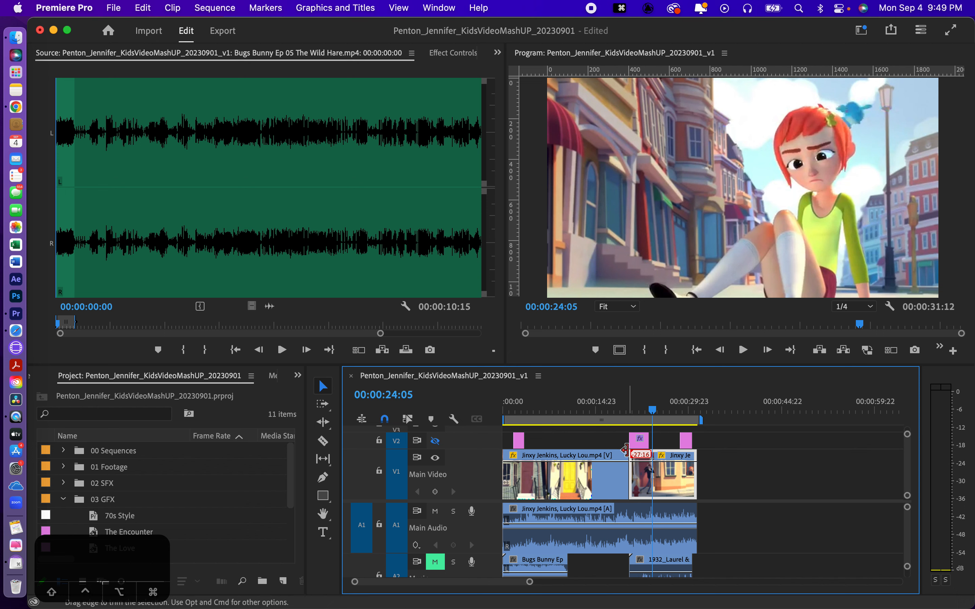
pyautogui.click(619, 410)
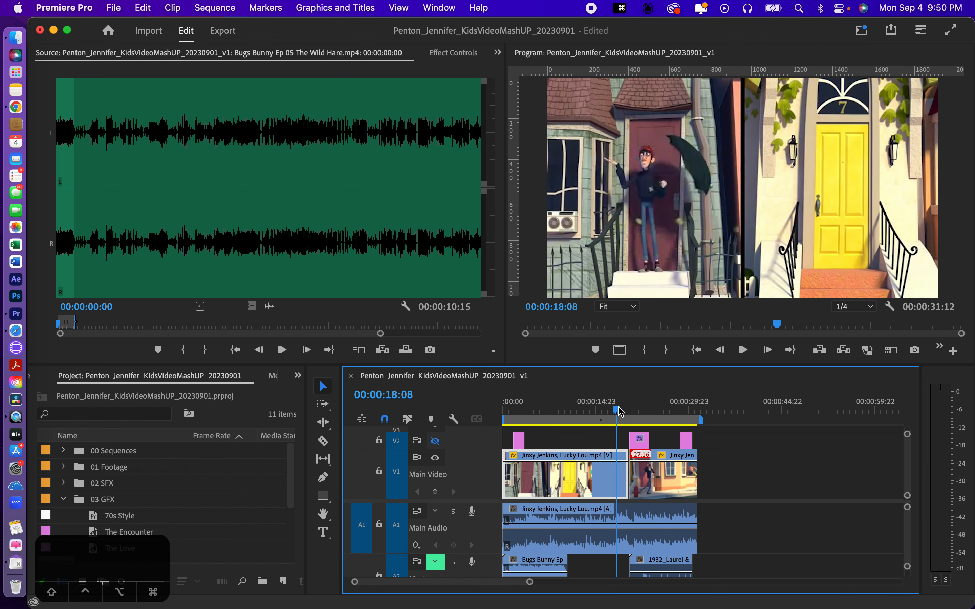
pyautogui.press('space')
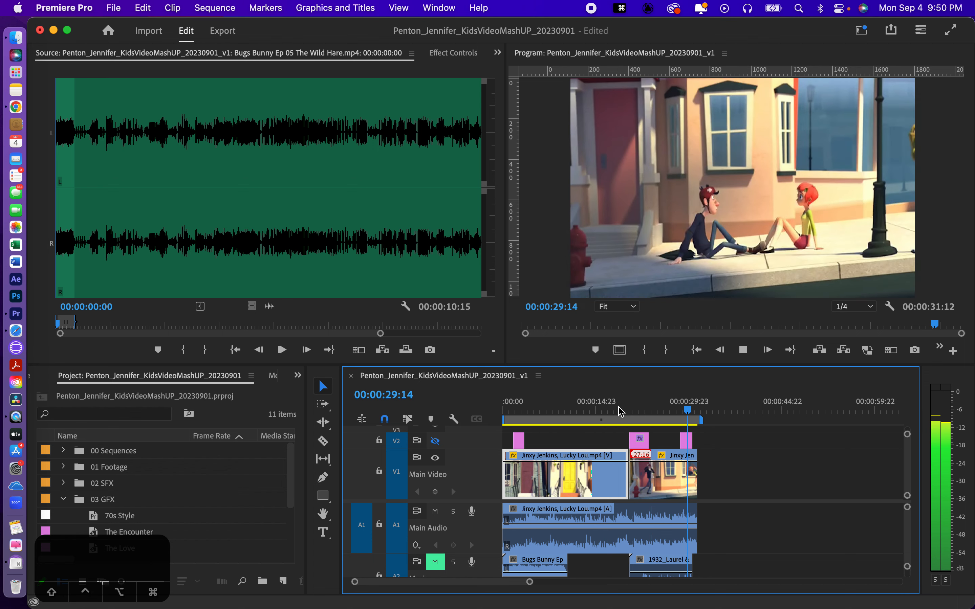
pyautogui.press('space')
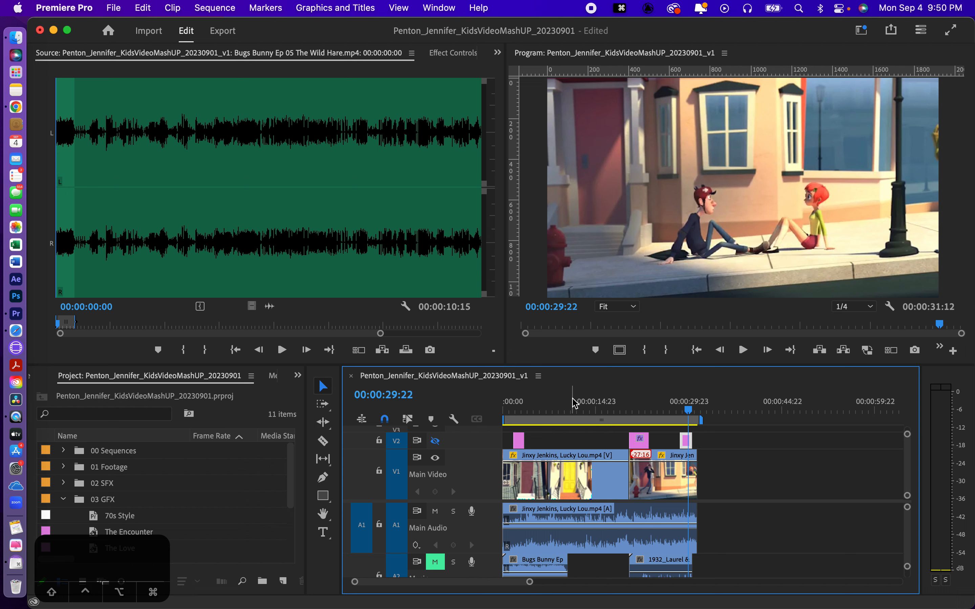
pyautogui.click(614, 410)
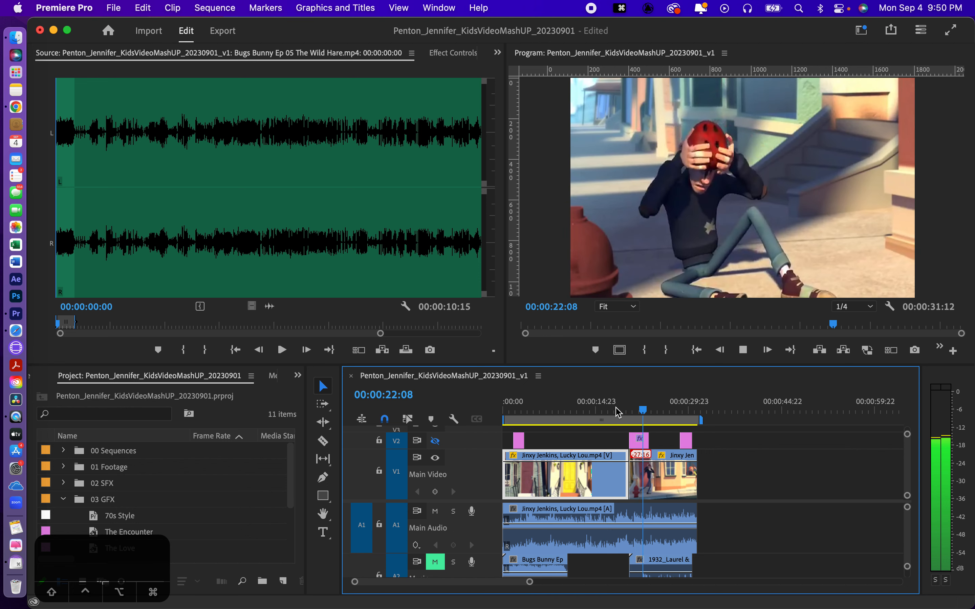
pyautogui.press('space')
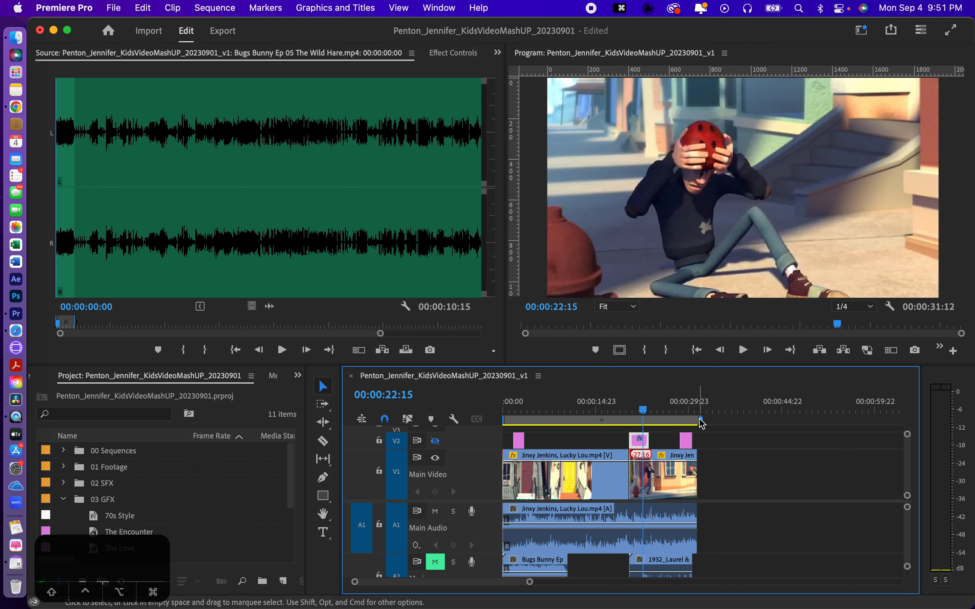
# - Extend the work area to just past 00:00:44:22 and move the playhead to the end of the last clip at 00:00:31:12
pyautogui.moveTo(701, 420); pyautogui.dragTo(788, 419)
pyautogui.moveTo(642, 409); pyautogui.dragTo(709, 415)
pyautogui.press('Up')
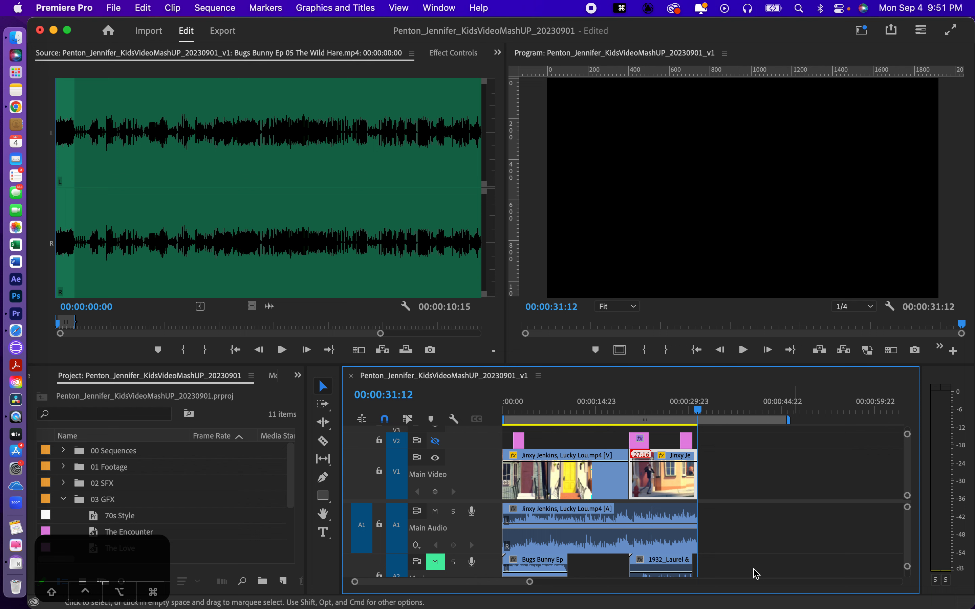
# - Turn on Linked Selection and load the Gertie the Dinosaur clip from 01 Footage into the Source Monitor at 00:00:27:20
pyautogui.click(408, 420)
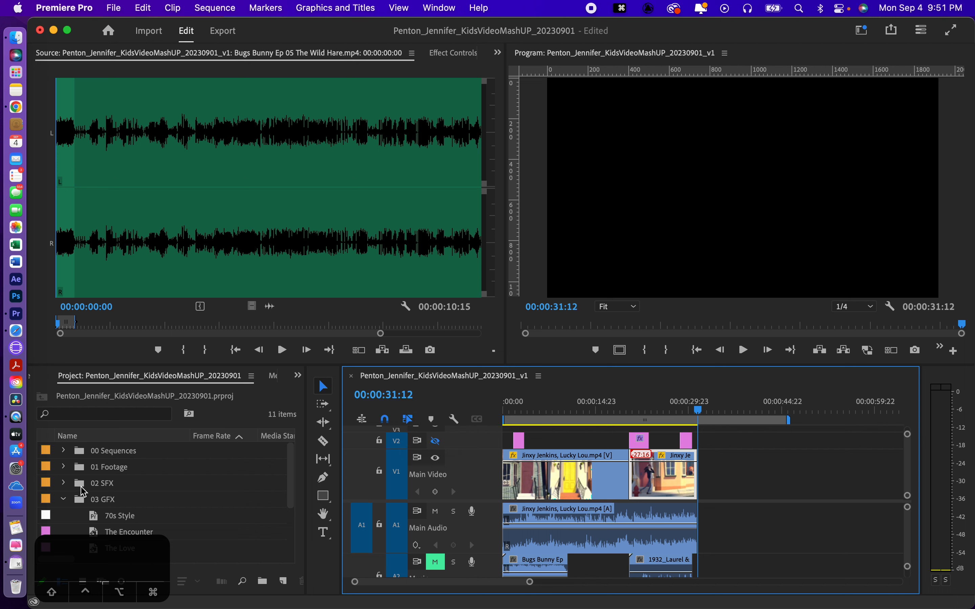
pyautogui.click(63, 467)
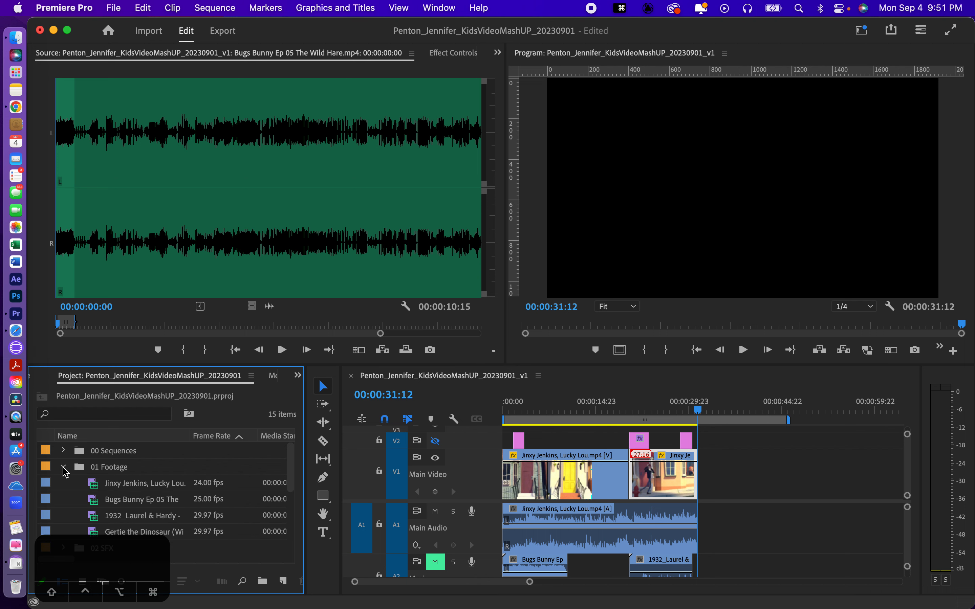
pyautogui.doubleClick(93, 532)
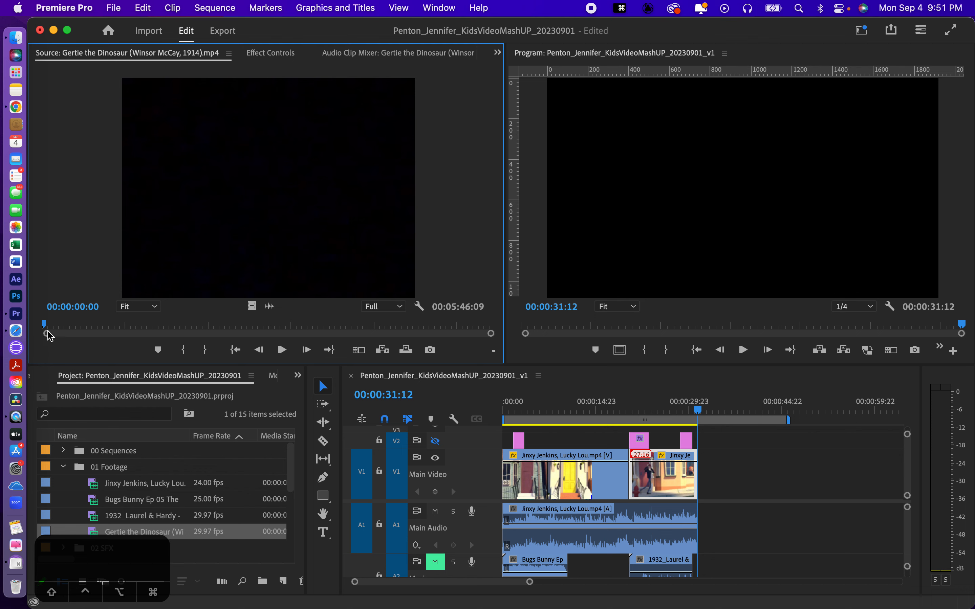
pyautogui.moveTo(47, 330)
pyautogui.mouseDown()
pyautogui.moveTo(86, 329)
pyautogui.moveTo(77, 330)
pyautogui.mouseUp()
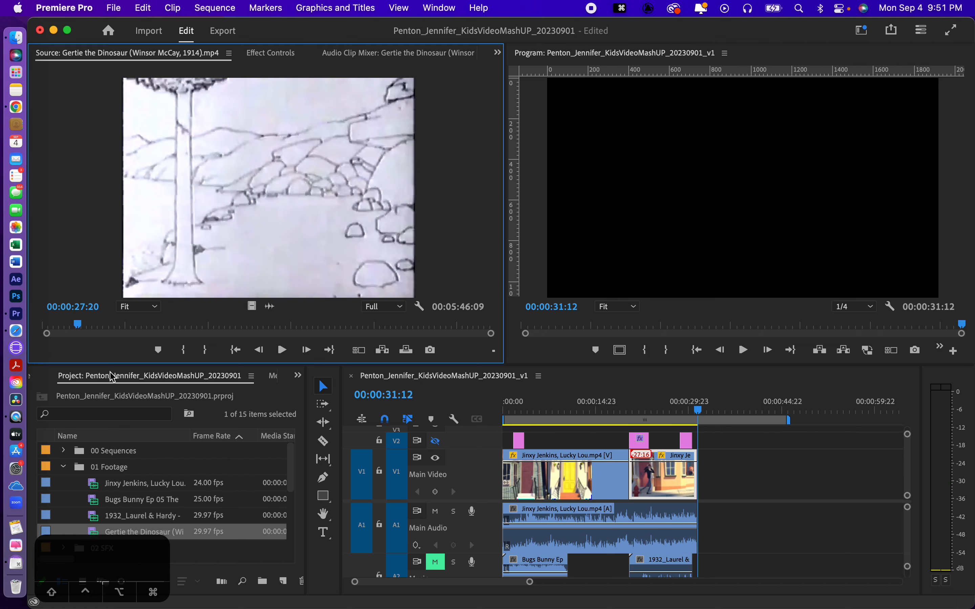
# - Mark the Gertie clip from 00:00:27:20 to 00:00:52:02, add it to V1 and A1 at 00:00:31:12, and extend the work area past its end
pyautogui.press('i')
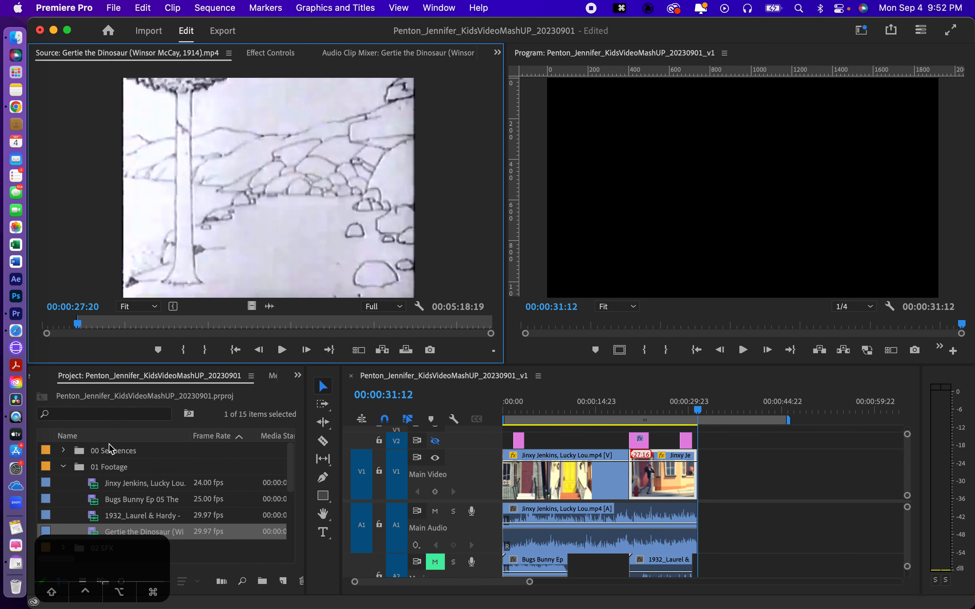
pyautogui.press('space')
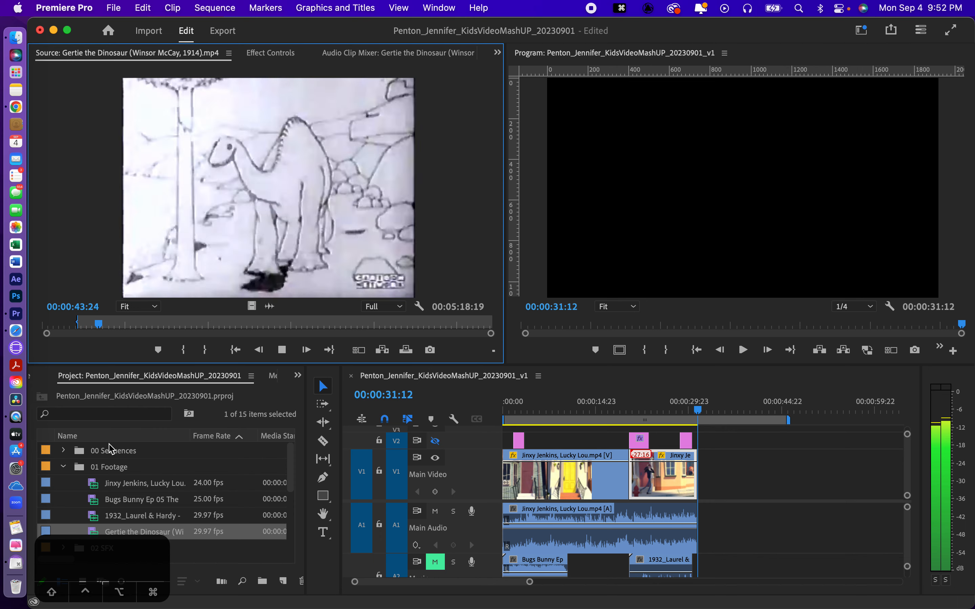
pyautogui.press('space')
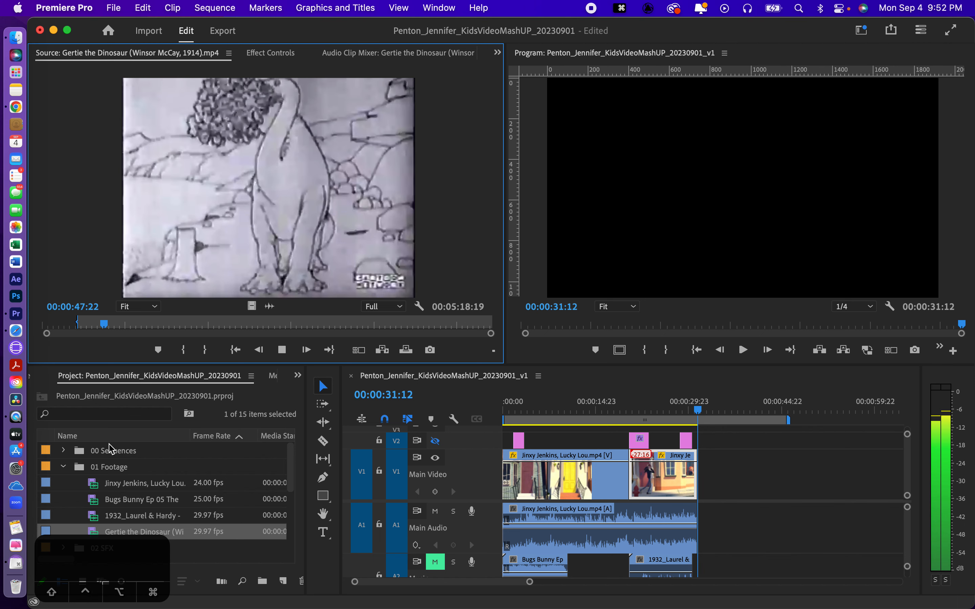
pyautogui.press('o')
pyautogui.press('space')
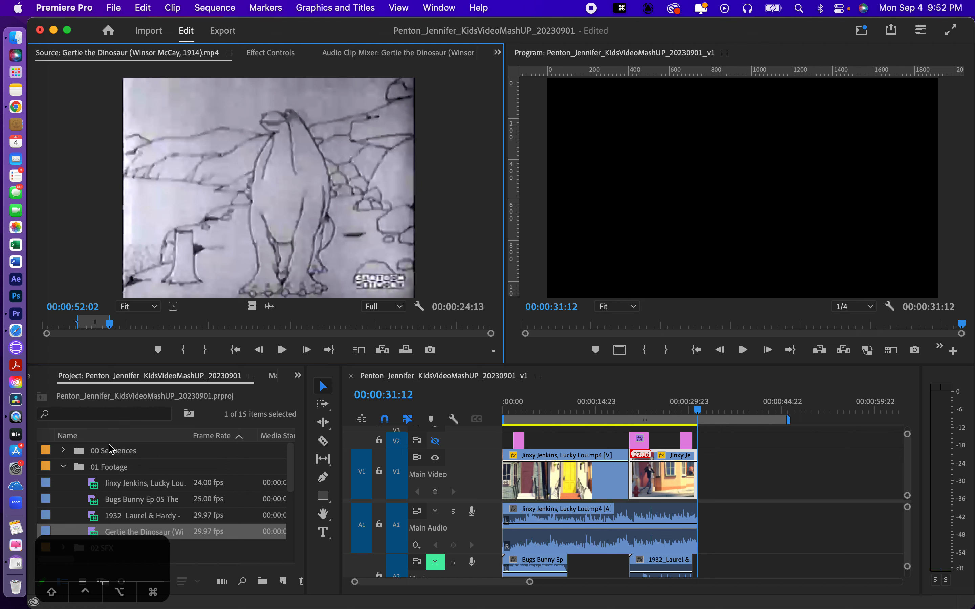
pyautogui.press('.')
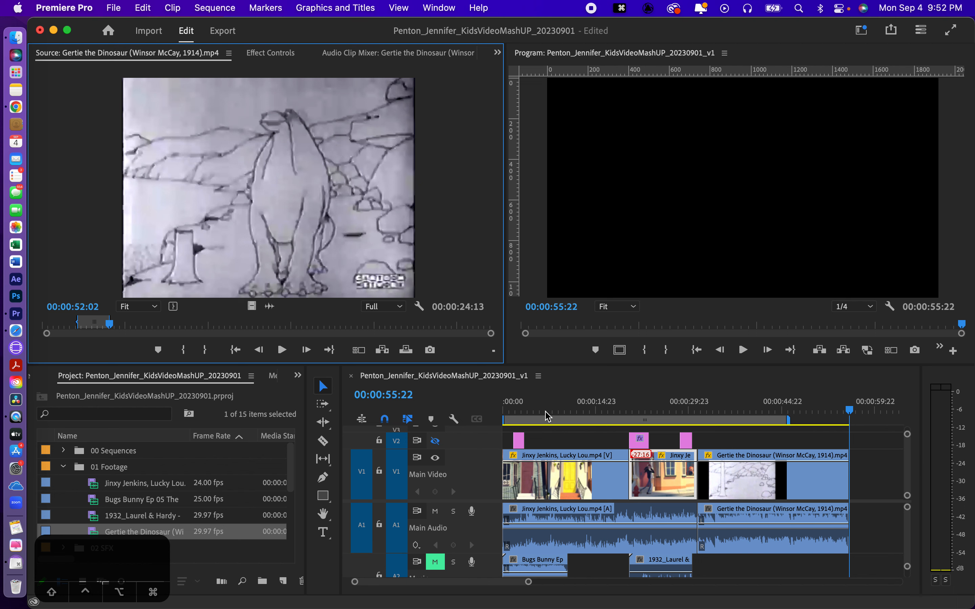
pyautogui.moveTo(788, 423); pyautogui.dragTo(858, 427)
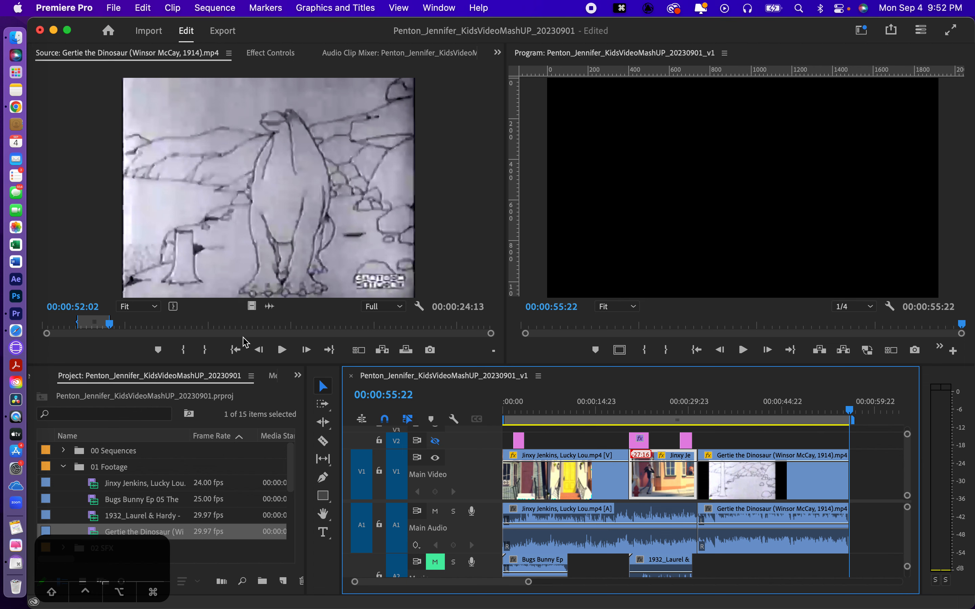
# - Mark a second Gertie section from 00:01:05:24 to 00:01:18:00, append it at 00:00:55:22, and extend the work area past its end
pyautogui.click(111, 323)
pyautogui.moveTo(113, 324)
pyautogui.mouseDown()
pyautogui.moveTo(143, 327)
pyautogui.moveTo(127, 329)
pyautogui.mouseUp()
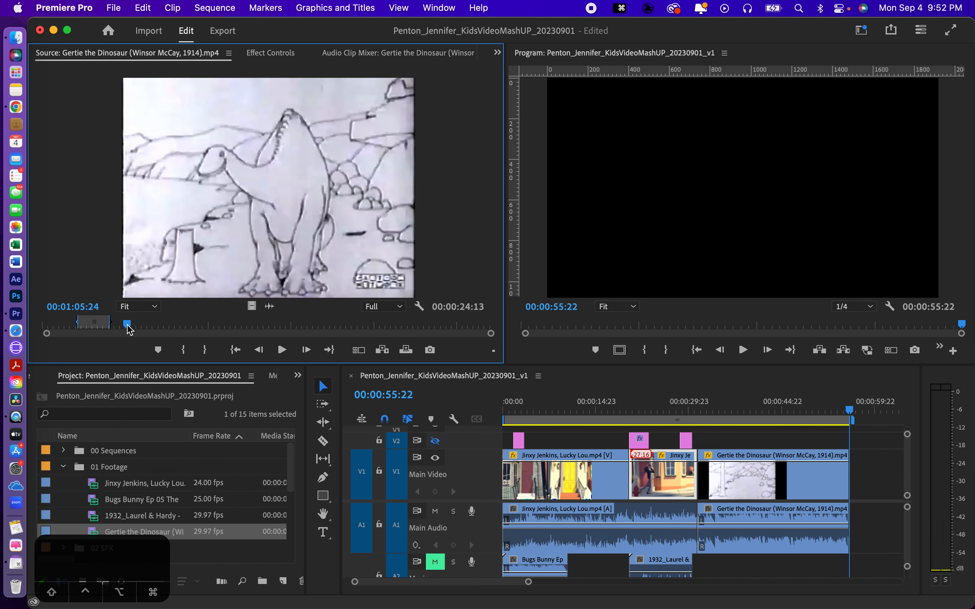
pyautogui.press('i')
pyautogui.press('space')
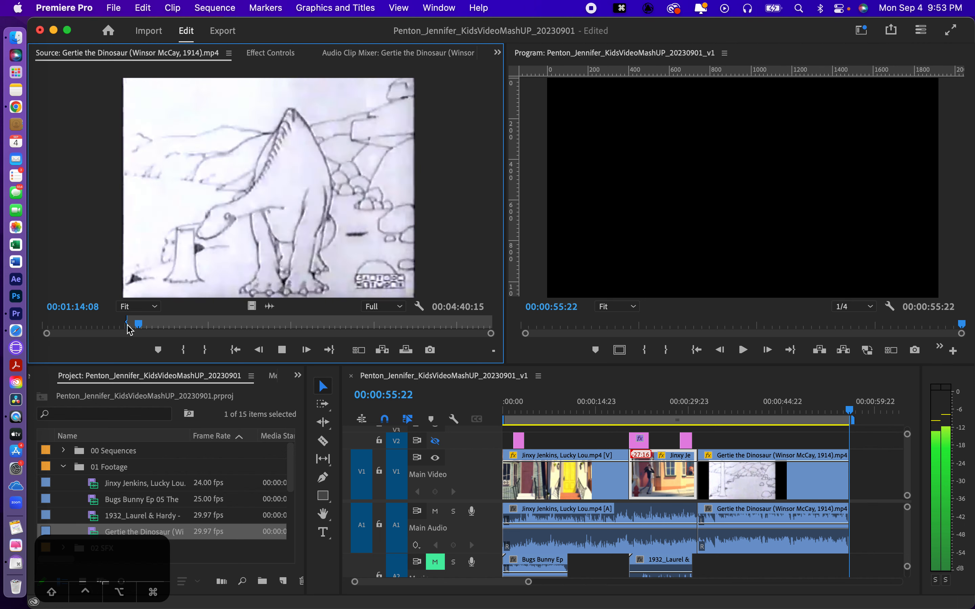
pyautogui.press('space')
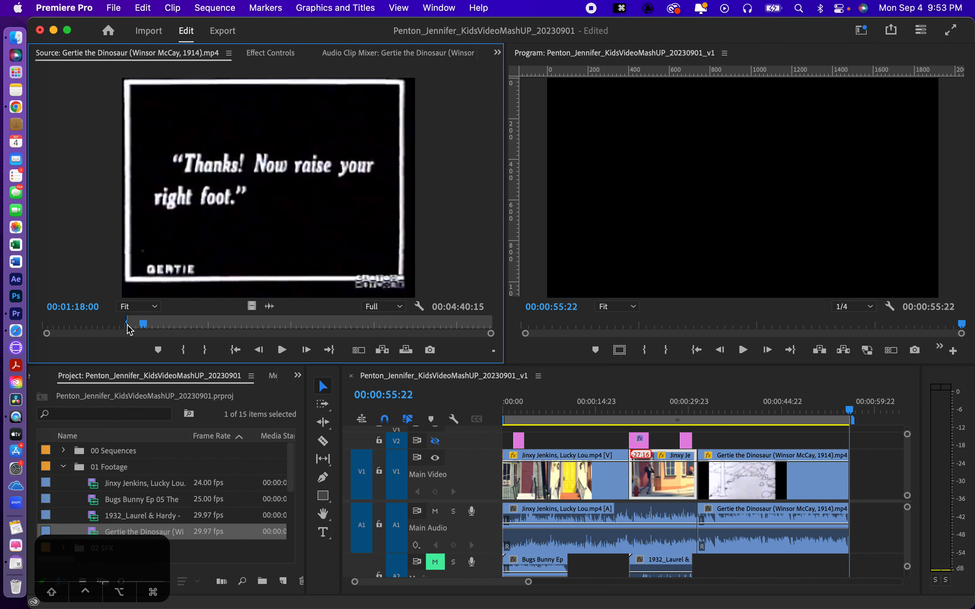
pyautogui.press('o')
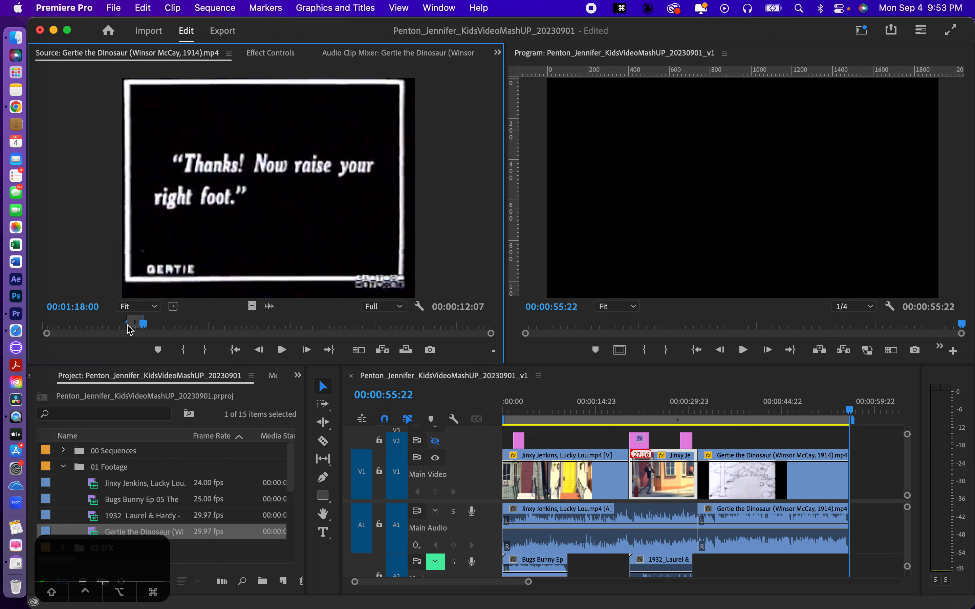
pyautogui.press('.')
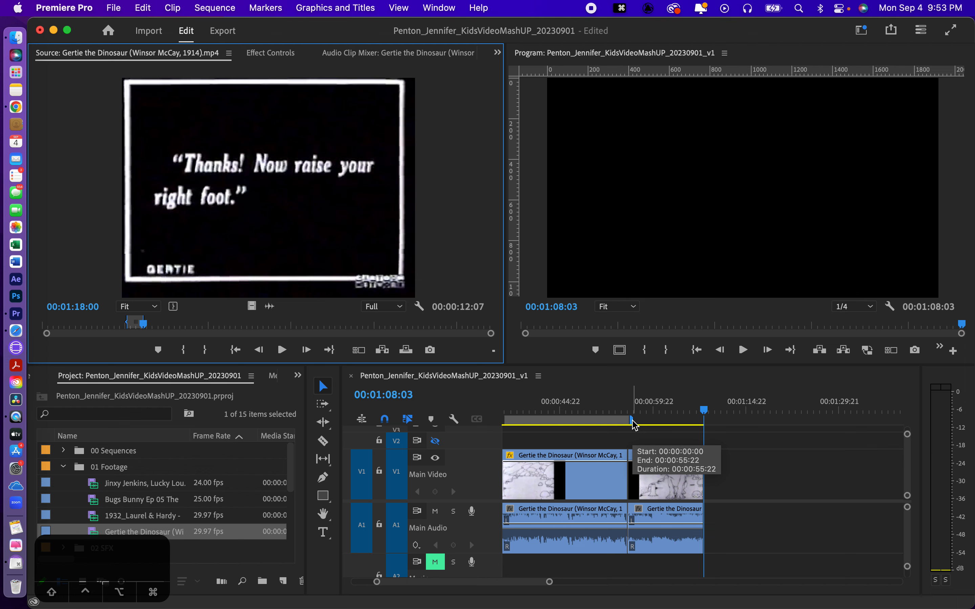
pyautogui.moveTo(633, 422); pyautogui.dragTo(705, 421)
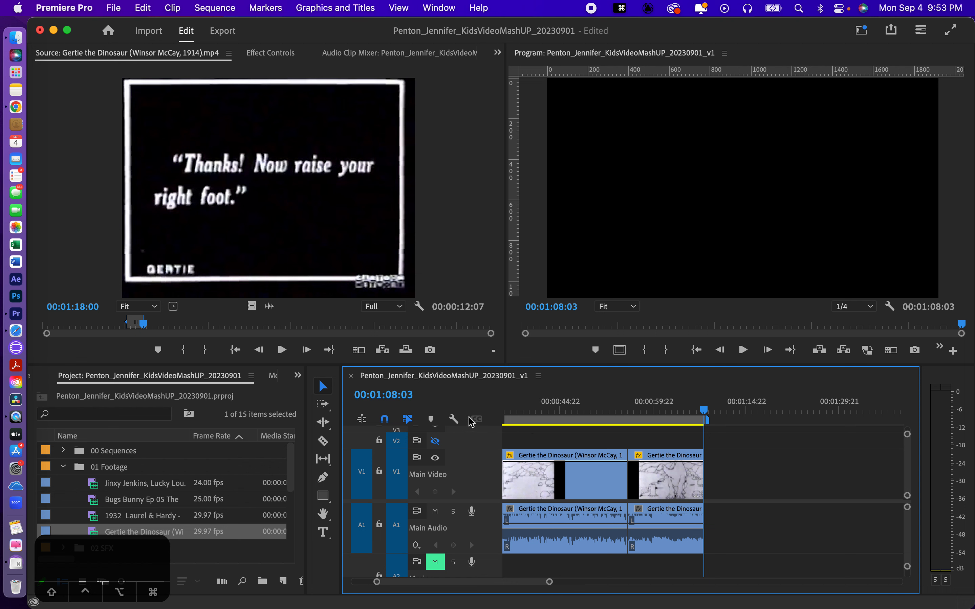
pyautogui.click(453, 419)
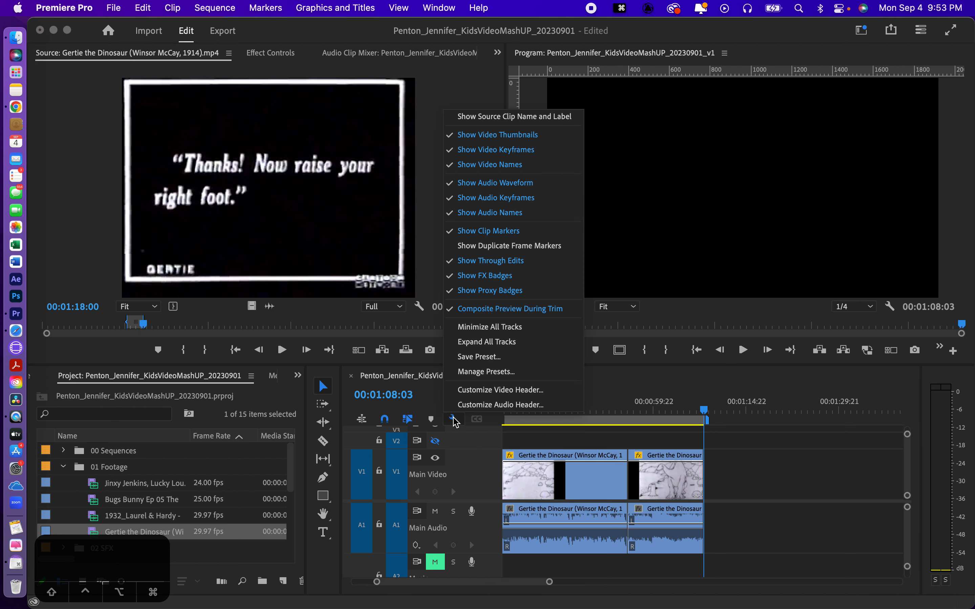
pyautogui.click(454, 419)
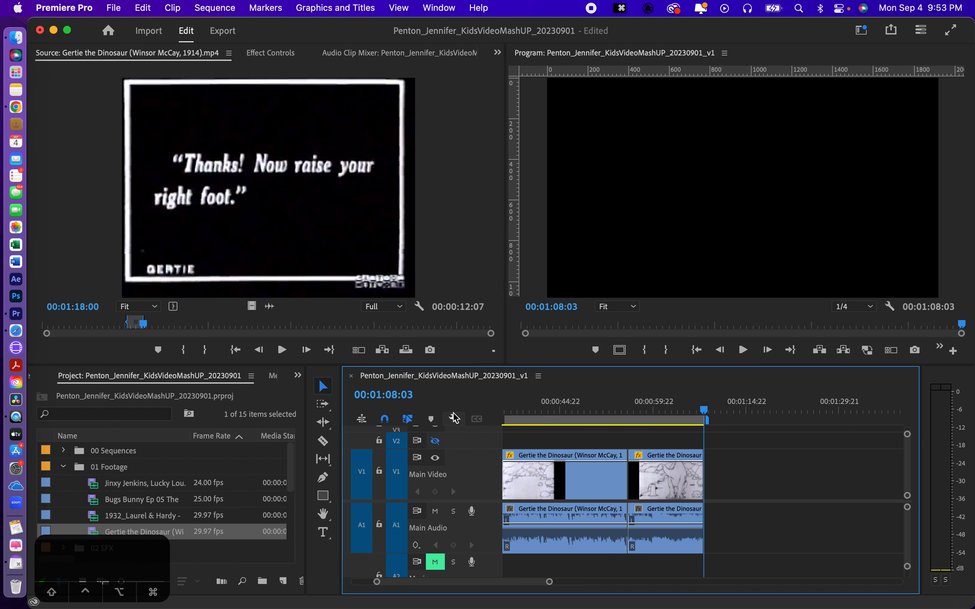
pyautogui.click(539, 377)
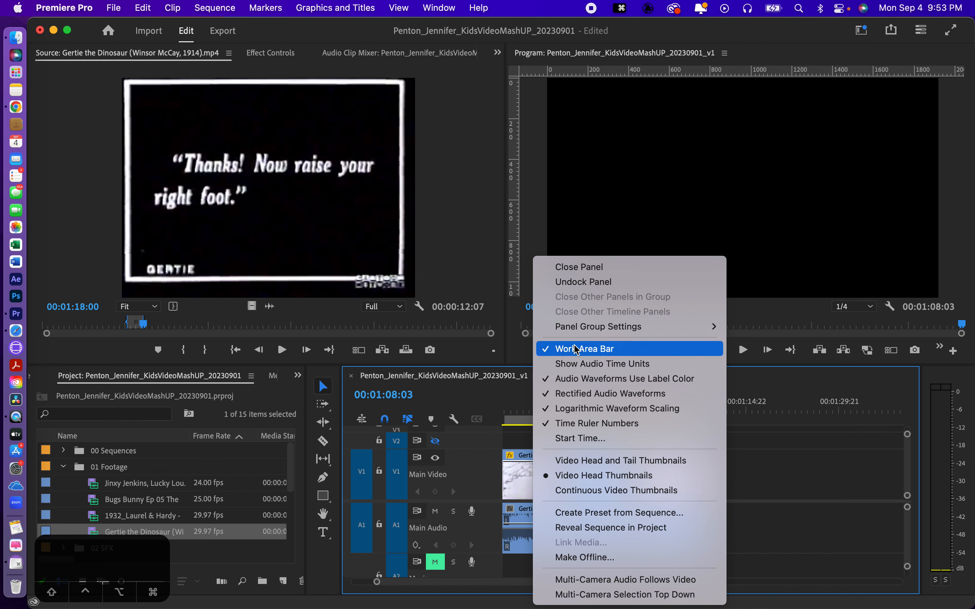
pyautogui.click(513, 397)
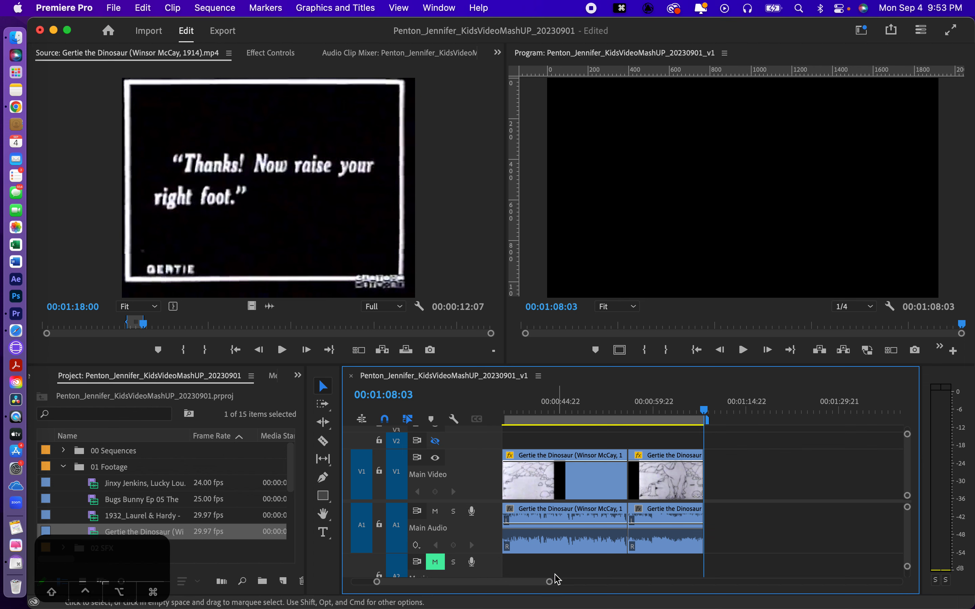
# - Play across the cut between the two Gertie clips, and set the playhead inside the first one at 00:00:47:12
pyautogui.click(549, 582)
pyautogui.moveTo(549, 582); pyautogui.dragTo(591, 583)
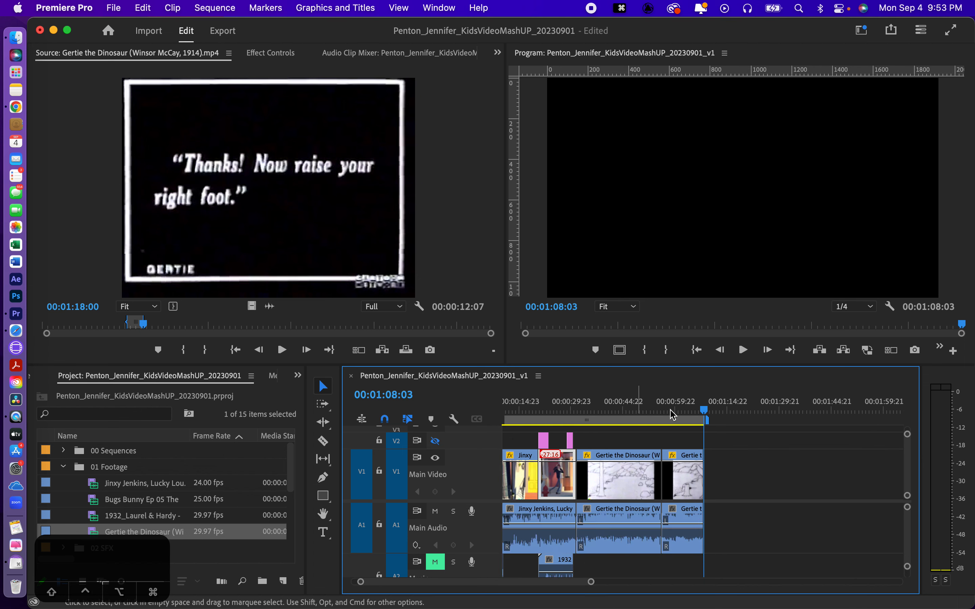
pyautogui.click(649, 411)
pyautogui.press('space')
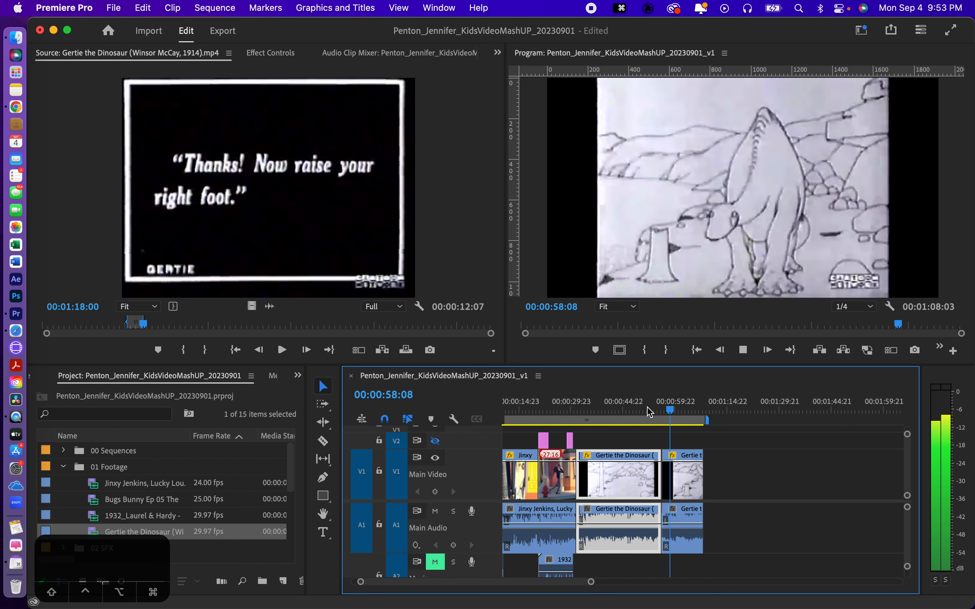
pyautogui.press('space')
pyautogui.moveTo(672, 411); pyautogui.dragTo(636, 414)
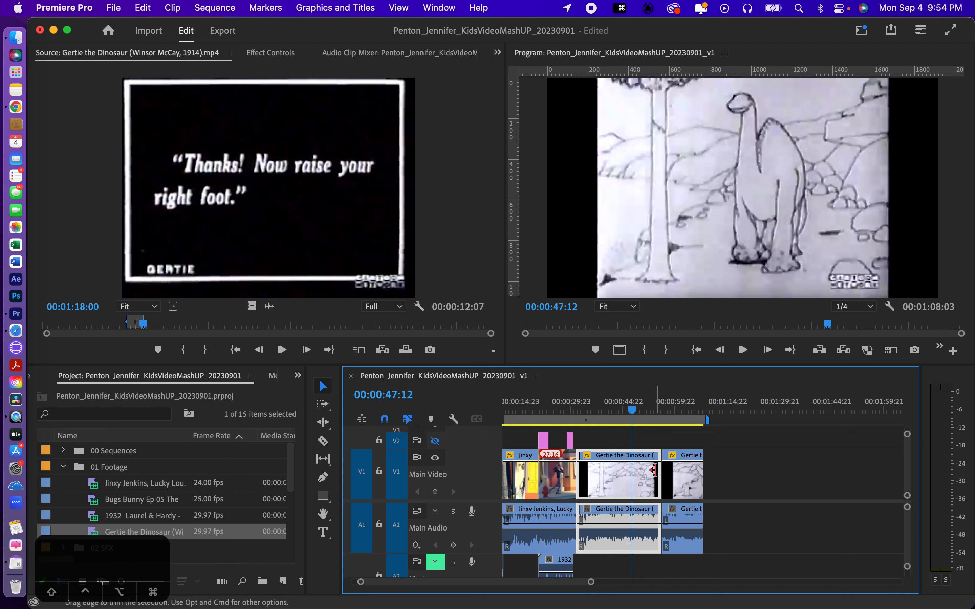
# - Try to trim the end of the first Gertie clip back to the playhead and delete the gap, and undo the attempt
pyautogui.click(654, 470)
pyautogui.moveTo(653, 470); pyautogui.dragTo(629, 470)
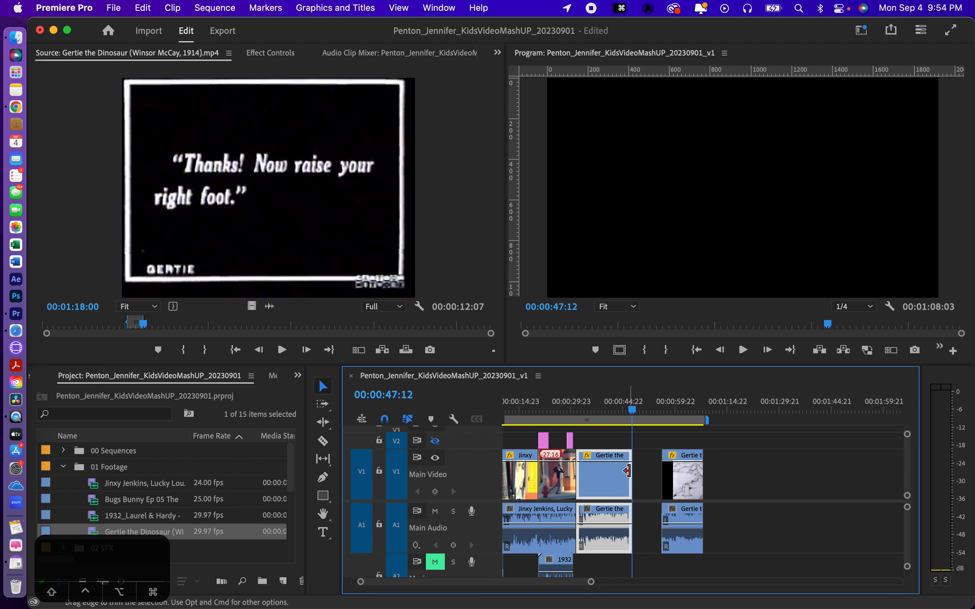
pyautogui.click(648, 478)
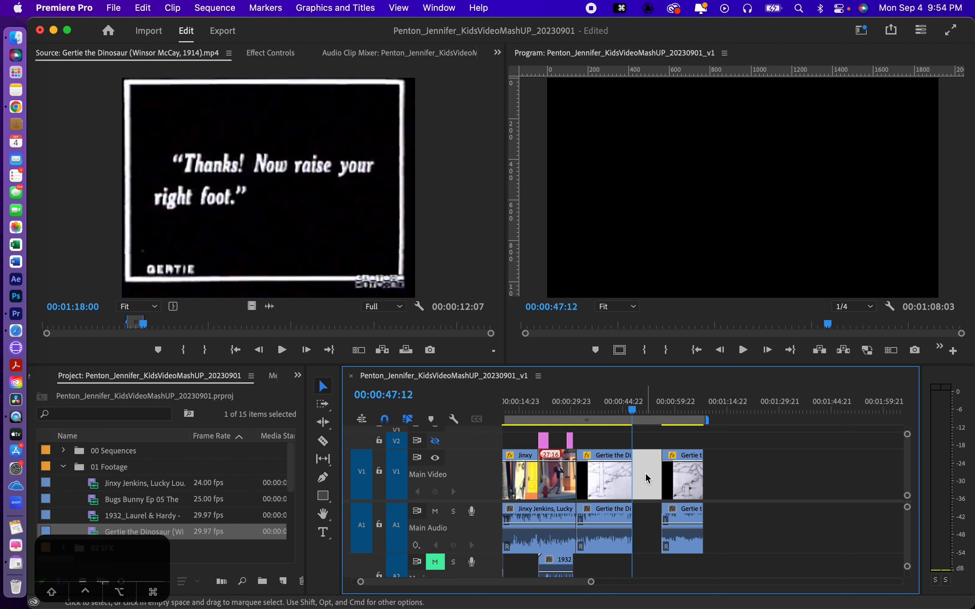
pyautogui.press('Delete')
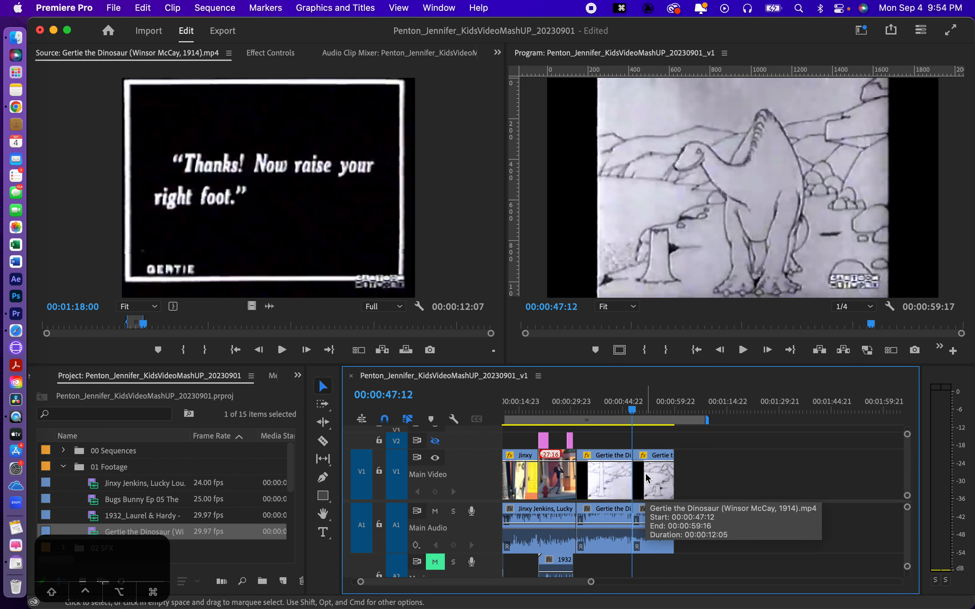
pyautogui.press('super+z')
pyautogui.press('super+z')
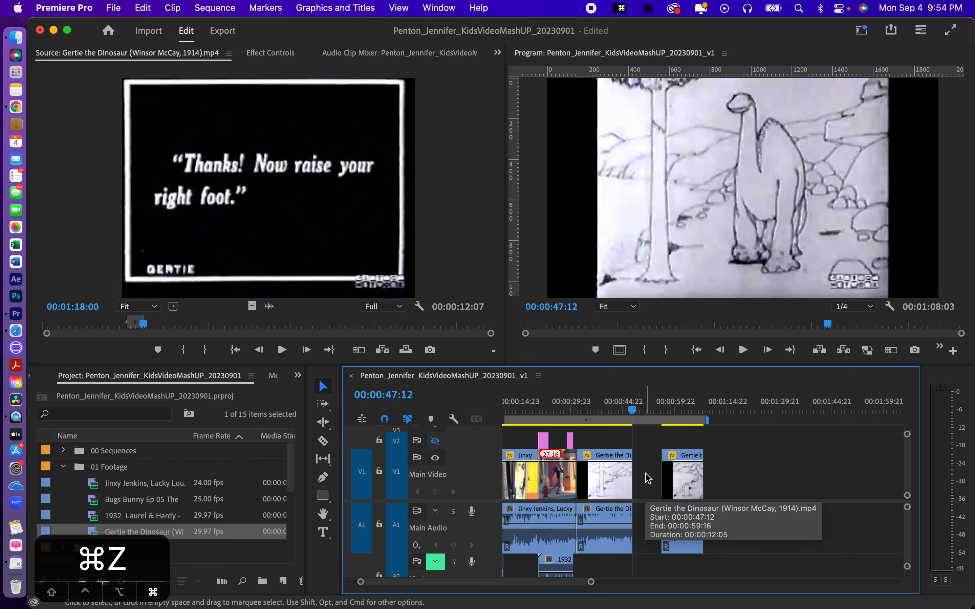
# - Ripple-trim the first Gertie clip's end to 00:00:47:12, and lengthen it again until the sequence lasts 00:01:06:08
pyautogui.click(324, 423)
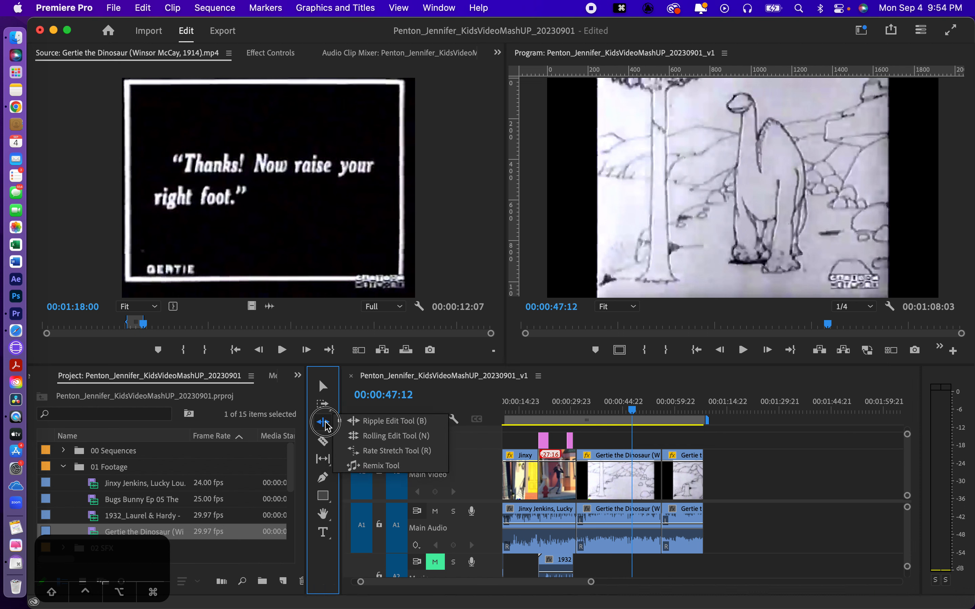
pyautogui.moveTo(327, 426)
pyautogui.mouseDown()
pyautogui.moveTo(352, 426)
pyautogui.moveTo(352, 461)
pyautogui.moveTo(349, 426)
pyautogui.moveTo(321, 421)
pyautogui.mouseUp()
pyautogui.click(321, 421)
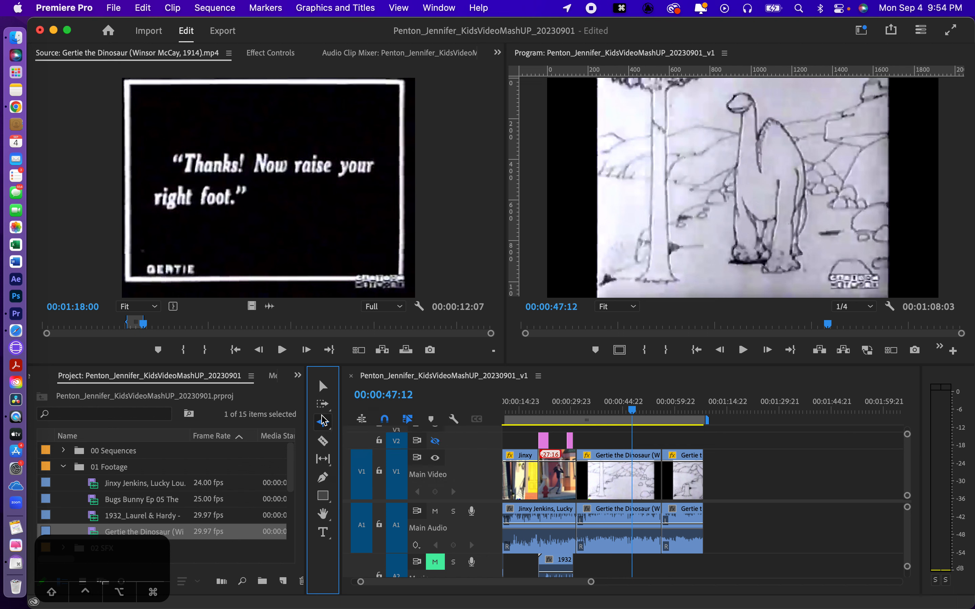
pyautogui.click(656, 477)
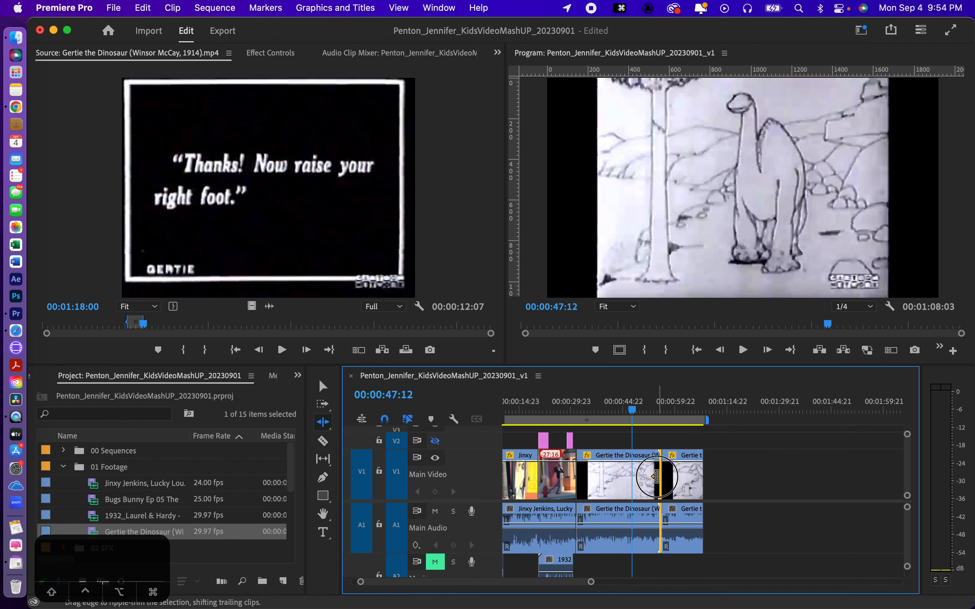
pyautogui.moveTo(655, 477); pyautogui.dragTo(627, 476)
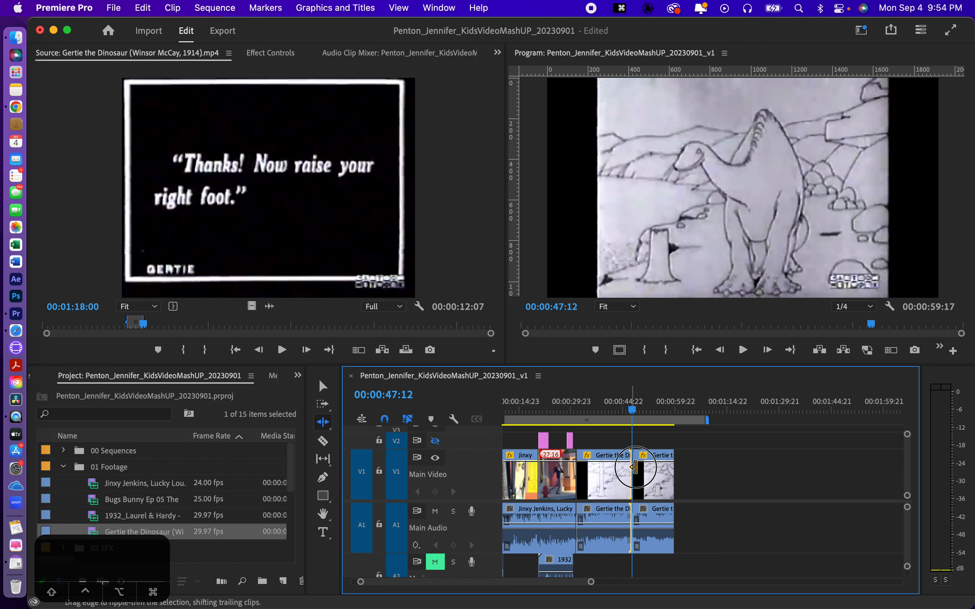
pyautogui.moveTo(628, 468); pyautogui.dragTo(651, 469)
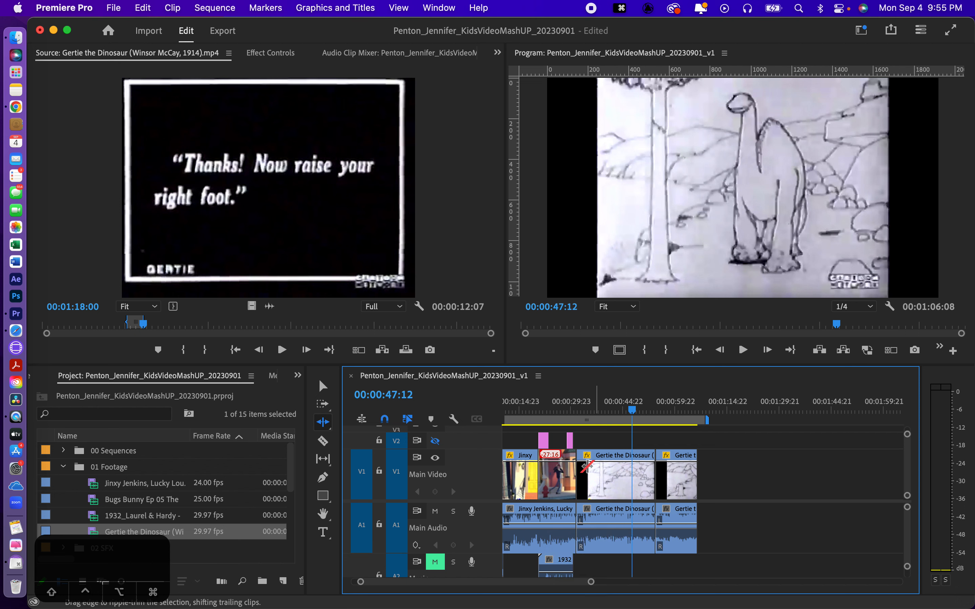
# - Play the first Gertie clip from 00:00:31:12 to 00:00:38:09 and ripple-trim its start to that point
pyautogui.click(621, 410)
pyautogui.moveTo(620, 412); pyautogui.dragTo(579, 416)
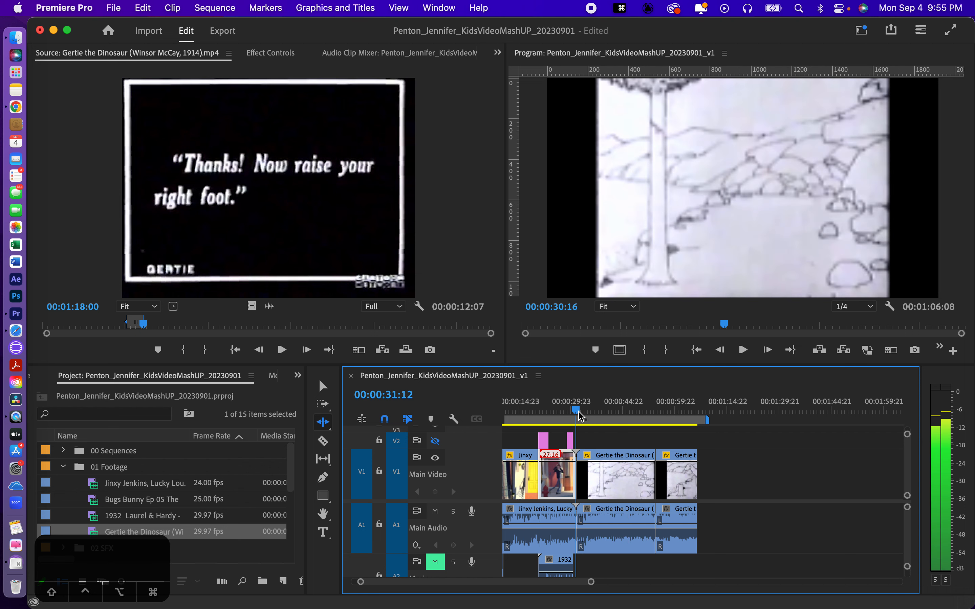
pyautogui.press('space')
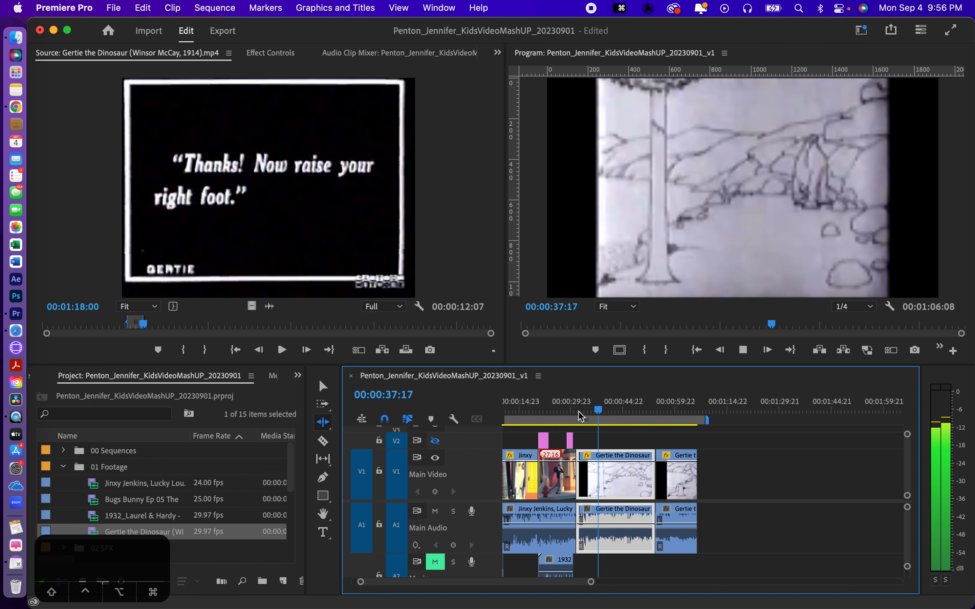
pyautogui.press('space')
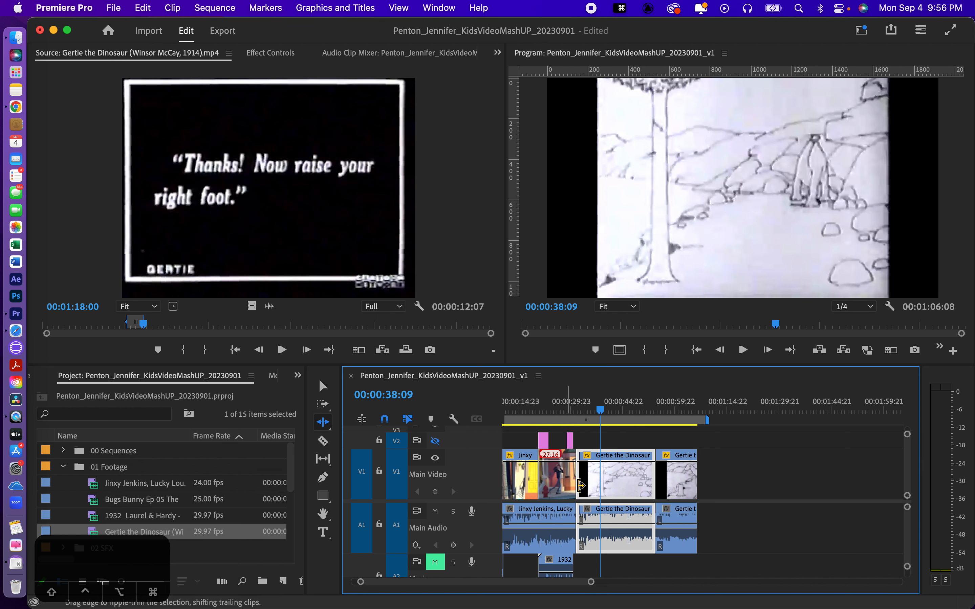
pyautogui.moveTo(582, 480); pyautogui.dragTo(601, 480)
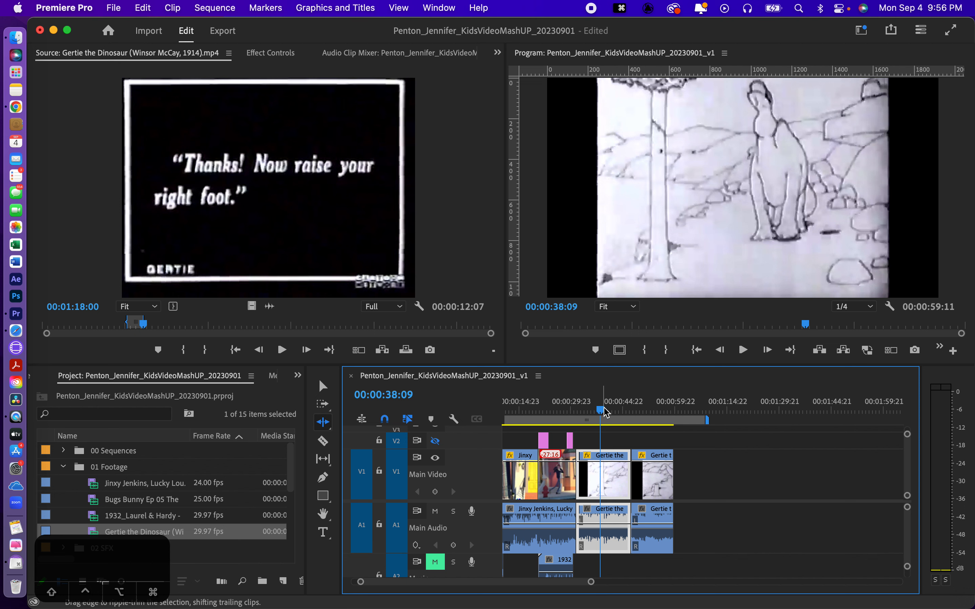
# - Replay the trimmed first Gertie clip from its start to 00:00:44:16 to check its new opening
pyautogui.moveTo(604, 411); pyautogui.dragTo(580, 421)
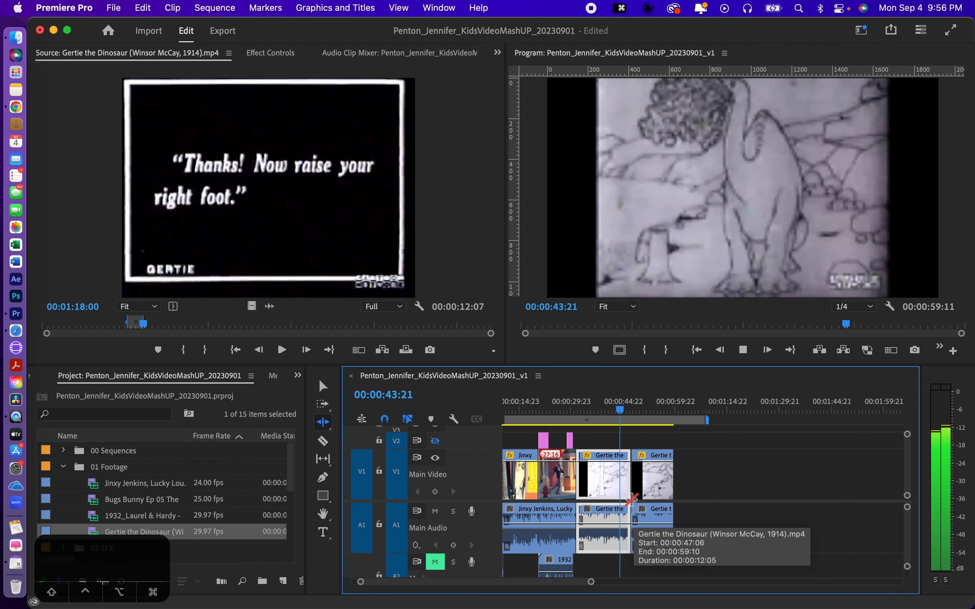
pyautogui.press('space')
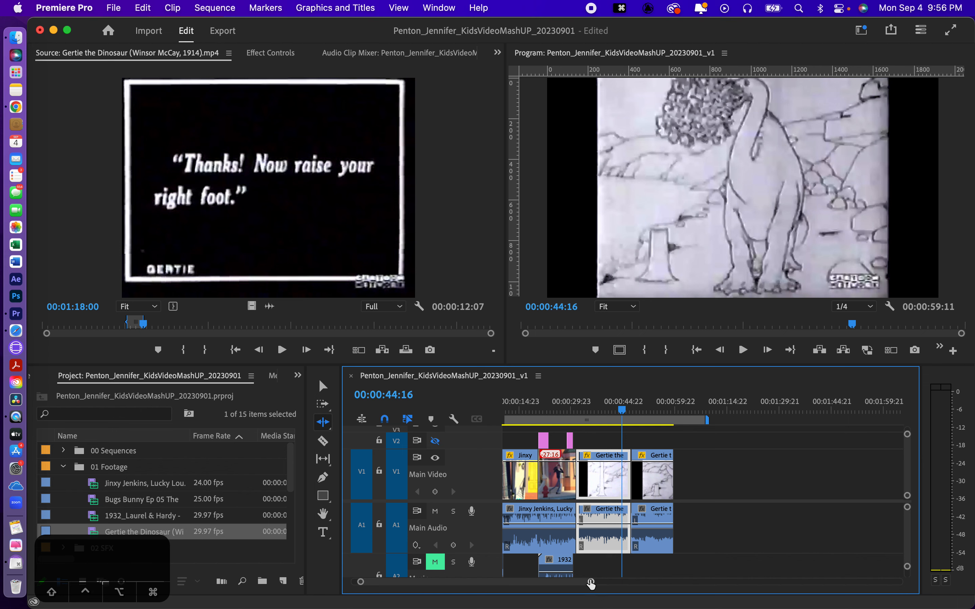
pyautogui.moveTo(590, 584); pyautogui.dragTo(448, 587)
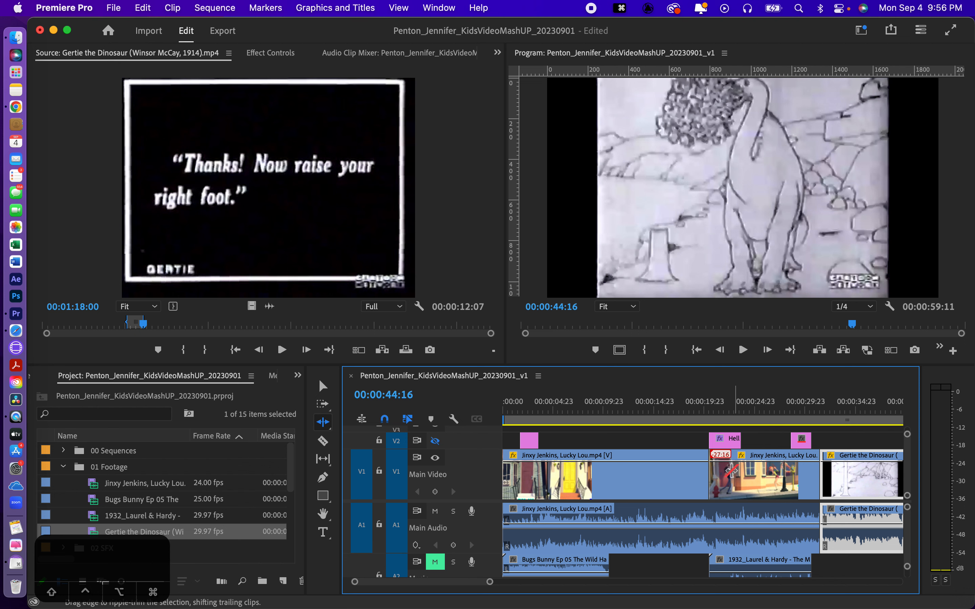
# - Try to ripple-trim the end of the second Jinxy Jenkins clip and its audio earlier on the main tracks, and undo the trim
pyautogui.click(813, 480)
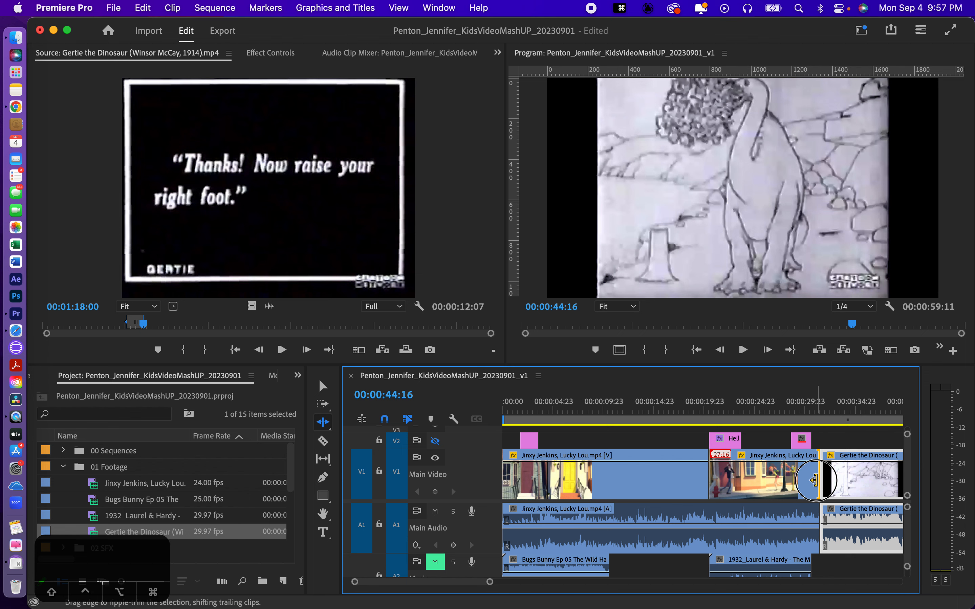
pyautogui.moveTo(813, 480)
pyautogui.mouseDown()
pyautogui.moveTo(764, 482)
pyautogui.moveTo(811, 478)
pyautogui.moveTo(804, 488)
pyautogui.mouseUp()
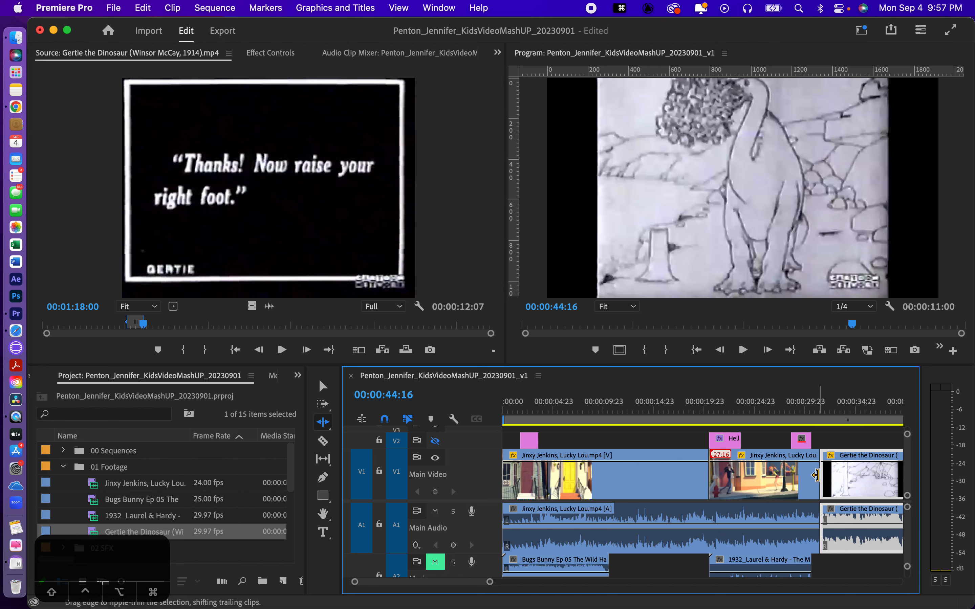
pyautogui.moveTo(815, 475); pyautogui.dragTo(804, 475)
pyautogui.moveTo(799, 476); pyautogui.dragTo(818, 475)
pyautogui.click(813, 471)
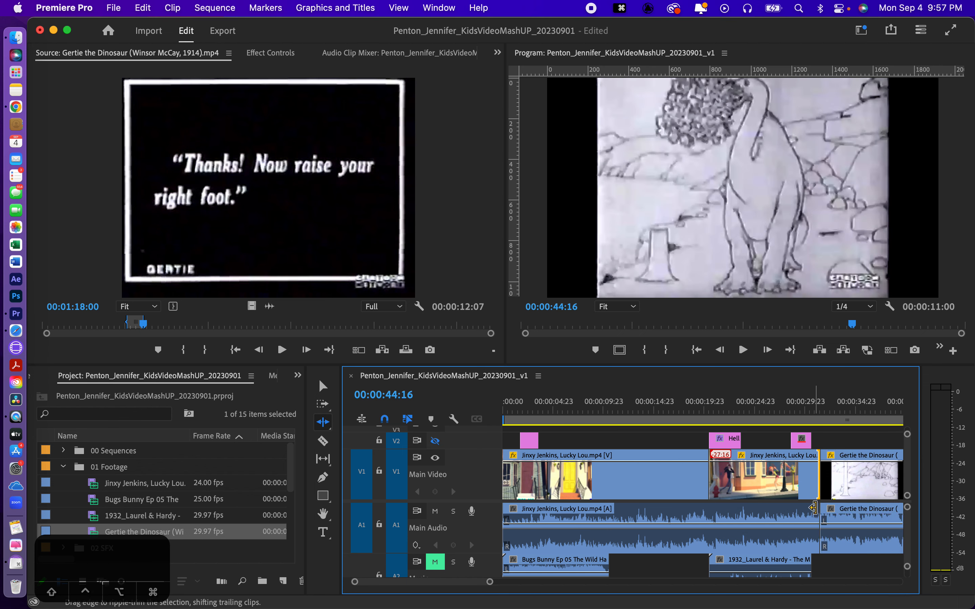
pyautogui.click(813, 514)
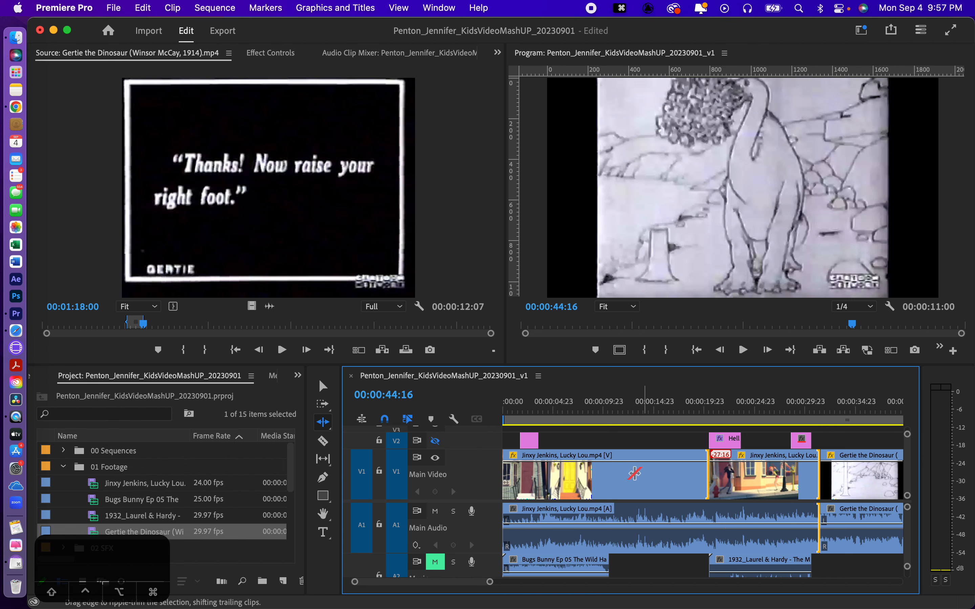
pyautogui.moveTo(815, 525); pyautogui.dragTo(778, 526)
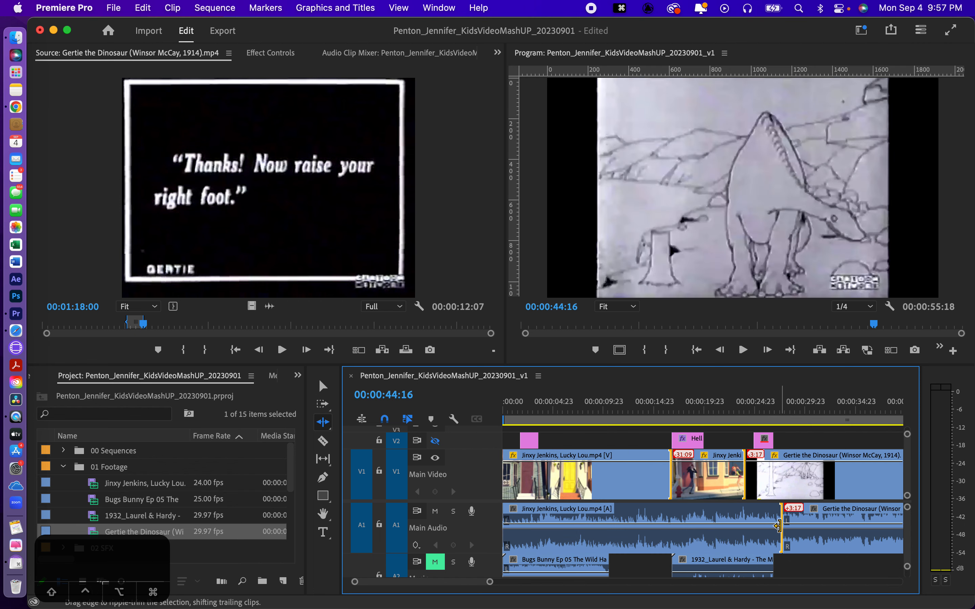
pyautogui.press('super+z')
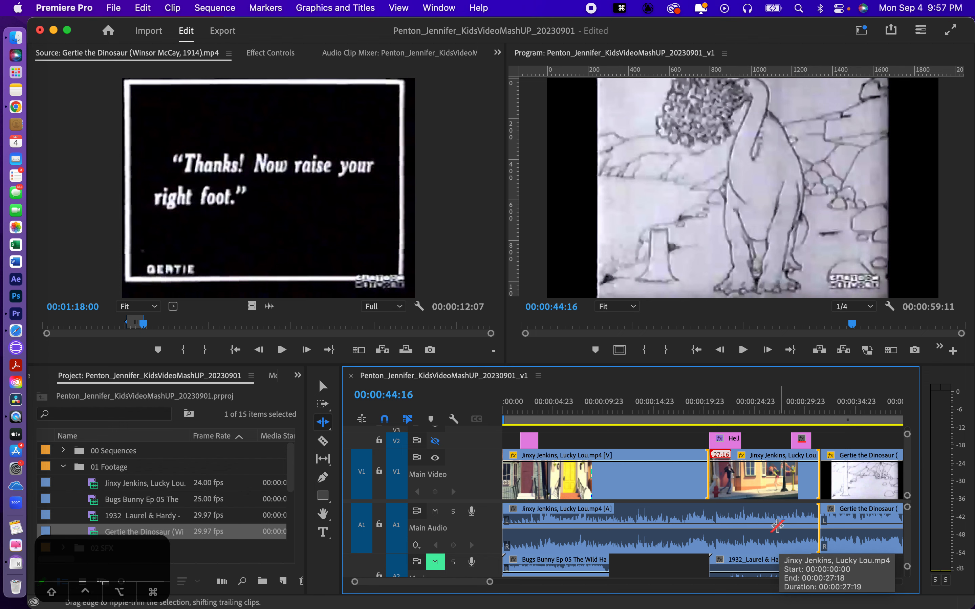
# - Select the edit between the two Gertie clips for a ripple trim, and try extending the first clip's end with the Selection tool instead
pyautogui.moveTo(490, 585); pyautogui.dragTo(539, 590)
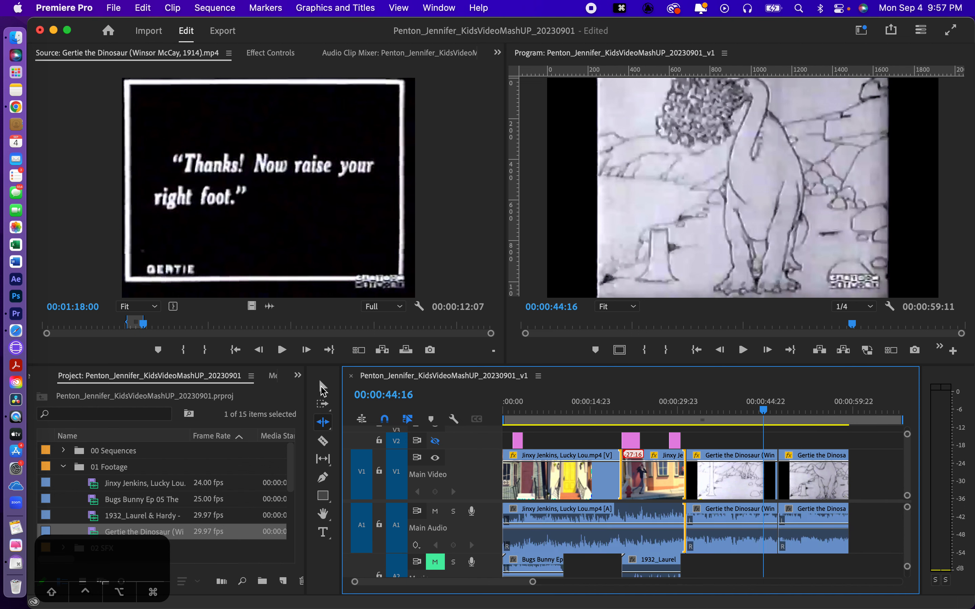
pyautogui.click(323, 386)
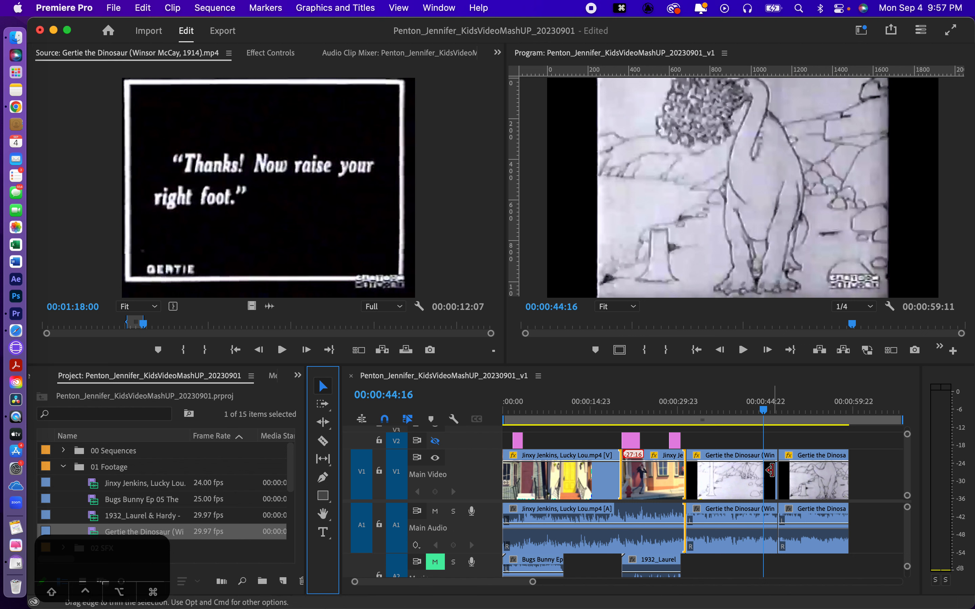
pyautogui.click(323, 422)
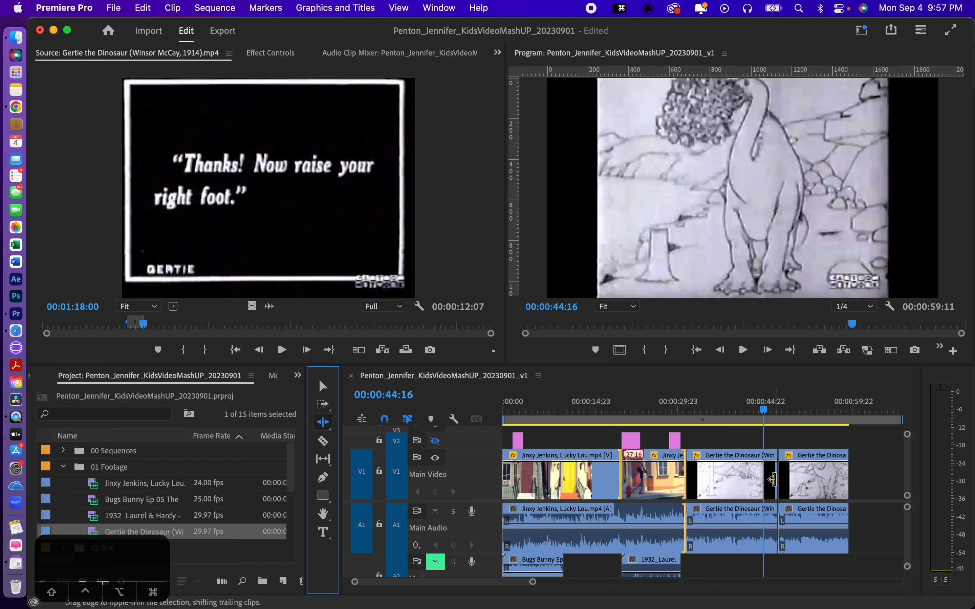
pyautogui.click(771, 479)
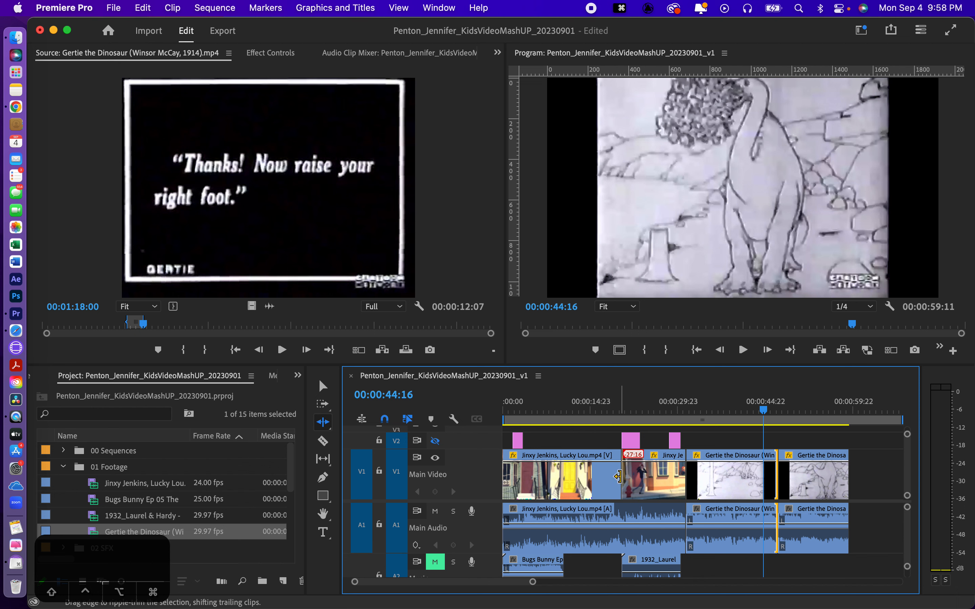
pyautogui.click(323, 388)
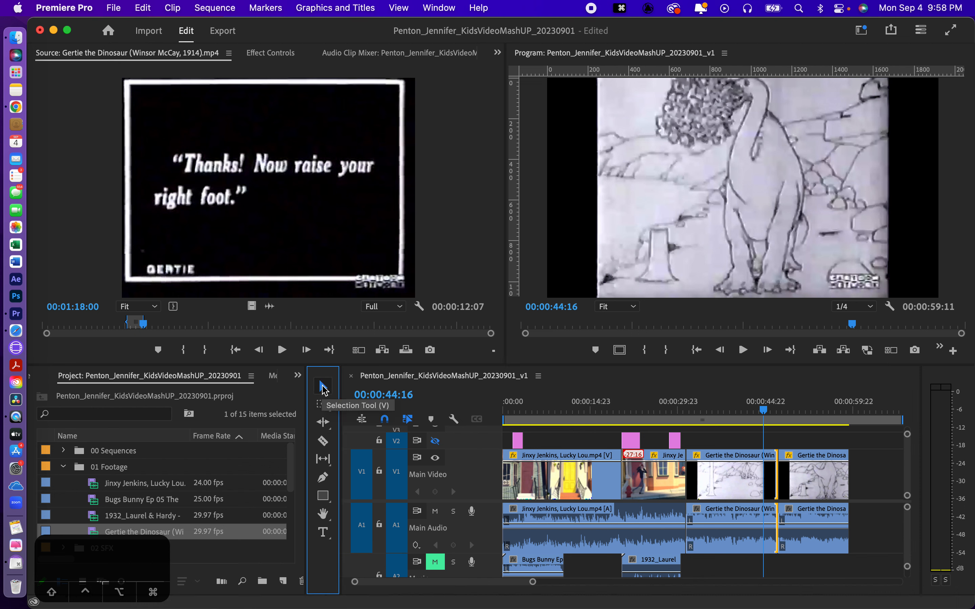
pyautogui.click(771, 470)
pyautogui.moveTo(771, 469); pyautogui.dragTo(792, 470)
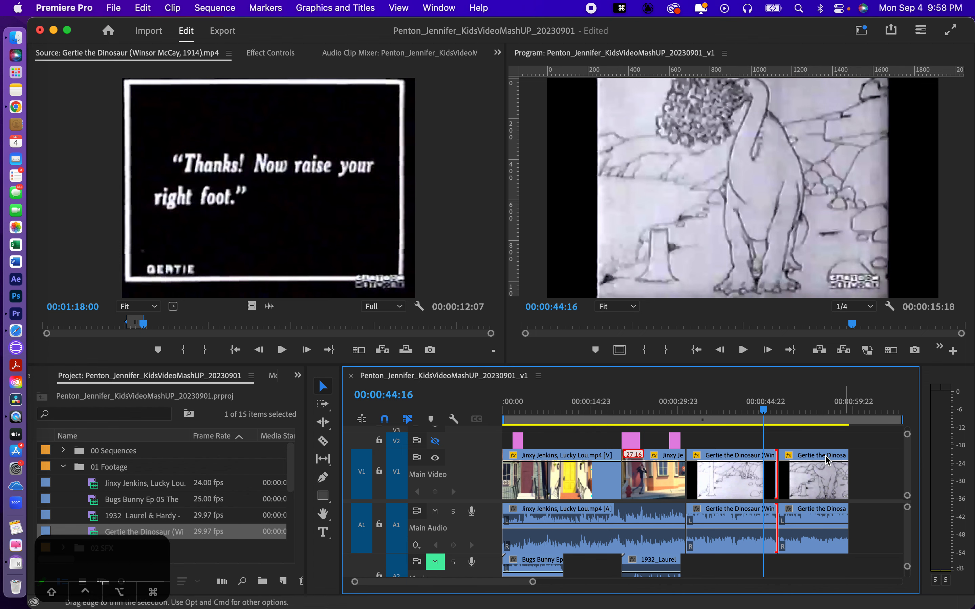
# - Try moving the second Gertie clip later and extending the first Gertie clip's end into the gap, and undo both changes
pyautogui.moveTo(812, 442); pyautogui.dragTo(877, 547)
pyautogui.moveTo(830, 474)
pyautogui.mouseDown()
pyautogui.moveTo(777, 469)
pyautogui.moveTo(816, 477)
pyautogui.mouseUp()
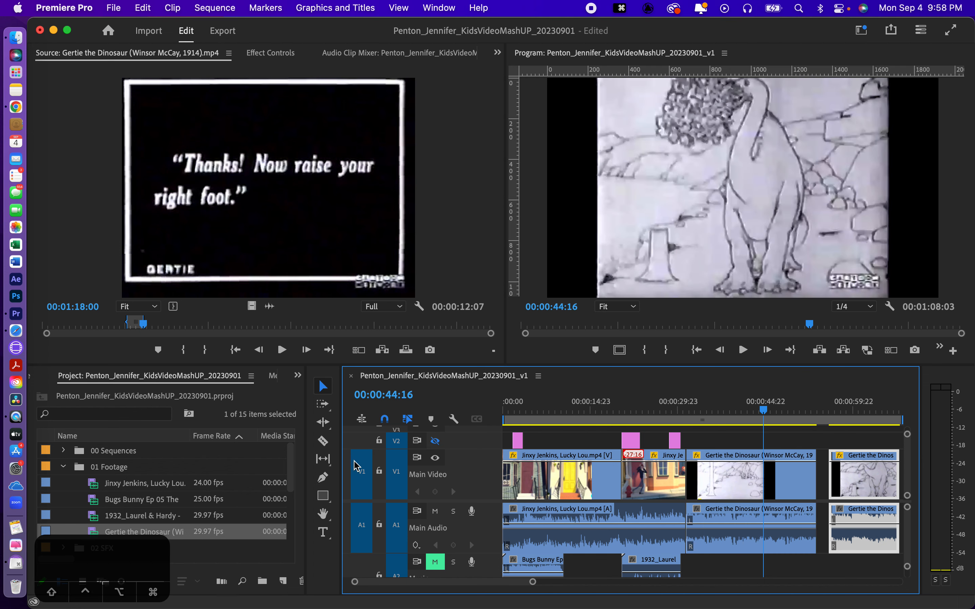
pyautogui.press('super+z')
pyautogui.press('super+z')
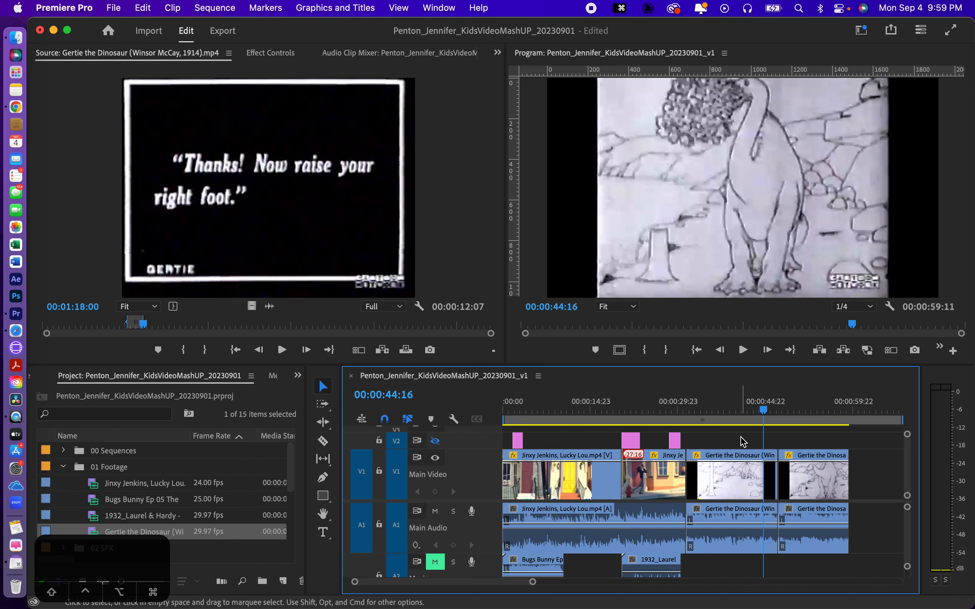
# - Delete both Gertie clips from the sequence, along with the Bugs Bunny and 1932_Laurel & Hardy audio clips on track A2
pyautogui.moveTo(741, 438); pyautogui.dragTo(833, 569)
pyautogui.press('Delete')
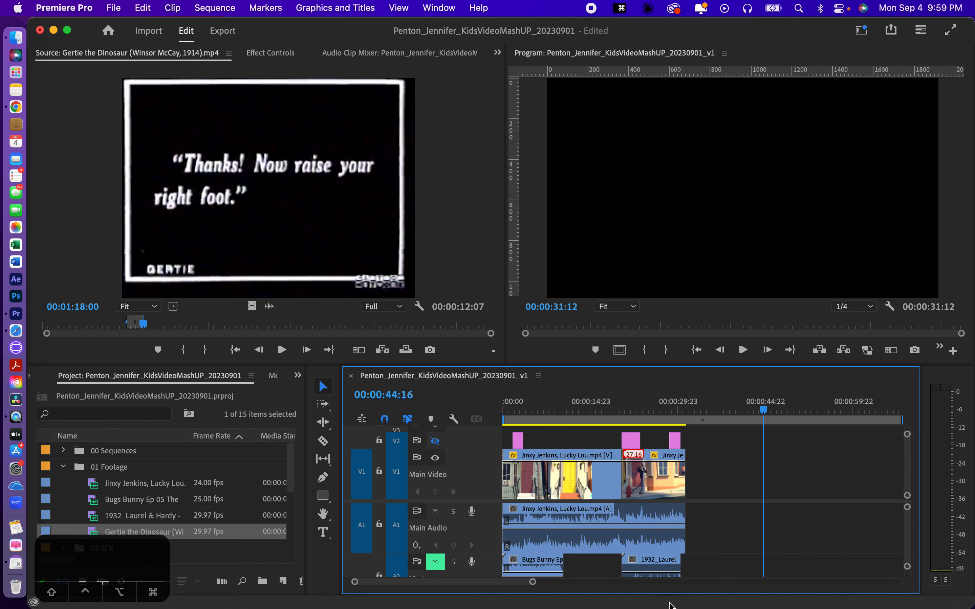
pyautogui.click(546, 569)
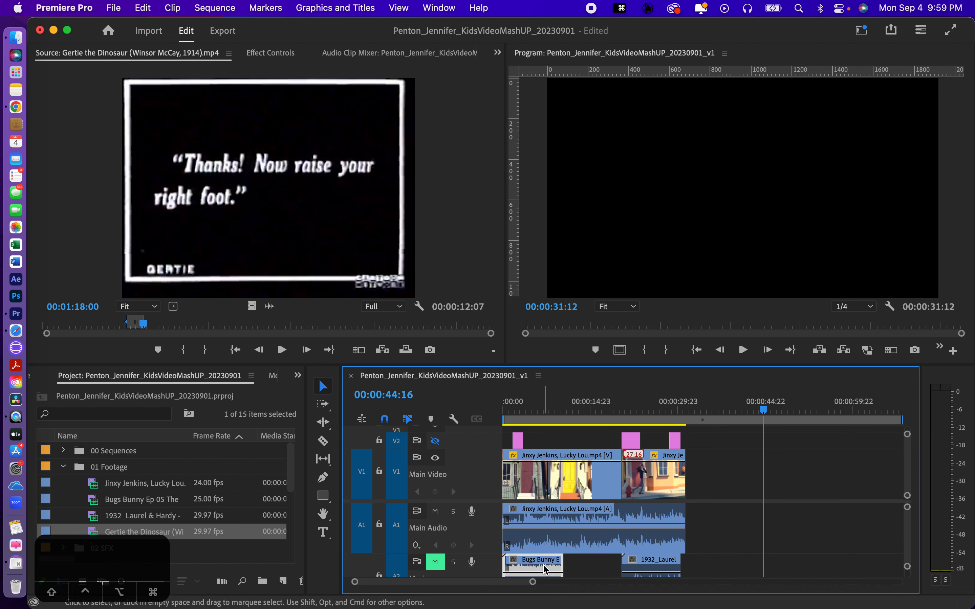
pyautogui.press('Delete')
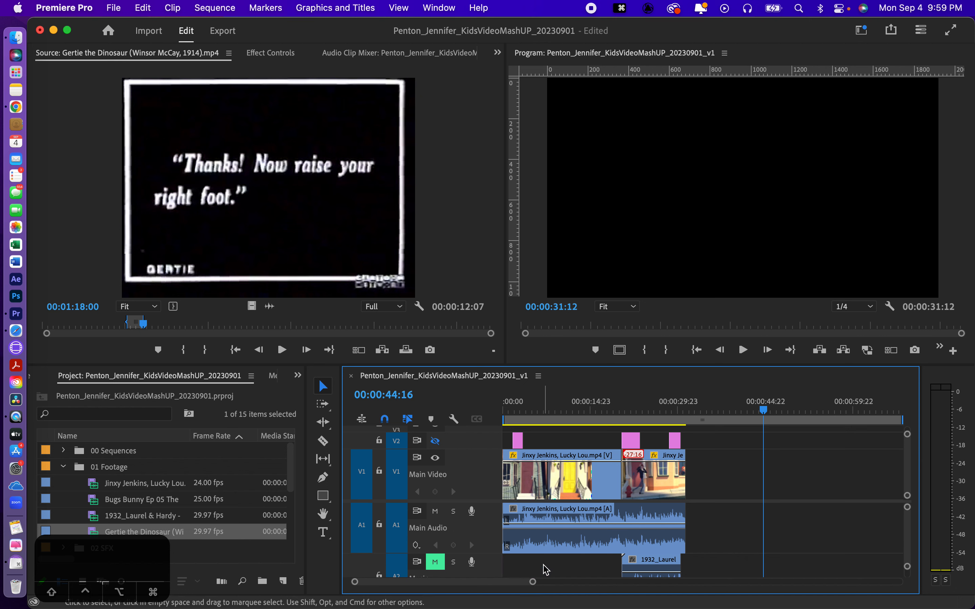
pyautogui.click(650, 566)
pyautogui.press('Delete')
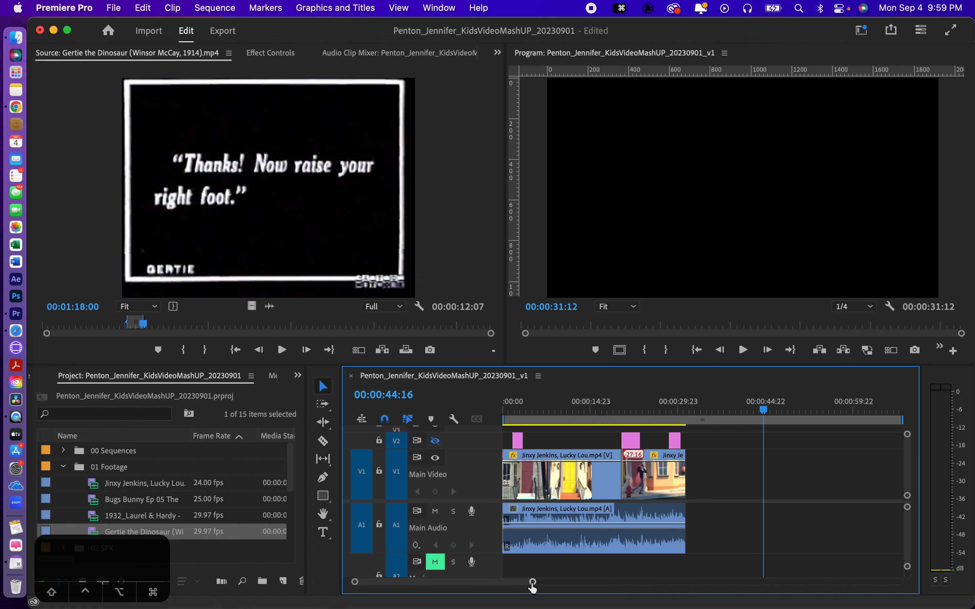
# - Return the playhead to 00:00:00:00 and delete the three title clips from video track V2
pyautogui.moveTo(532, 582); pyautogui.dragTo(463, 587)
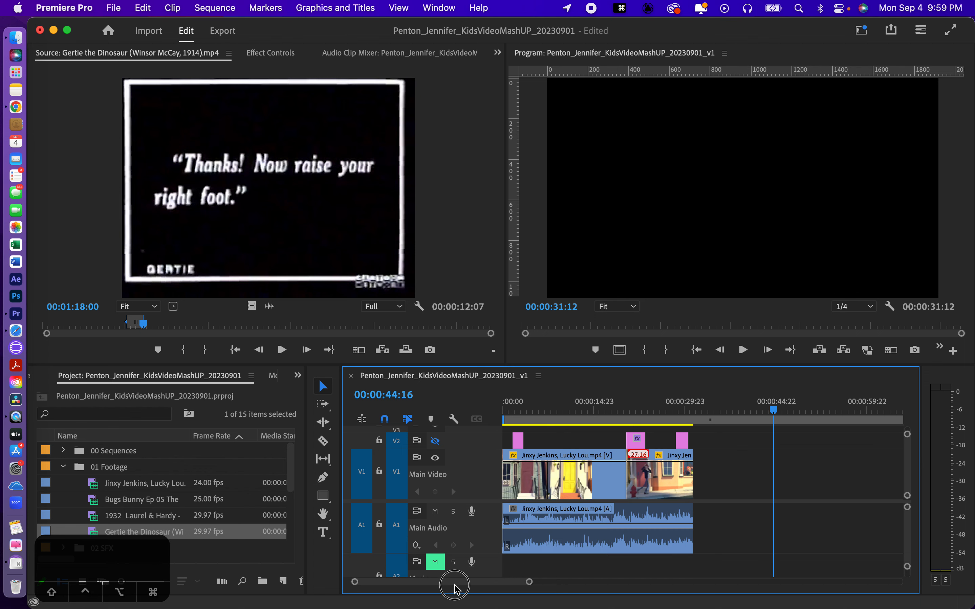
pyautogui.moveTo(774, 407); pyautogui.dragTo(500, 419)
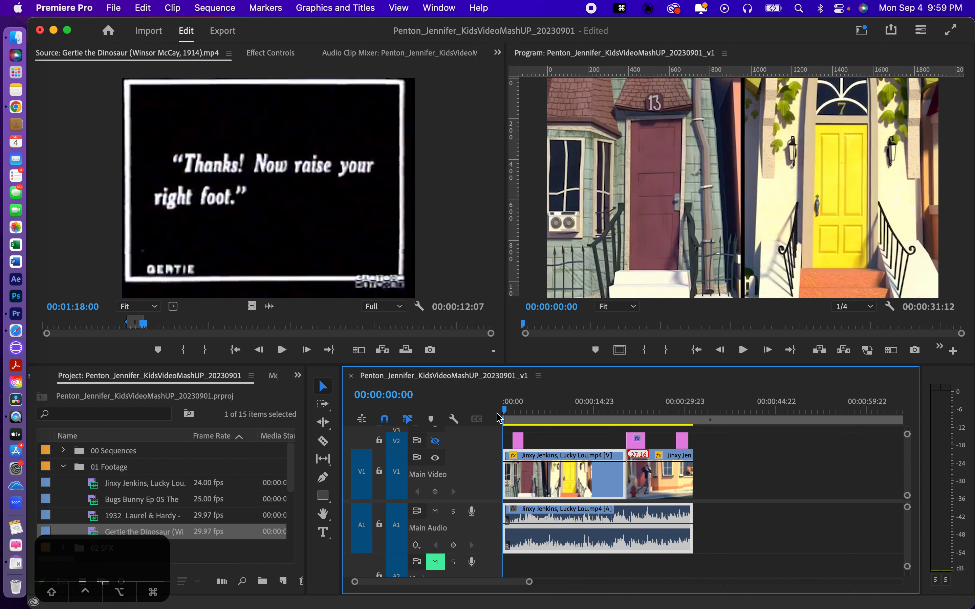
pyautogui.click(519, 442)
pyautogui.press('Delete')
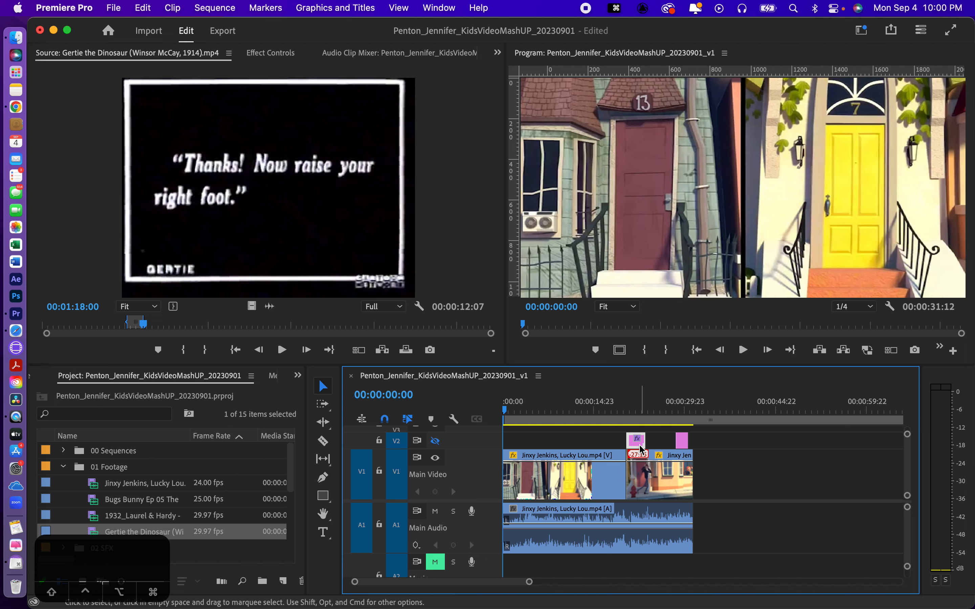
pyautogui.press('Delete')
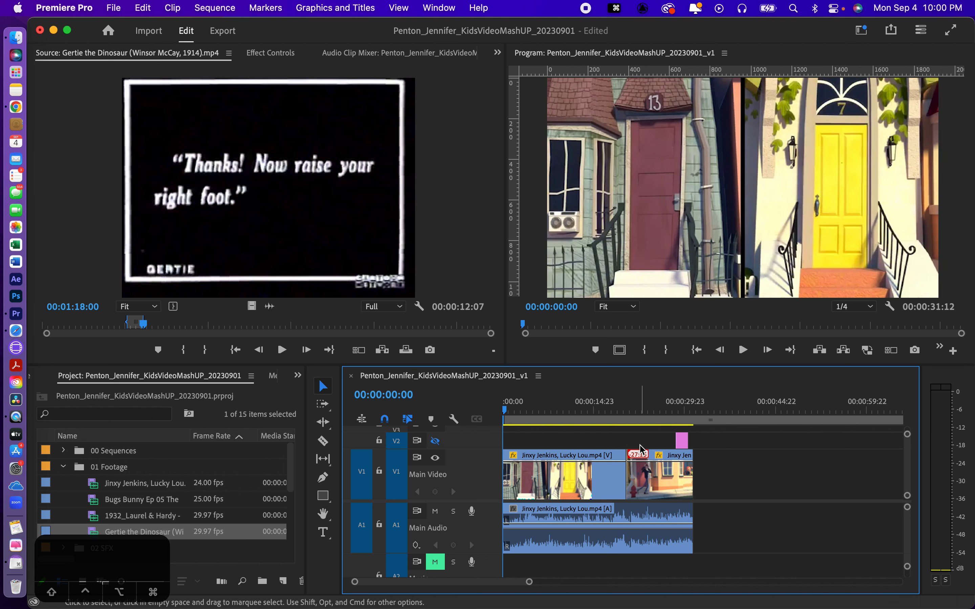
pyautogui.click(682, 440)
pyautogui.press('Delete')
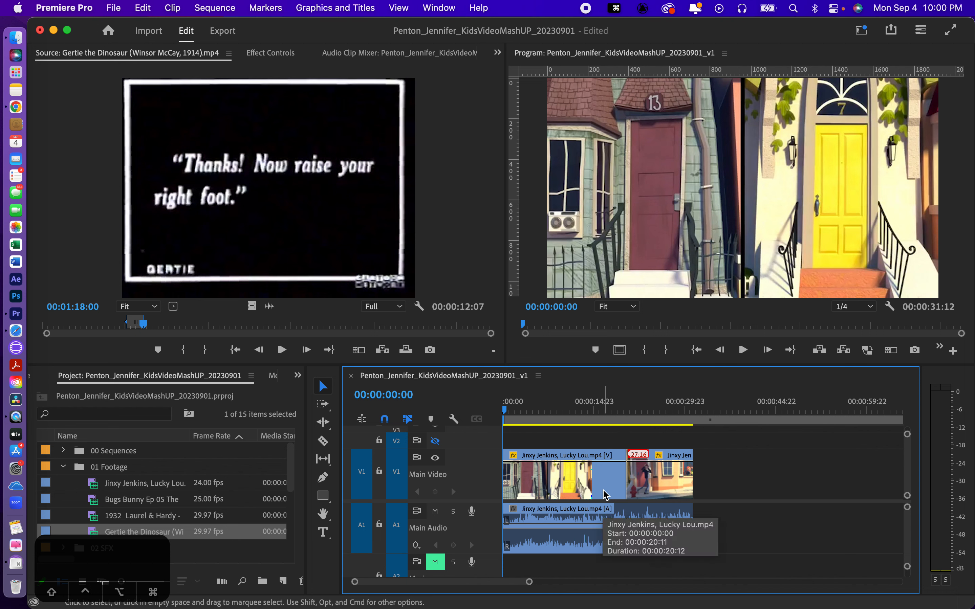
# - Unmute audio track A2 and re-enable video track V2's output, playing the sequence from its start to 00:00:04:03
pyautogui.click(436, 564)
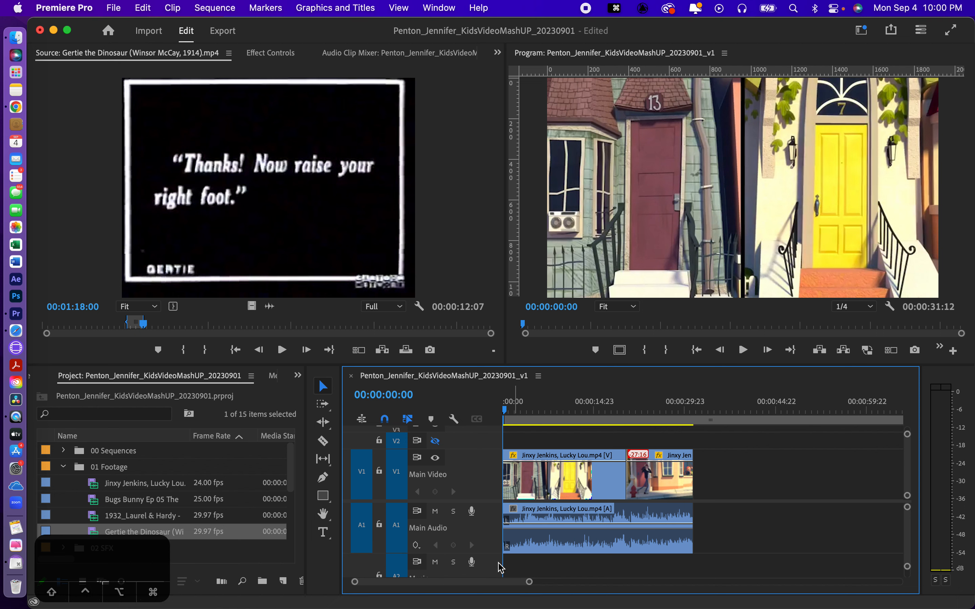
pyautogui.press('space')
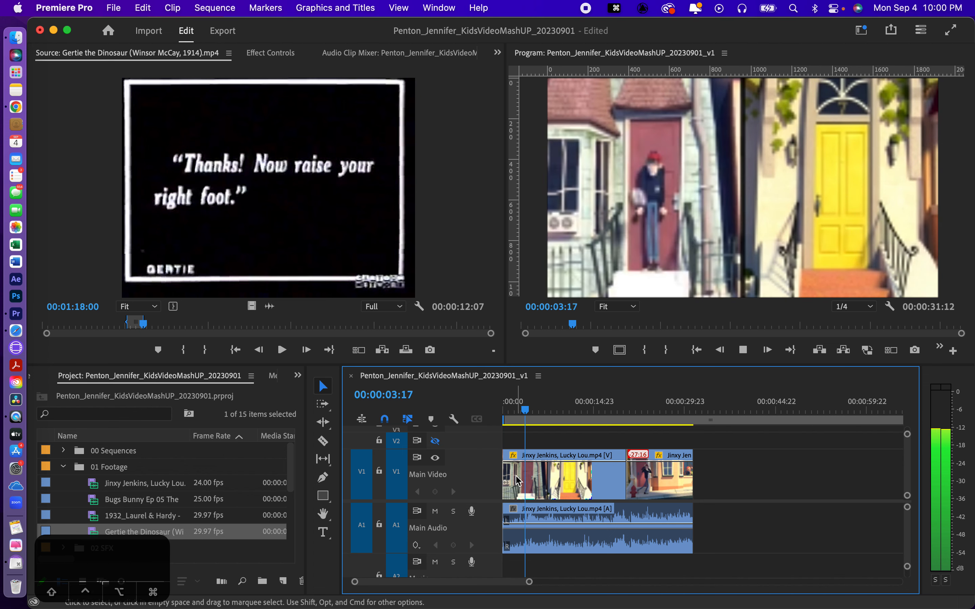
pyautogui.press('space')
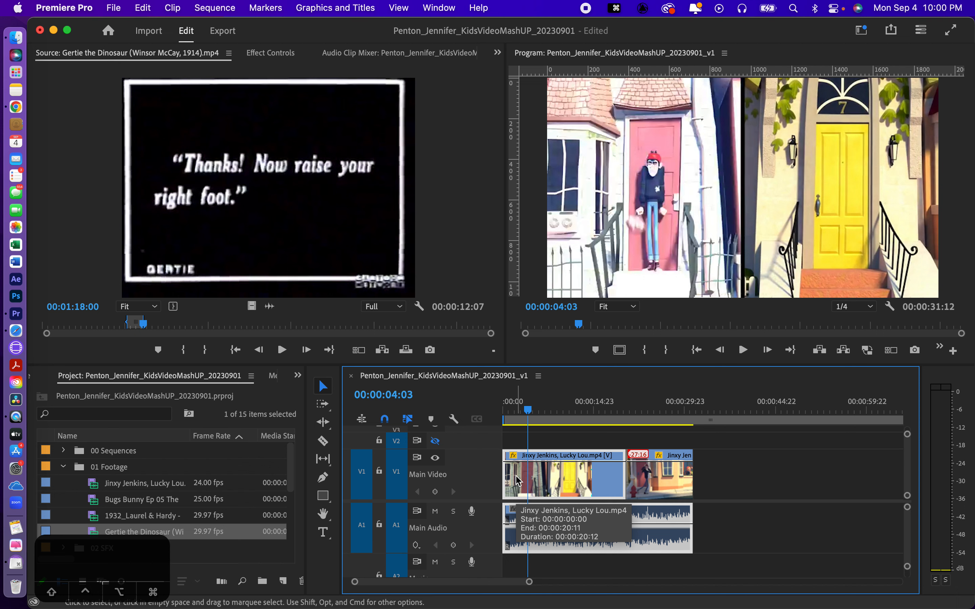
pyautogui.click(436, 442)
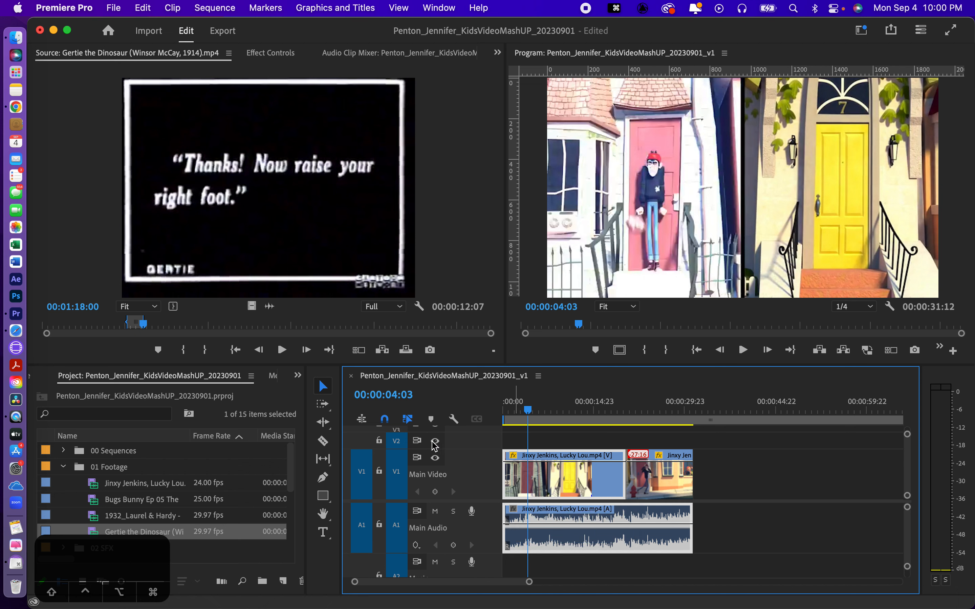
# - Expand video track V2, enlarge the timeline area, and rename the track to Titles
pyautogui.doubleClick(463, 443)
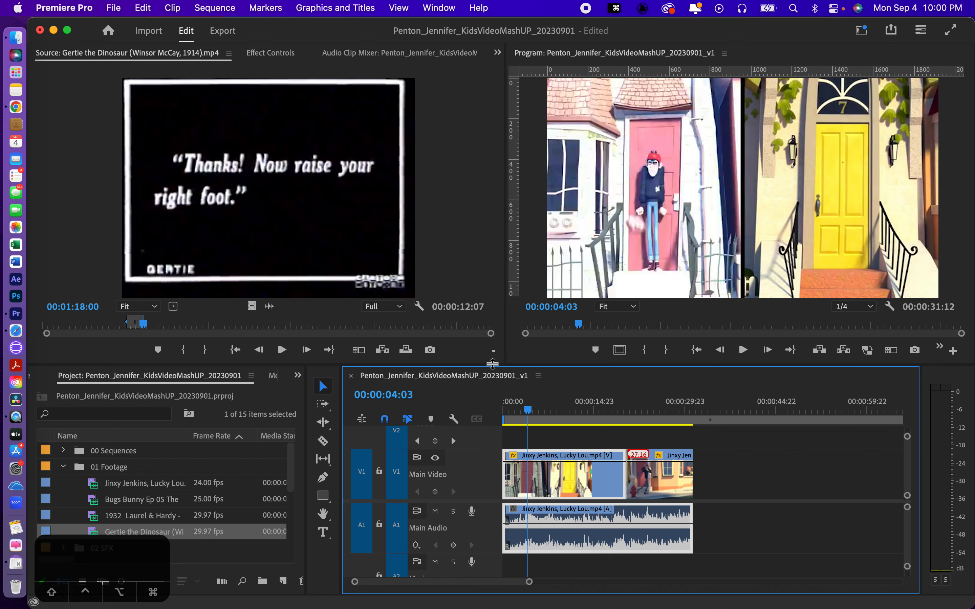
pyautogui.moveTo(492, 364); pyautogui.dragTo(492, 312)
pyautogui.rightClick(422, 400)
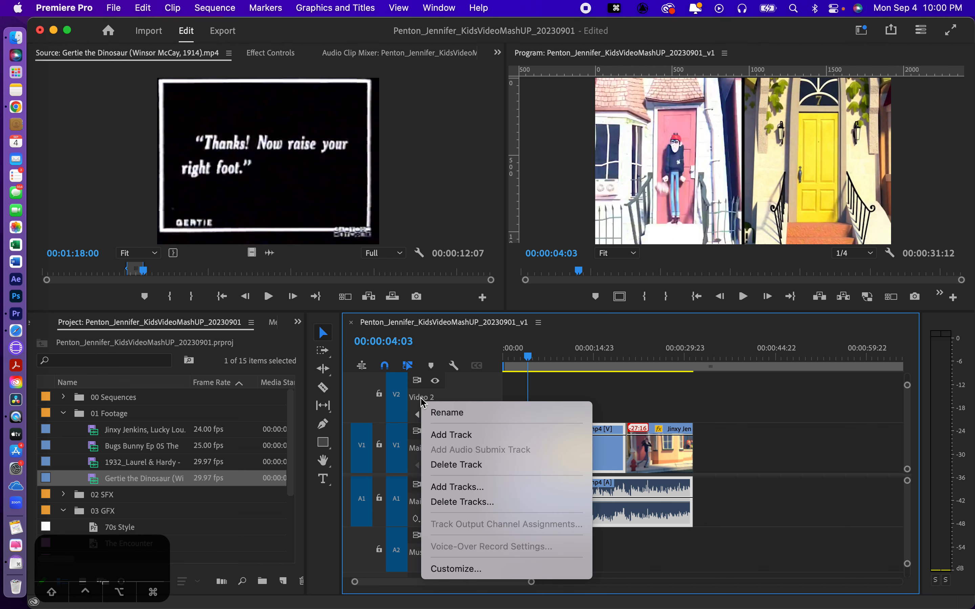
pyautogui.click(435, 412)
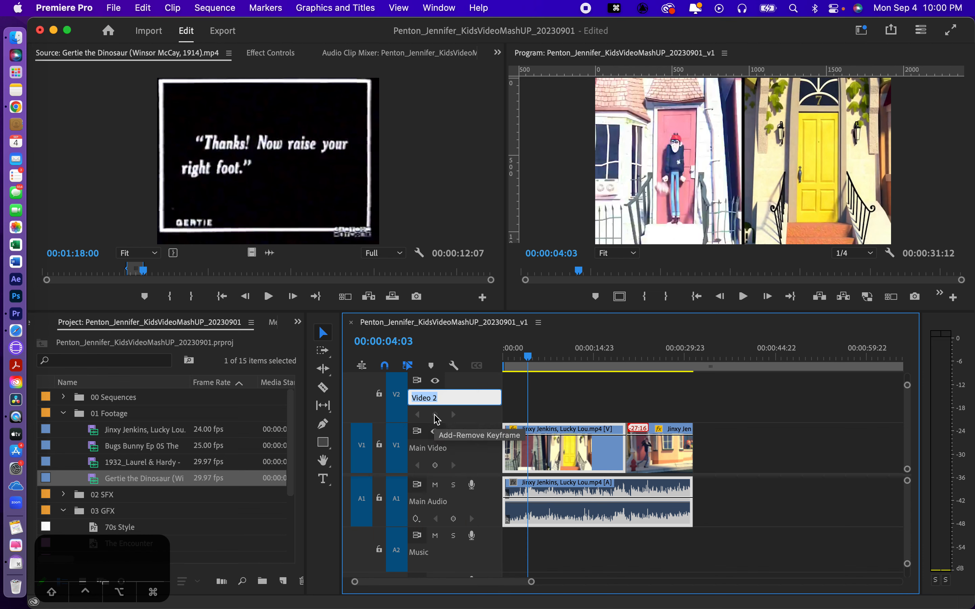
pyautogui.write('Titles')
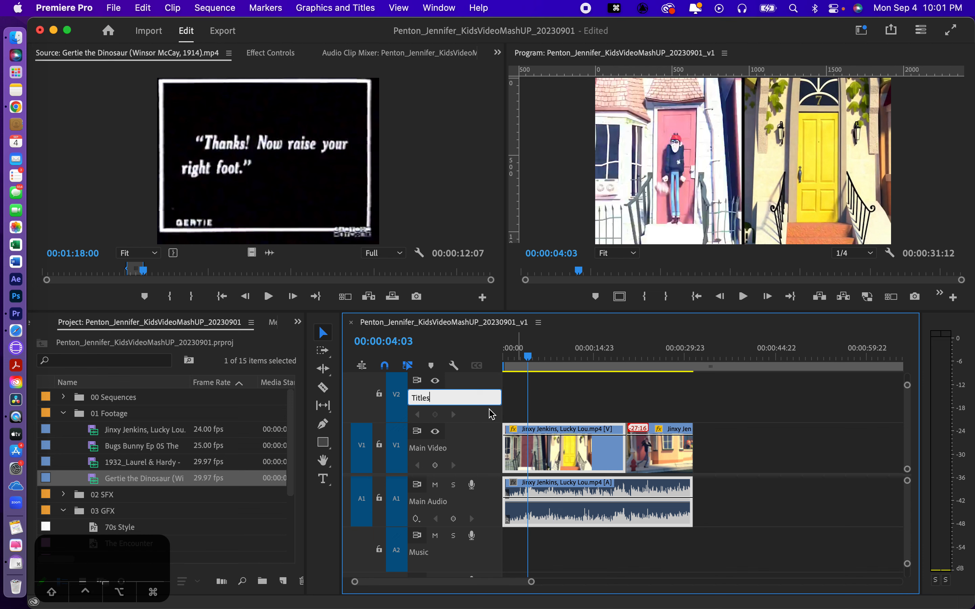
pyautogui.press('Return')
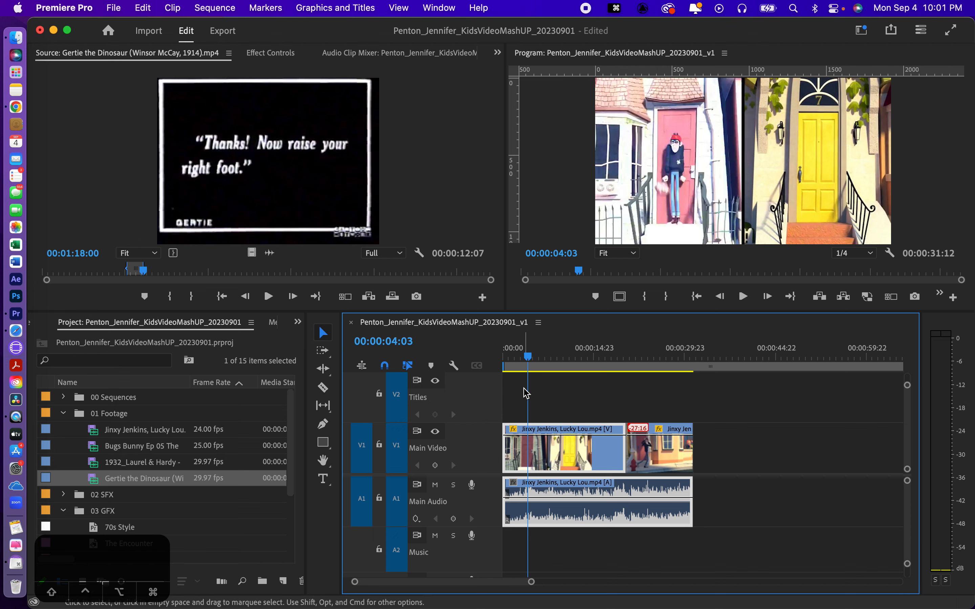
# - Add a text title reading "The Meeting" over the maroon door at 00:00:01:11 in the sequence
pyautogui.moveTo(528, 357); pyautogui.dragTo(512, 358)
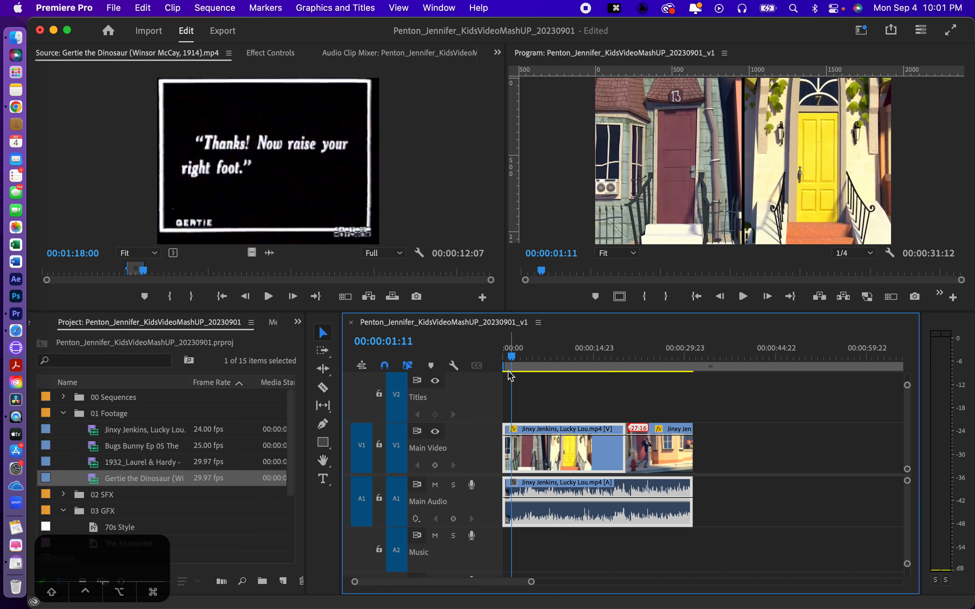
pyautogui.click(325, 479)
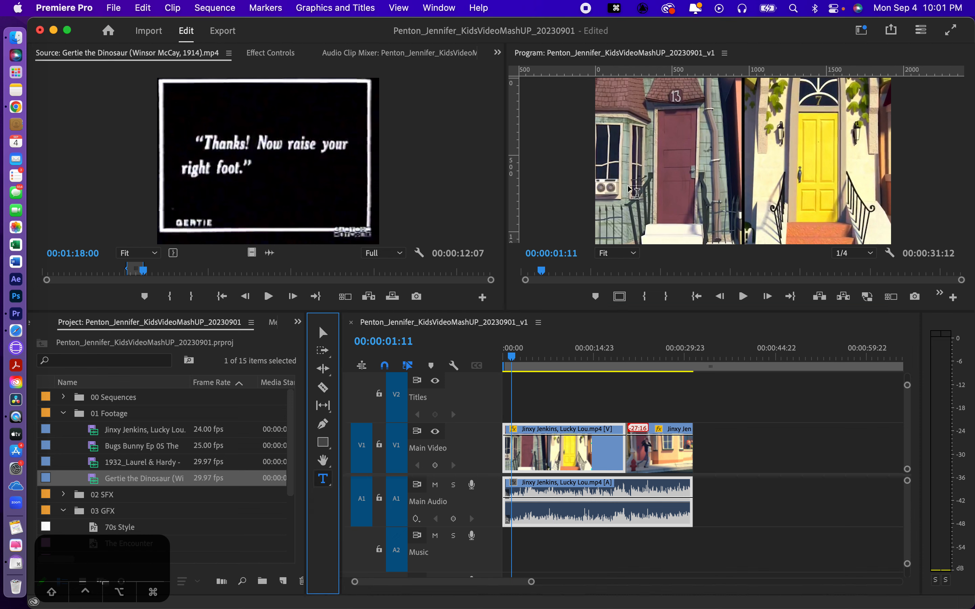
pyautogui.click(672, 149)
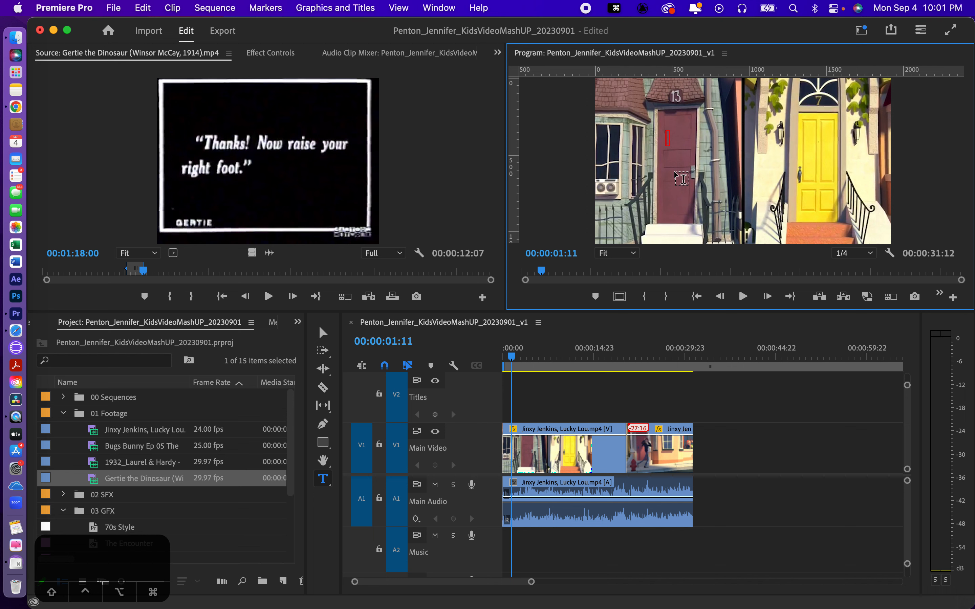
pyautogui.press('shift')
pyautogui.write('The Meeting')
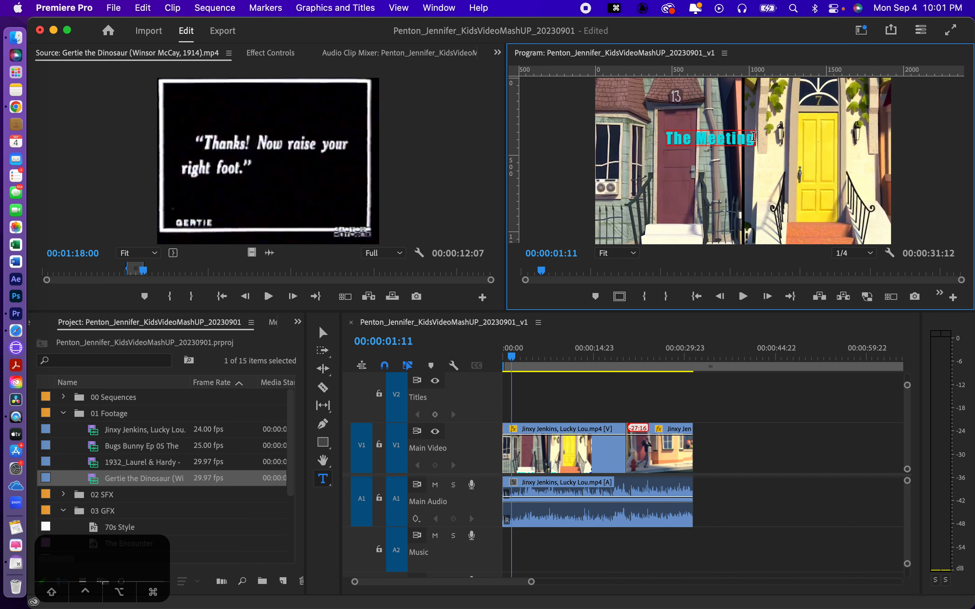
# - Select all of the title's text and switch to the Captions and Graphics workspace
pyautogui.click(752, 139)
pyautogui.moveTo(752, 139); pyautogui.dragTo(664, 139)
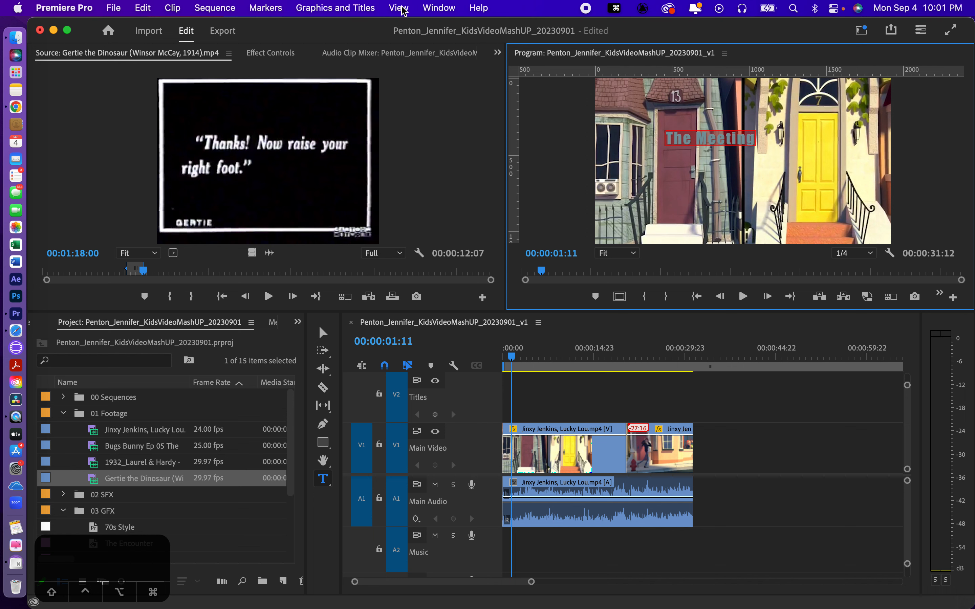
pyautogui.click(354, 8)
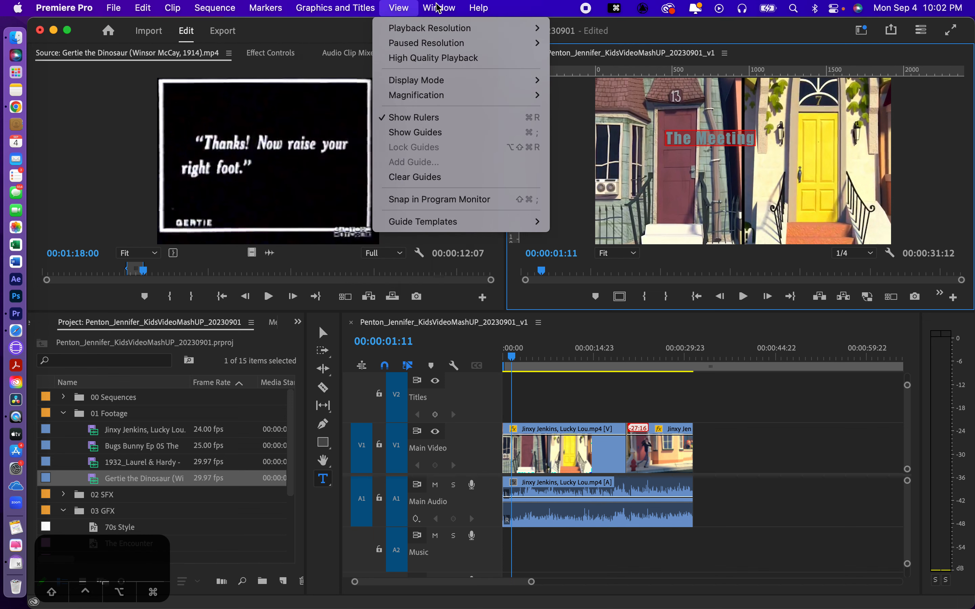
pyautogui.moveTo(438, 8)
pyautogui.moveTo(442, 28)
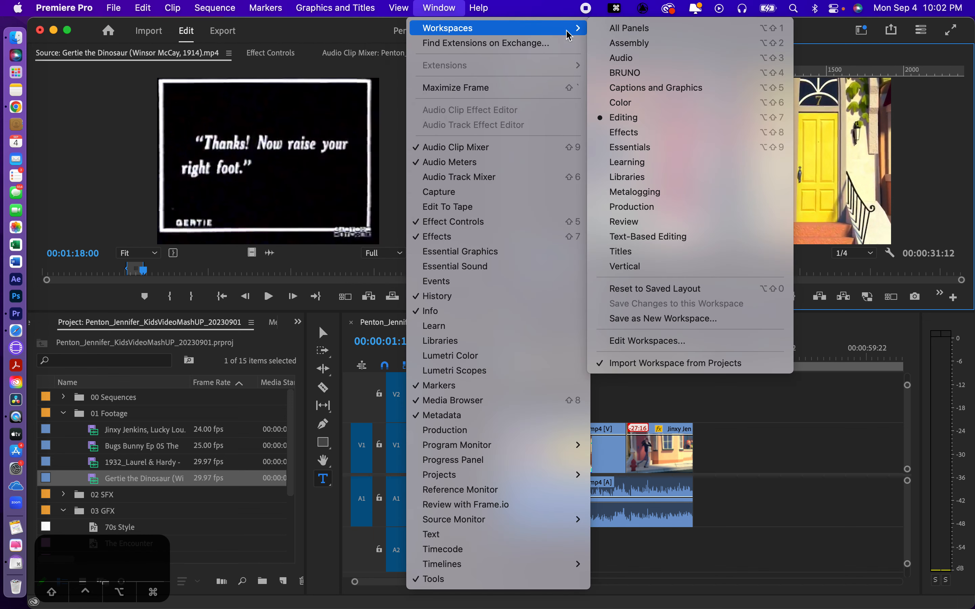
pyautogui.click(626, 87)
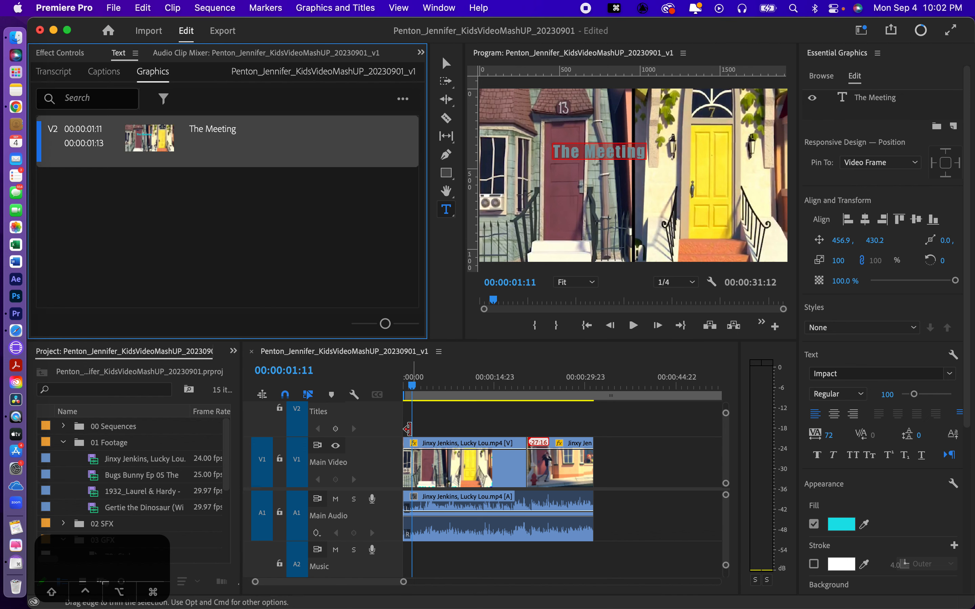
# - Extend the end of the title clip on the Titles track to 00:00:03:12 and move the playhead to 00:00:01:21
pyautogui.moveTo(404, 587); pyautogui.dragTo(346, 583)
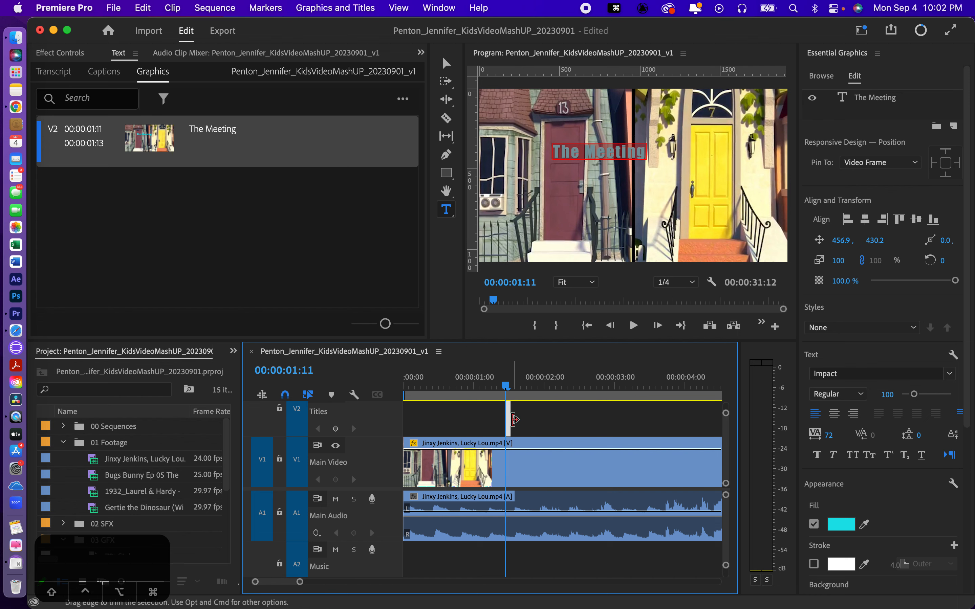
pyautogui.moveTo(515, 420); pyautogui.dragTo(653, 423)
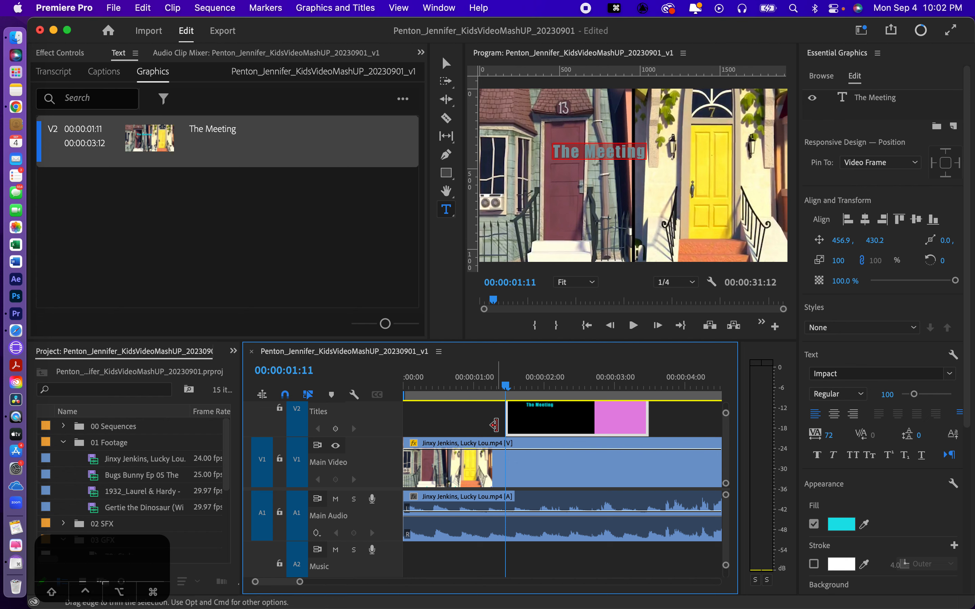
pyautogui.moveTo(506, 389); pyautogui.dragTo(535, 390)
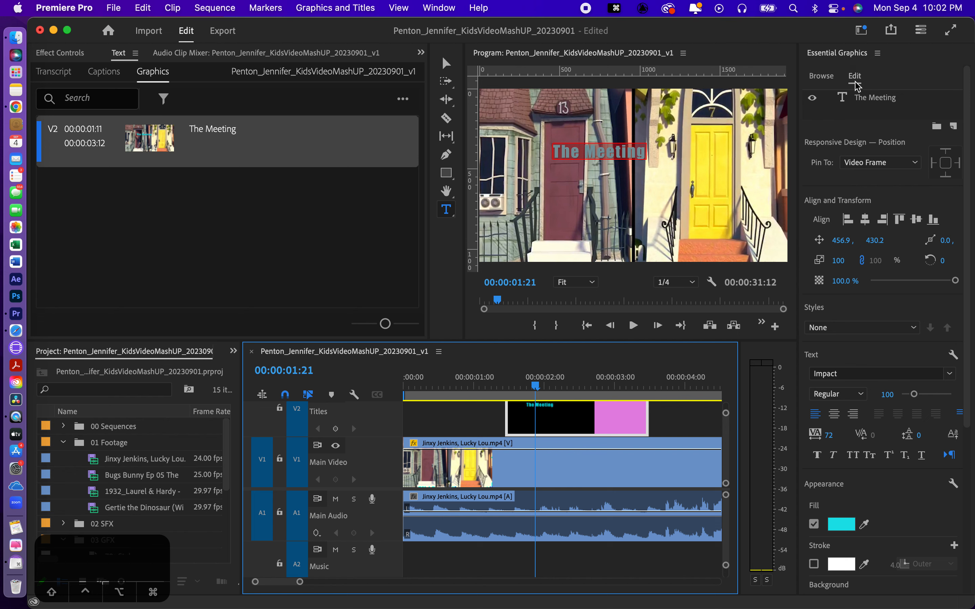
# - Change the title's fill to the orange F49671, sampled from the steps below the yellow door
pyautogui.click(820, 86)
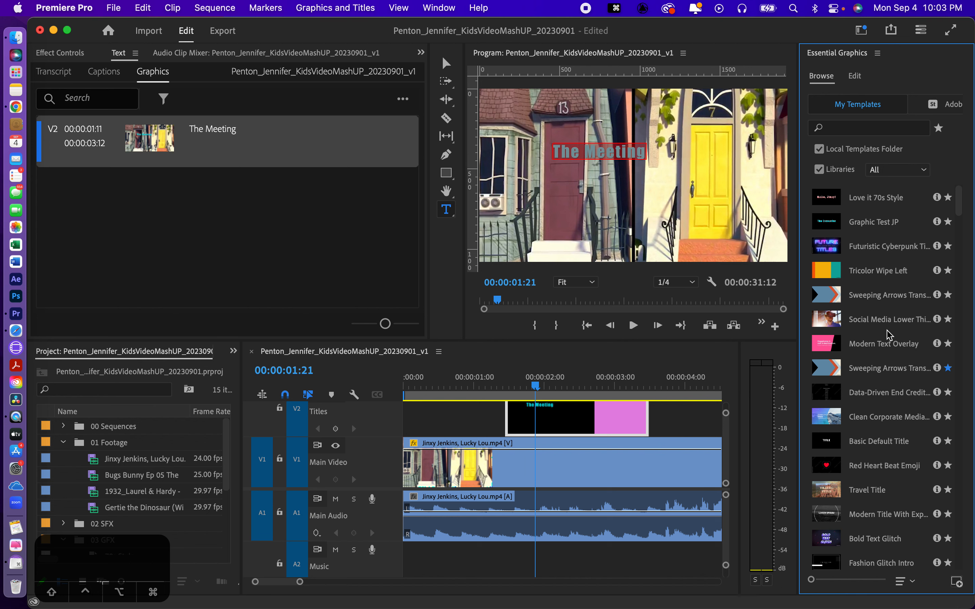
pyautogui.click(859, 81)
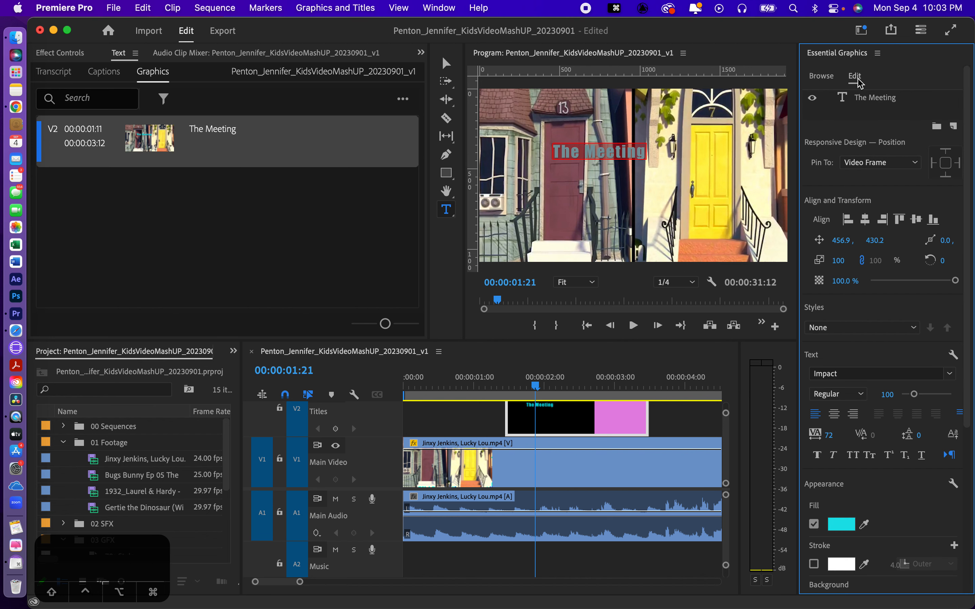
pyautogui.click(838, 525)
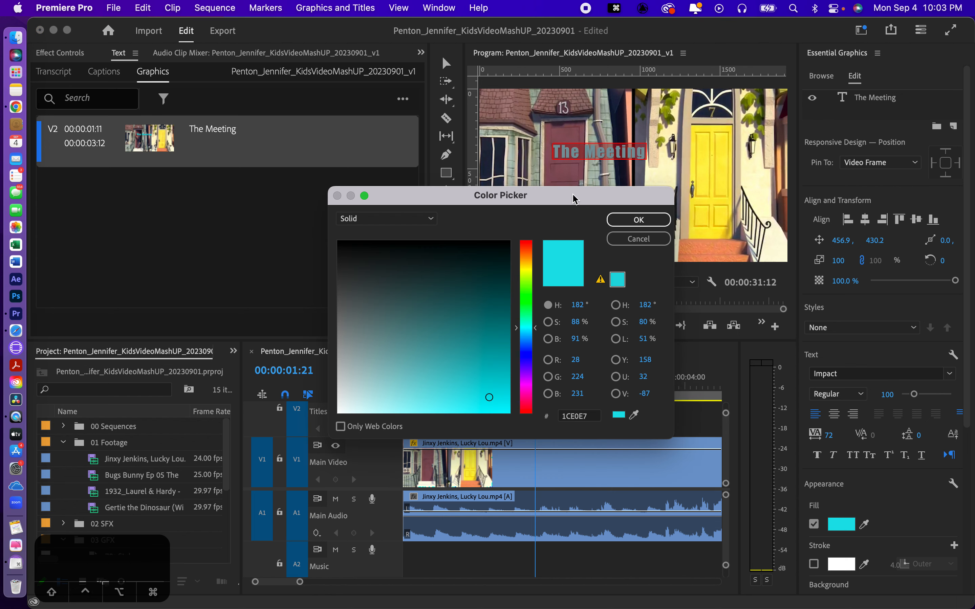
pyautogui.moveTo(561, 197); pyautogui.dragTo(430, 182)
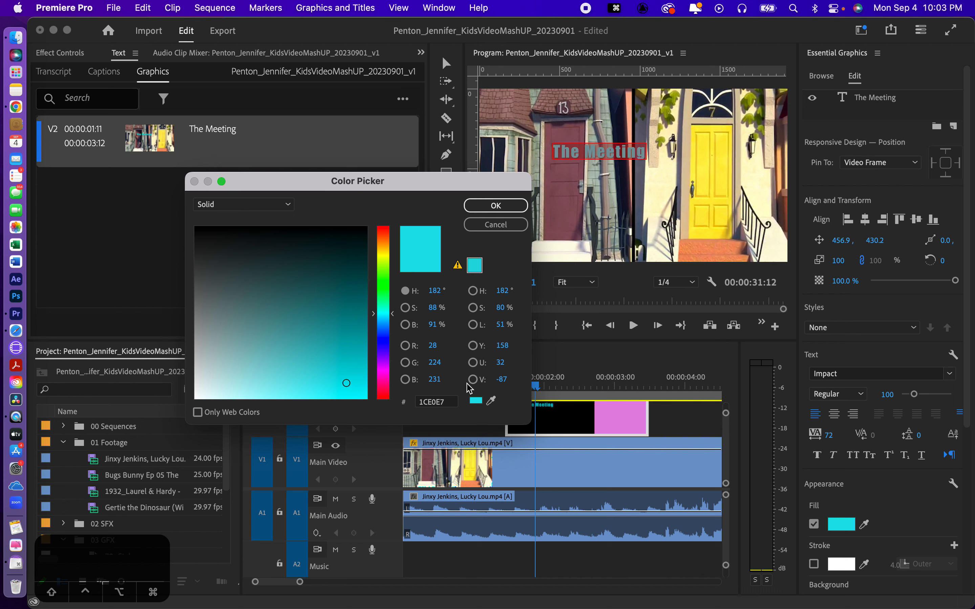
pyautogui.click(491, 401)
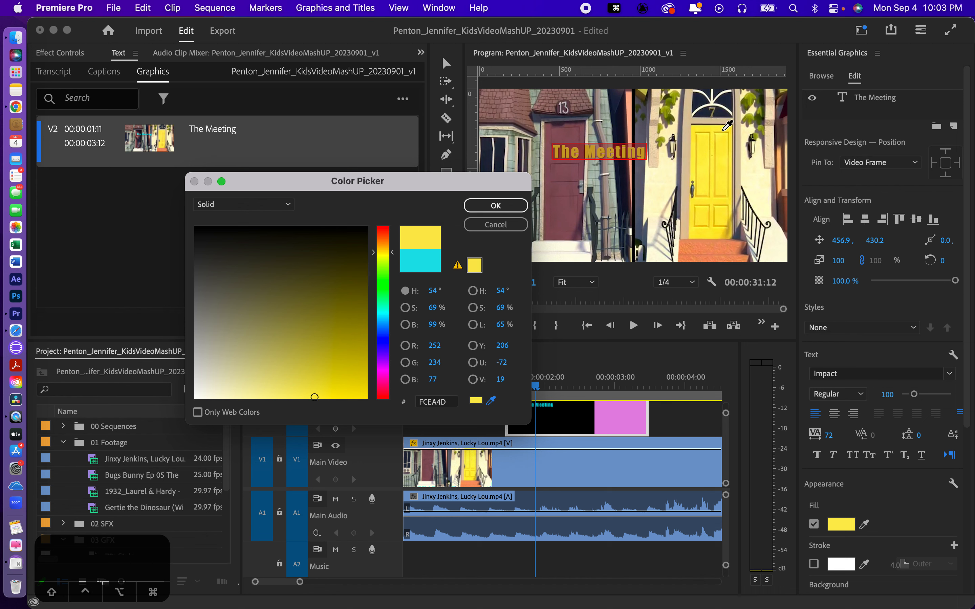
pyautogui.click(750, 98)
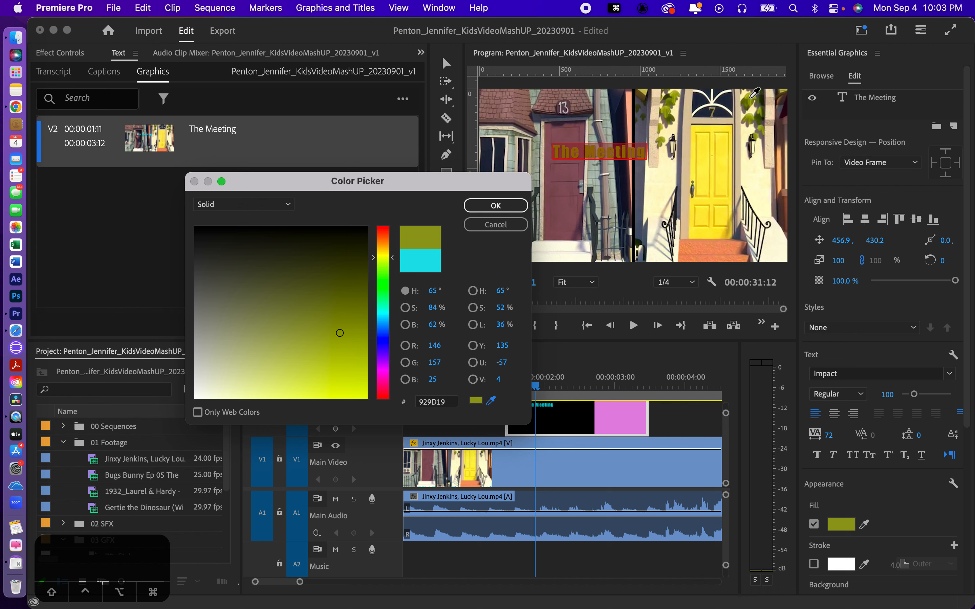
pyautogui.click(718, 248)
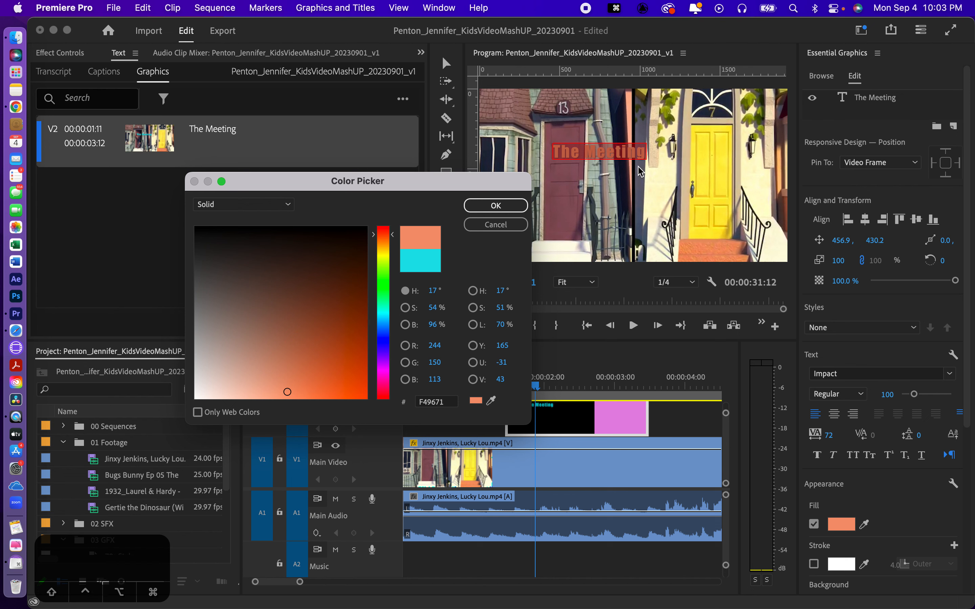
pyautogui.click(483, 205)
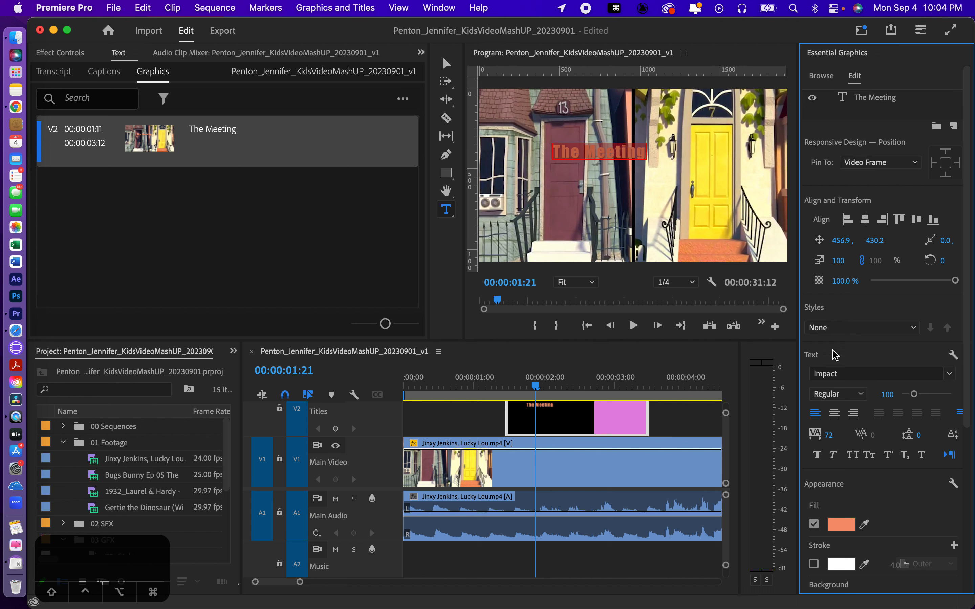
# - Change the title's font to Love
pyautogui.click(952, 378)
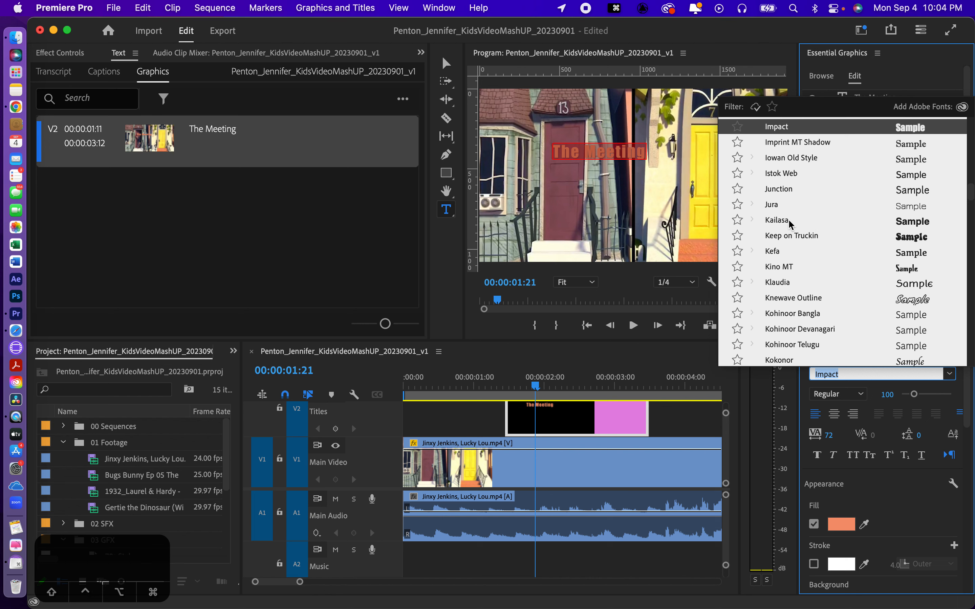
pyautogui.scroll(-1, 791, 224)
pyautogui.scroll(-3, 791, 224)
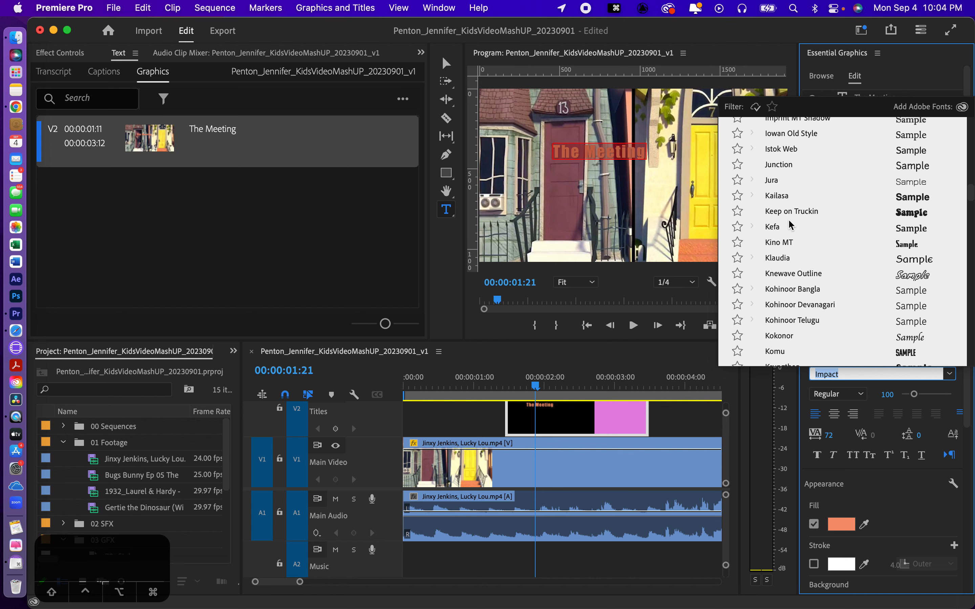
pyautogui.scroll(-2, 790, 224)
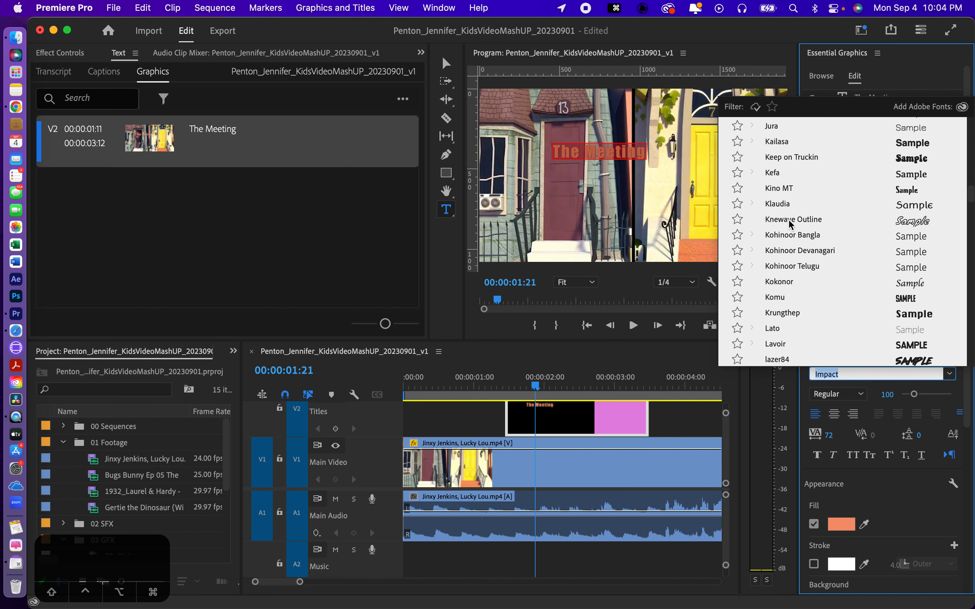
pyautogui.scroll(-3, 791, 224)
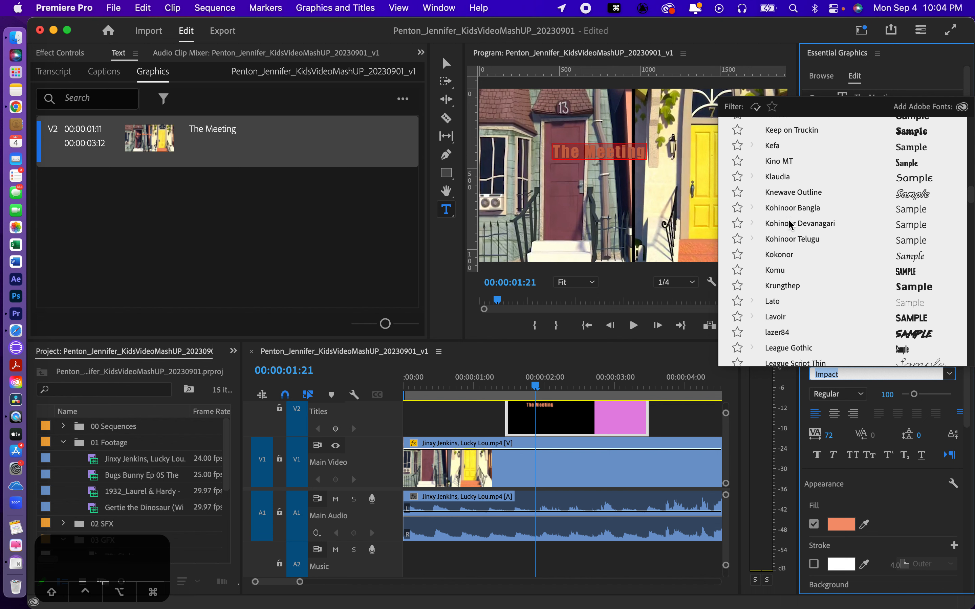
pyautogui.scroll(-2, 791, 224)
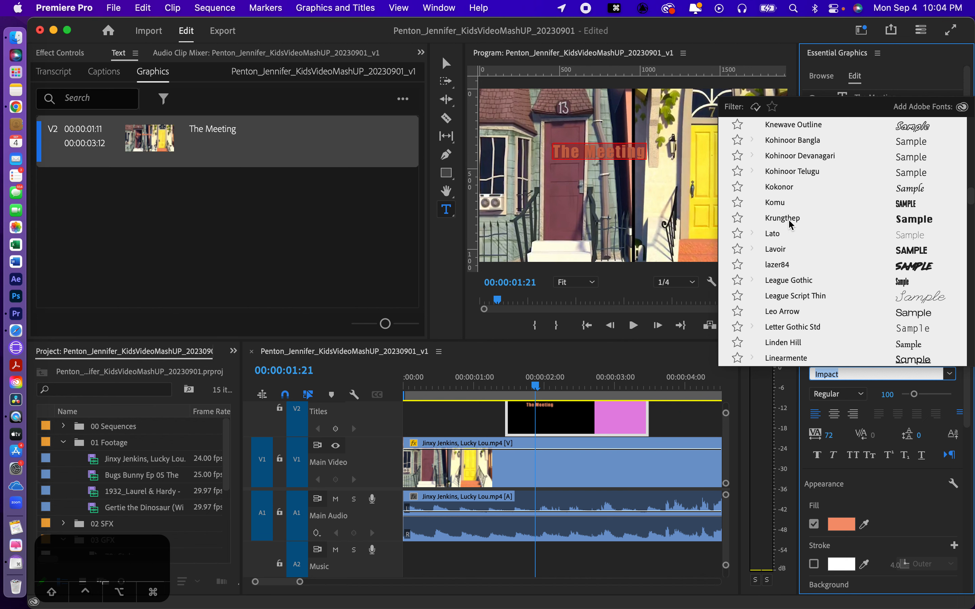
pyautogui.scroll(-4, 790, 224)
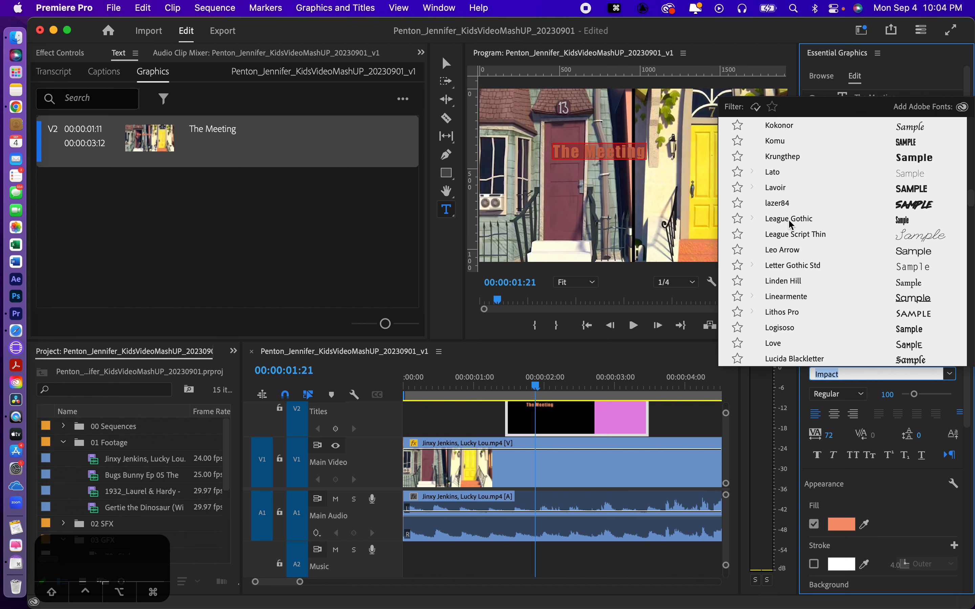
pyautogui.scroll(-1, 791, 224)
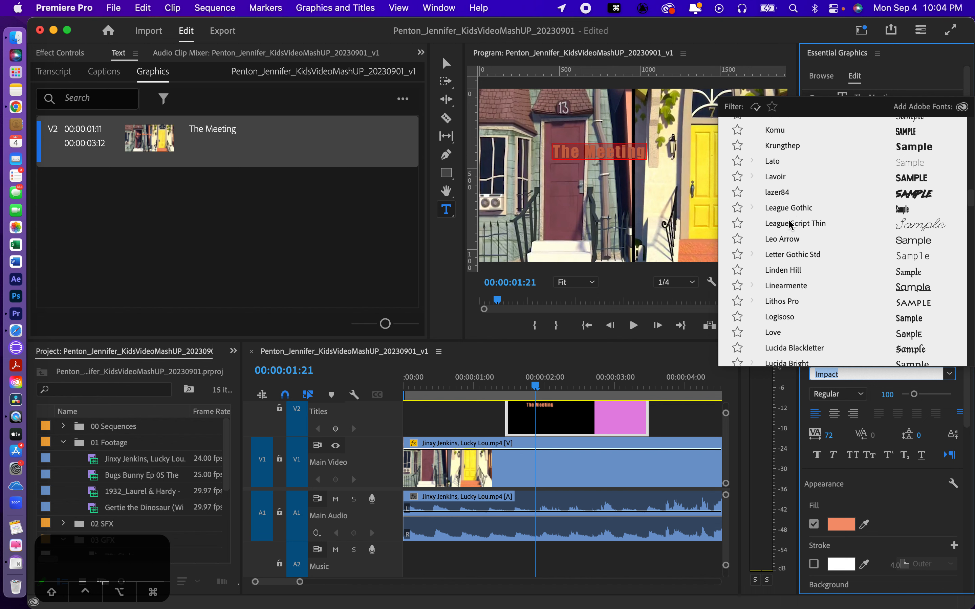
pyautogui.click(769, 332)
pyautogui.click(770, 334)
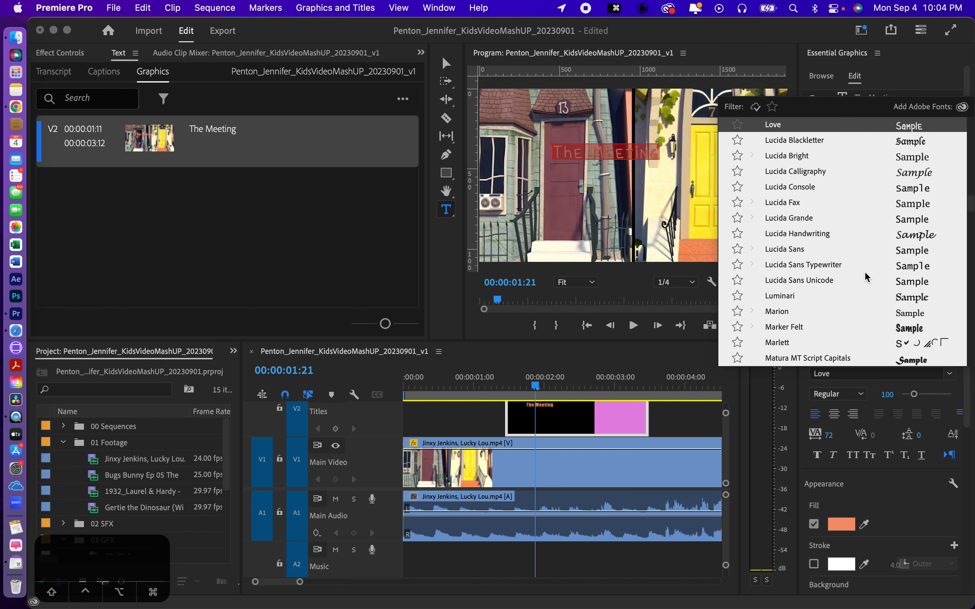
pyautogui.click(865, 128)
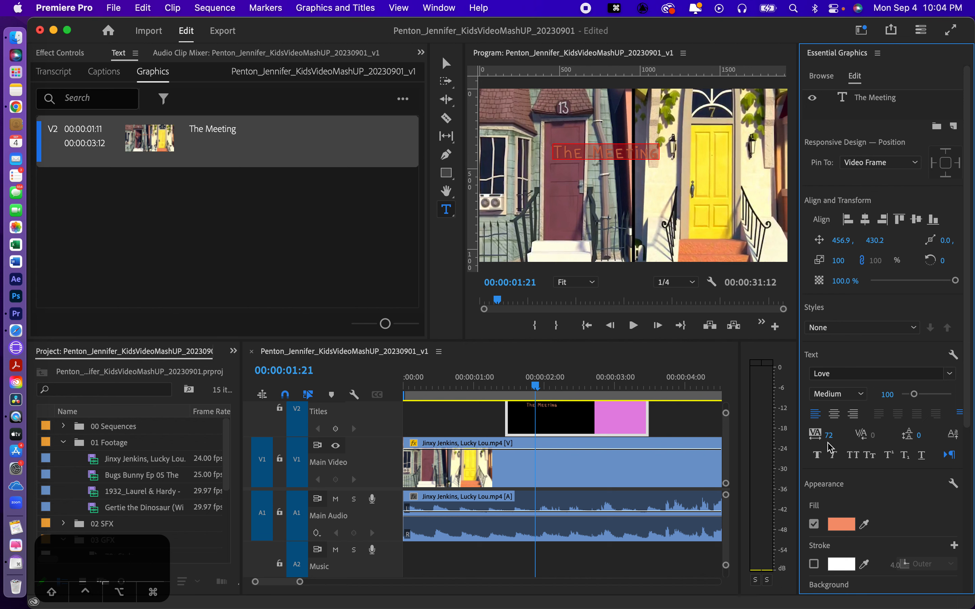
# - Make the title faux bold at font size 139 and centre it horizontally and vertically in the frame
pyautogui.click(818, 455)
pyautogui.moveTo(913, 395)
pyautogui.mouseDown()
pyautogui.moveTo(928, 399)
pyautogui.moveTo(919, 398)
pyautogui.mouseUp()
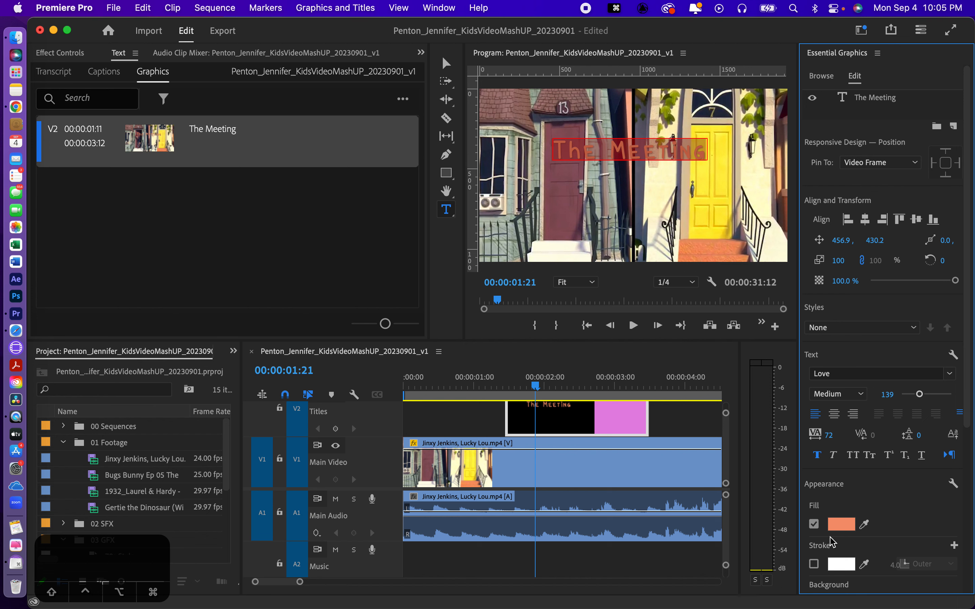
pyautogui.click(866, 221)
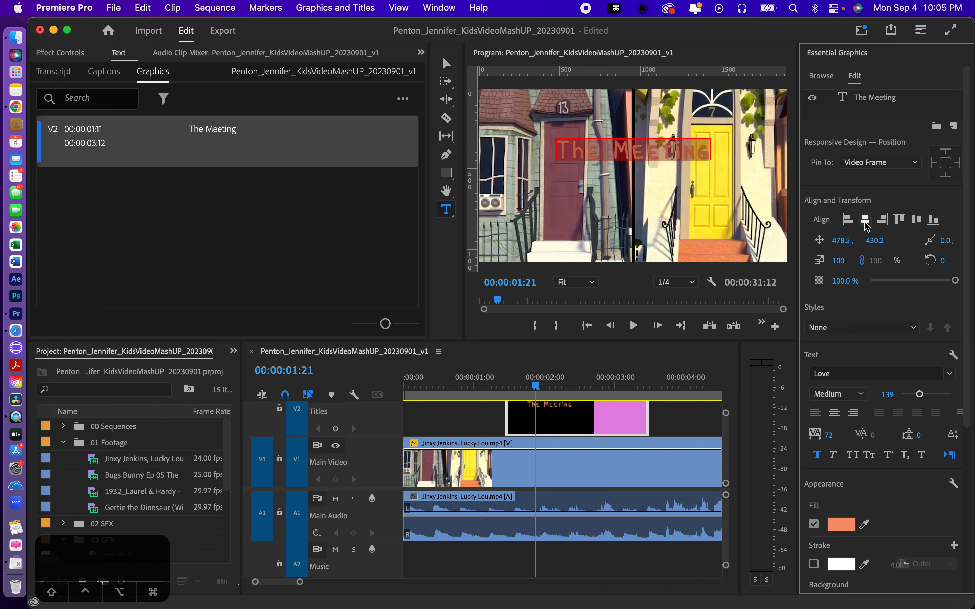
pyautogui.click(915, 222)
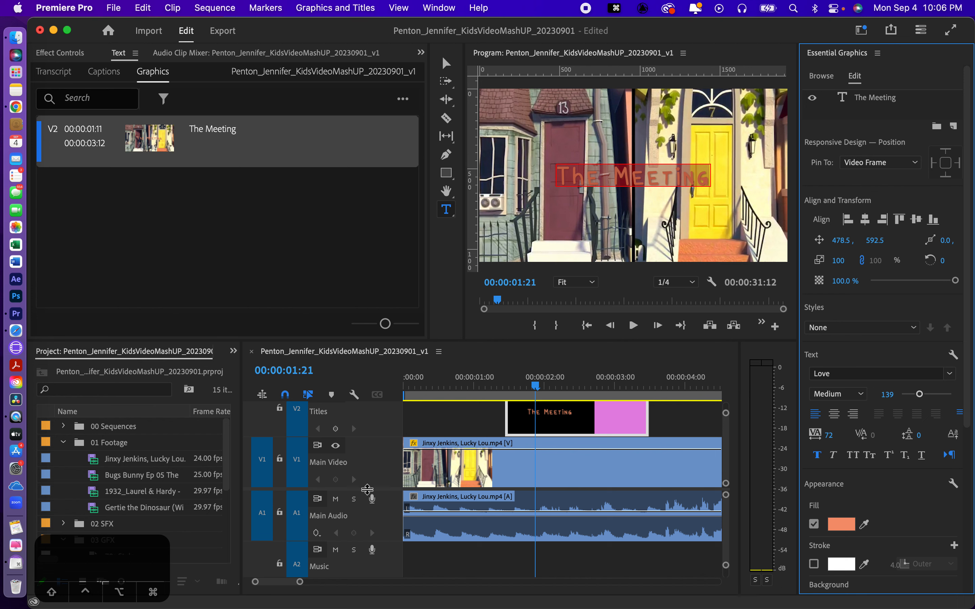
pyautogui.click(571, 426)
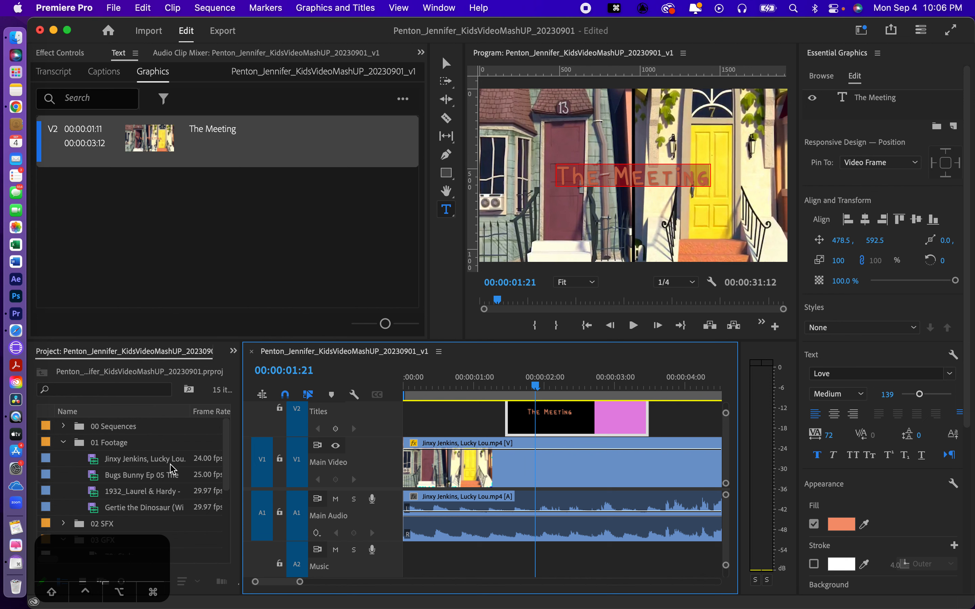
pyautogui.moveTo(221, 463); pyautogui.dragTo(222, 511)
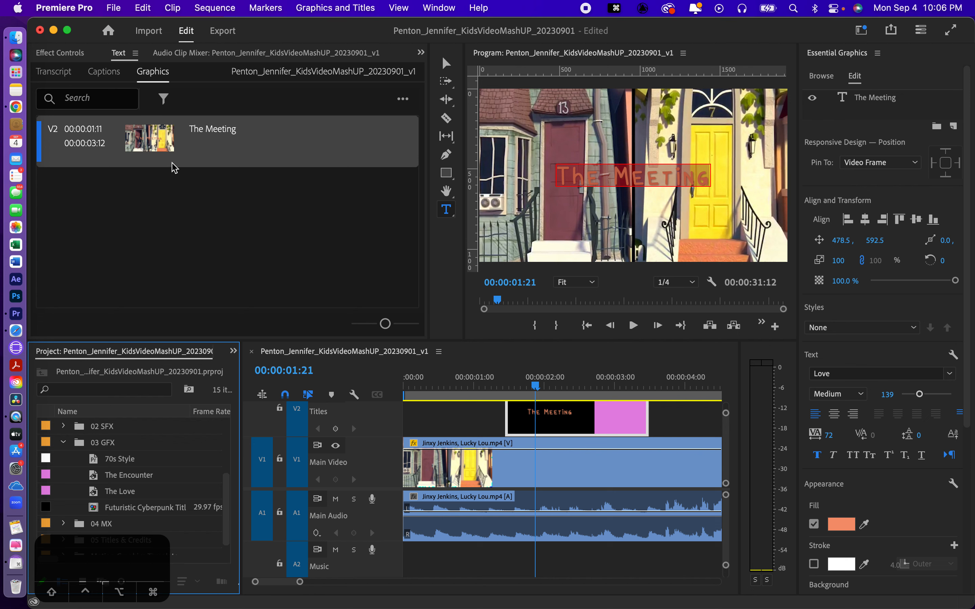
pyautogui.click(321, 9)
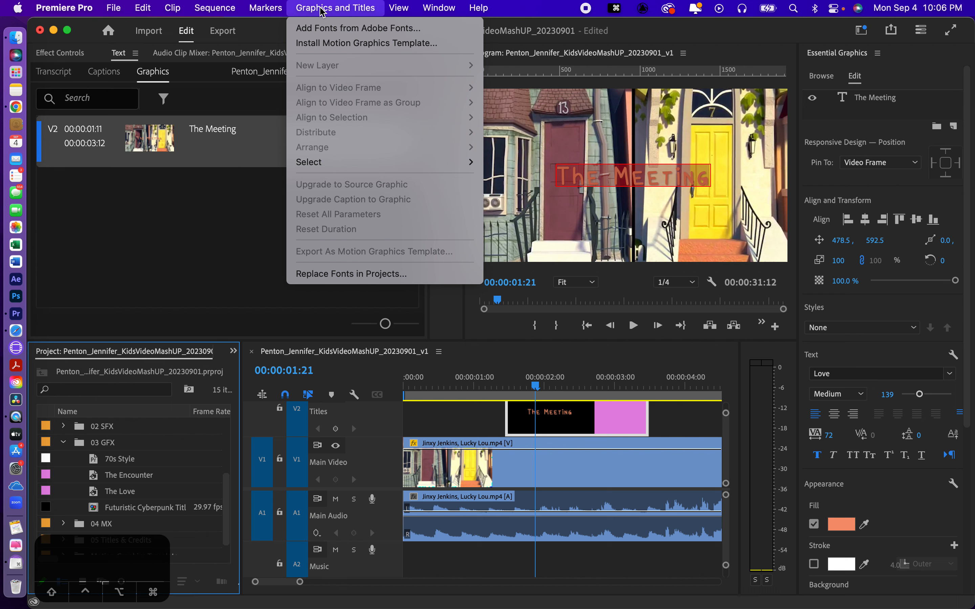
pyautogui.click(562, 429)
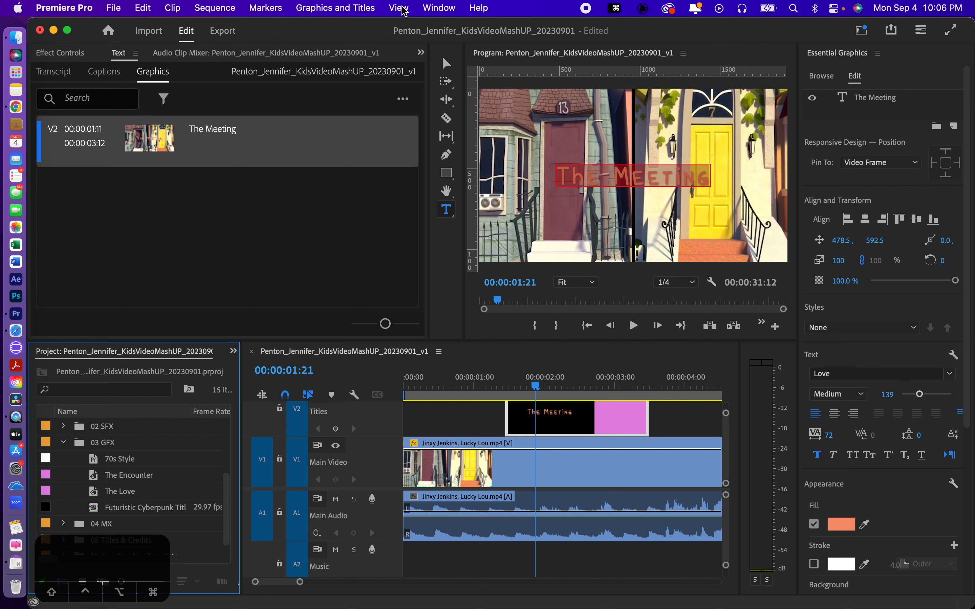
# - Switch the workspace to Editing
pyautogui.click(434, 11)
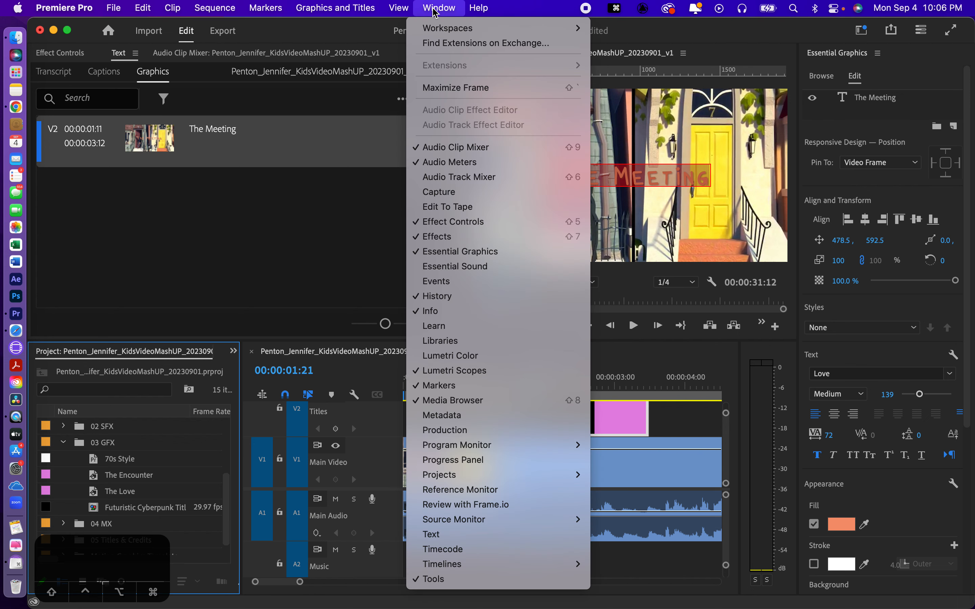
pyautogui.moveTo(437, 29)
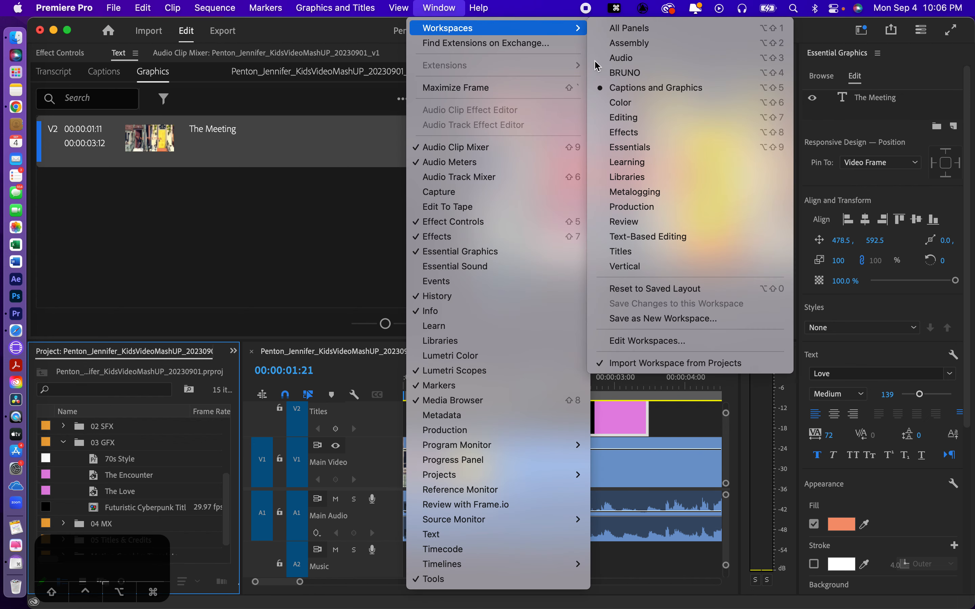
pyautogui.click(613, 117)
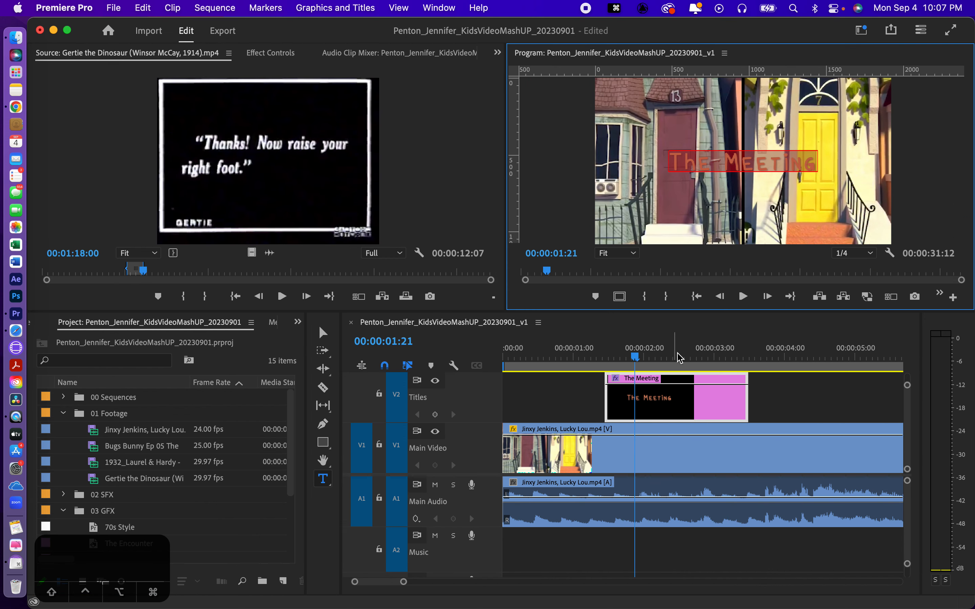
# - Play the sequence from its start to review The Meeting title, and park the playhead over the title at 00:00:02:07
pyautogui.click(662, 445)
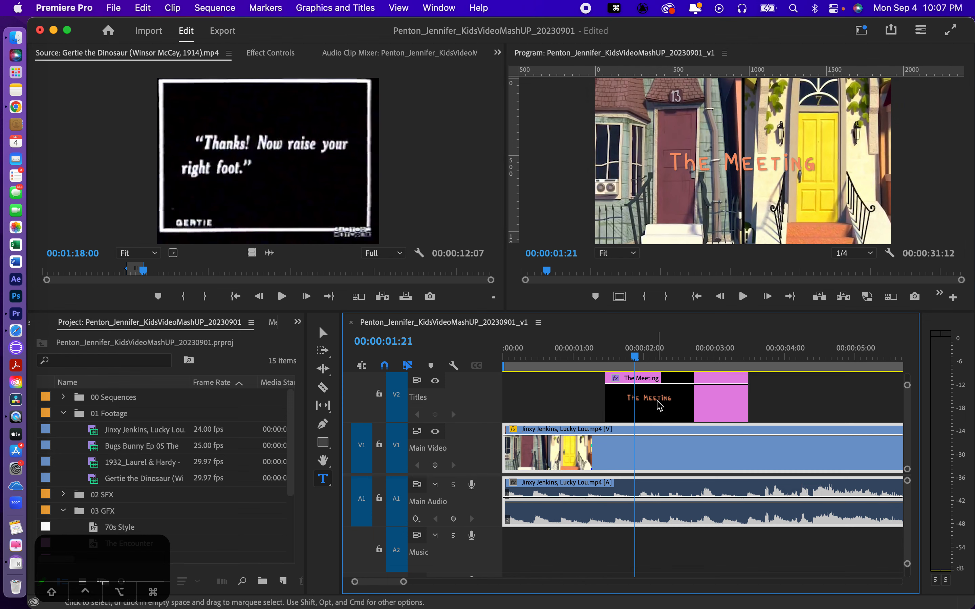
pyautogui.moveTo(621, 357); pyautogui.dragTo(489, 369)
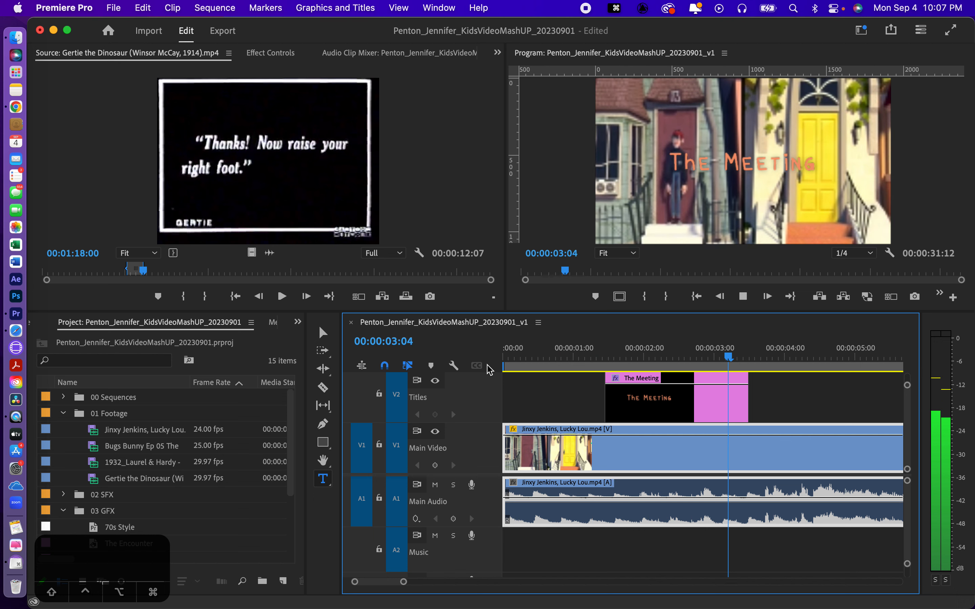
pyautogui.press('space')
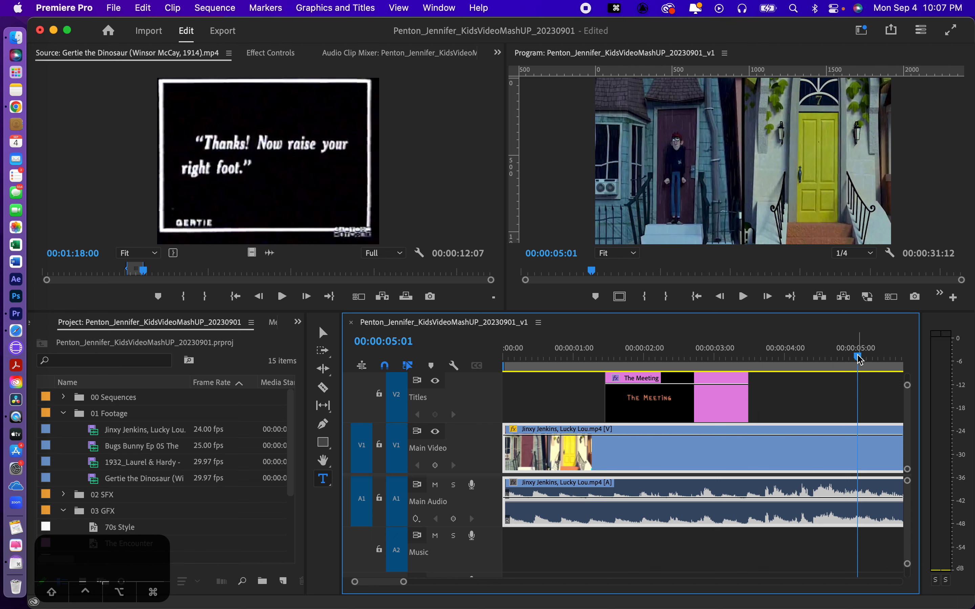
pyautogui.moveTo(856, 355); pyautogui.dragTo(665, 358)
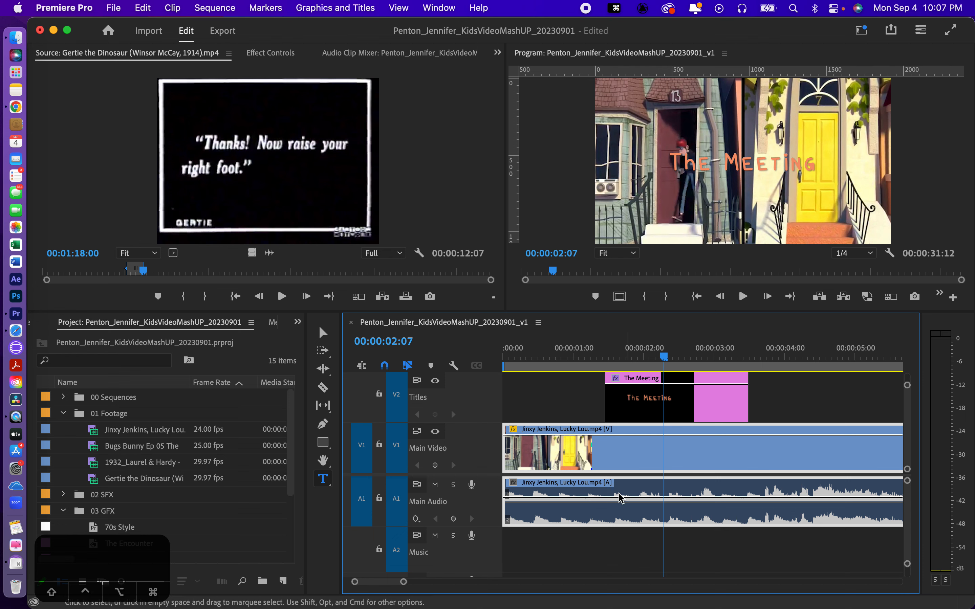
# - Open the 03 GFX bin on its own to show the project's graphics
pyautogui.click(633, 399)
pyautogui.click(318, 9)
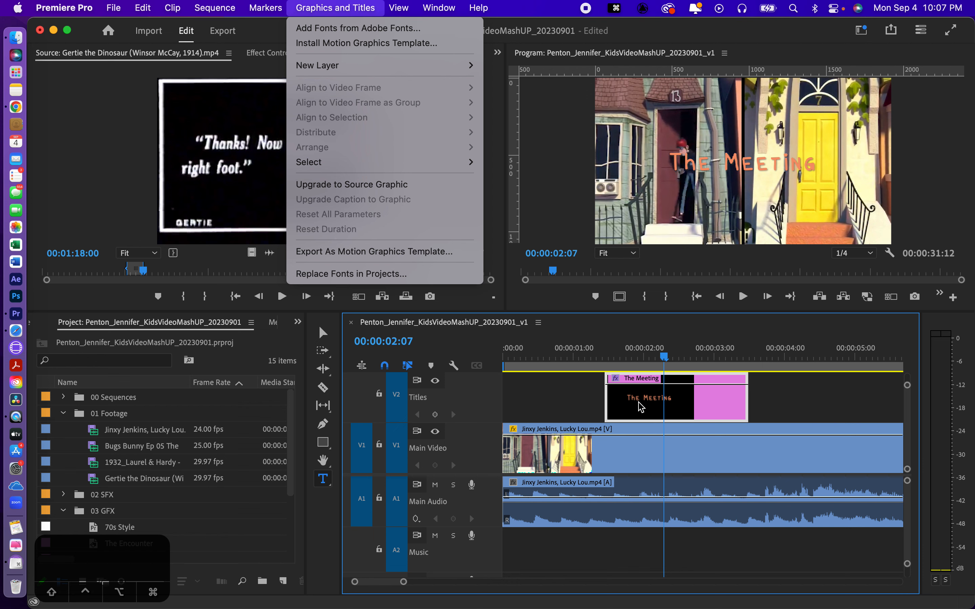
pyautogui.click(70, 514)
pyautogui.click(71, 512)
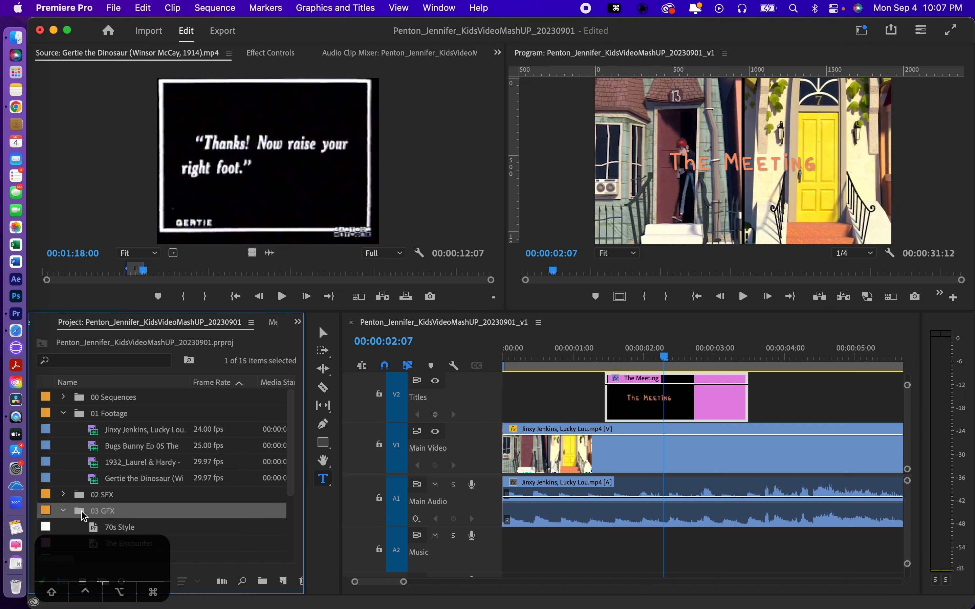
pyautogui.doubleClick(83, 514)
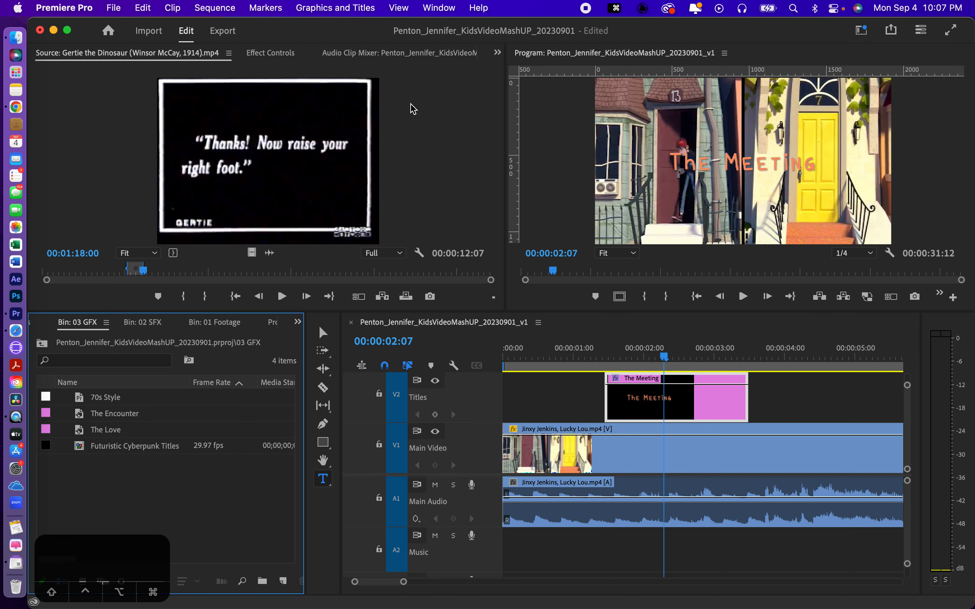
pyautogui.click(335, 8)
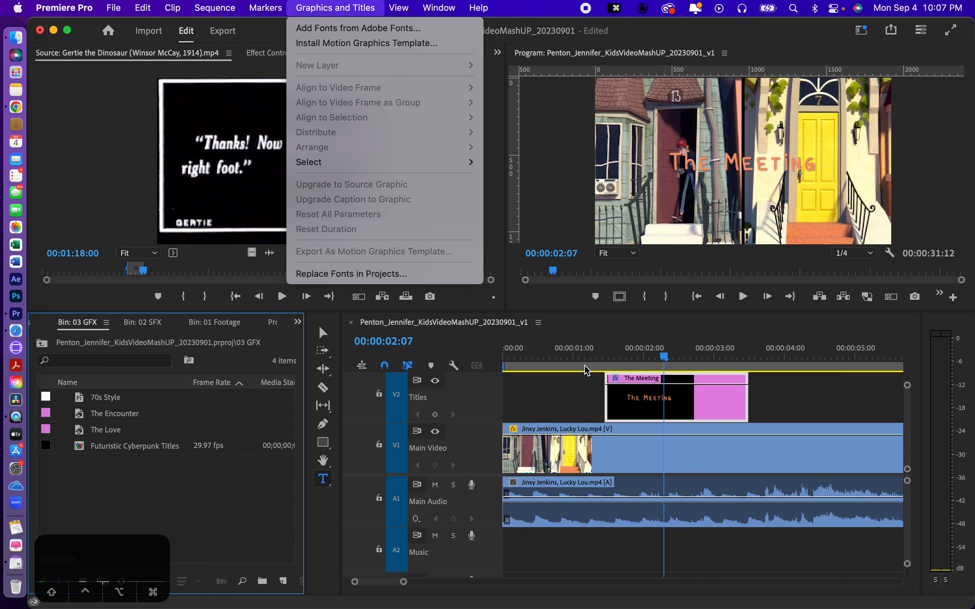
pyautogui.click(652, 399)
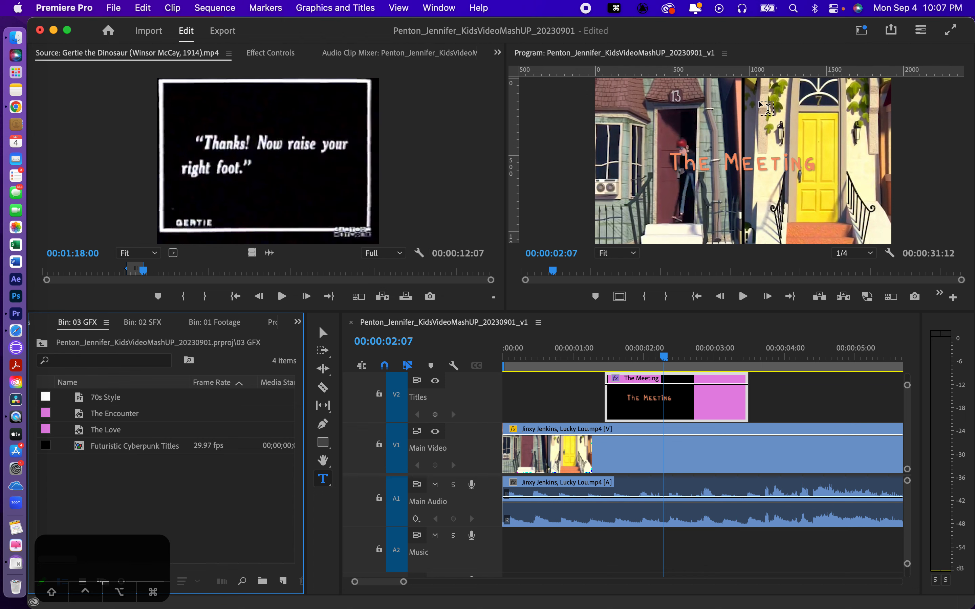
pyautogui.moveTo(754, 163); pyautogui.dragTo(662, 159)
pyautogui.click(796, 160)
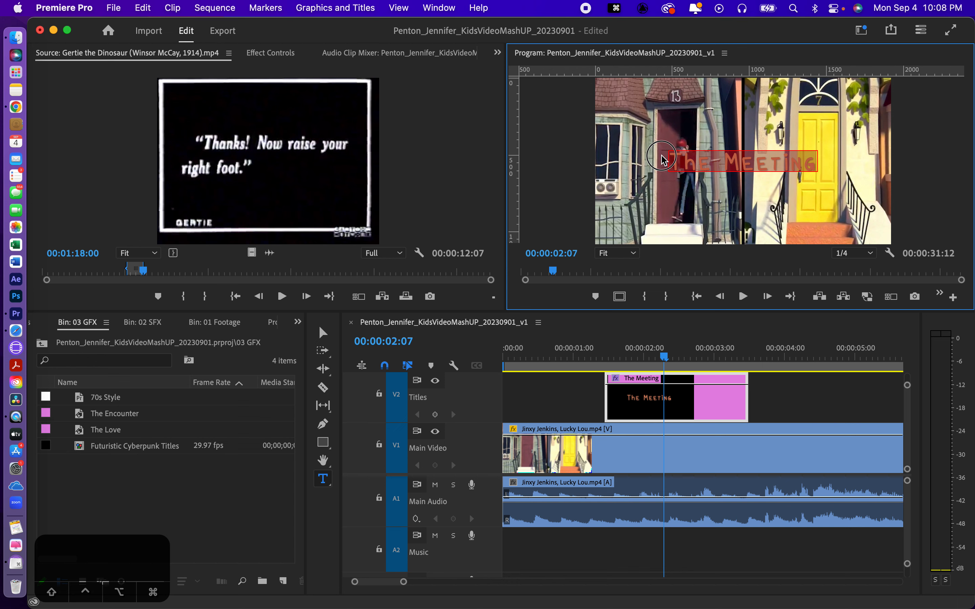
pyautogui.click(341, 8)
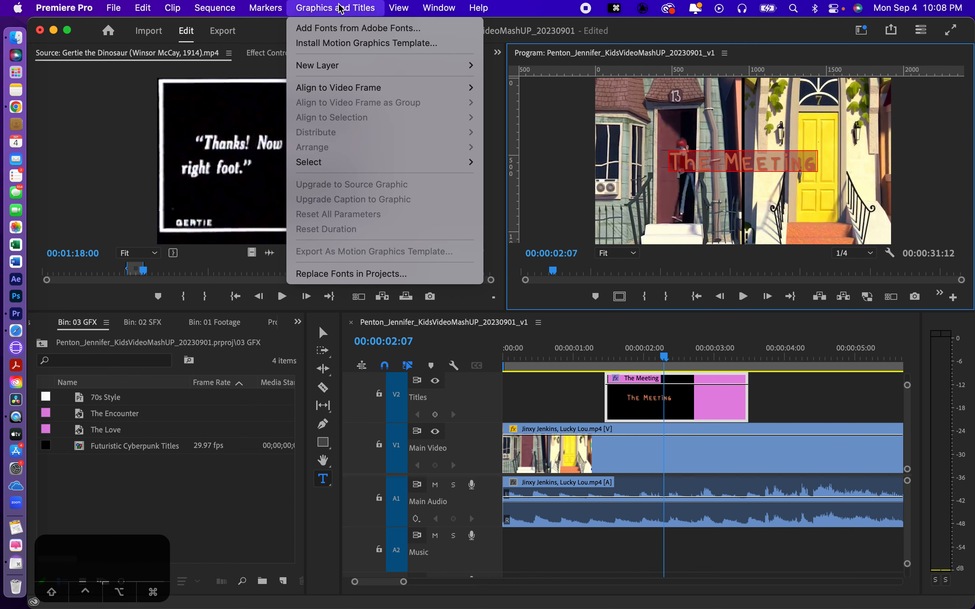
pyautogui.click(722, 168)
pyautogui.doubleClick(721, 167)
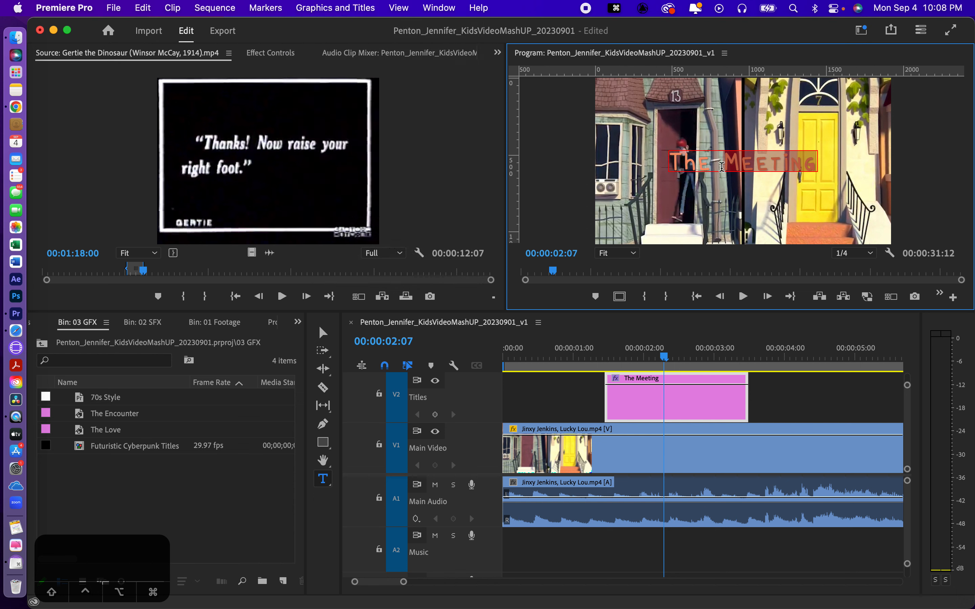
# - Activate the Selection tool and upgrade The Meeting title clip on the Titles track to a source graphic
pyautogui.click(324, 332)
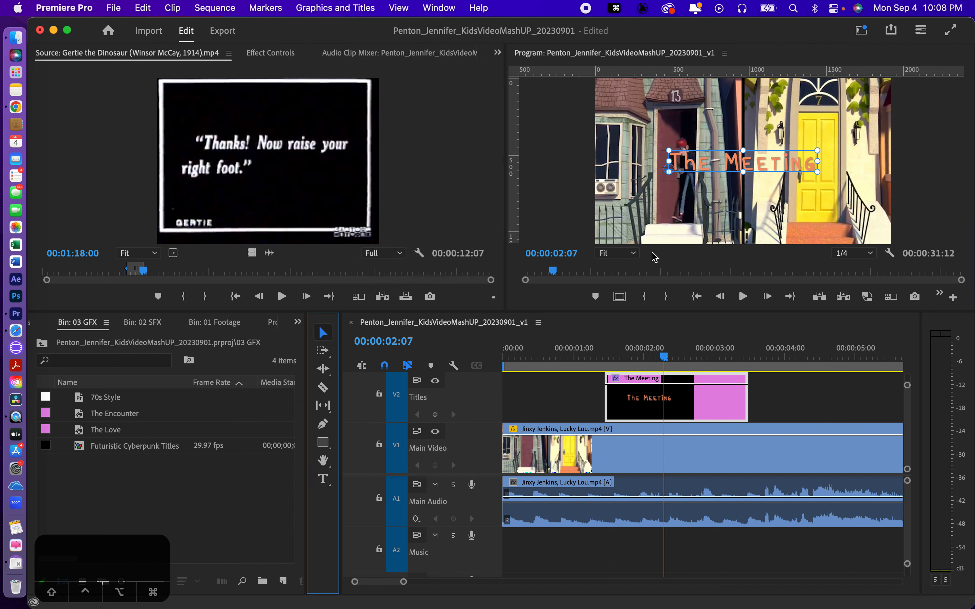
pyautogui.click(330, 8)
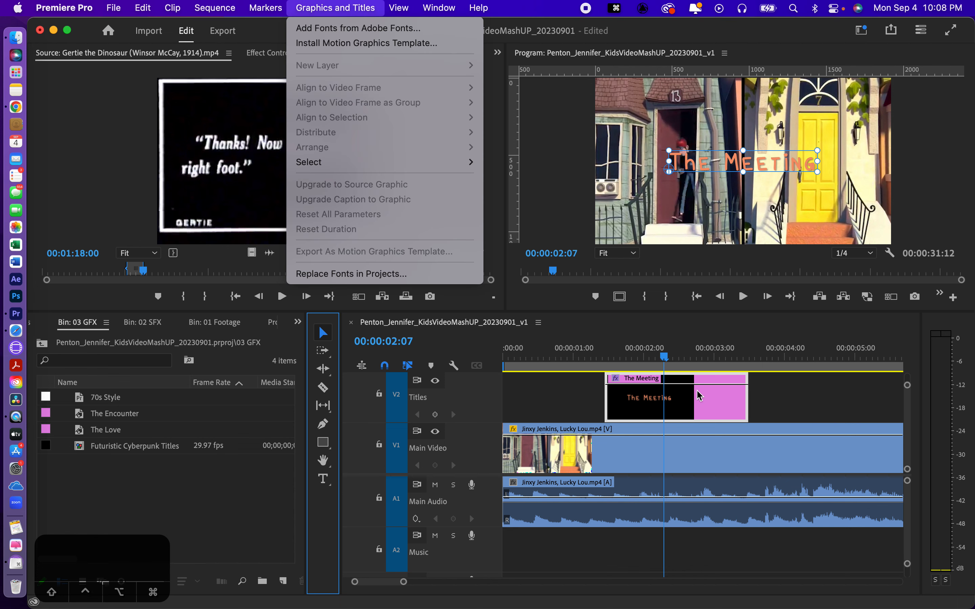
pyautogui.click(703, 401)
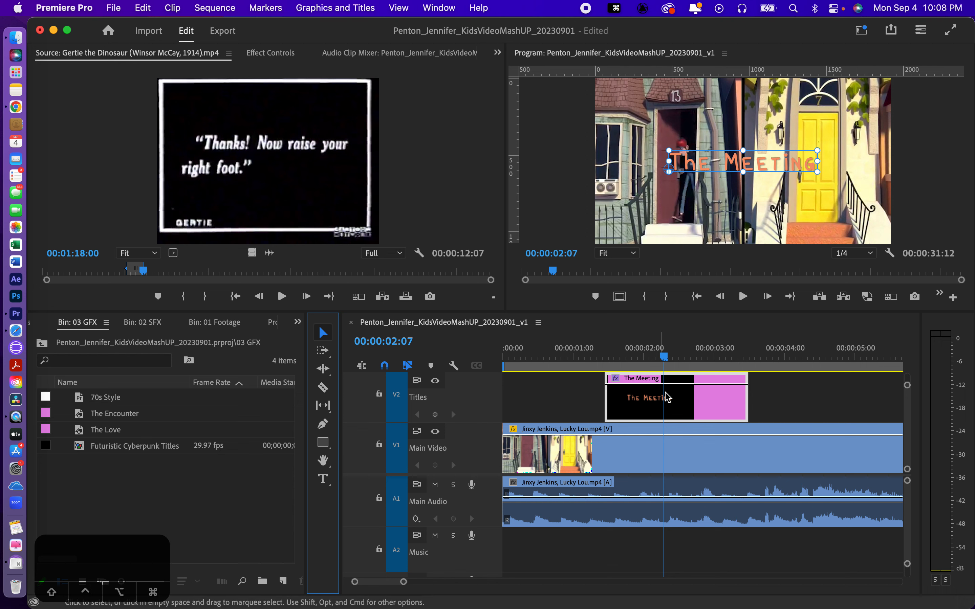
pyautogui.click(680, 401)
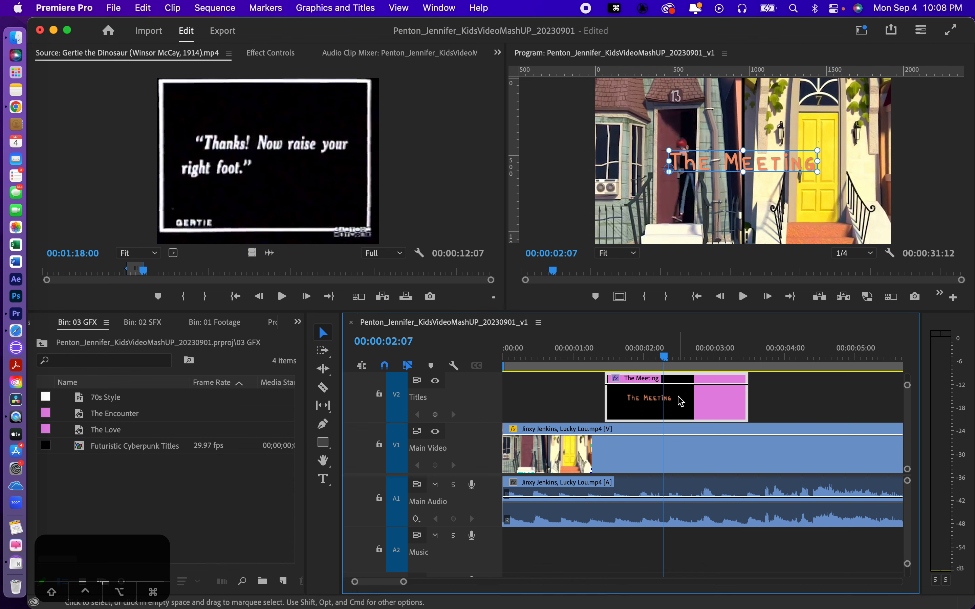
pyautogui.click(334, 9)
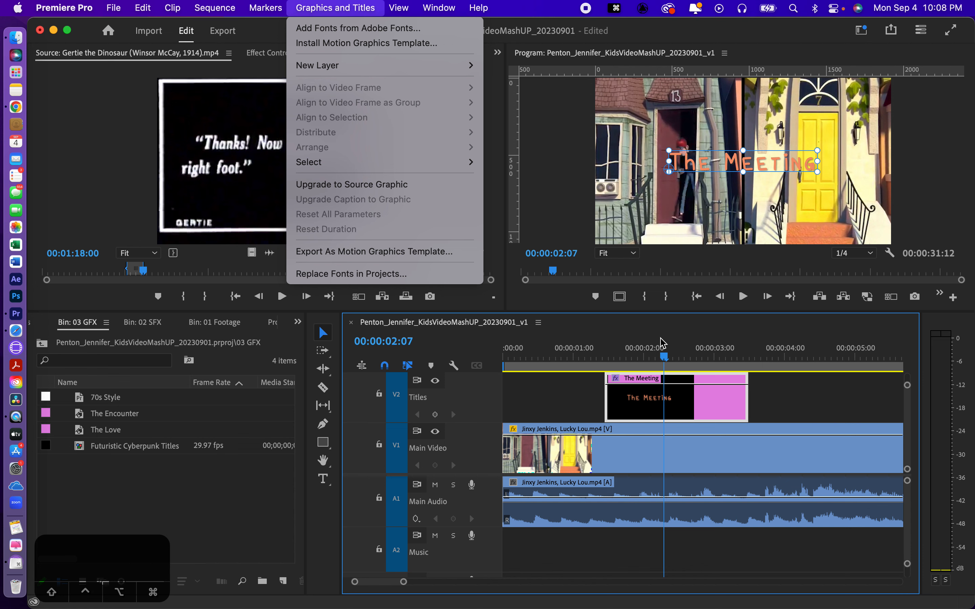
pyautogui.click(635, 415)
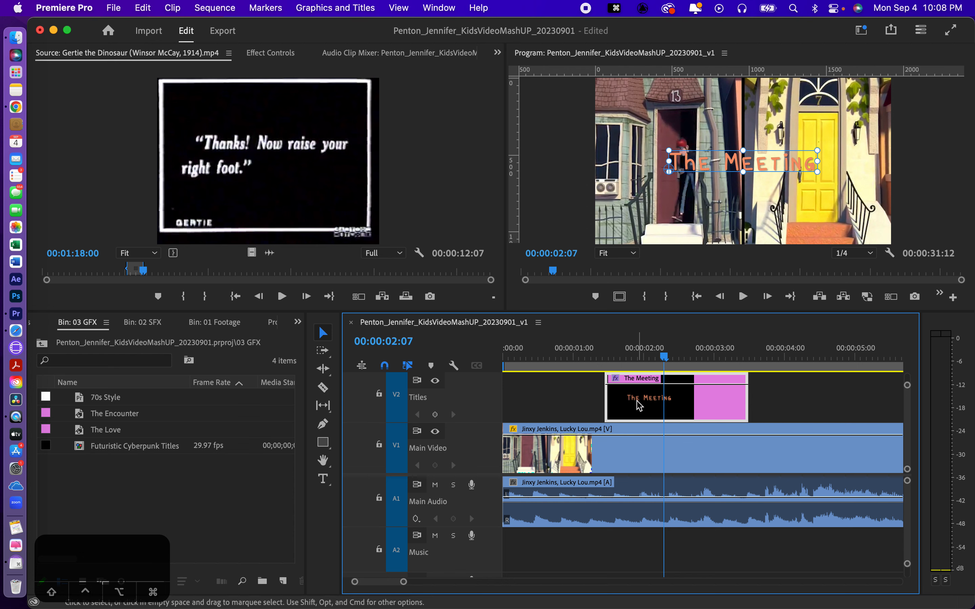
pyautogui.click(336, 10)
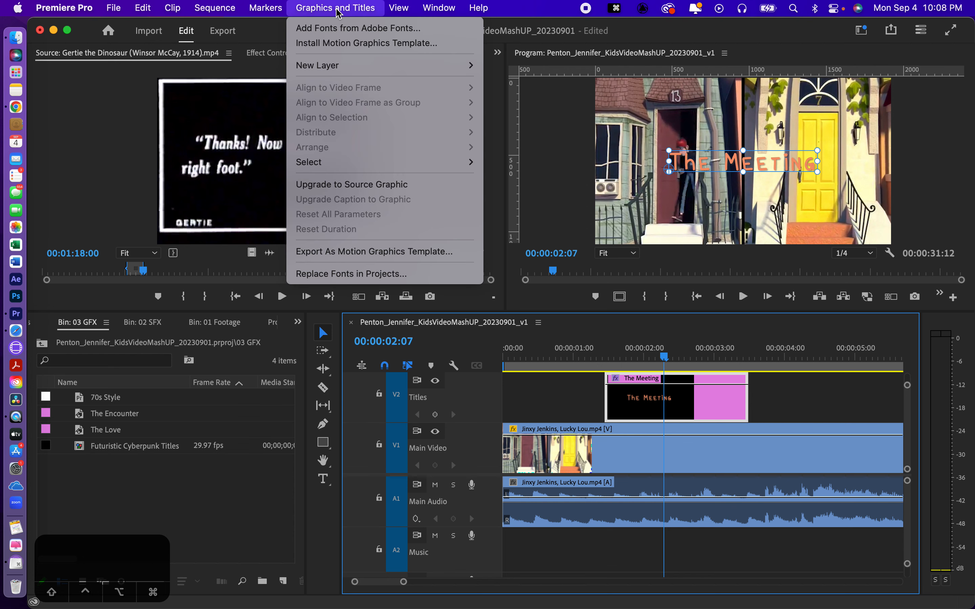
pyautogui.click(346, 188)
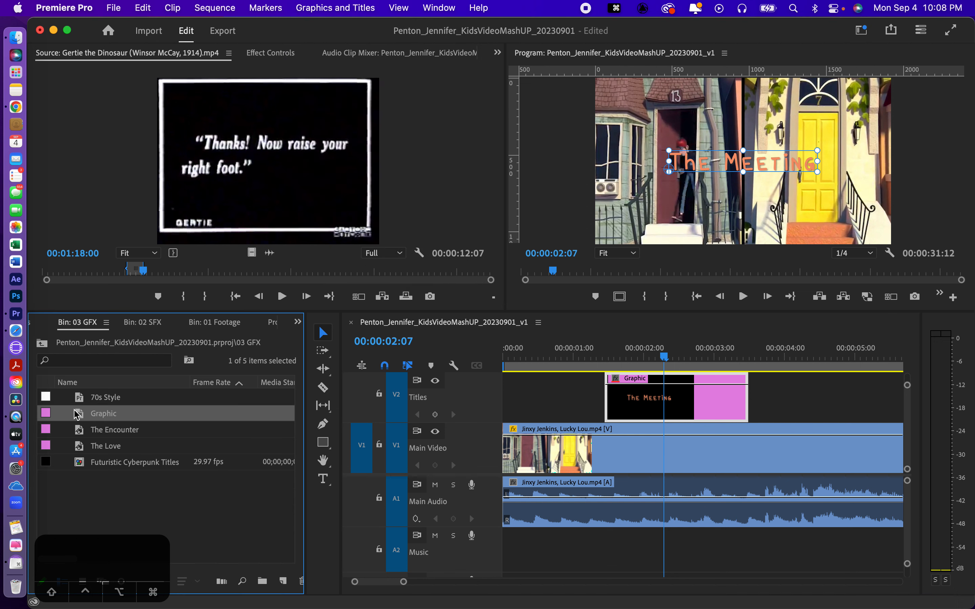
# - Rename the new source graphic in the 03 GFX bin as The Meeting
pyautogui.click(101, 412)
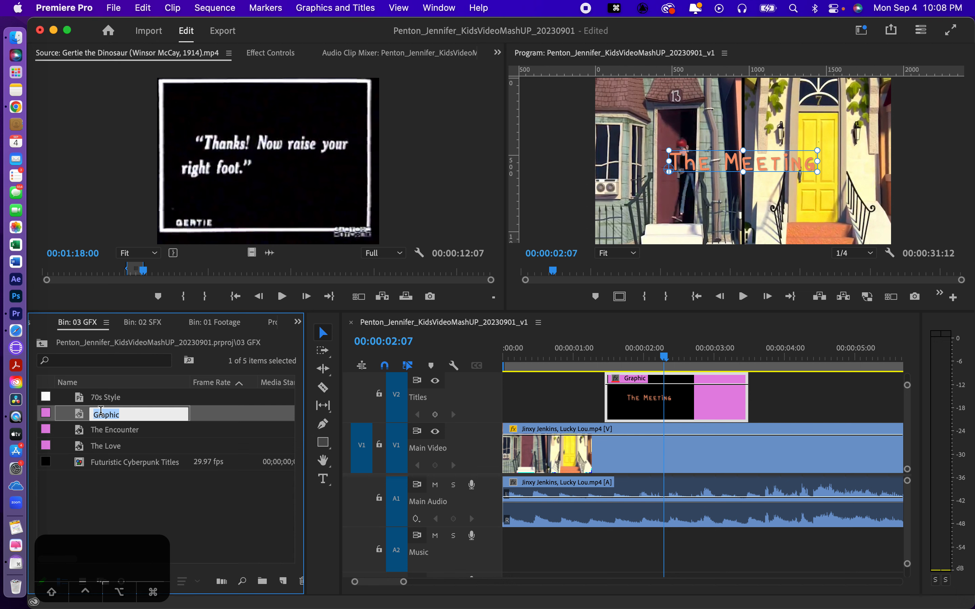
pyautogui.write('The Meeting')
pyautogui.click(139, 502)
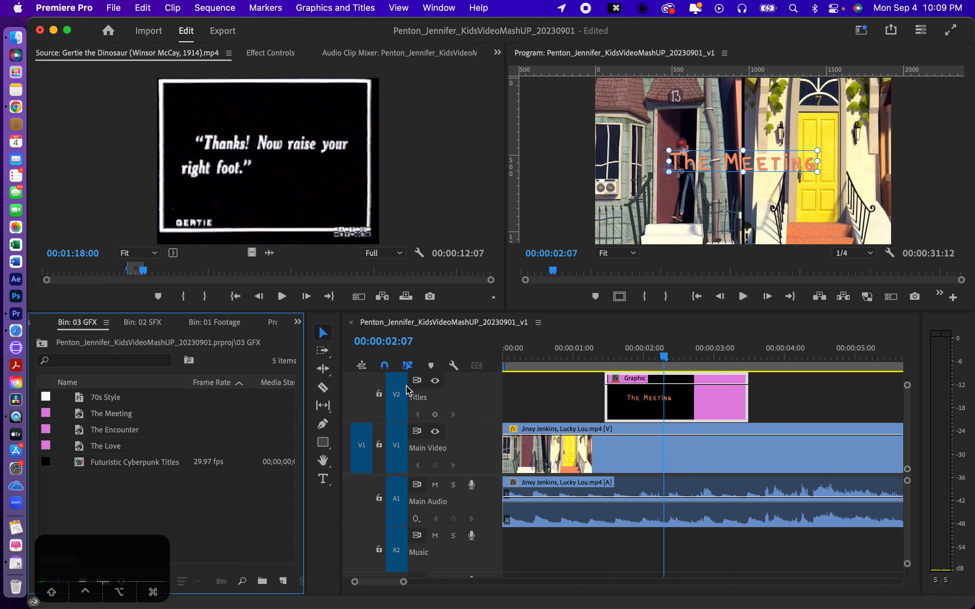
# - Place The Meeting source graphic from the 03 GFX bin on the Titles track at 00:00:07:00
pyautogui.moveTo(403, 581); pyautogui.dragTo(448, 582)
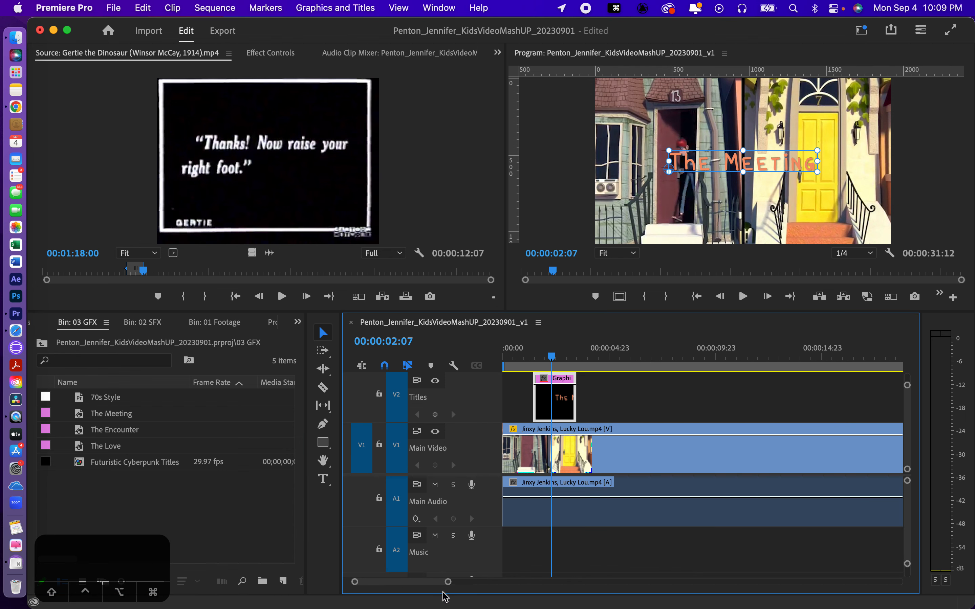
pyautogui.click(652, 356)
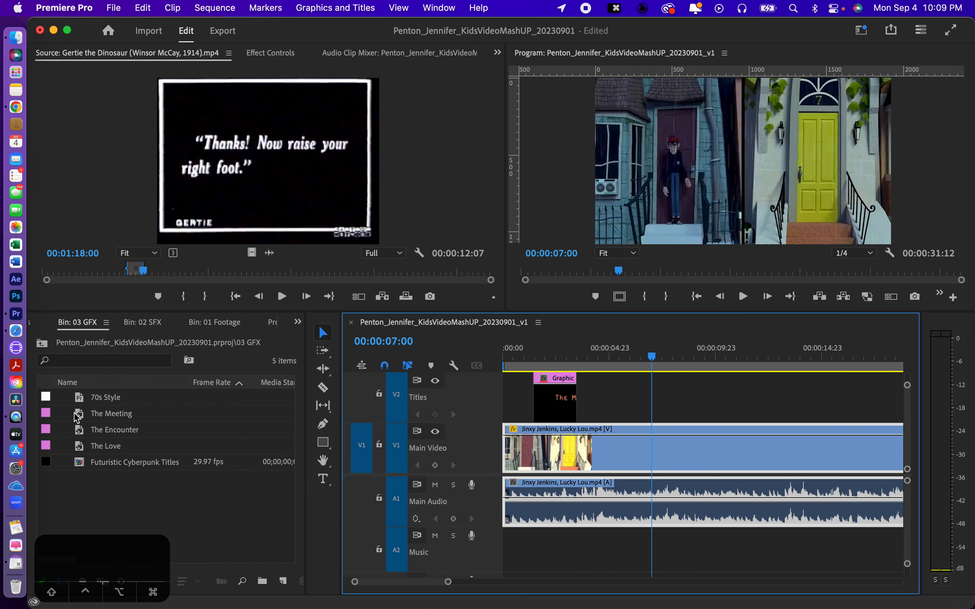
pyautogui.moveTo(77, 418); pyautogui.dragTo(653, 396)
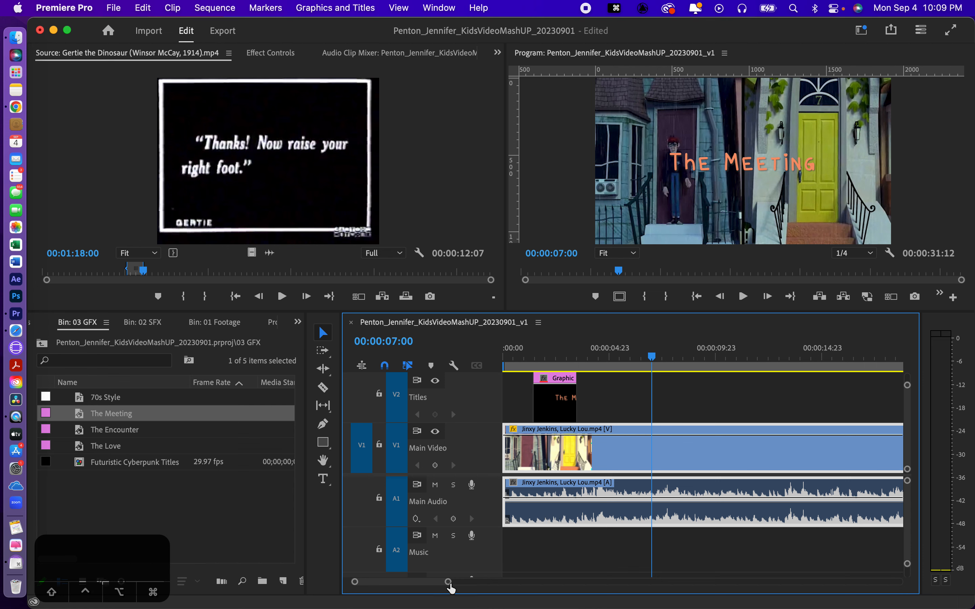
# - Extend the end of the second title clip to about two seconds long, and select it with the playhead at 00:00:07:21
pyautogui.moveTo(449, 586)
pyautogui.mouseDown()
pyautogui.moveTo(462, 584)
pyautogui.moveTo(439, 587)
pyautogui.mouseUp()
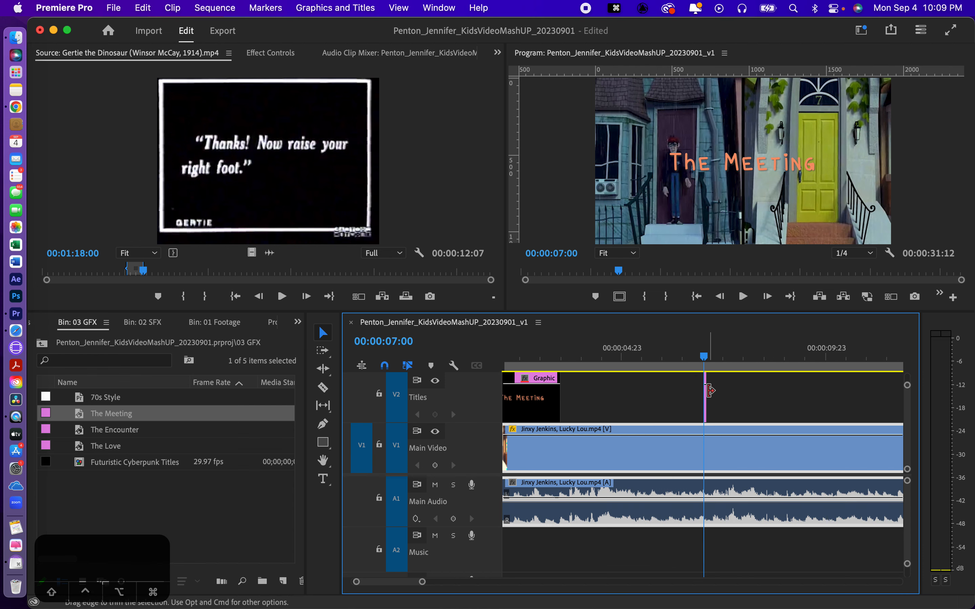
pyautogui.moveTo(709, 390); pyautogui.dragTo(782, 395)
pyautogui.click(739, 355)
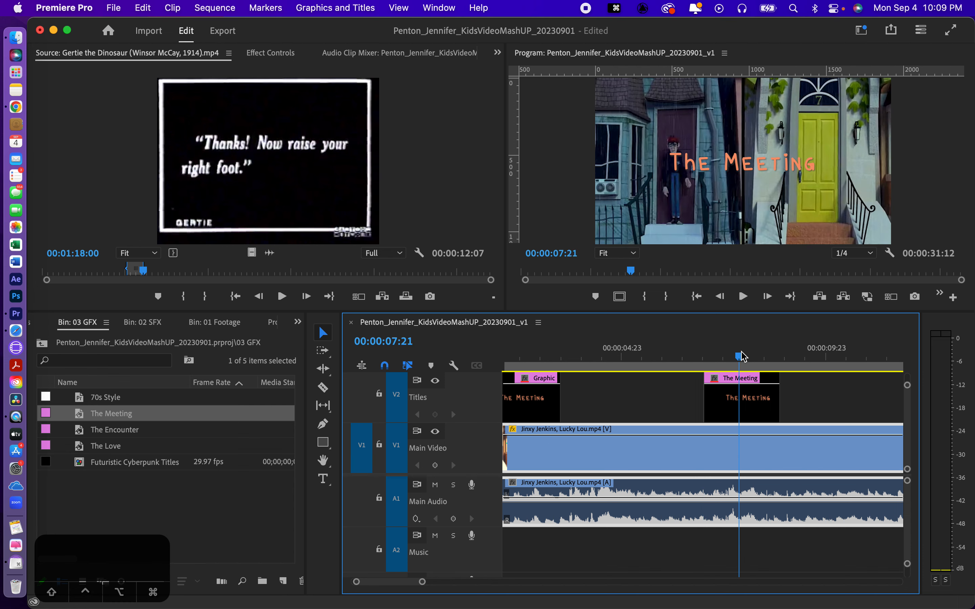
pyautogui.click(732, 411)
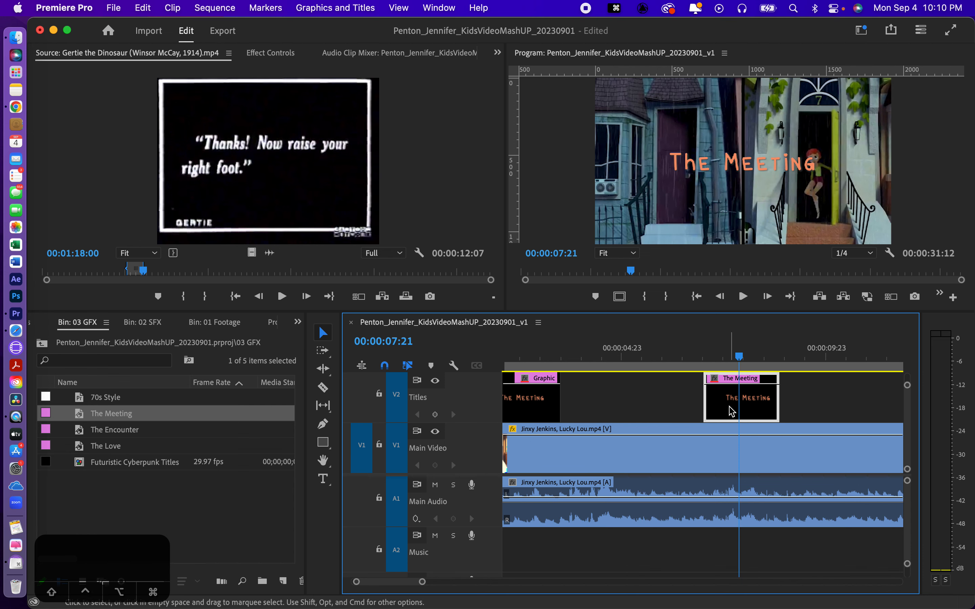
# - Replace the text of the second The Meeting title clip with "Opening the Door"
pyautogui.click(755, 165)
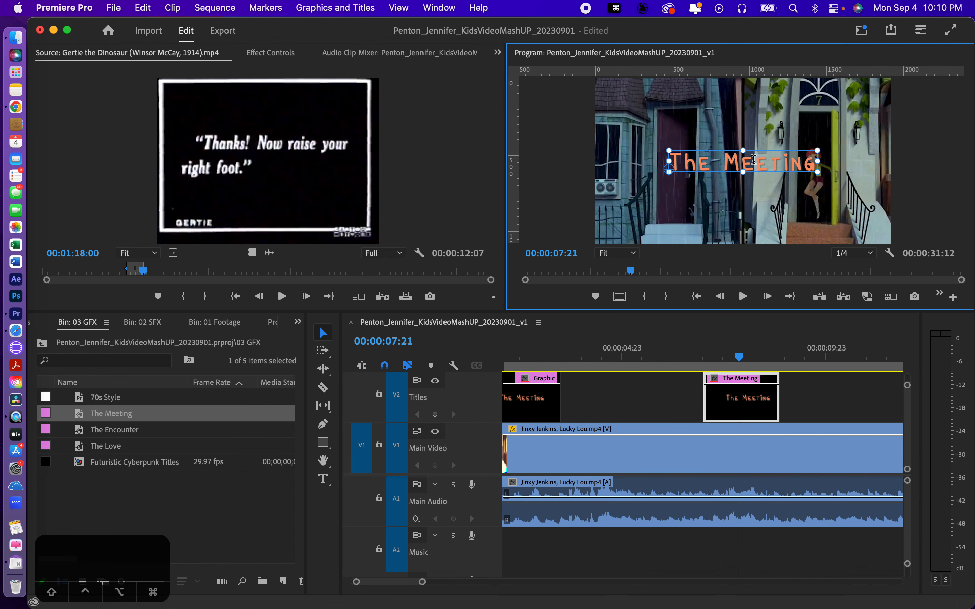
pyautogui.doubleClick(752, 159)
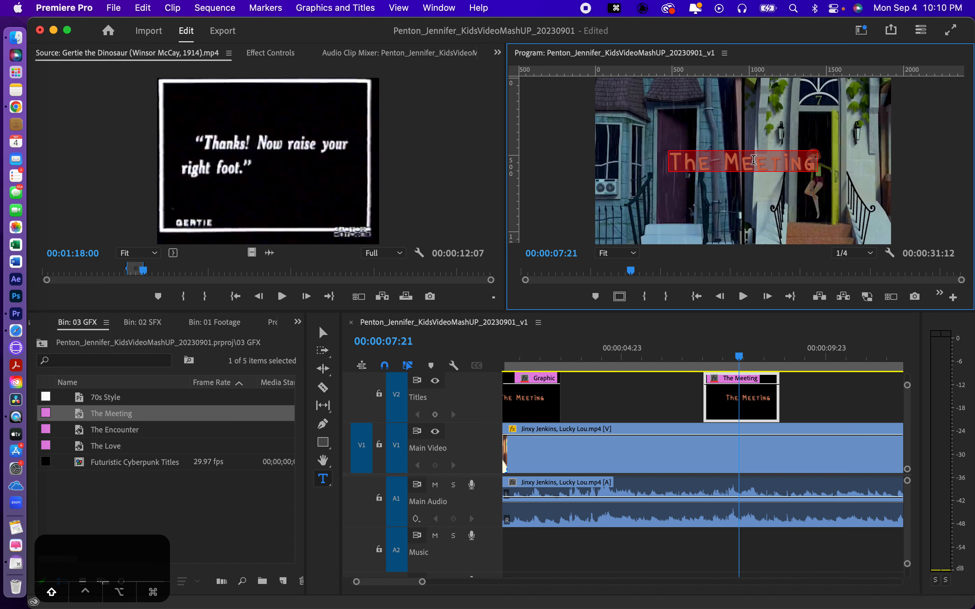
pyautogui.write('Oppent')
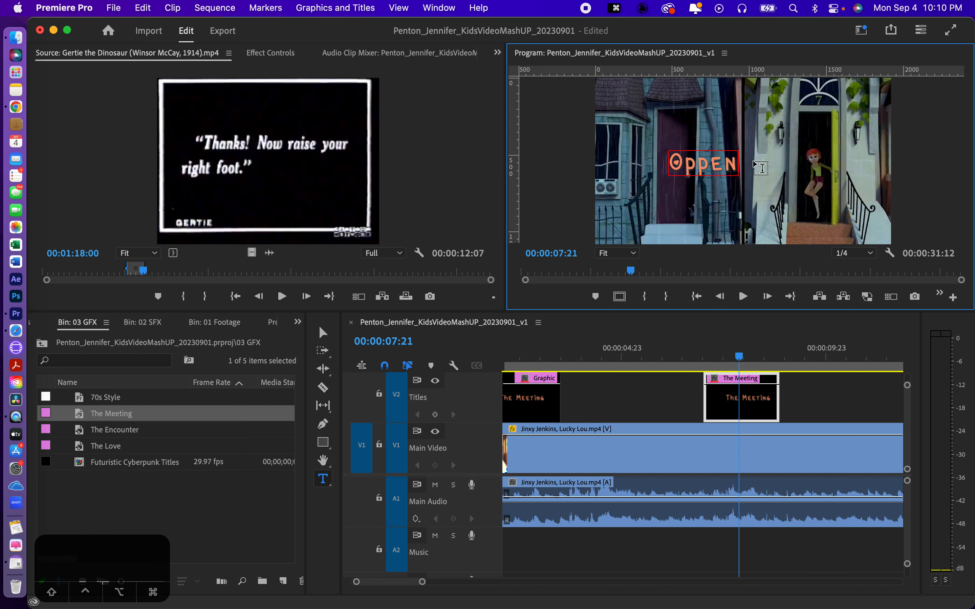
pyautogui.press('BackSpace')
pyautogui.press('BackSpace')
pyautogui.press('BackSpace')
pyautogui.write('en')
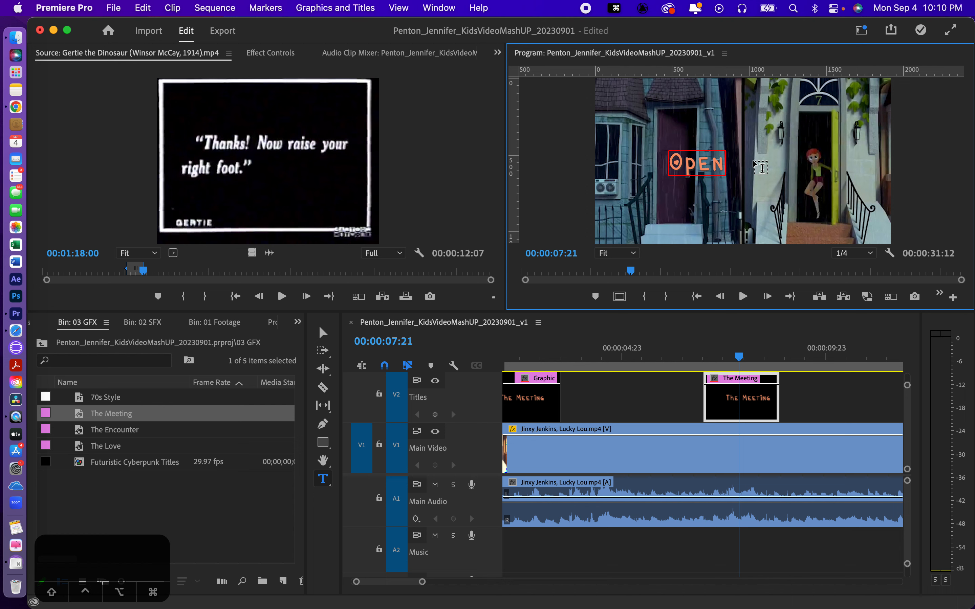
pyautogui.write('ing the')
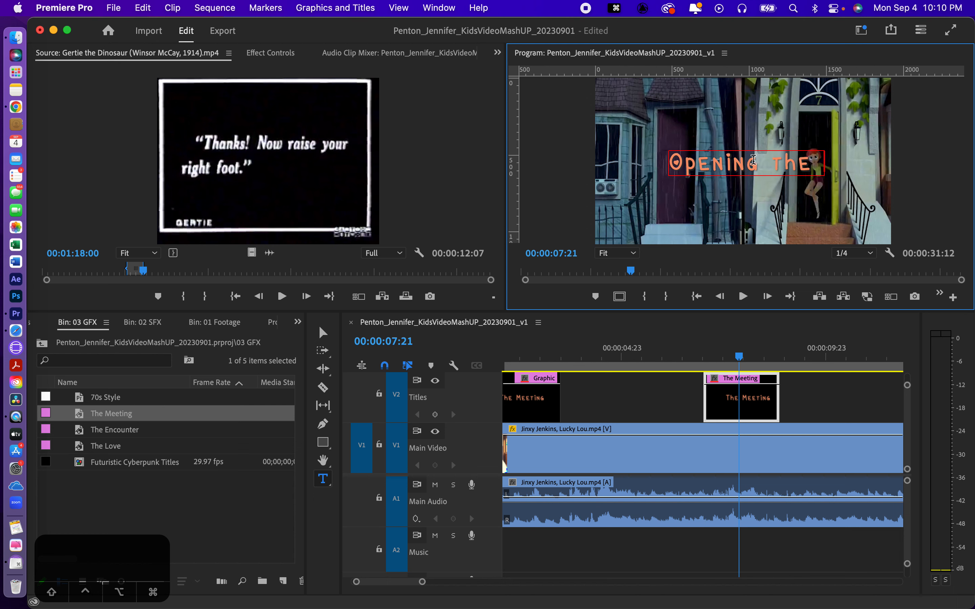
pyautogui.write(' Door')
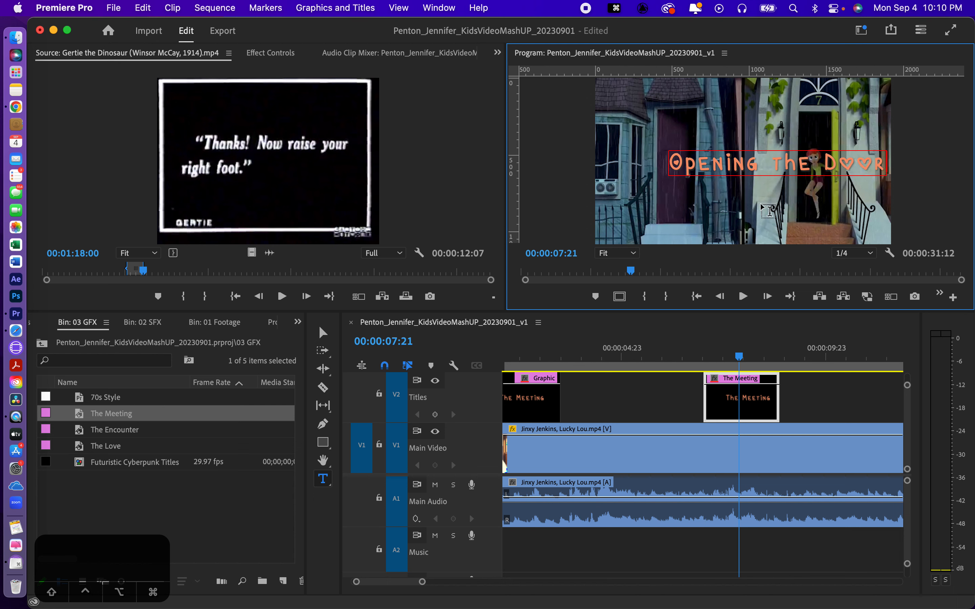
pyautogui.click(715, 401)
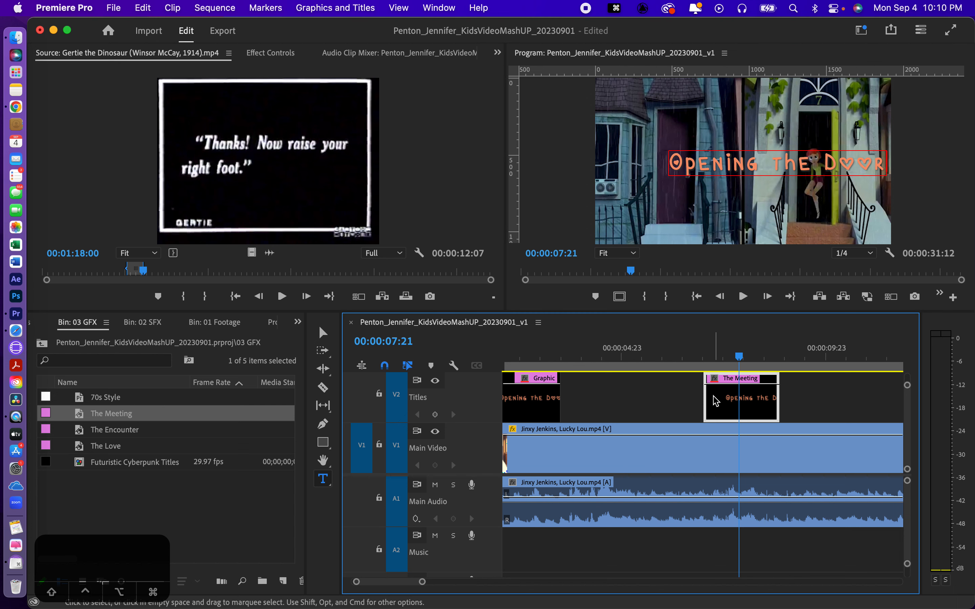
# - Move the playhead to 00:00:02:19 and delete the second The Meeting clip from the Titles track
pyautogui.click(532, 357)
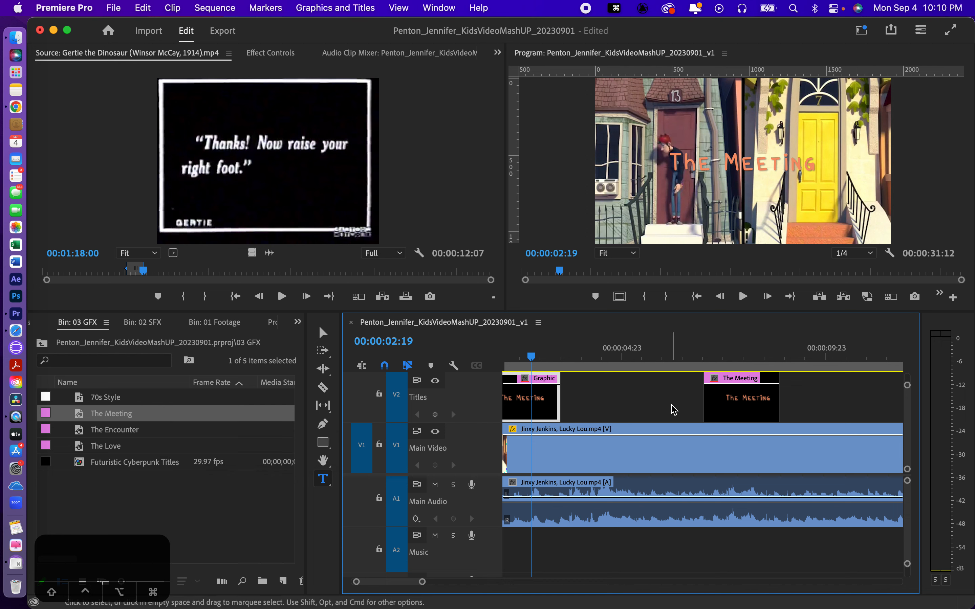
pyautogui.click(728, 408)
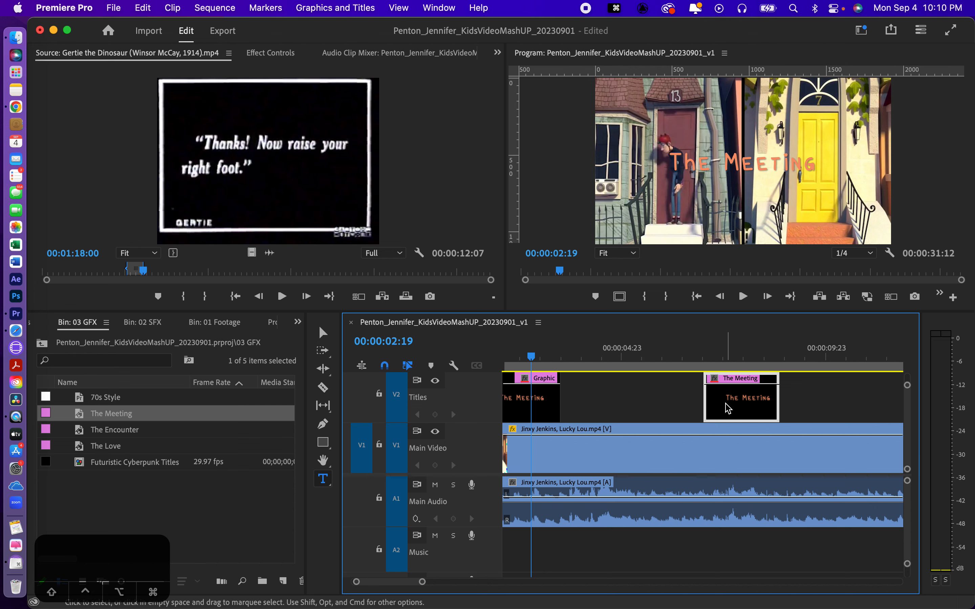
pyautogui.press('Delete')
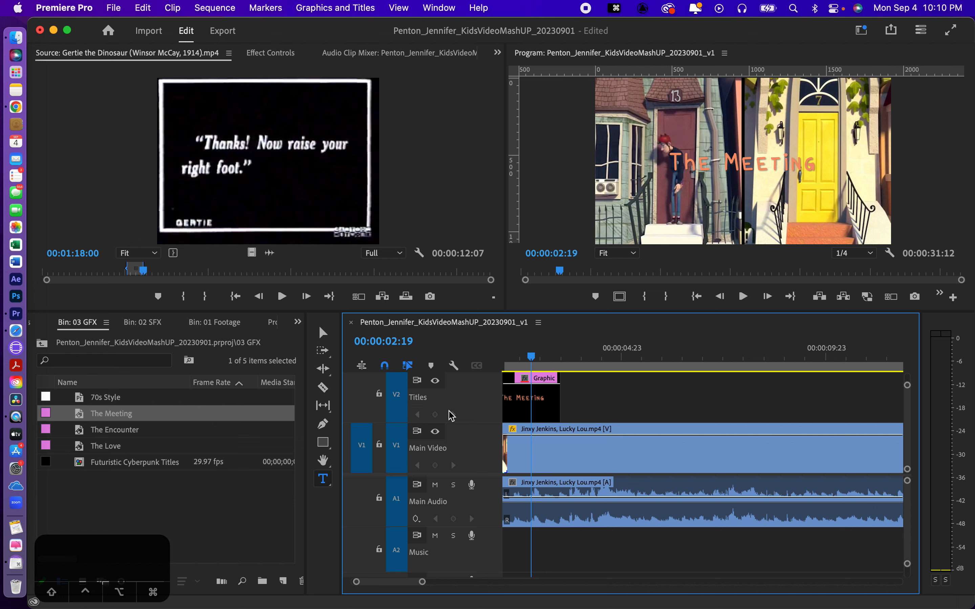
# - Create a text style named Romance from the text of the remaining The Meeting title
pyautogui.click(538, 410)
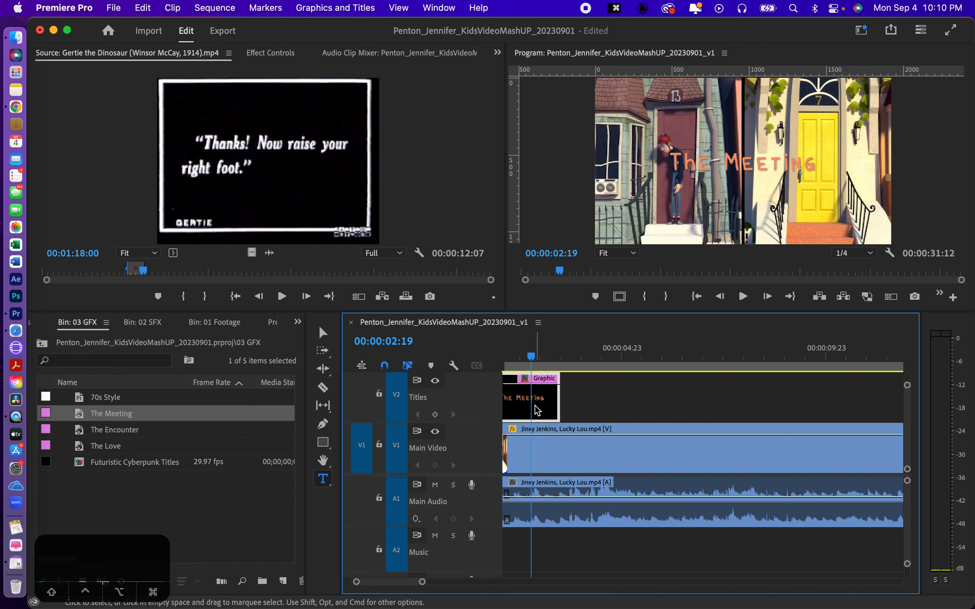
pyautogui.click(740, 176)
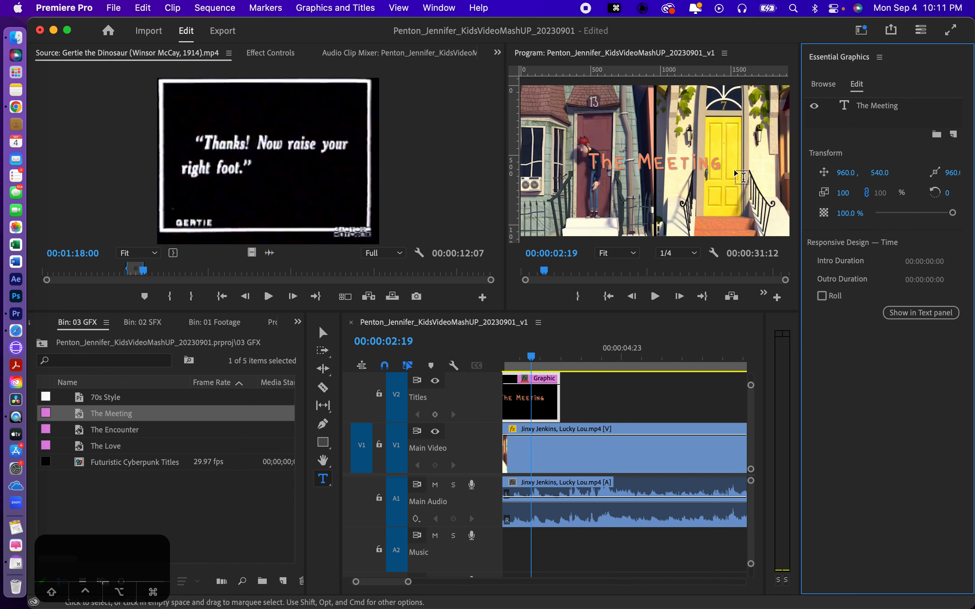
pyautogui.click(684, 167)
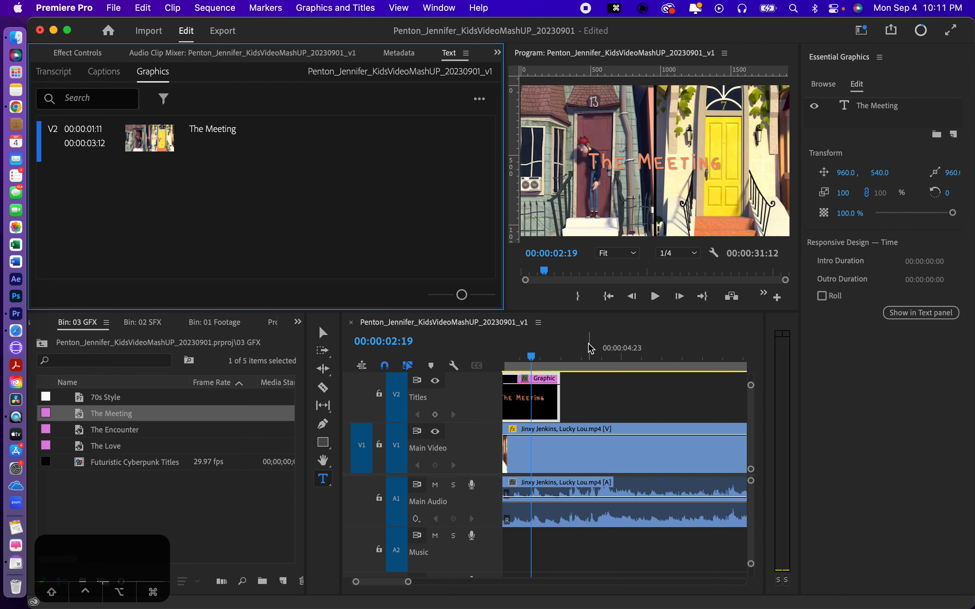
pyautogui.click(660, 158)
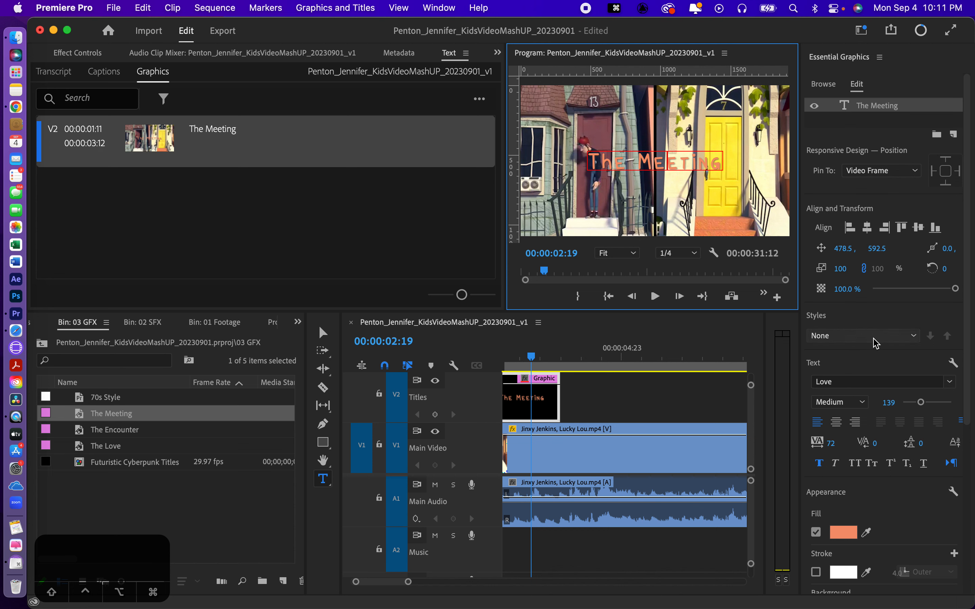
pyautogui.click(914, 337)
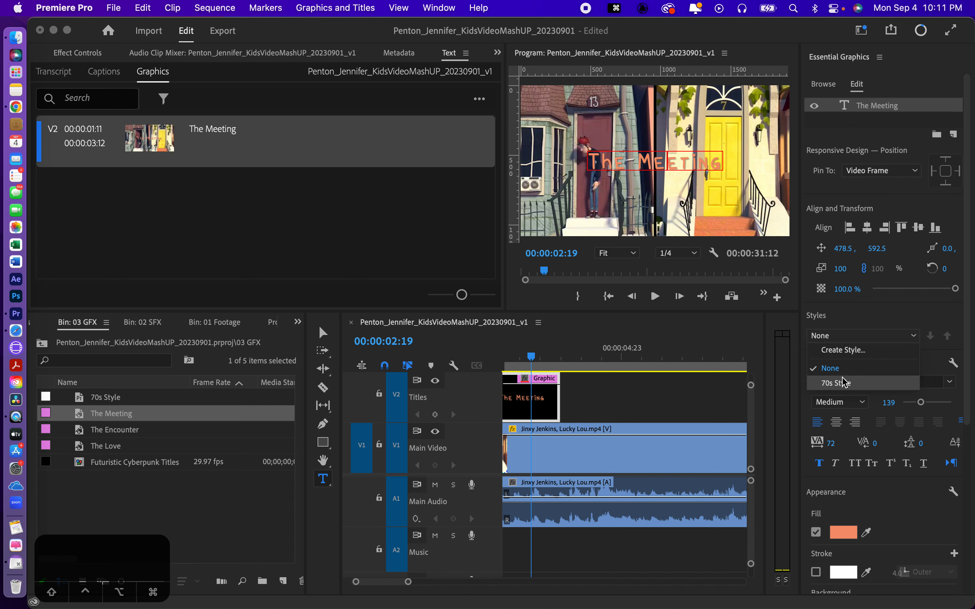
pyautogui.click(841, 351)
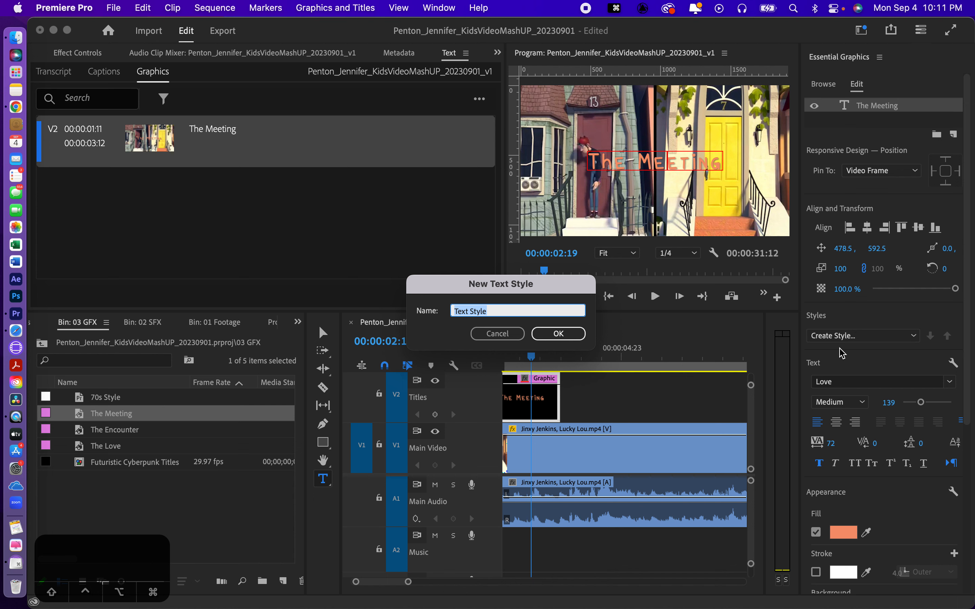
pyautogui.write('Romance')
pyautogui.click(558, 335)
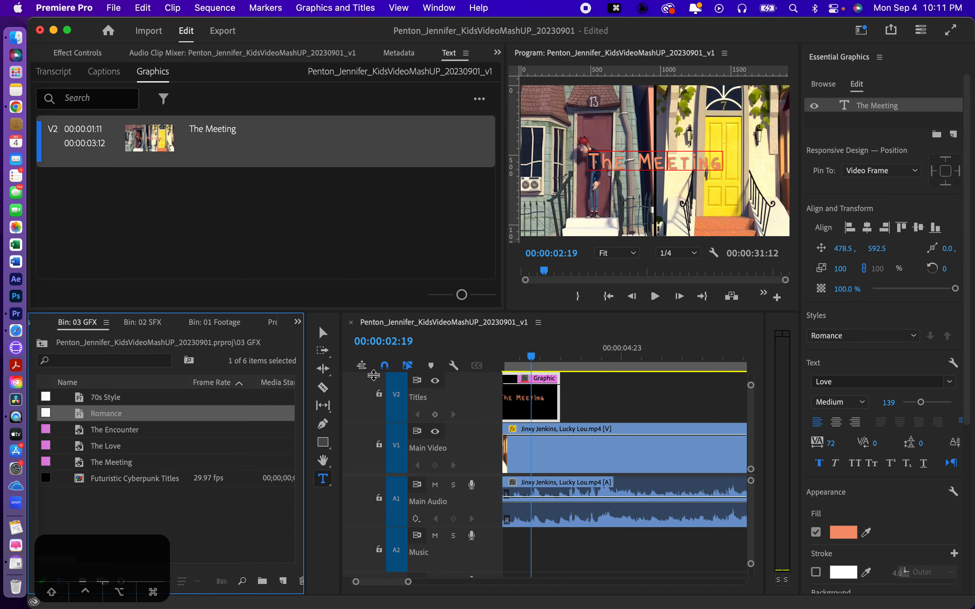
# - Place The Encounter source graphic on the Titles track at 00:00:05:03 and extend its end to 00:00:06:22
pyautogui.moveTo(533, 360); pyautogui.dragTo(628, 361)
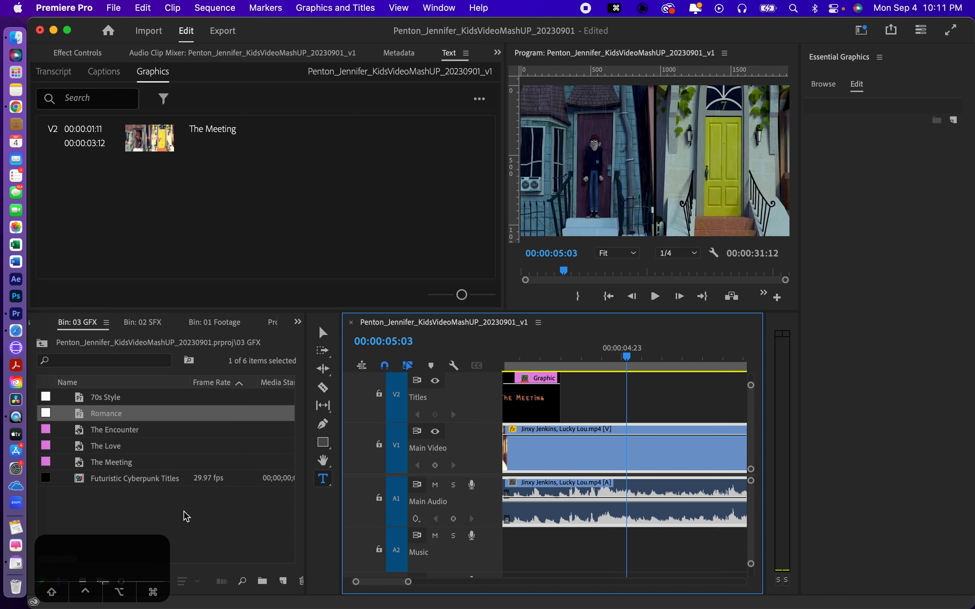
pyautogui.click(80, 432)
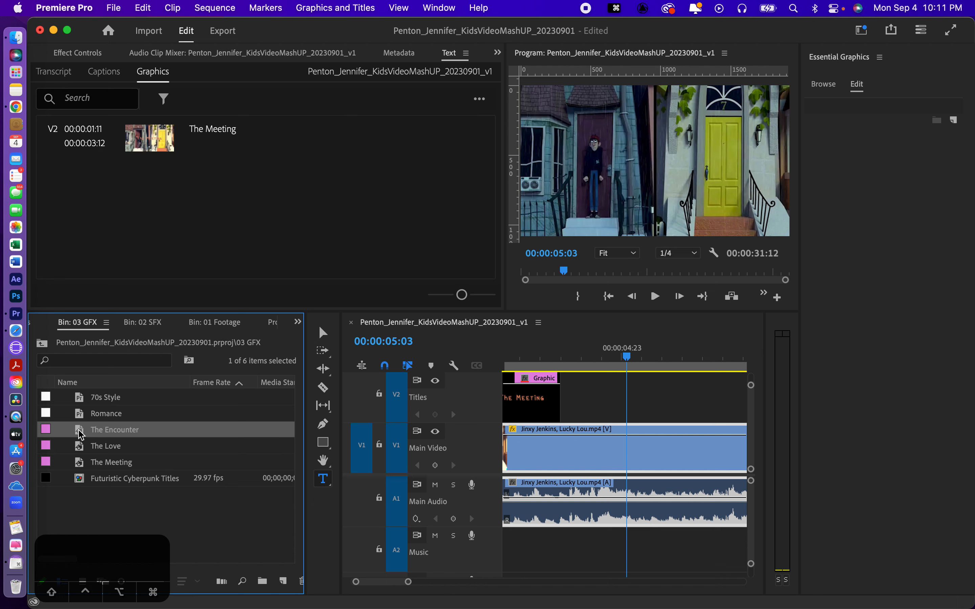
pyautogui.moveTo(80, 435); pyautogui.dragTo(628, 402)
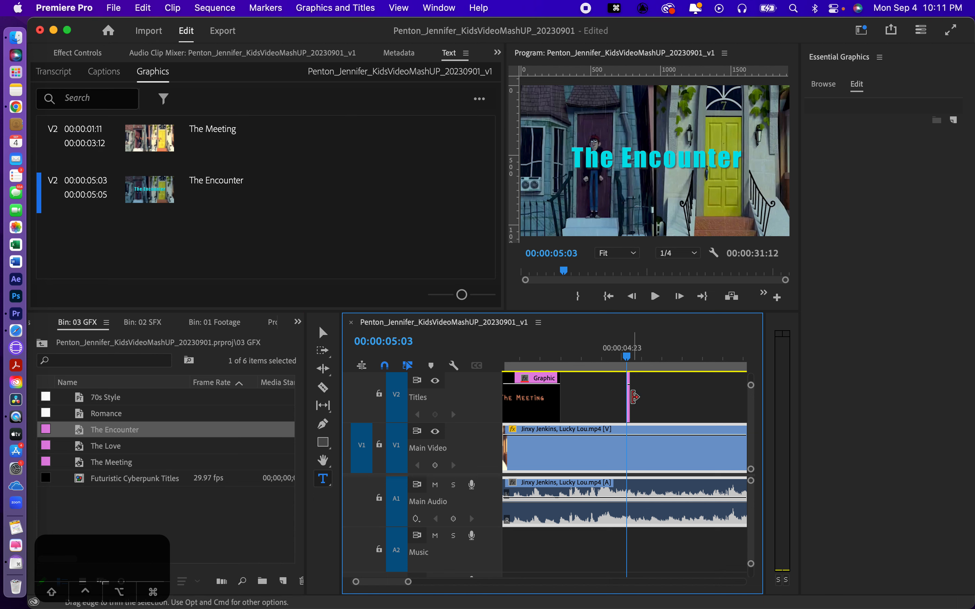
pyautogui.moveTo(633, 397); pyautogui.dragTo(702, 401)
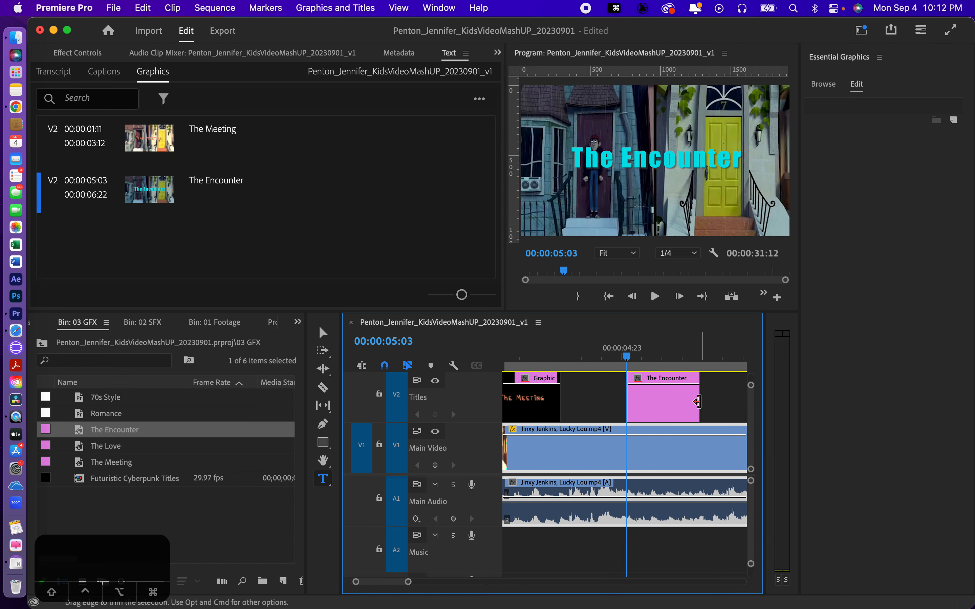
# - Move the playhead to 00:00:06:04 and apply the Romance style to The Encounter clip on the Titles track
pyautogui.click(669, 356)
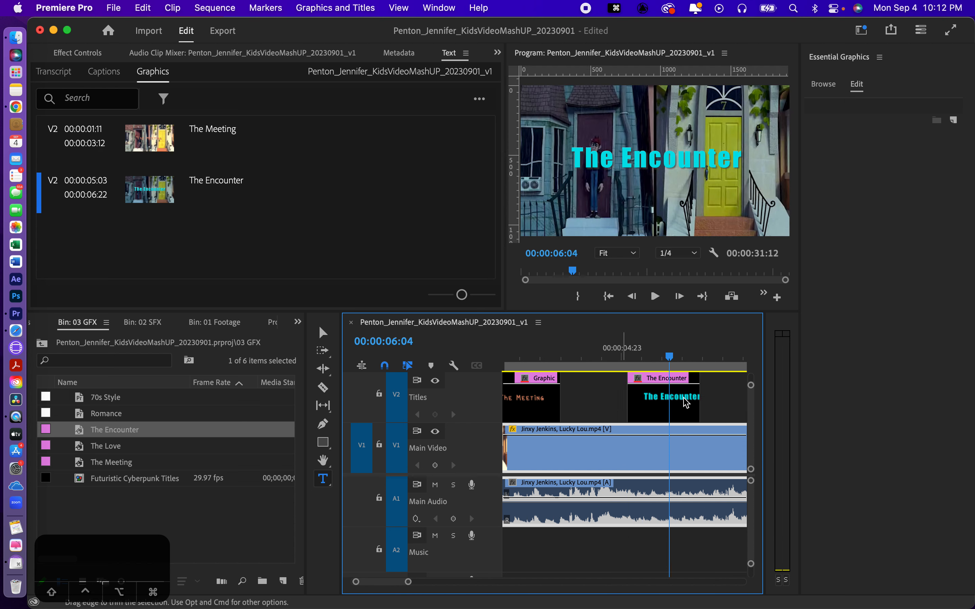
pyautogui.click(80, 416)
pyautogui.moveTo(81, 418); pyautogui.dragTo(653, 397)
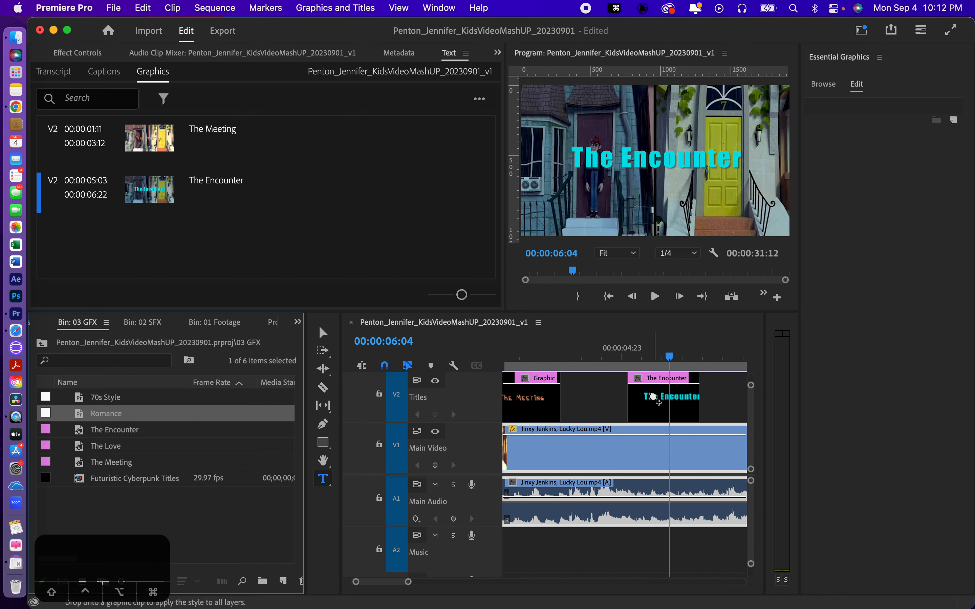
pyautogui.click(654, 399)
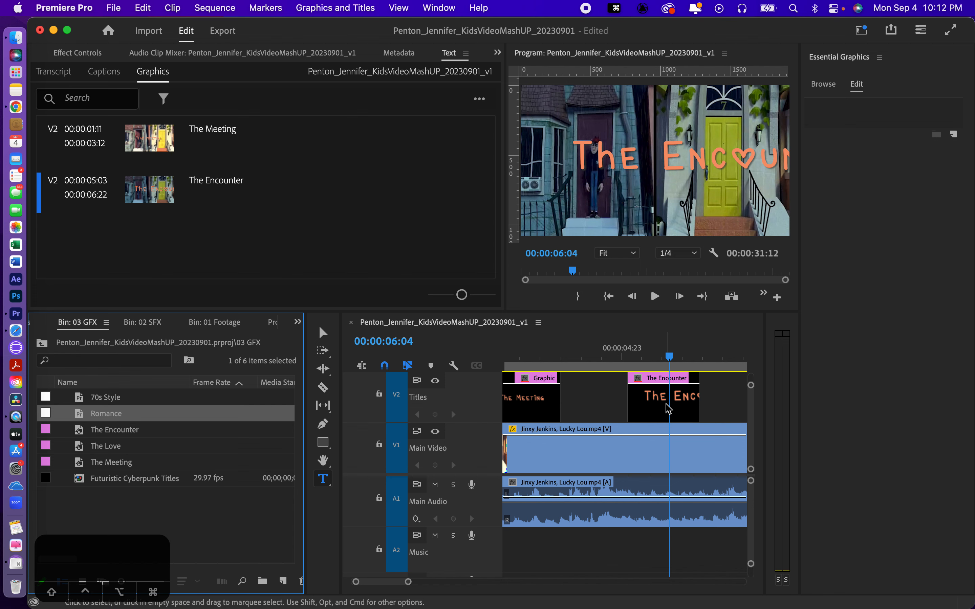
# - Try to reduce The Encounter title's font size to 50
pyautogui.click(653, 412)
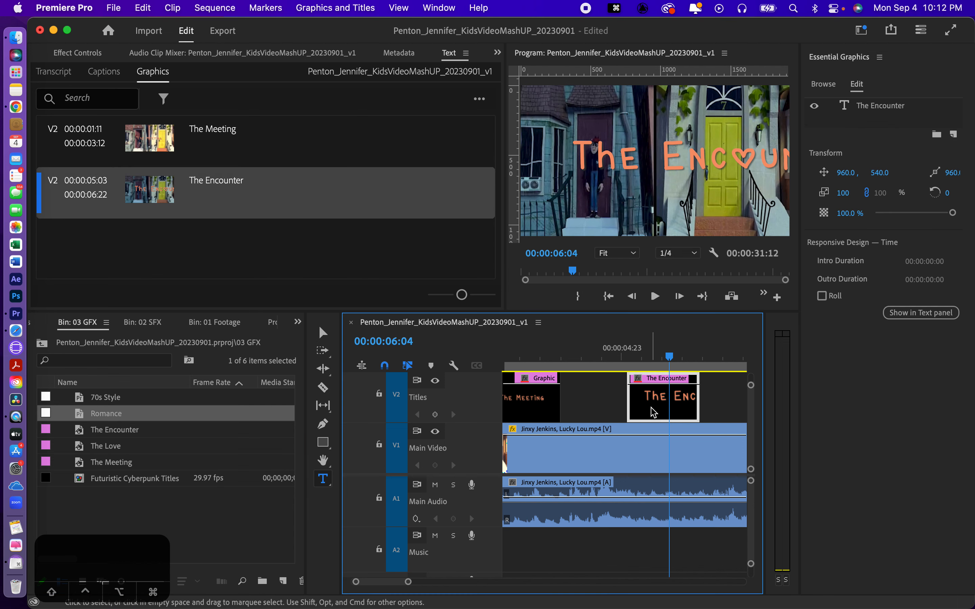
pyautogui.doubleClick(670, 157)
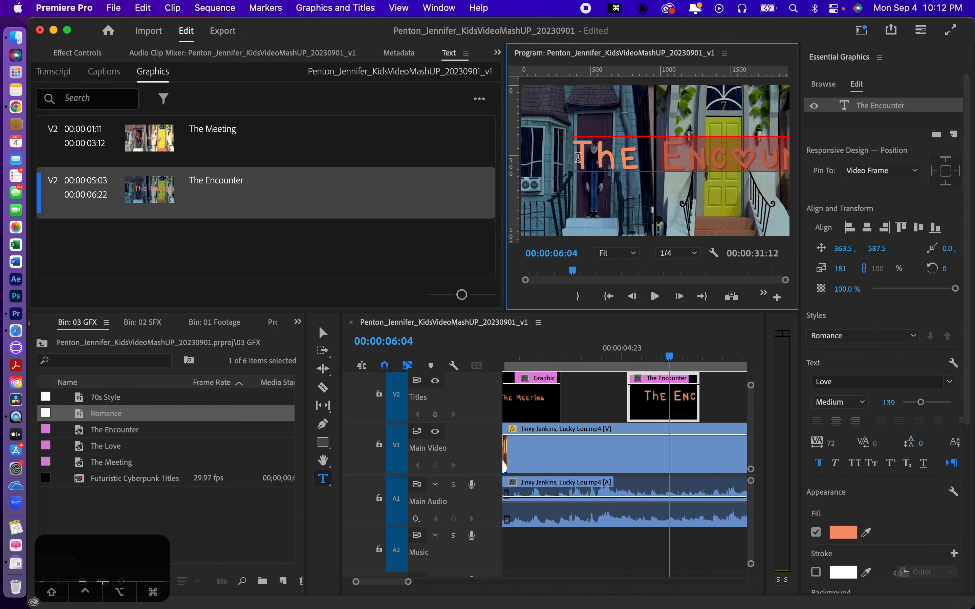
pyautogui.moveTo(576, 157); pyautogui.dragTo(793, 165)
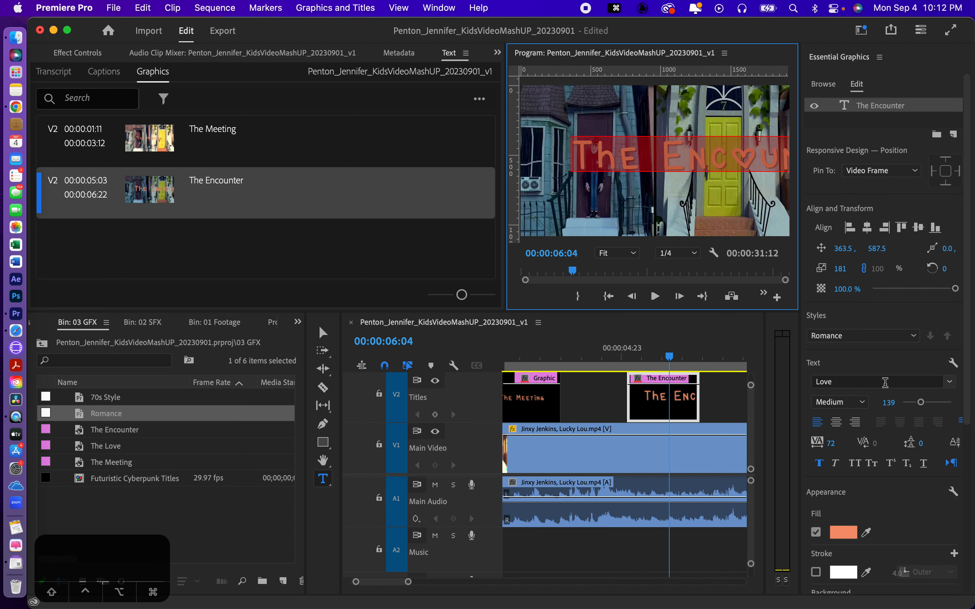
pyautogui.moveTo(921, 403); pyautogui.dragTo(909, 403)
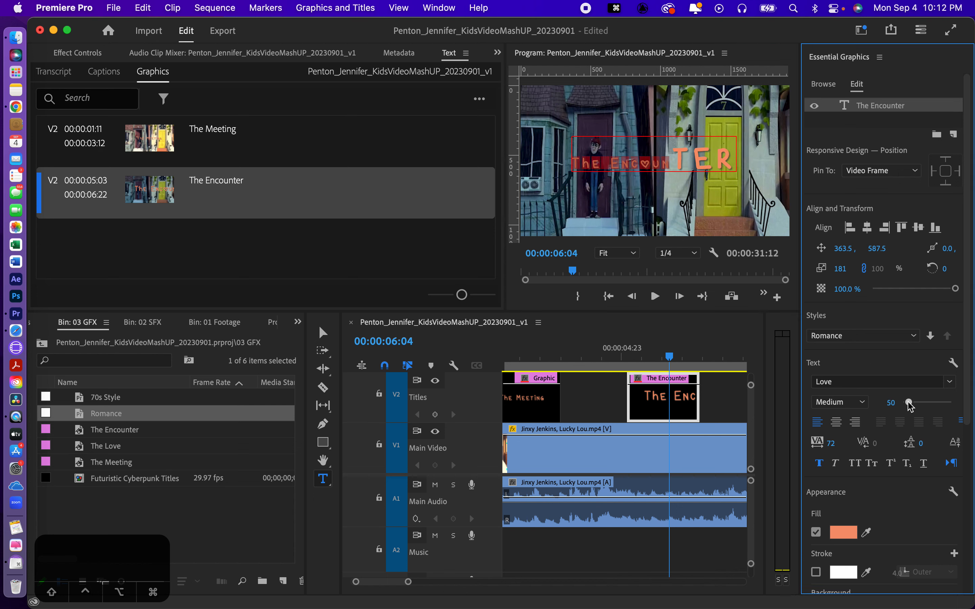
pyautogui.click(669, 148)
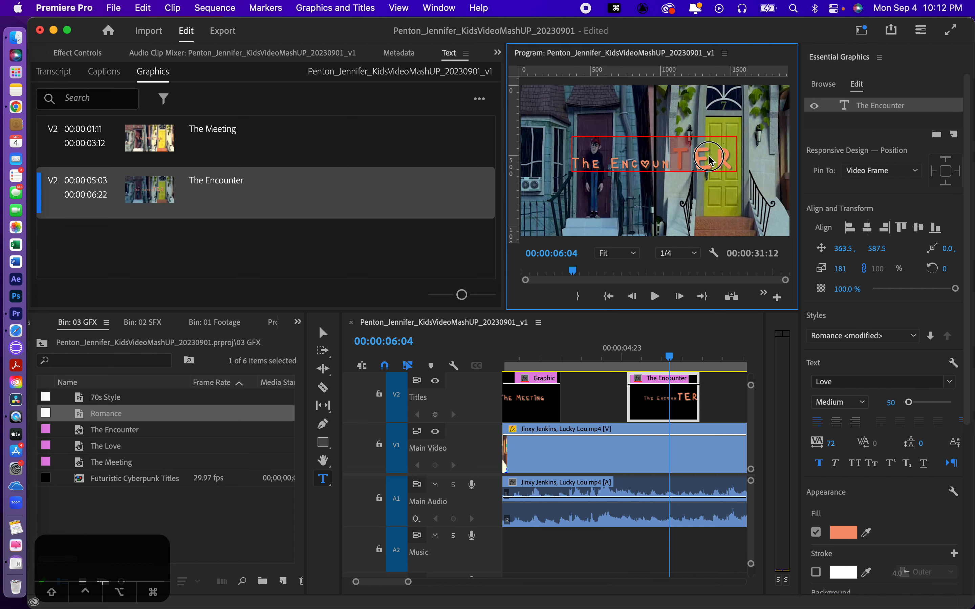
# - Set the font size of the entire The Encounter text to 67 and centre it horizontally and vertically in the frame
pyautogui.click(724, 158)
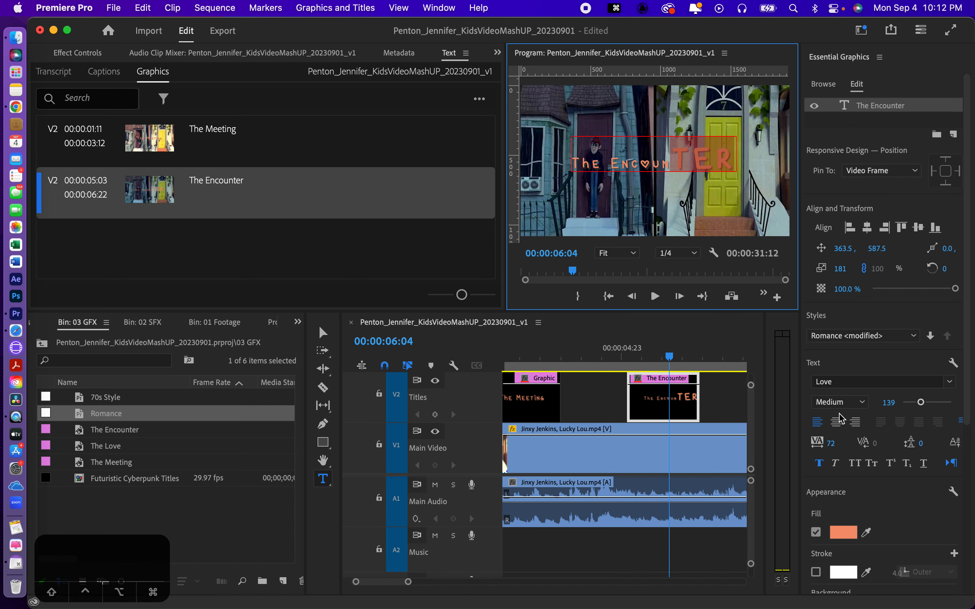
pyautogui.click(732, 157)
pyautogui.click(634, 154)
pyautogui.moveTo(633, 153); pyautogui.dragTo(571, 152)
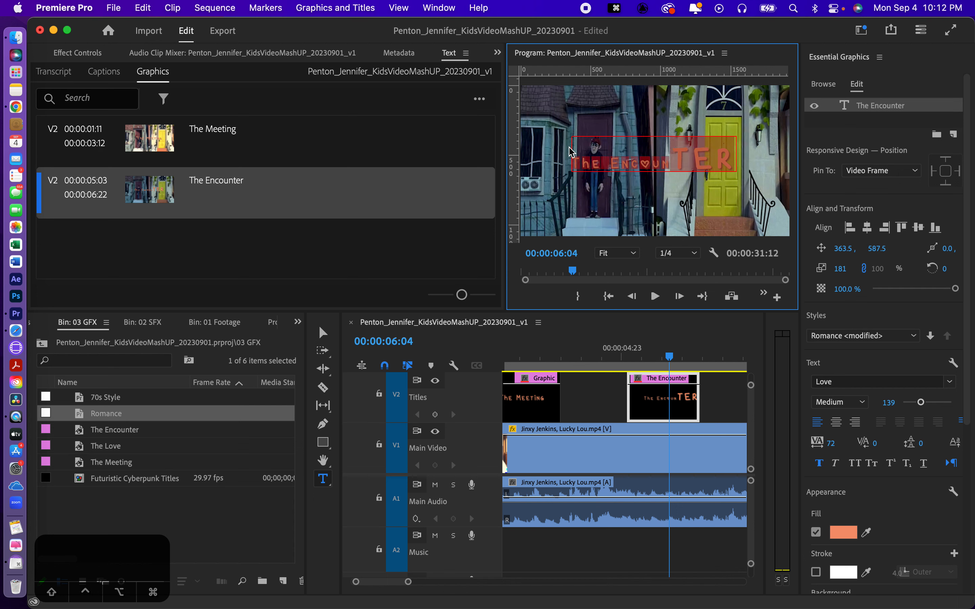
pyautogui.click(914, 404)
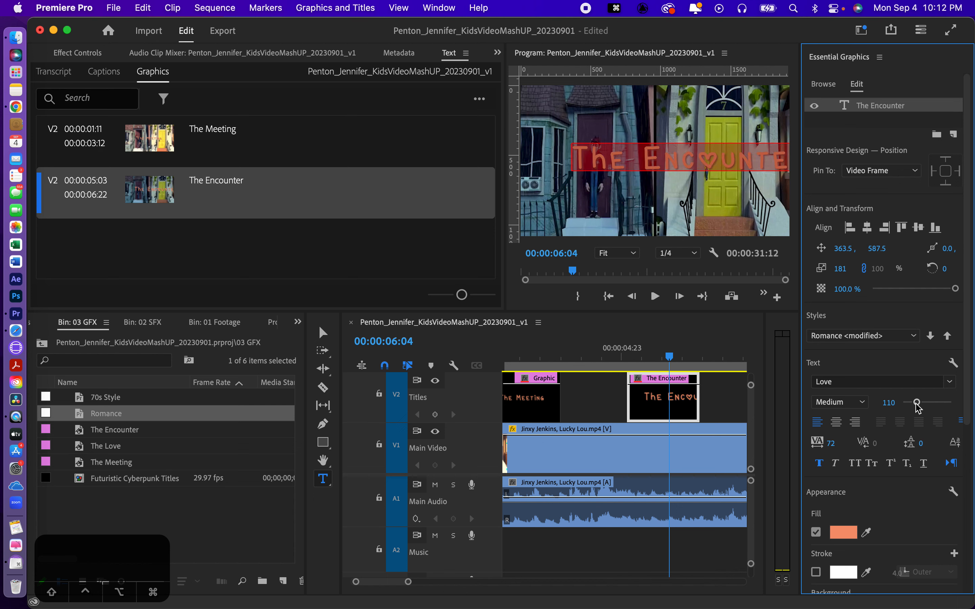
pyautogui.moveTo(917, 400); pyautogui.dragTo(911, 403)
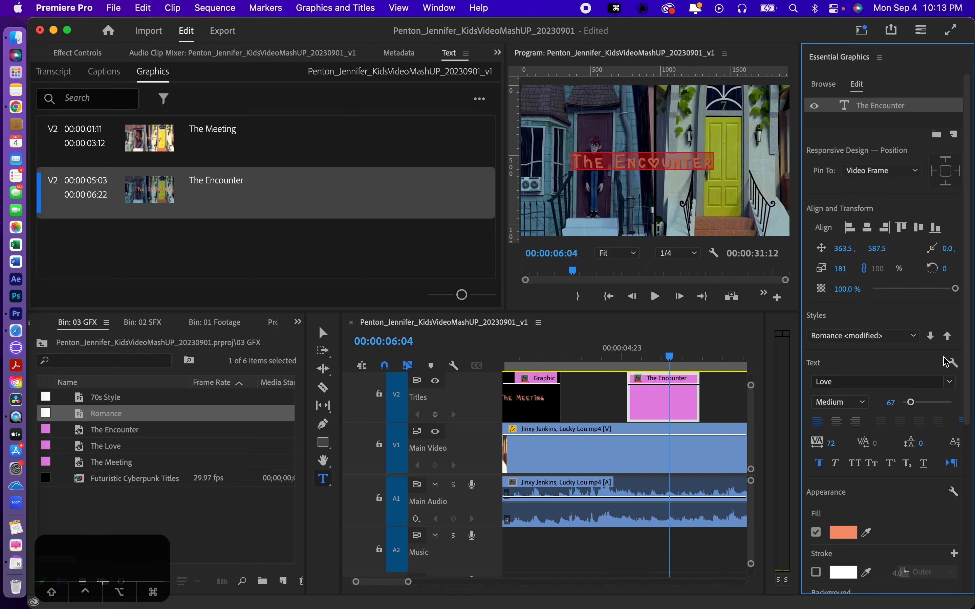
pyautogui.click(867, 228)
pyautogui.click(917, 228)
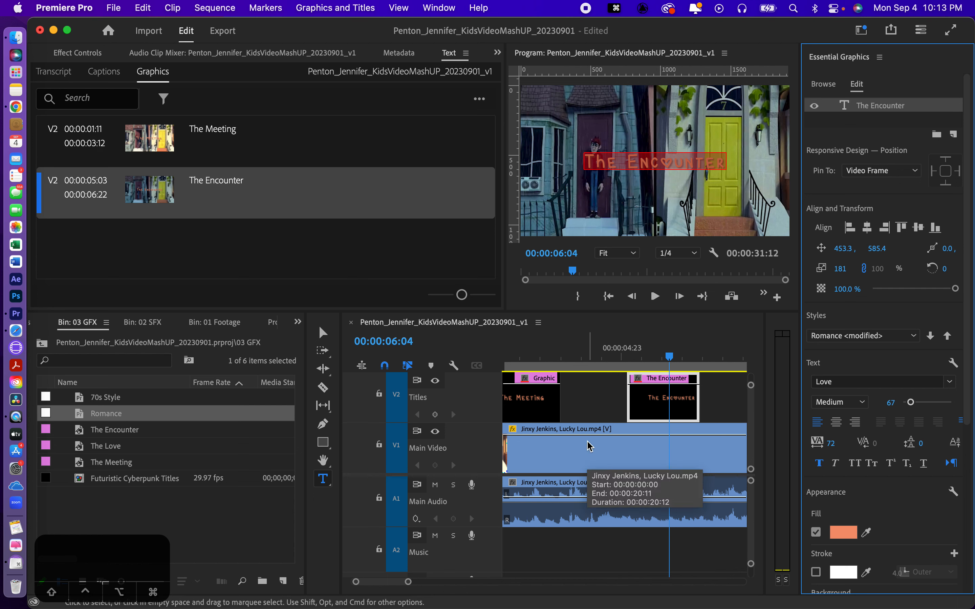
# - Move the playhead back over The Meeting title at 00:00:01:19
pyautogui.click(669, 358)
pyautogui.moveTo(669, 357); pyautogui.dragTo(512, 360)
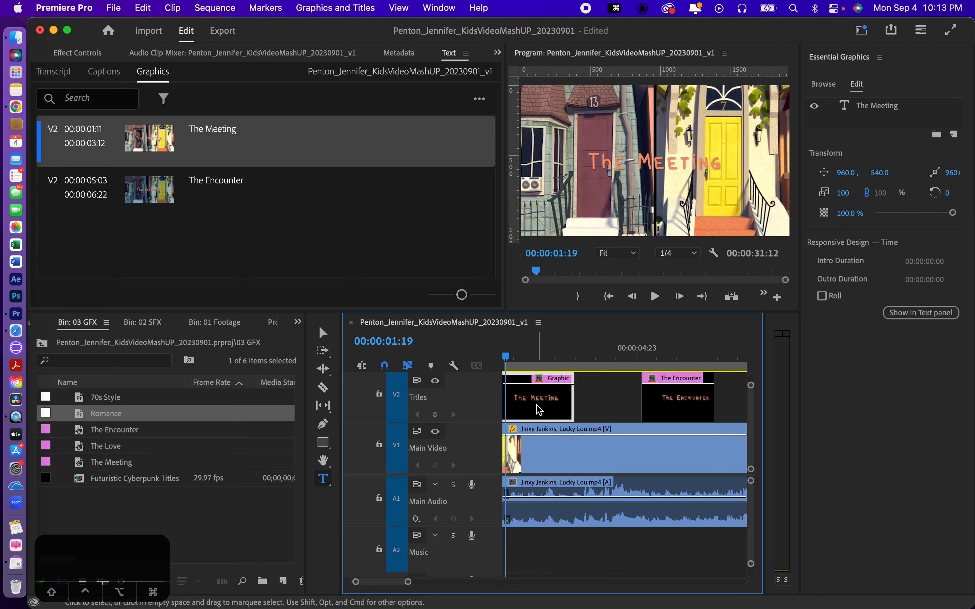
# - Compare the styled look of The Meeting and The Encounter titles, viewing The Encounter at 00:00:05:15
pyautogui.click(669, 401)
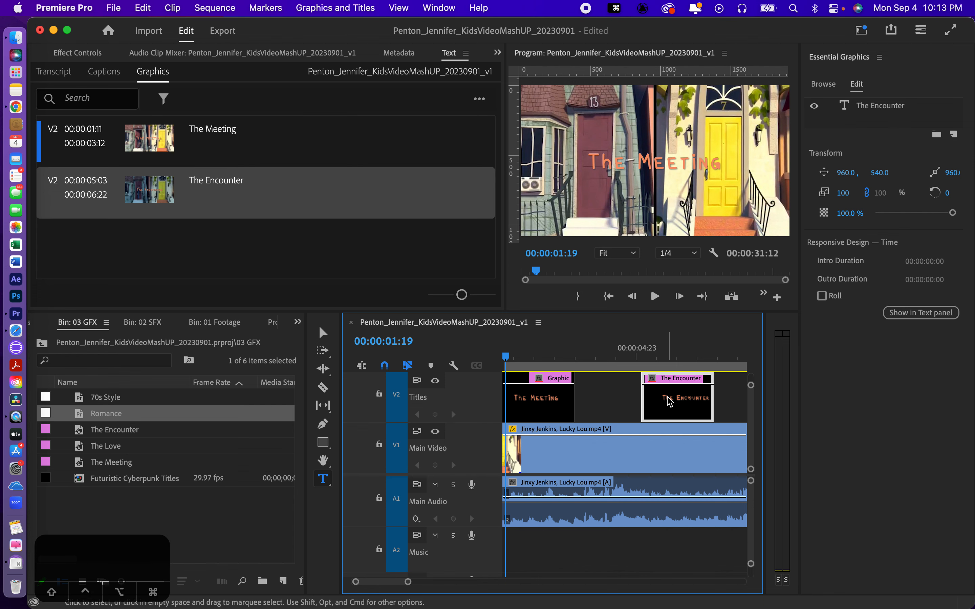
pyautogui.click(662, 160)
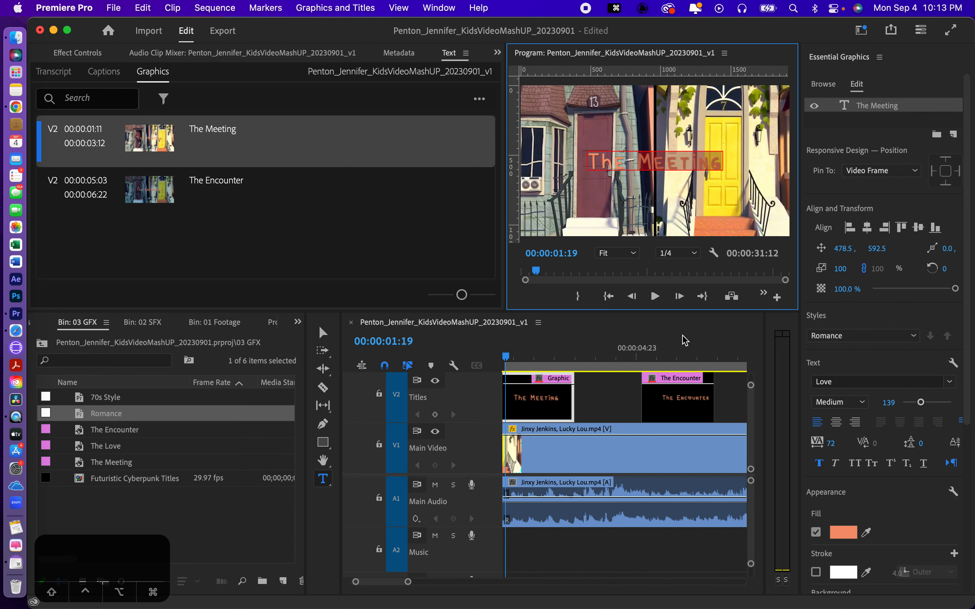
pyautogui.click(663, 355)
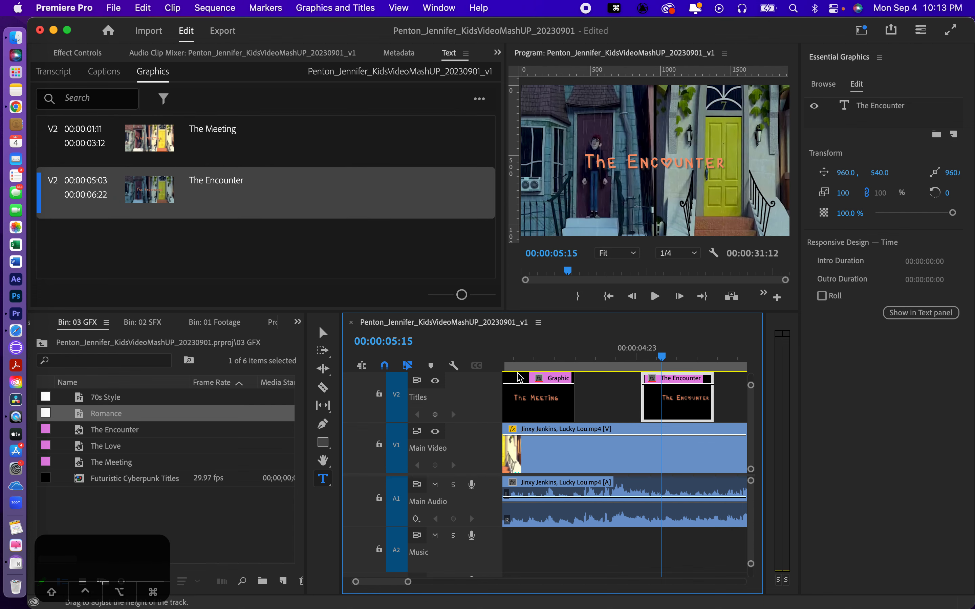
pyautogui.click(523, 354)
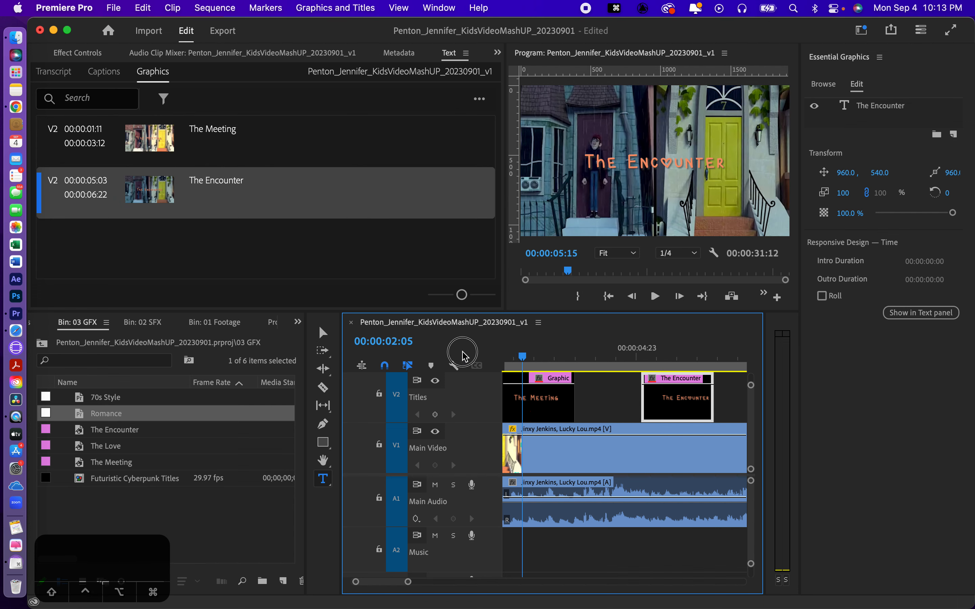
# - Return the playhead to the sequence start and move The Encounter title to start at 00:00:20:12, where the second video clip begins
pyautogui.press('Home')
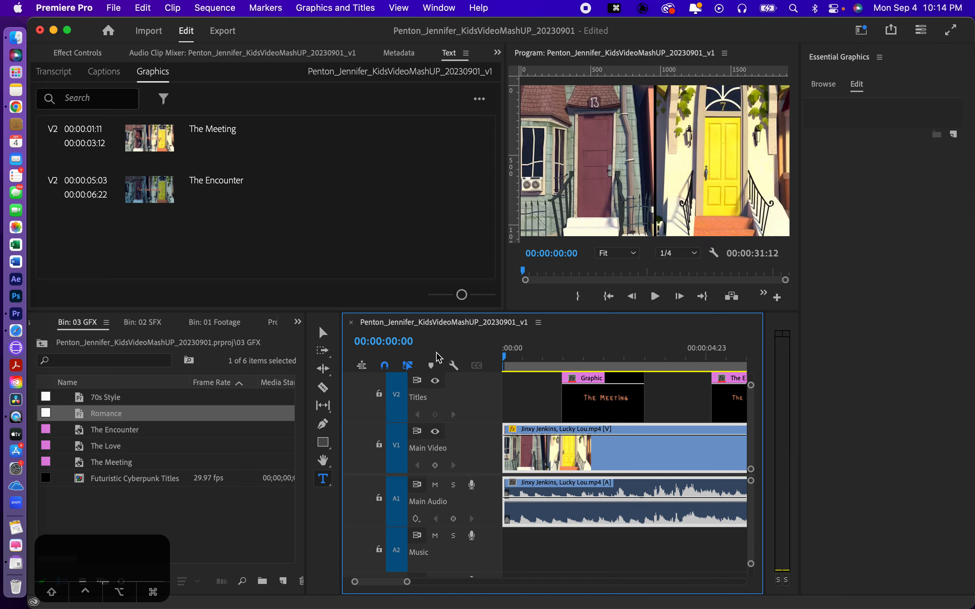
pyautogui.moveTo(408, 584); pyautogui.dragTo(480, 590)
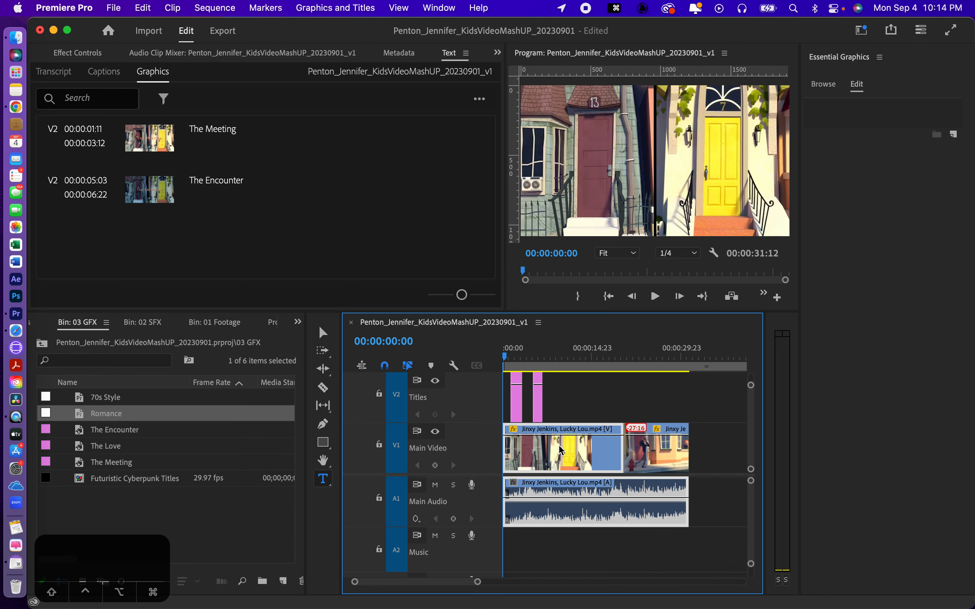
pyautogui.click(538, 397)
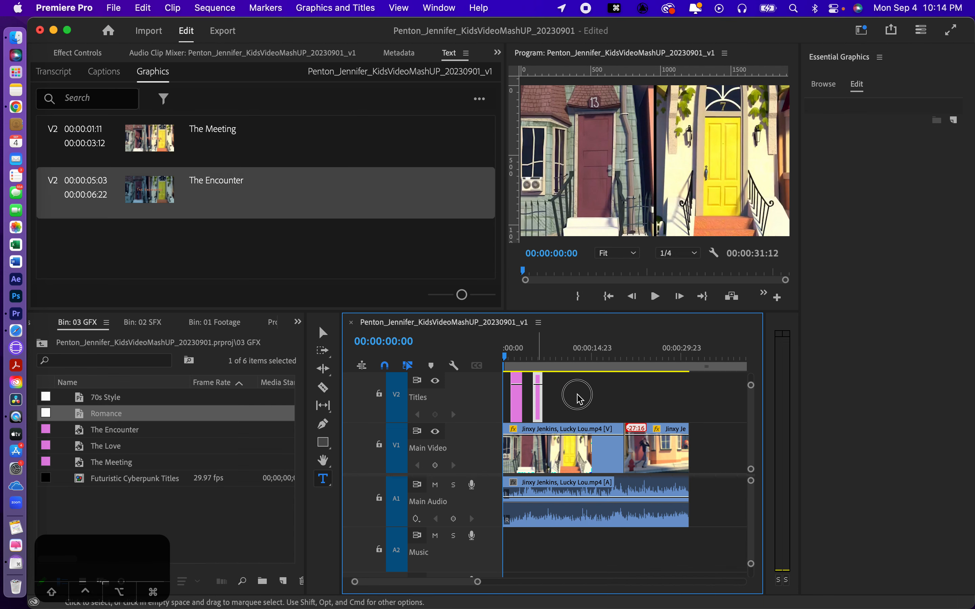
pyautogui.moveTo(579, 399); pyautogui.dragTo(630, 407)
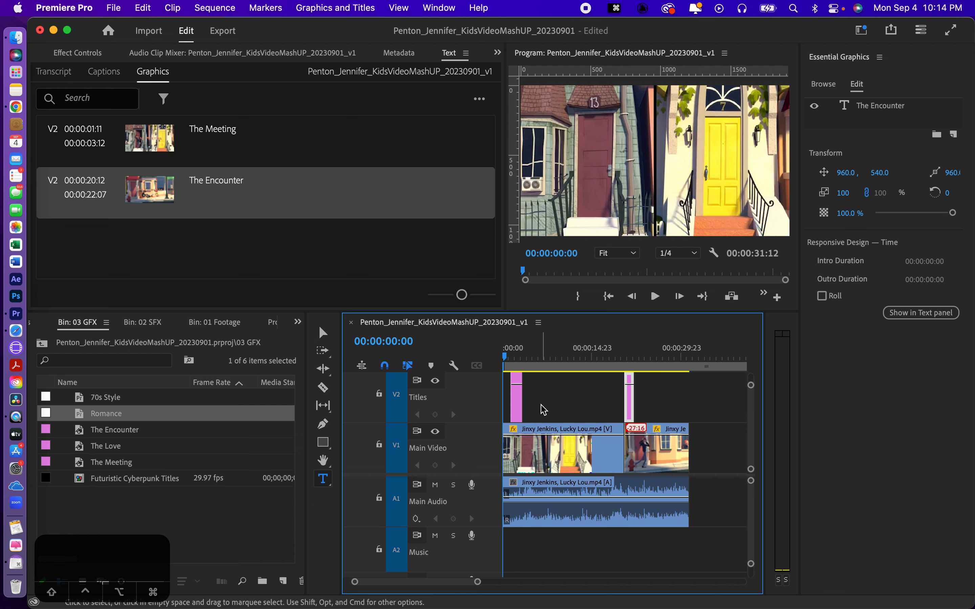
# - Play the opening, extend the start of The Meeting title to 00:00:00:00, and return the playhead to the sequence start
pyautogui.press('space')
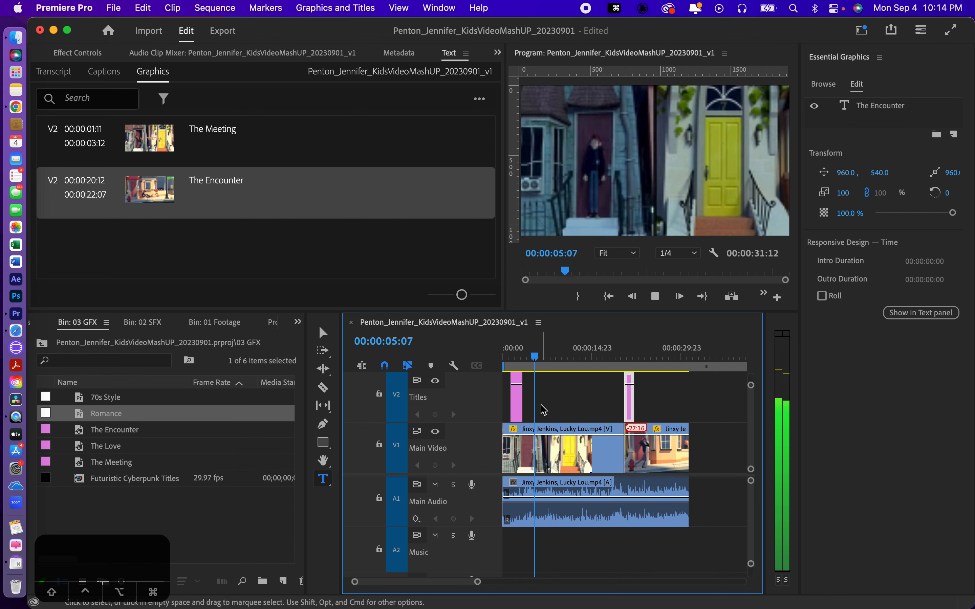
pyautogui.press('space')
pyautogui.moveTo(477, 584); pyautogui.dragTo(462, 585)
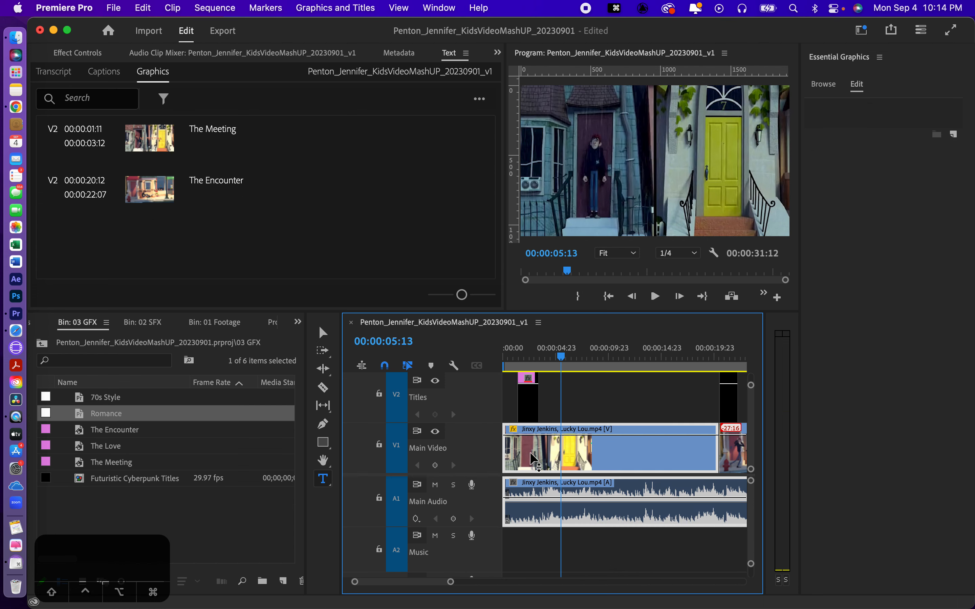
pyautogui.moveTo(522, 394); pyautogui.dragTo(510, 392)
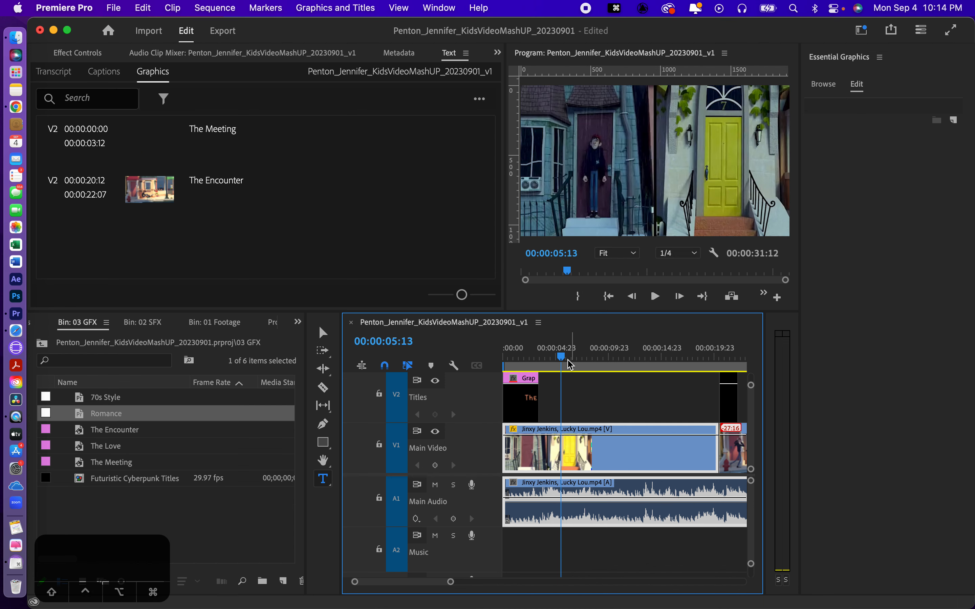
pyautogui.moveTo(562, 356); pyautogui.dragTo(466, 357)
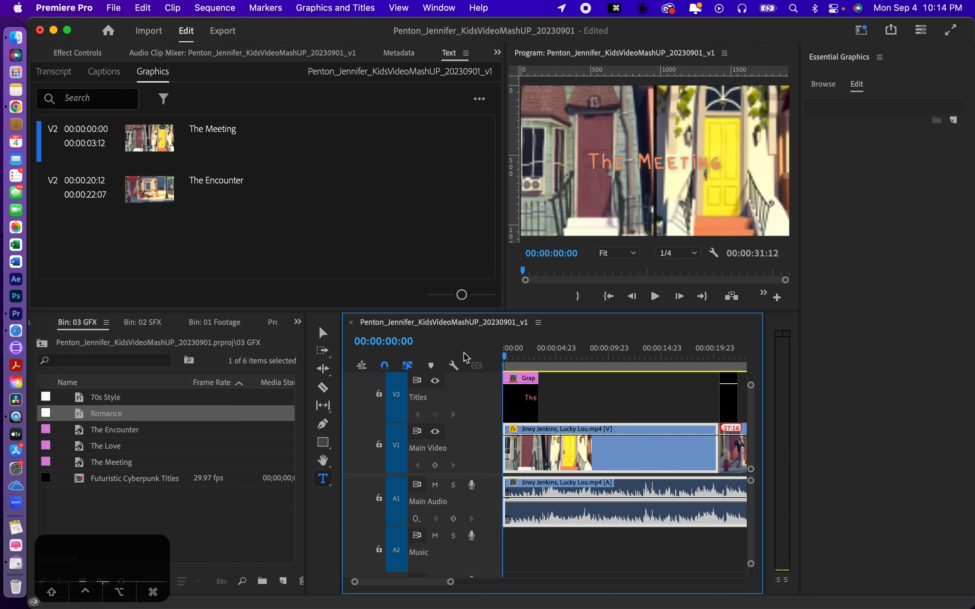
# - Move The Meeting title on the Titles track so that it starts at 00:00:00:19
pyautogui.click(520, 402)
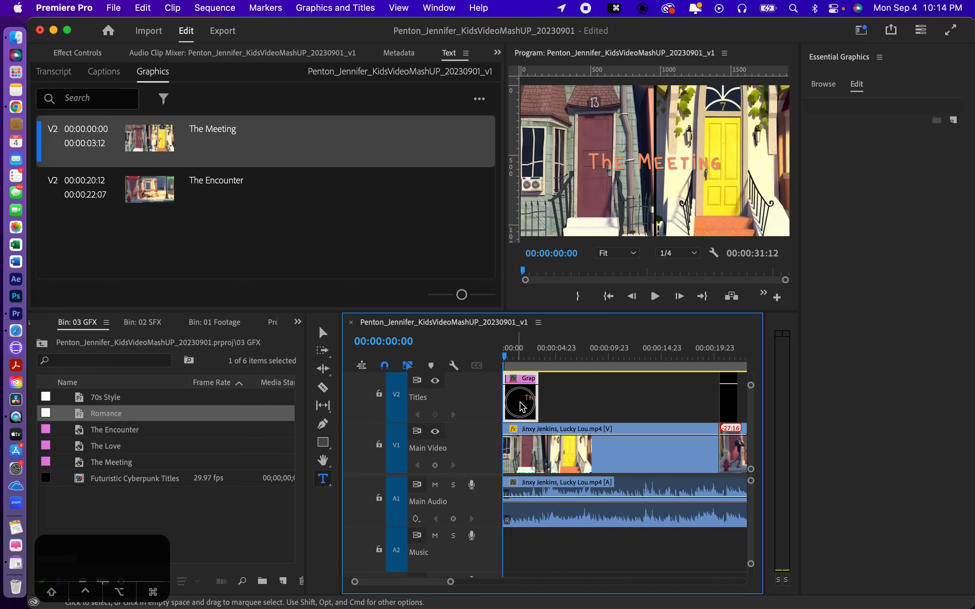
pyautogui.moveTo(525, 407); pyautogui.dragTo(517, 535)
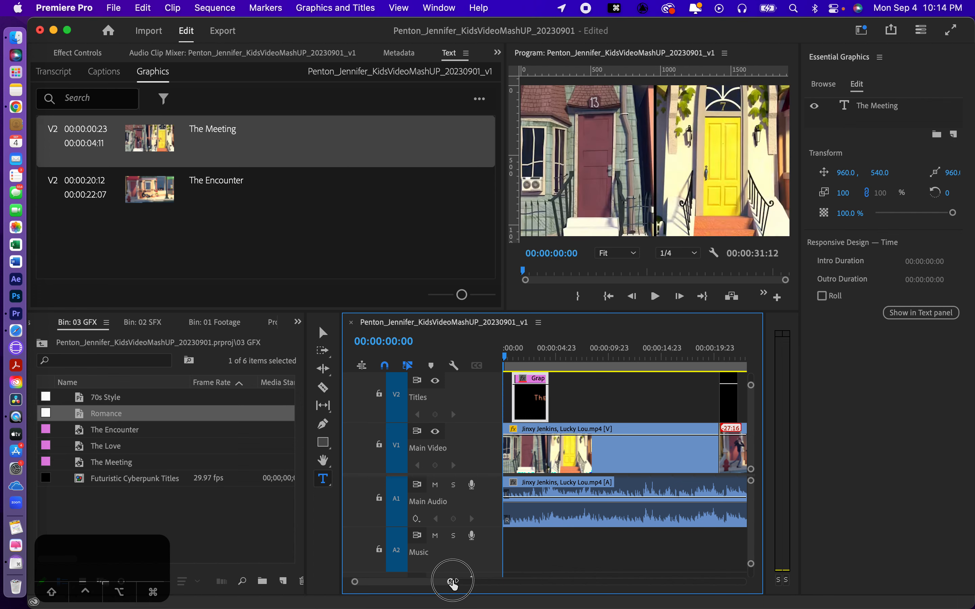
pyautogui.moveTo(453, 583); pyautogui.dragTo(425, 582)
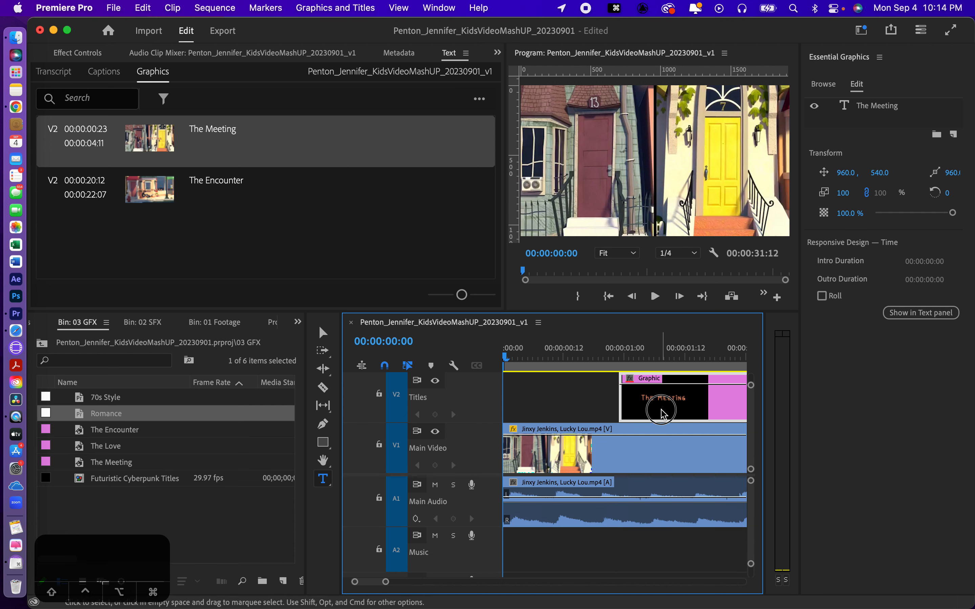
pyautogui.moveTo(662, 413); pyautogui.dragTo(640, 432)
pyautogui.moveTo(612, 512); pyautogui.dragTo(604, 497)
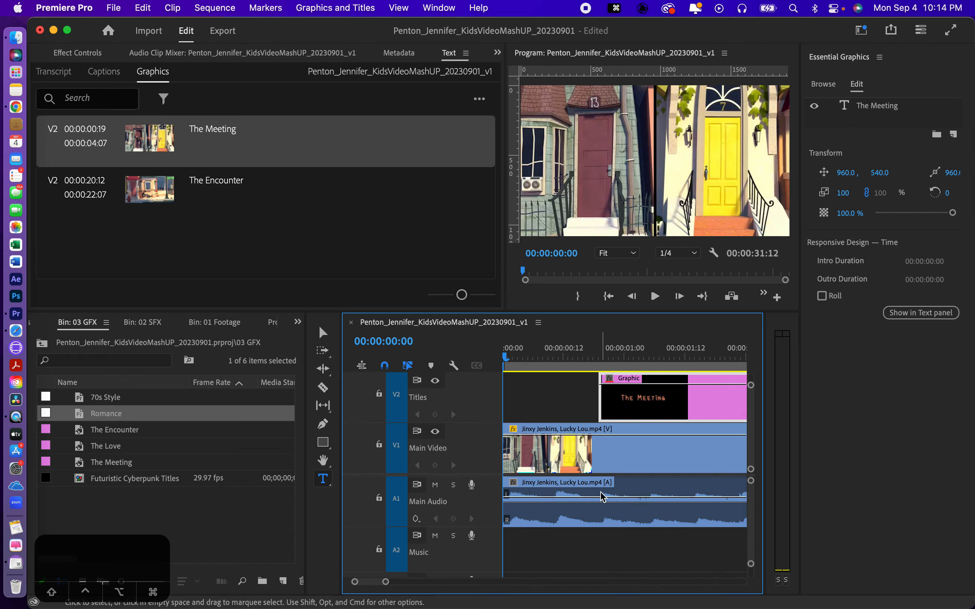
# - Play the sequence up to 00:00:28:00 and trim the end of the second Main Video clip to that point
pyautogui.press('space')
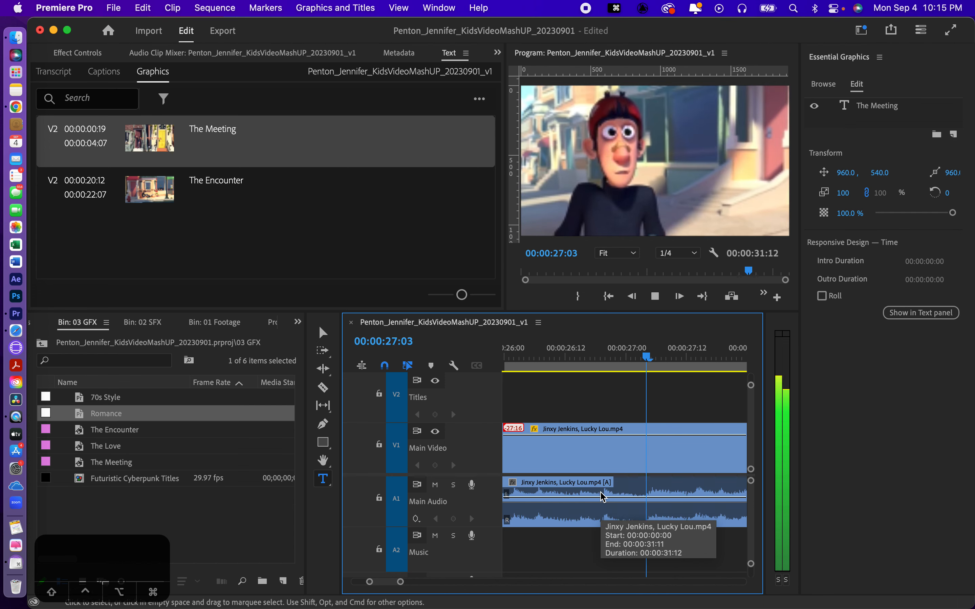
pyautogui.press('space')
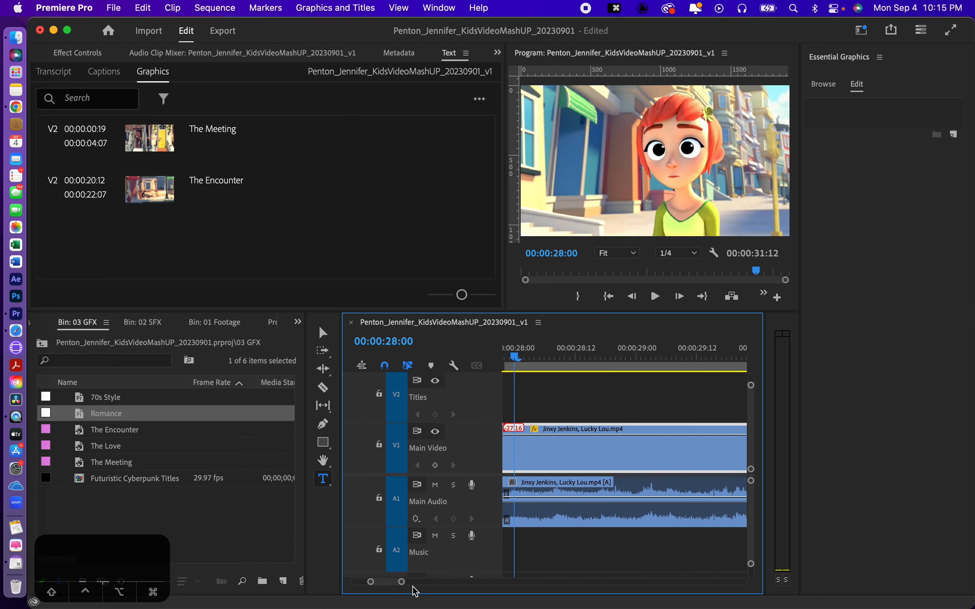
pyautogui.moveTo(401, 585); pyautogui.dragTo(442, 592)
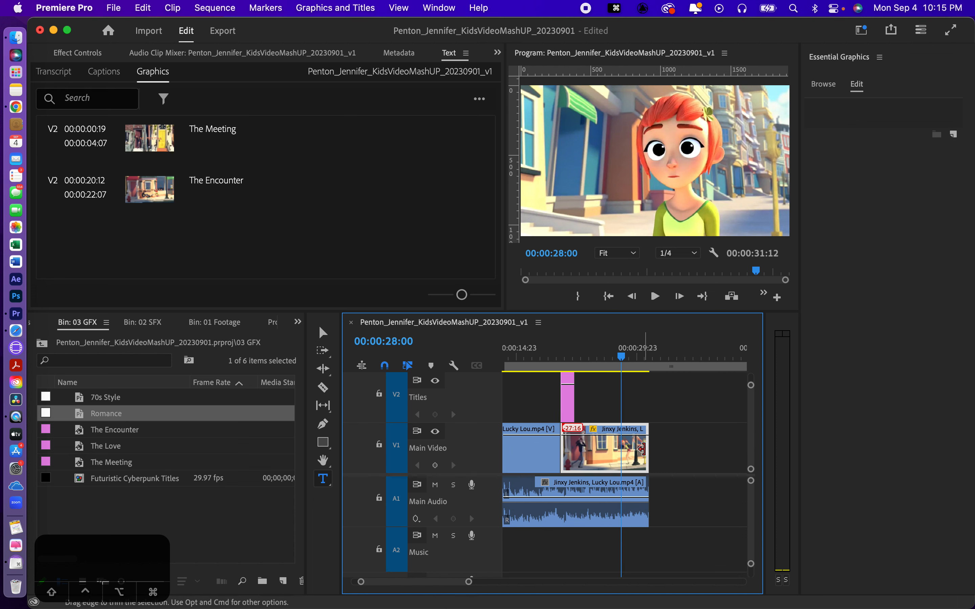
pyautogui.moveTo(643, 447); pyautogui.dragTo(619, 448)
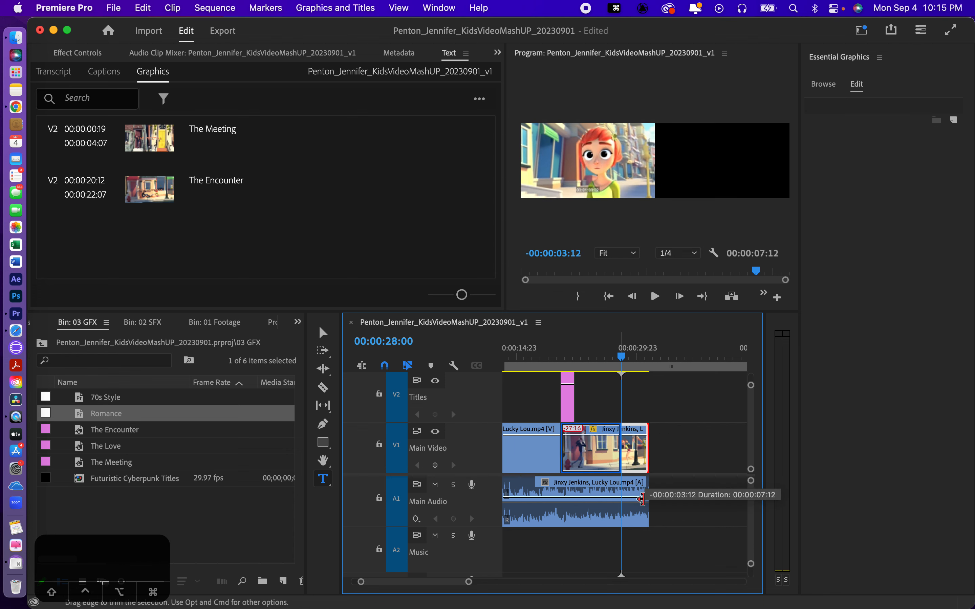
# - Undo the ripple trim on the Main Audio clip and trim only its end to 00:00:28:00, level with the video's end
pyautogui.moveTo(643, 502); pyautogui.dragTo(625, 501)
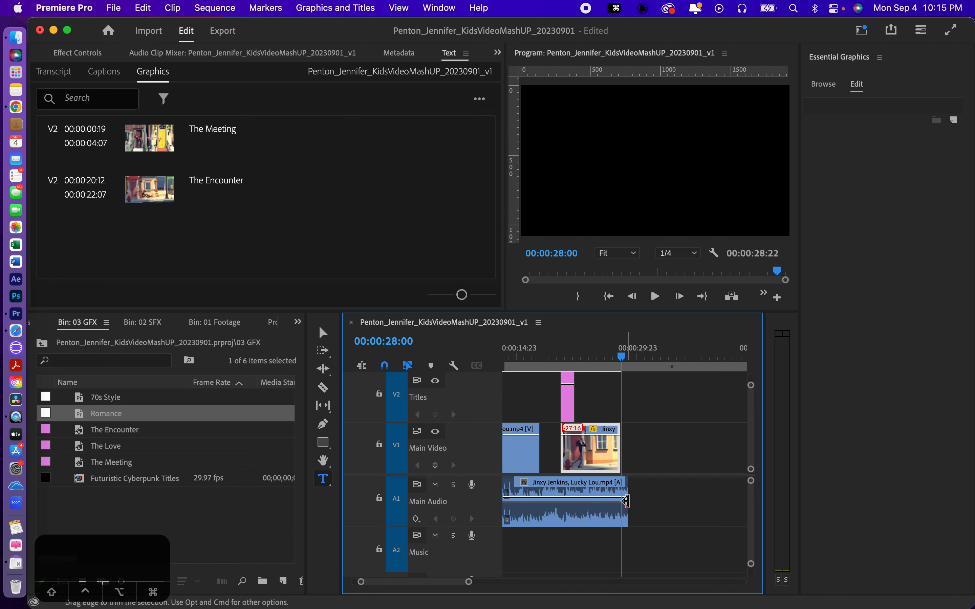
pyautogui.press('super+z')
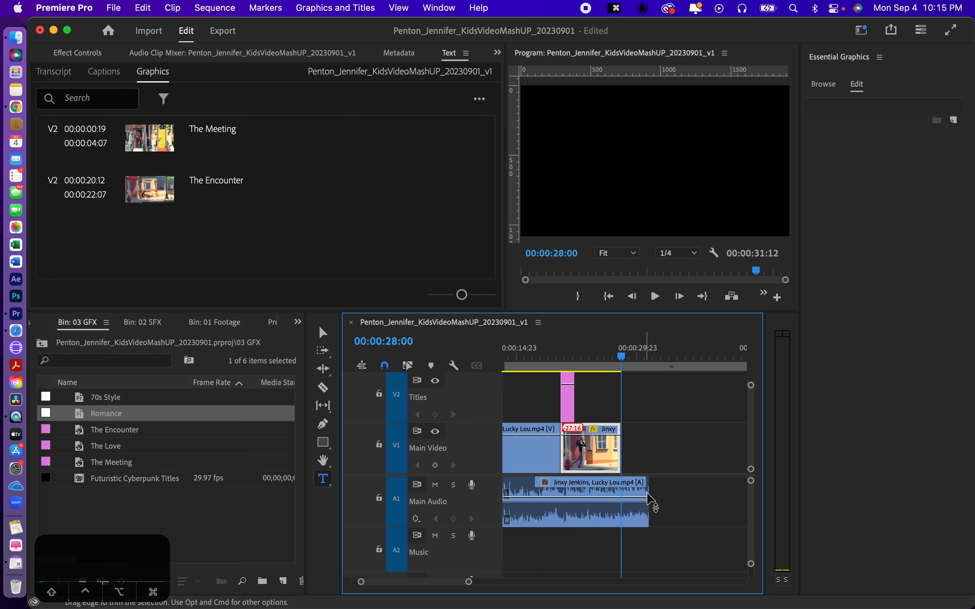
pyautogui.moveTo(647, 496); pyautogui.dragTo(616, 492)
pyautogui.moveTo(651, 563); pyautogui.dragTo(657, 568)
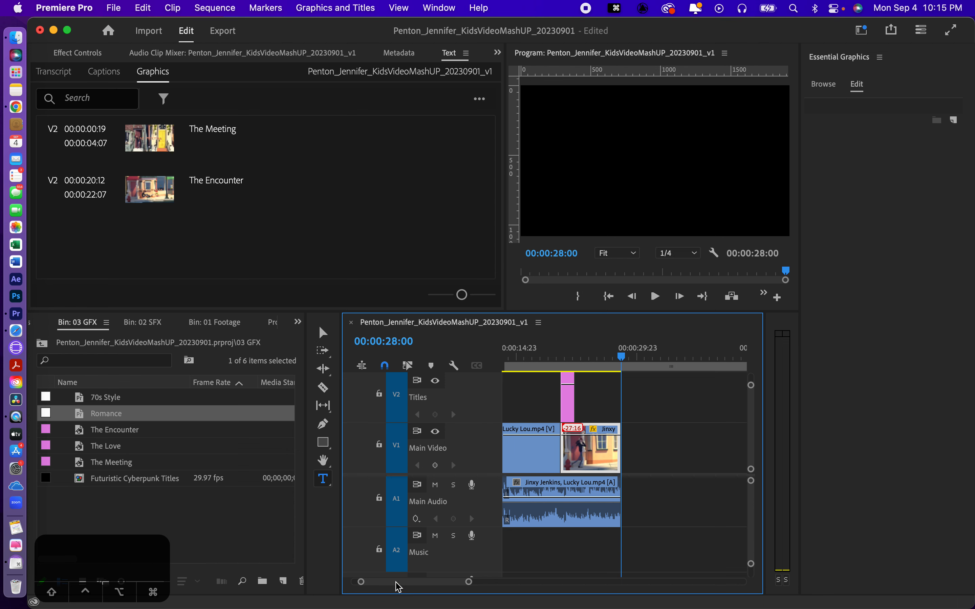
# - Fade out the second Main Video clip with two Pen tool opacity keyframes, the last at 0 at 00:00:28:00
pyautogui.moveTo(362, 584); pyautogui.dragTo(345, 588)
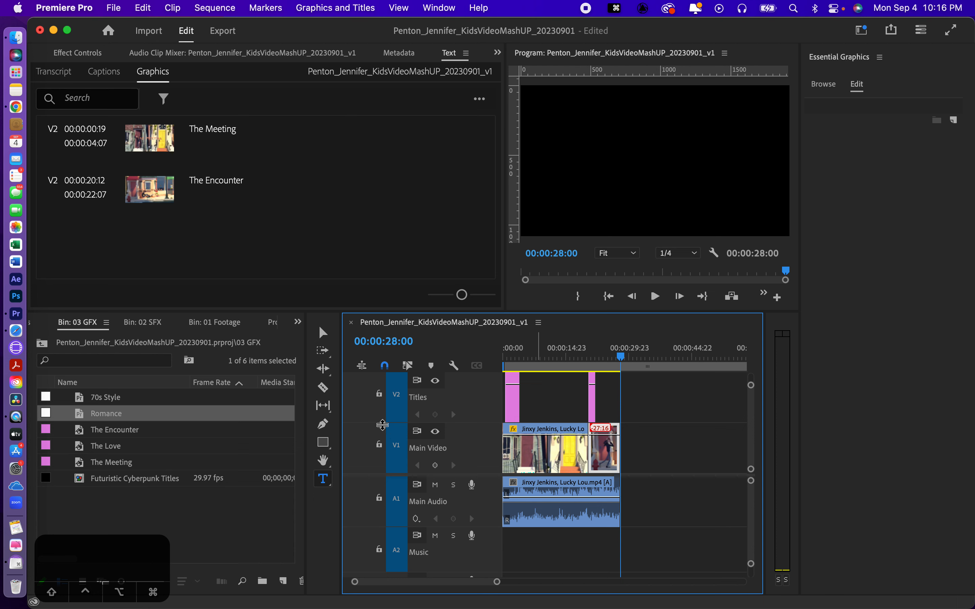
pyautogui.click(323, 425)
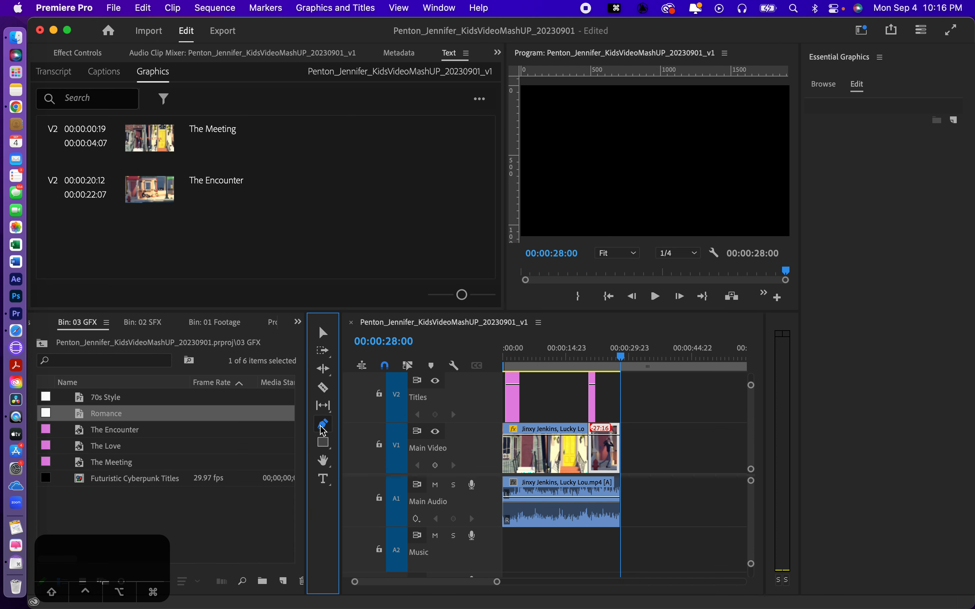
pyautogui.click(603, 435)
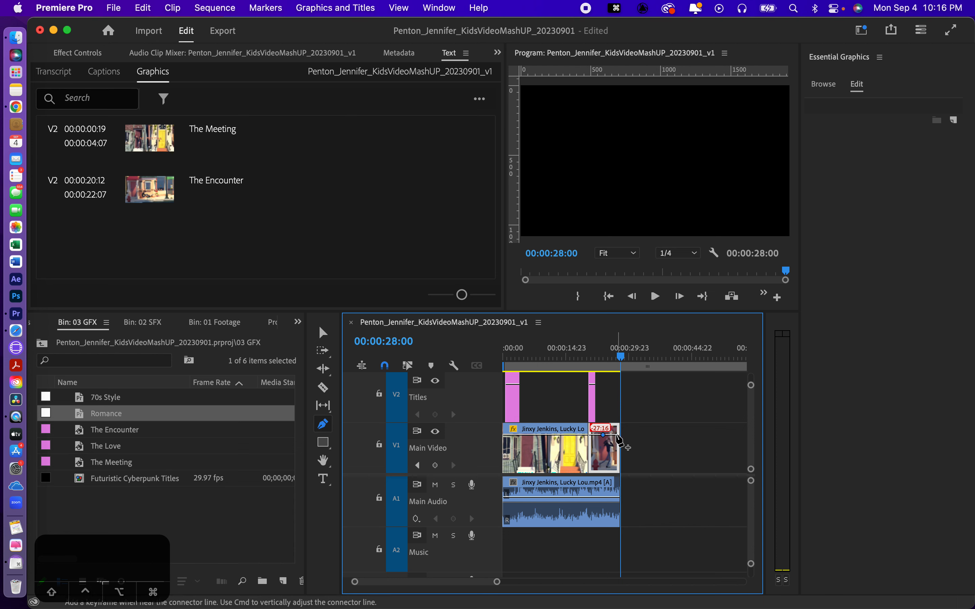
pyautogui.moveTo(617, 435); pyautogui.dragTo(617, 442)
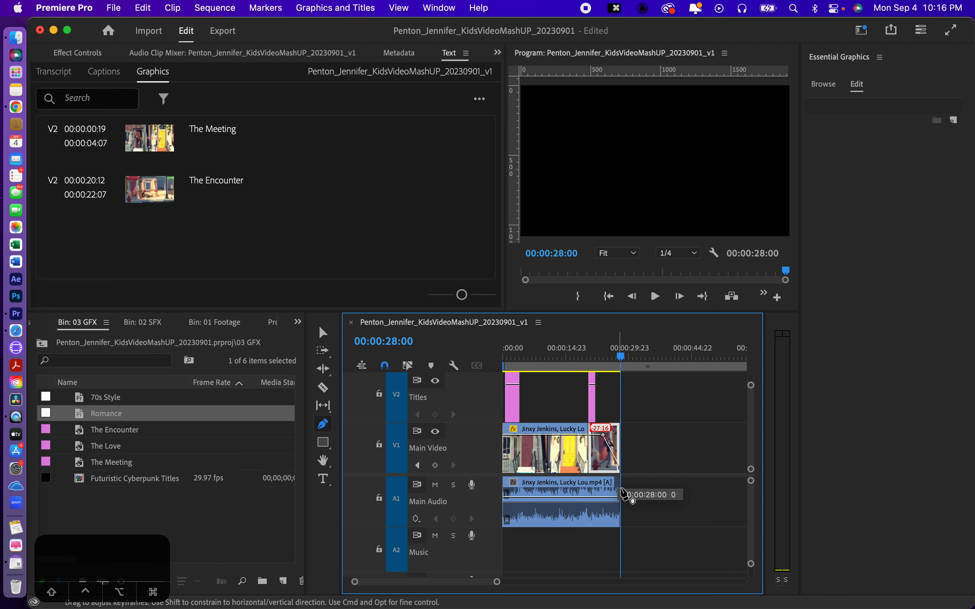
# - Fade out the Main Audio clip with two volume keyframes near its end, lowering the last to -999.0 dB
pyautogui.click(602, 497)
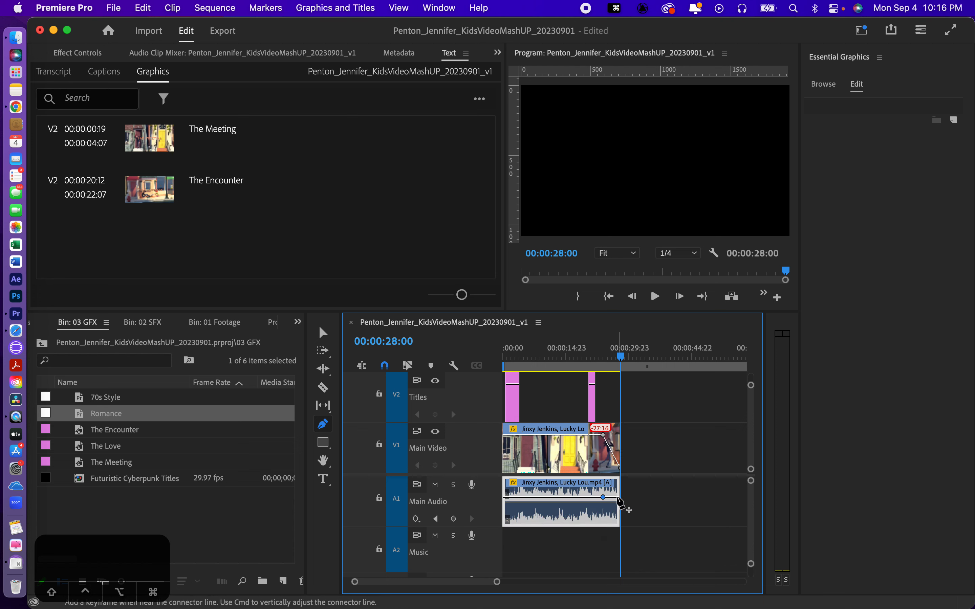
pyautogui.moveTo(618, 499); pyautogui.dragTo(617, 501)
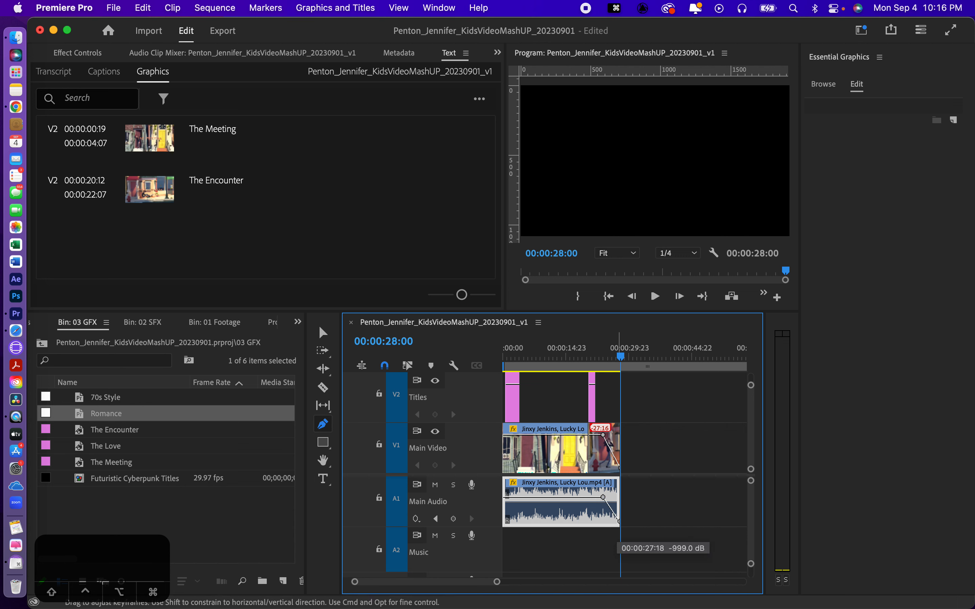
pyautogui.moveTo(621, 541); pyautogui.dragTo(621, 541)
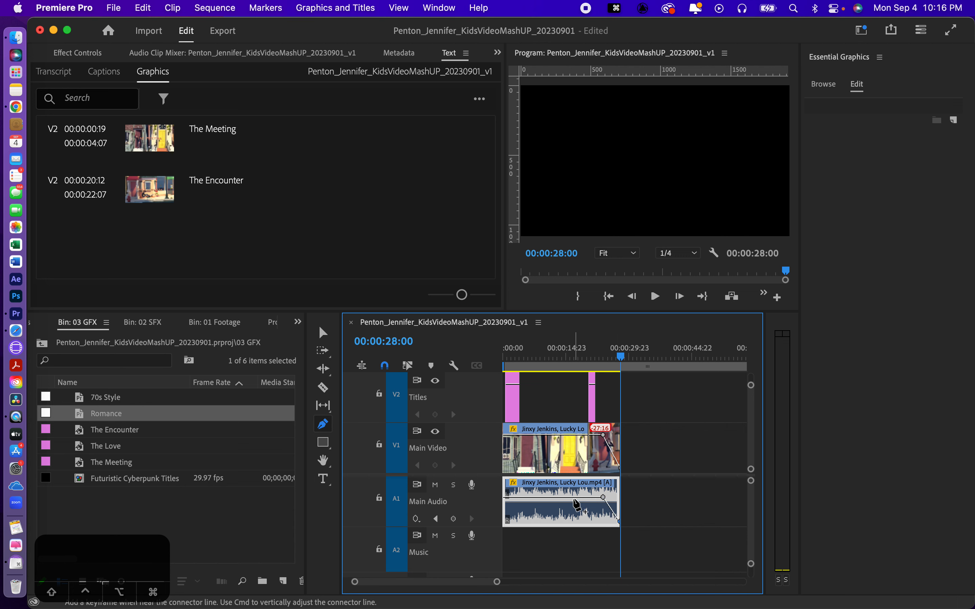
# - Turn the Show Video Keyframes display setting of the timeline off and back on
pyautogui.click(454, 368)
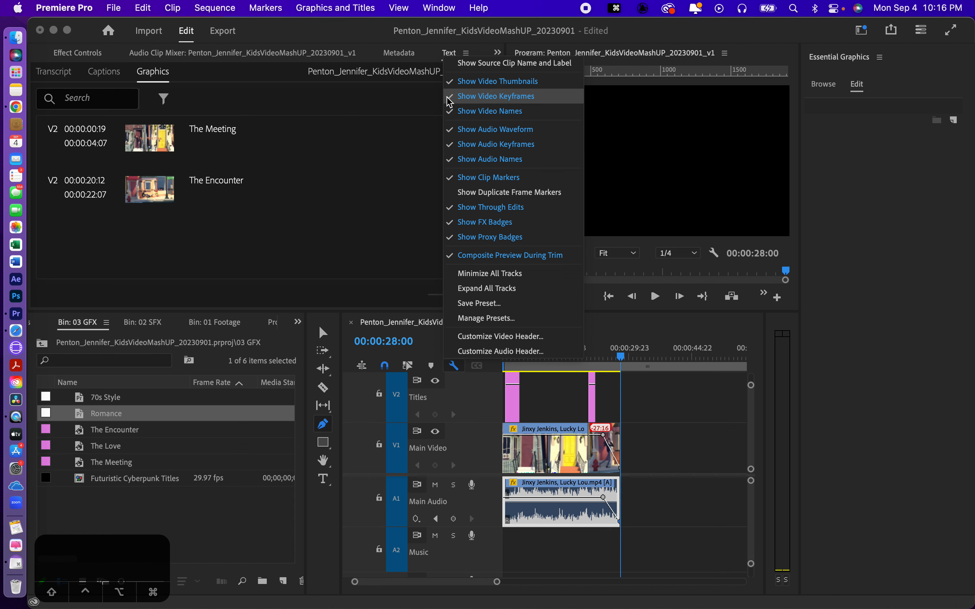
pyautogui.click(466, 101)
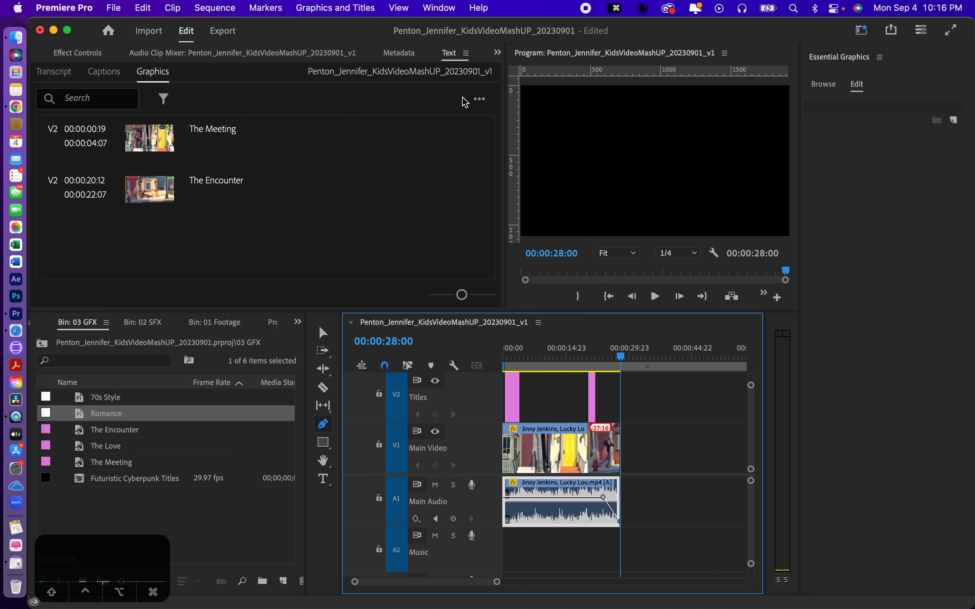
pyautogui.click(454, 365)
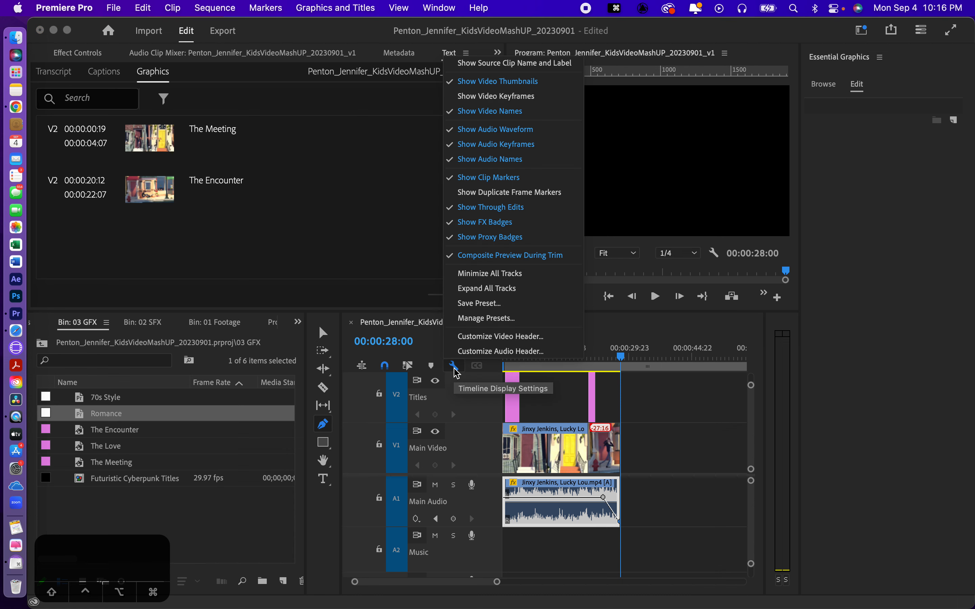
pyautogui.click(487, 97)
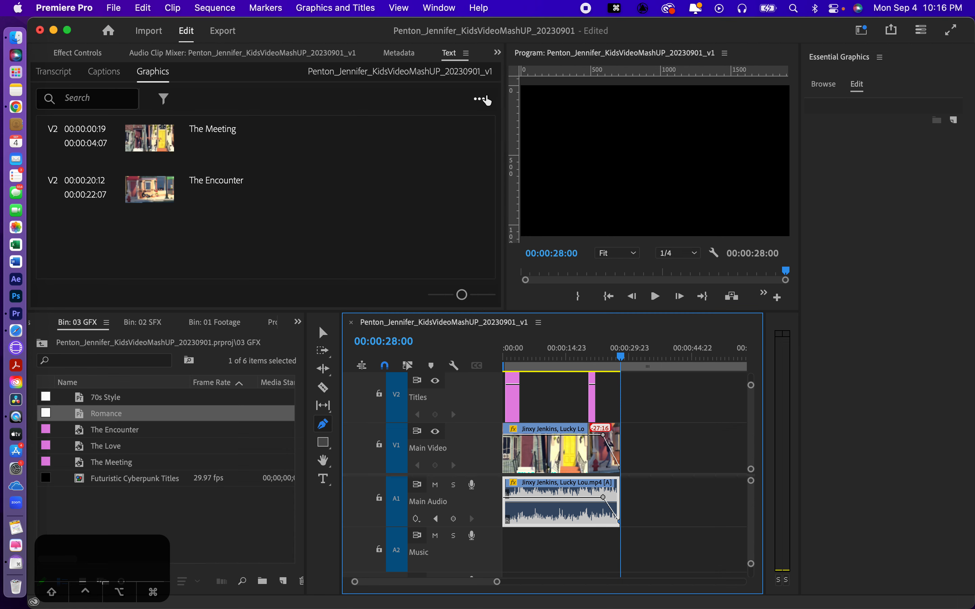
# - Play the sequence from about 00:00:16:05 to the end to review the video and audio fade-out
pyautogui.click(572, 356)
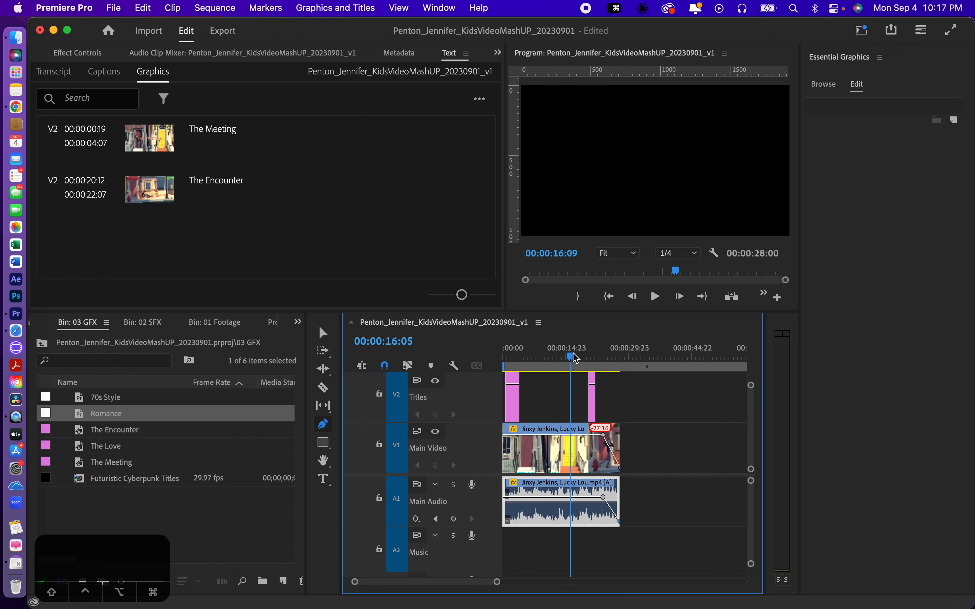
pyautogui.press('space')
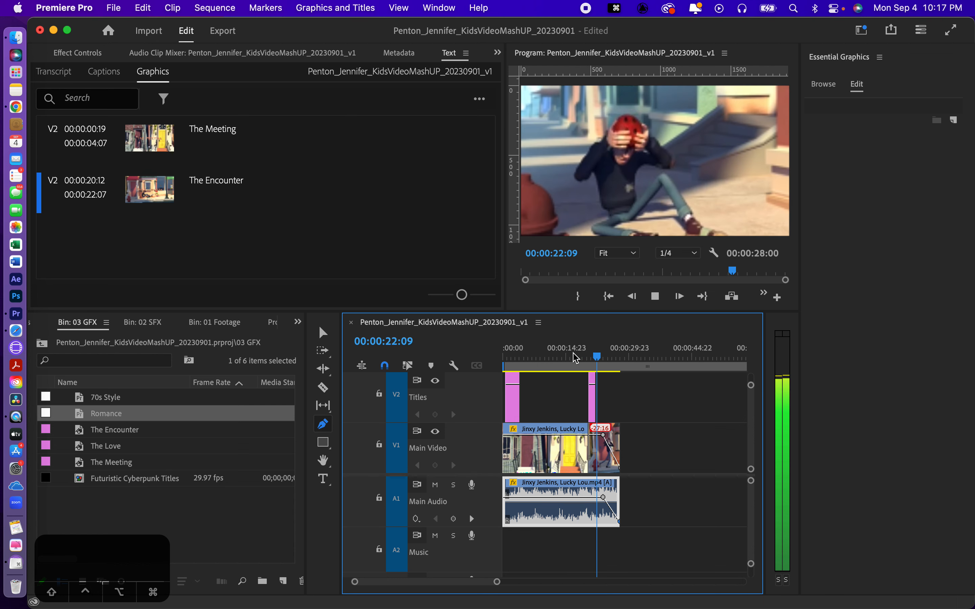
# - Select all clips on the video and audio tracks, turn off timeline snapping, and shift them together about two seconds later
pyautogui.click(322, 332)
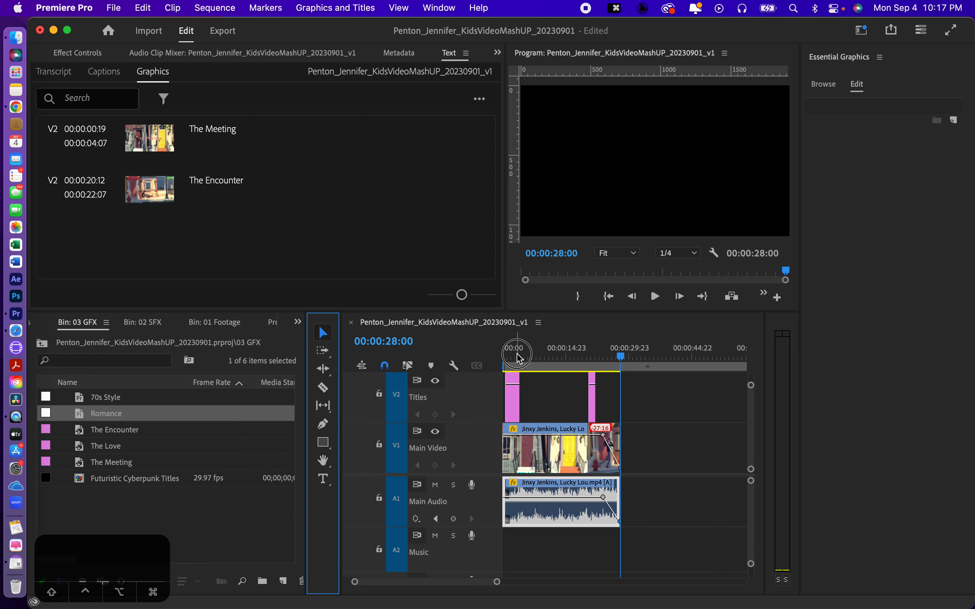
pyautogui.moveTo(519, 357); pyautogui.dragTo(482, 356)
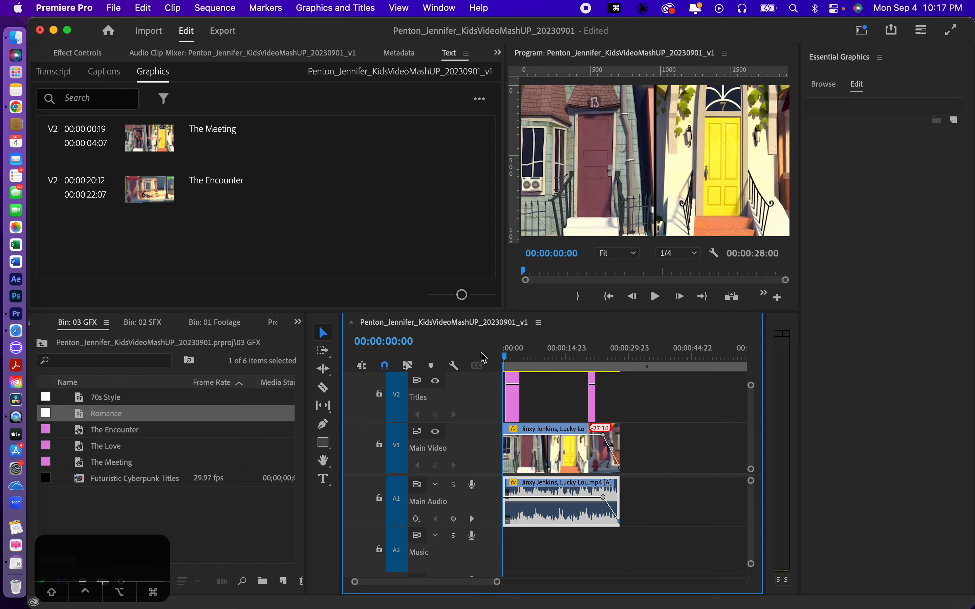
pyautogui.click(626, 542)
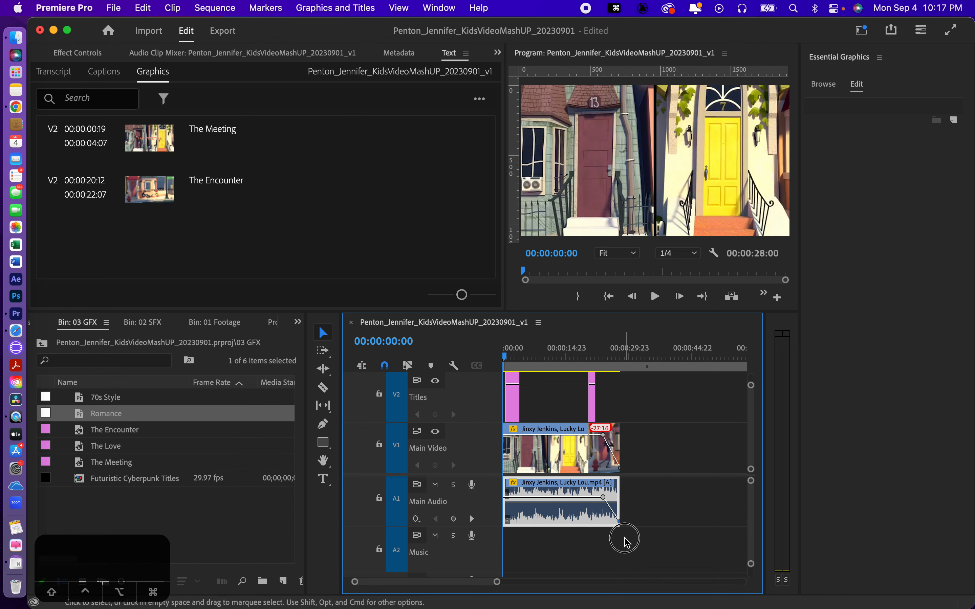
pyautogui.moveTo(625, 538); pyautogui.dragTo(511, 391)
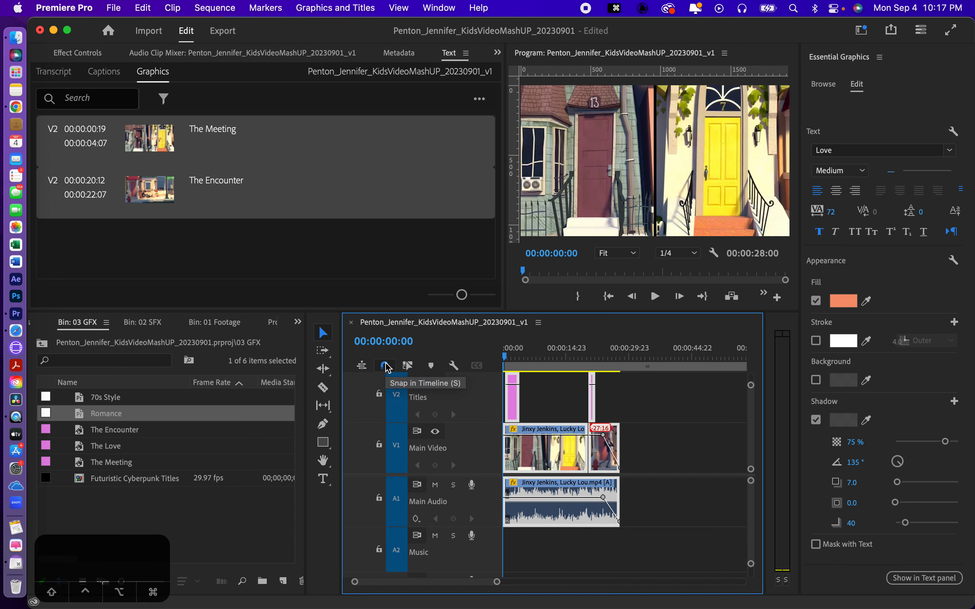
pyautogui.click(386, 367)
pyautogui.click(527, 447)
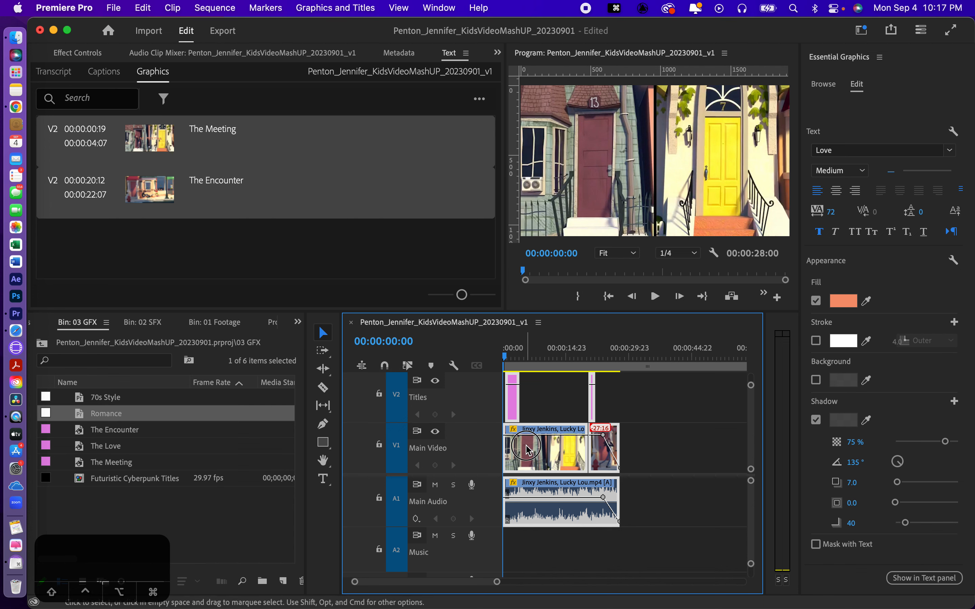
pyautogui.moveTo(527, 447); pyautogui.dragTo(516, 363)
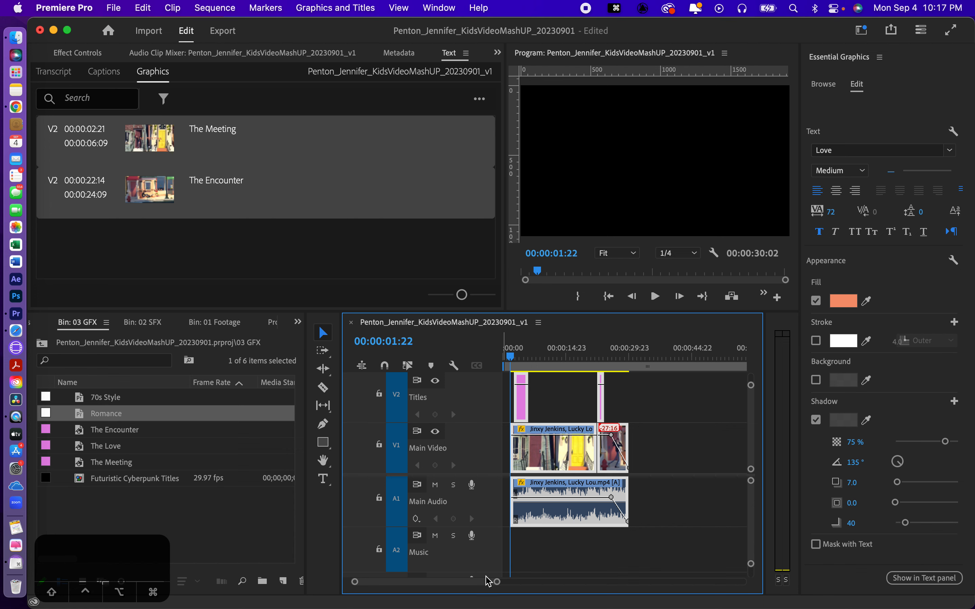
# - Nudge the selected clips so they start exactly at 00:00:02:00, and return the playhead to 00:00:00:00
pyautogui.moveTo(496, 582); pyautogui.dragTo(436, 582)
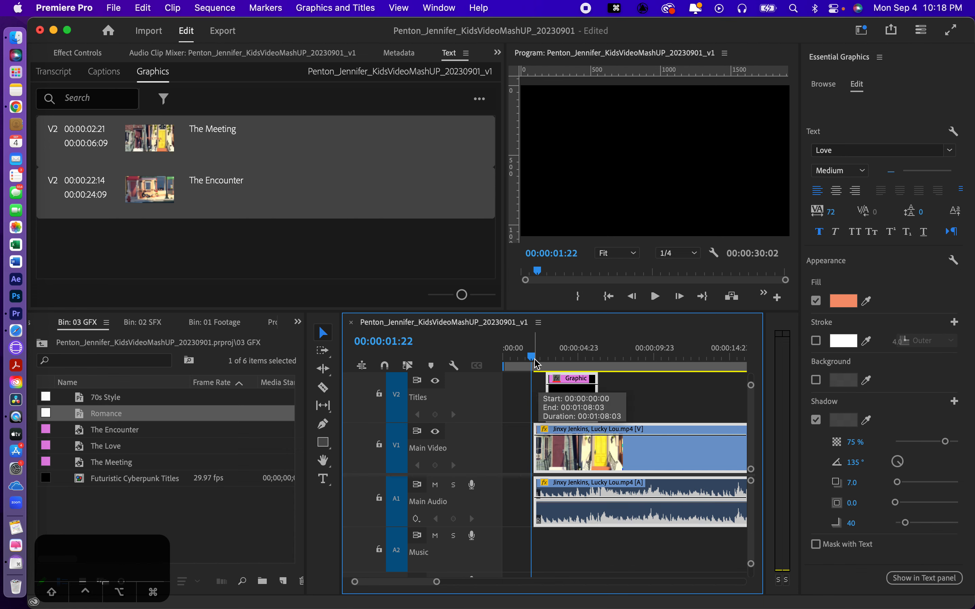
pyautogui.moveTo(530, 357); pyautogui.dragTo(538, 362)
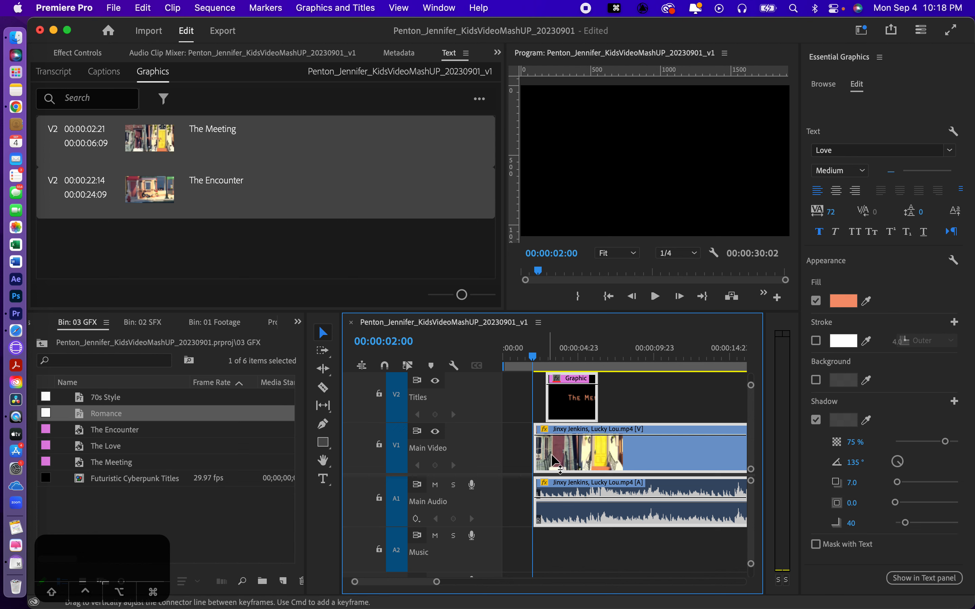
pyautogui.click(569, 457)
pyautogui.moveTo(568, 458); pyautogui.dragTo(572, 457)
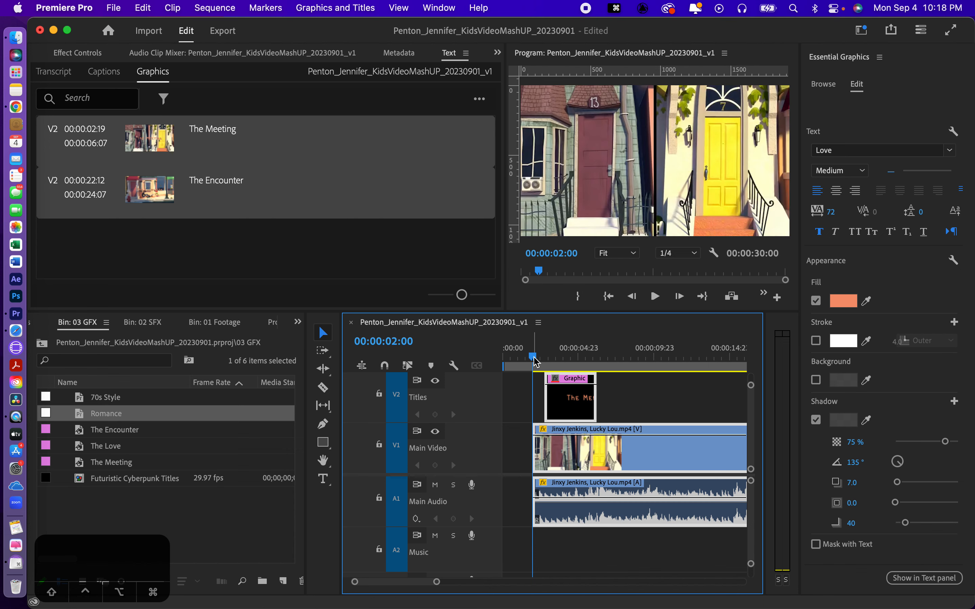
pyautogui.moveTo(531, 356); pyautogui.dragTo(487, 360)
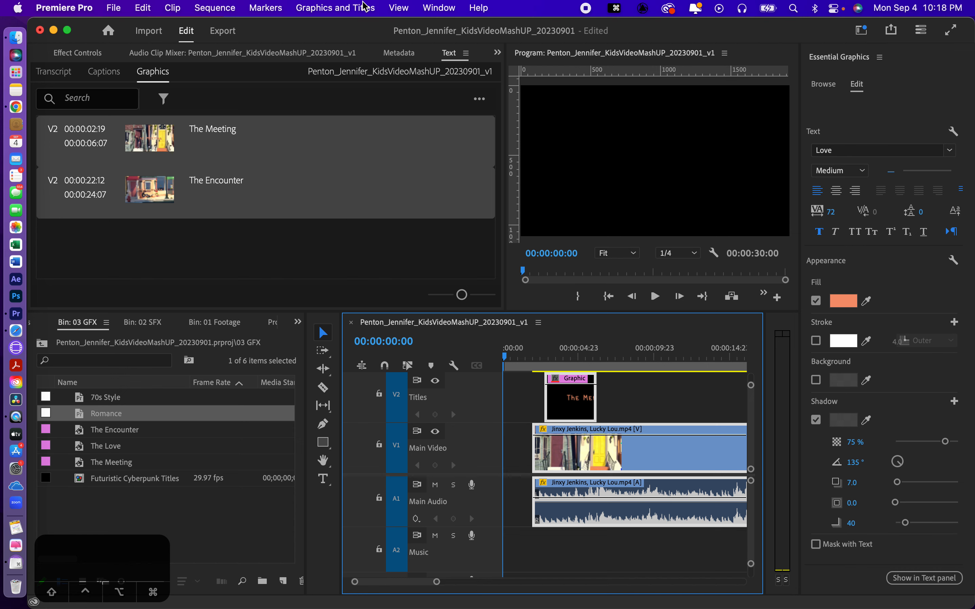
# - Reset the Editing workspace to its saved layout and save the project
pyautogui.click(426, 6)
pyautogui.moveTo(443, 28)
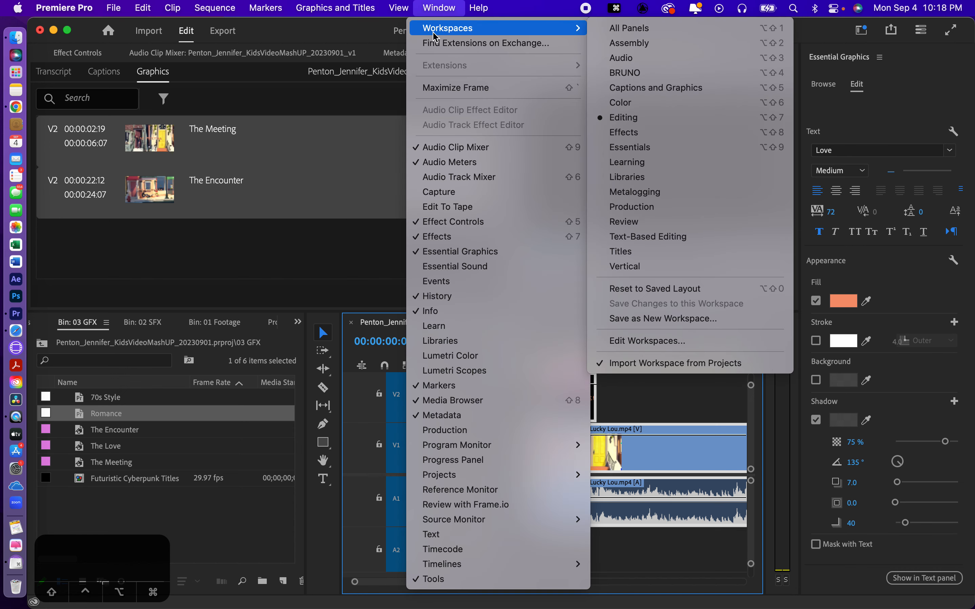
pyautogui.click(620, 119)
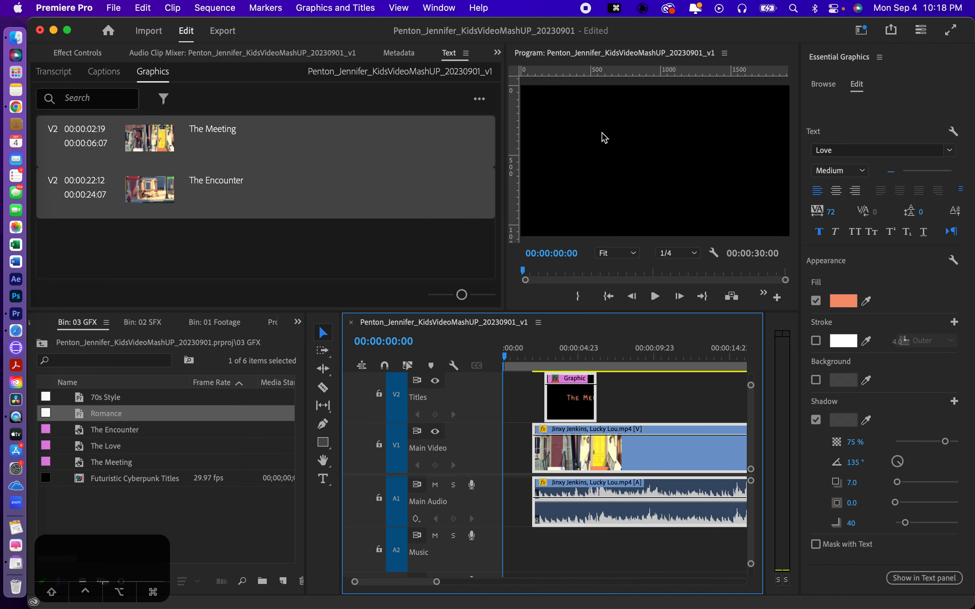
pyautogui.click(439, 8)
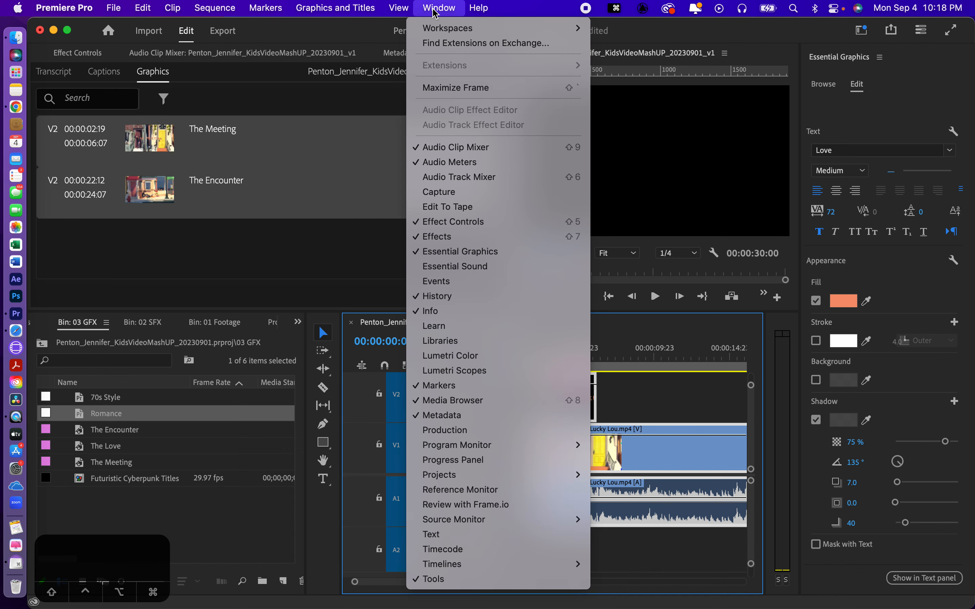
pyautogui.moveTo(438, 36)
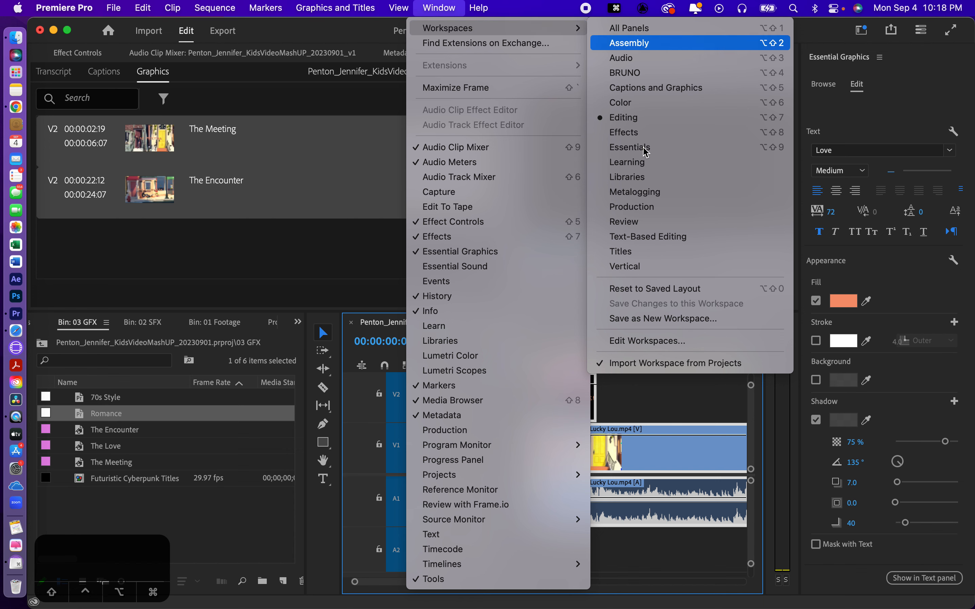
pyautogui.click(654, 294)
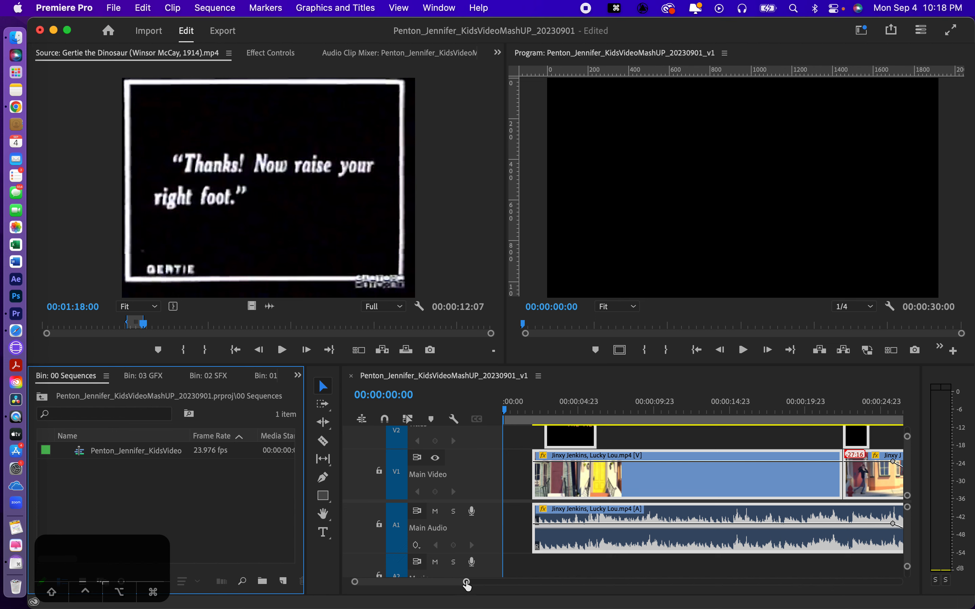
pyautogui.moveTo(466, 583); pyautogui.dragTo(515, 588)
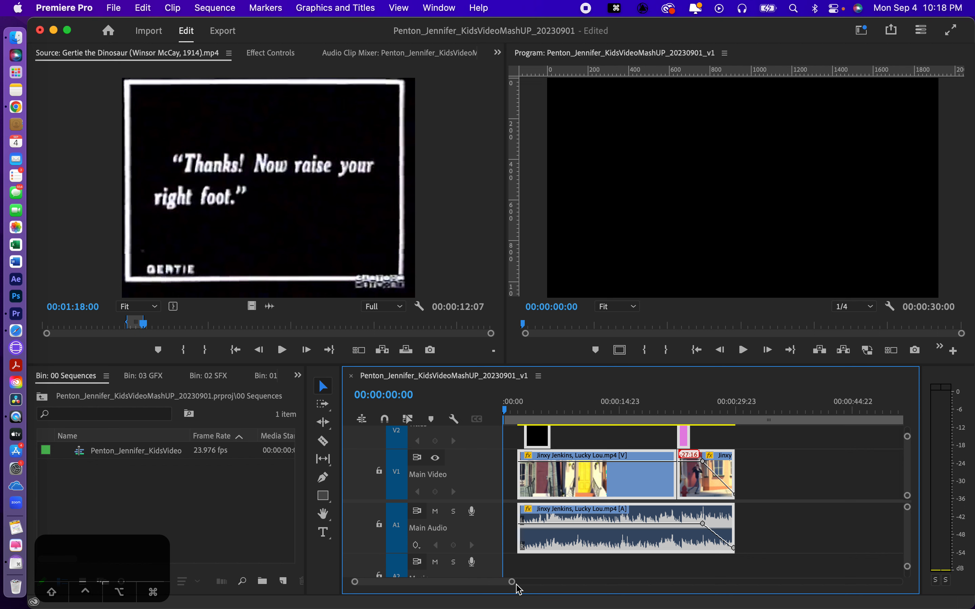
pyautogui.press('super+s')
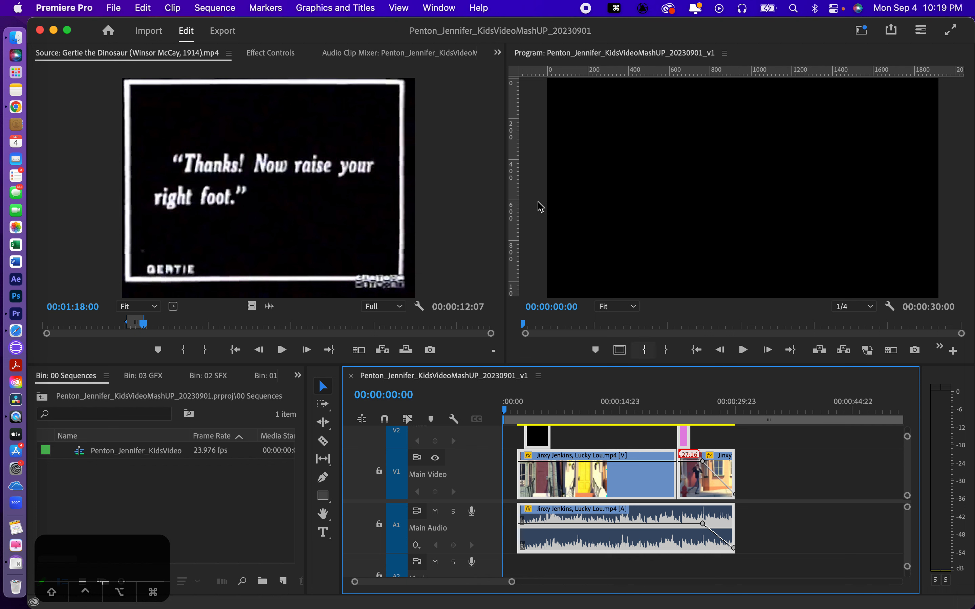
# - Open the export settings and browse the output location to the CSULB FEA 415 folder on the external drive
pyautogui.click(227, 36)
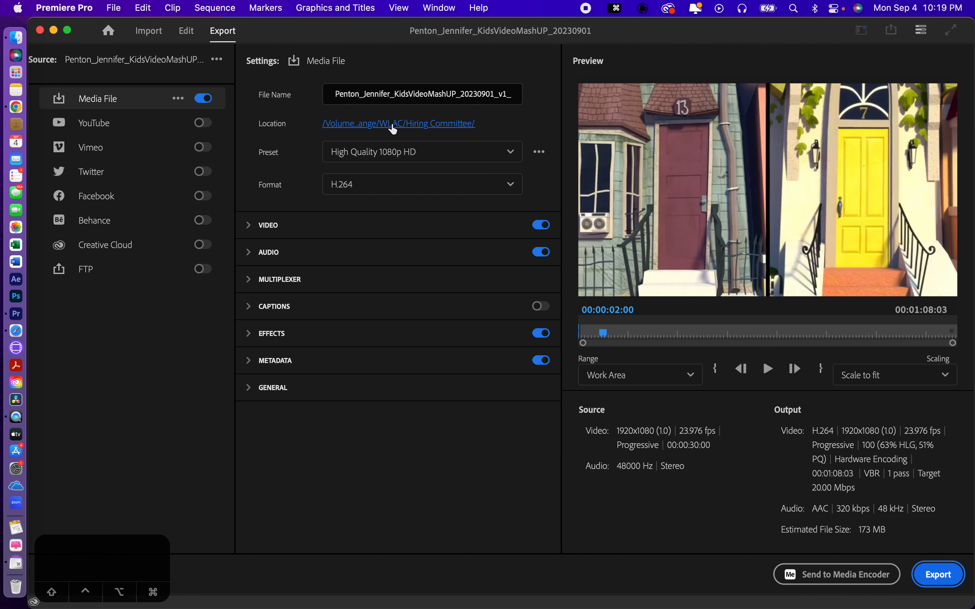
pyautogui.click(395, 127)
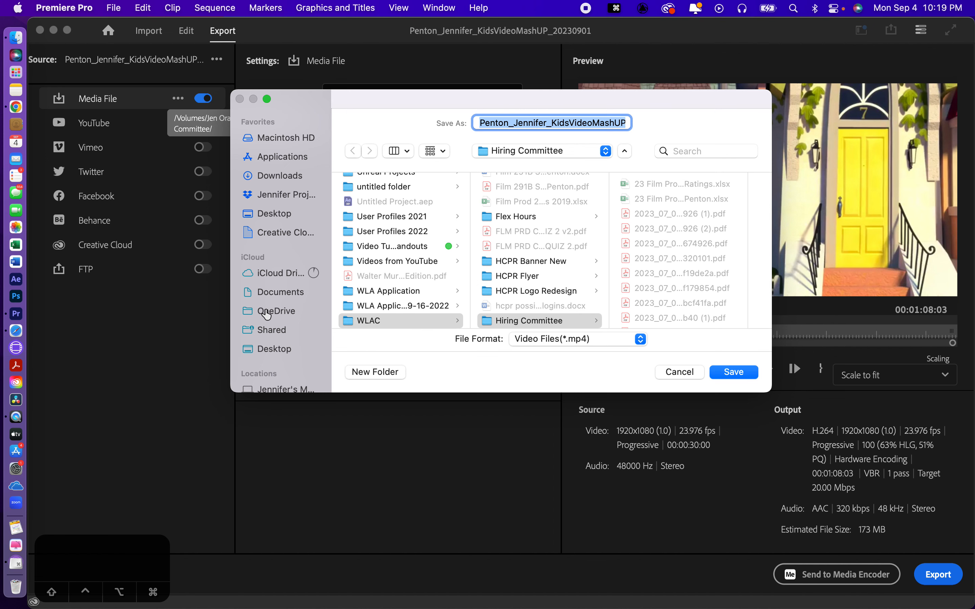
pyautogui.scroll(-5, 263, 340)
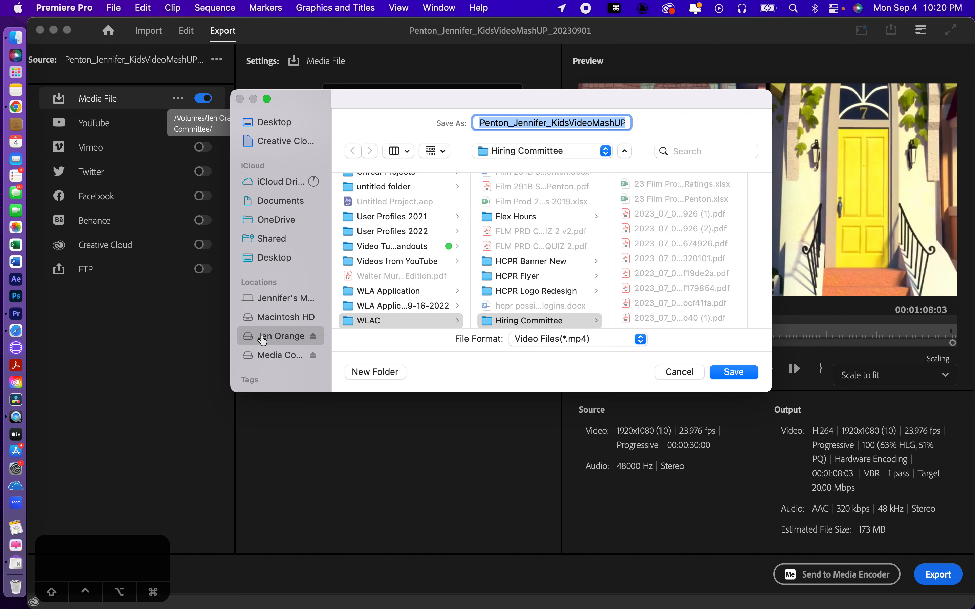
pyautogui.click(262, 340)
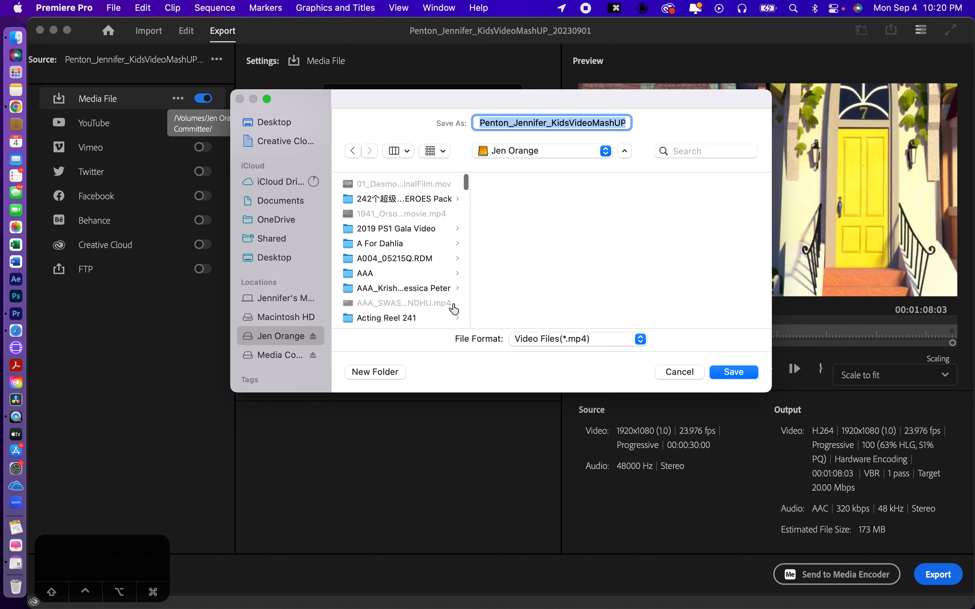
pyautogui.scroll(-10, 454, 309)
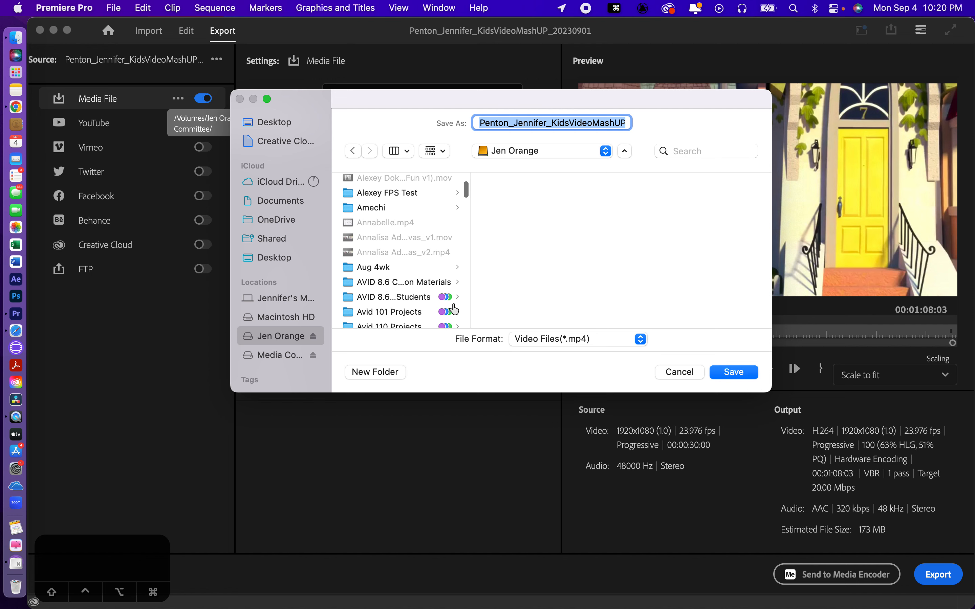
pyautogui.scroll(-10, 454, 309)
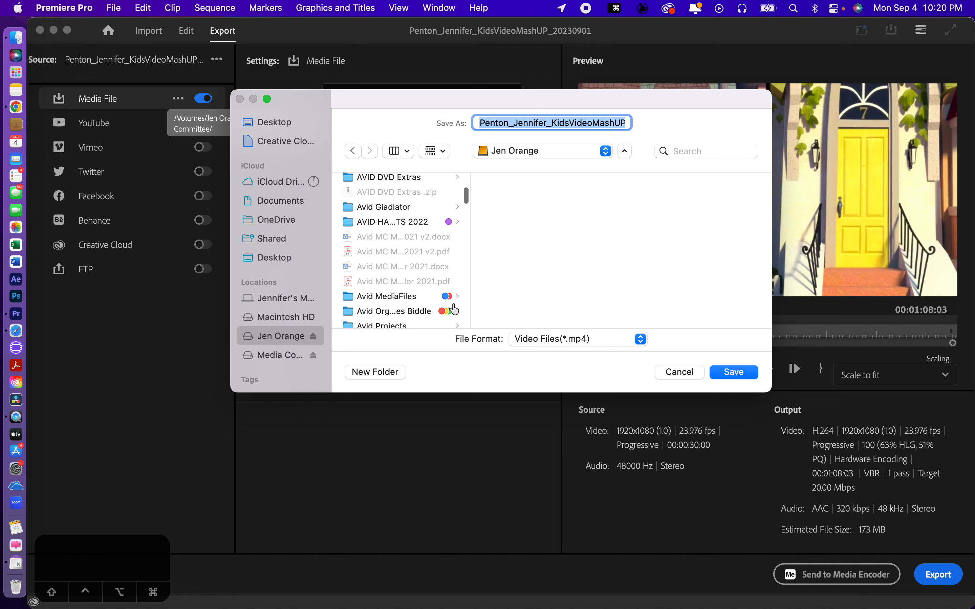
pyautogui.scroll(-8, 454, 309)
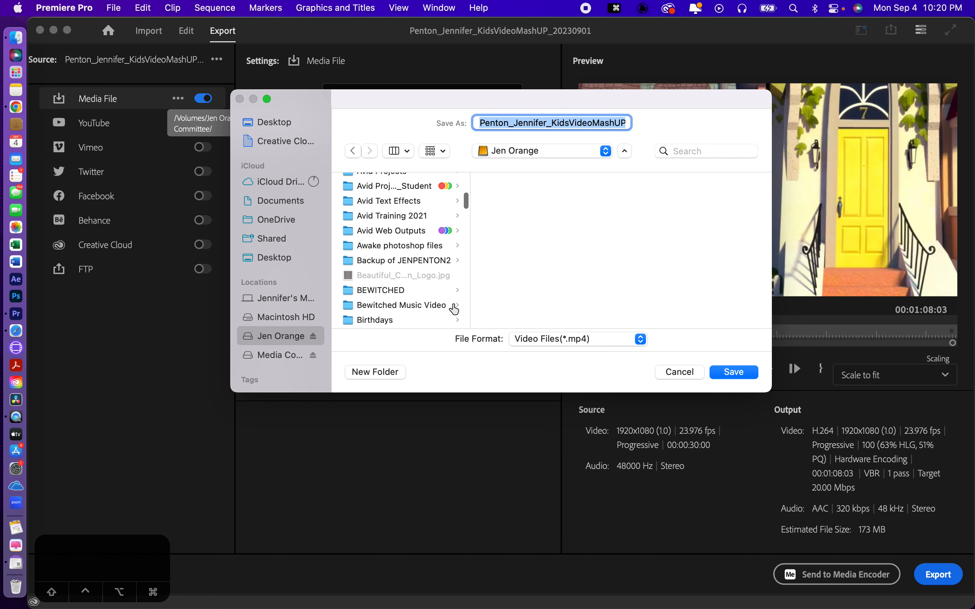
pyautogui.scroll(-8, 454, 309)
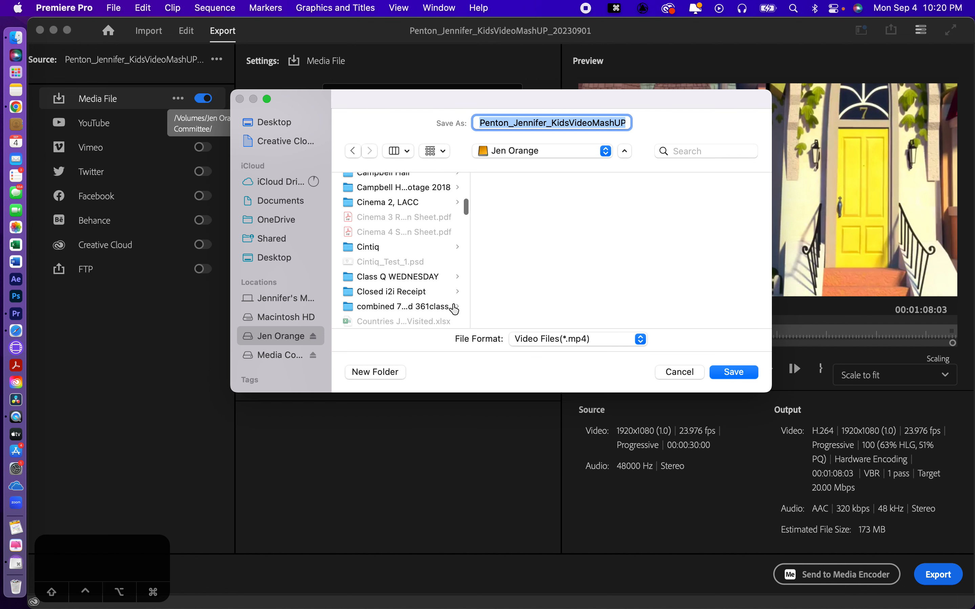
pyautogui.scroll(-4, 454, 309)
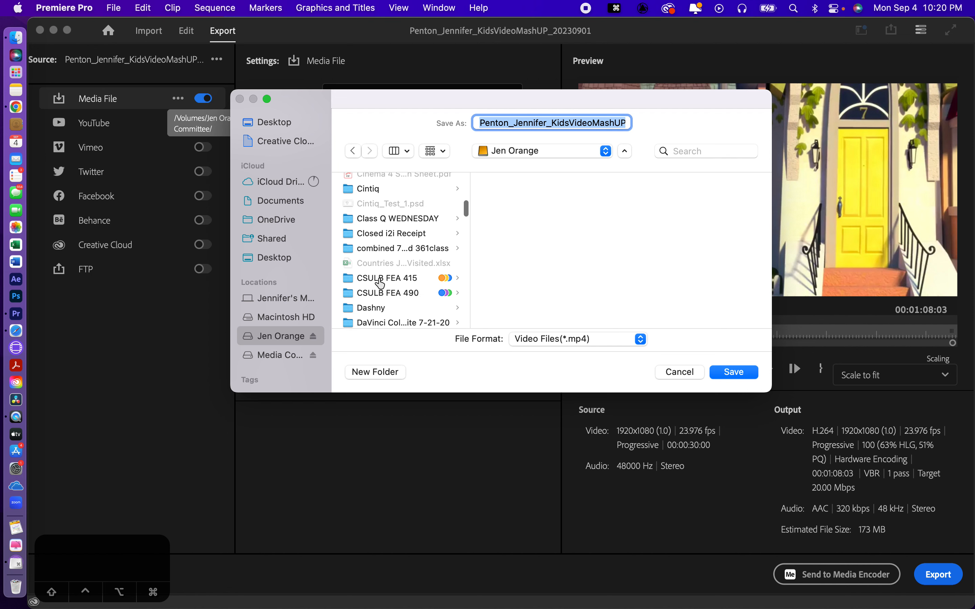
pyautogui.click(380, 278)
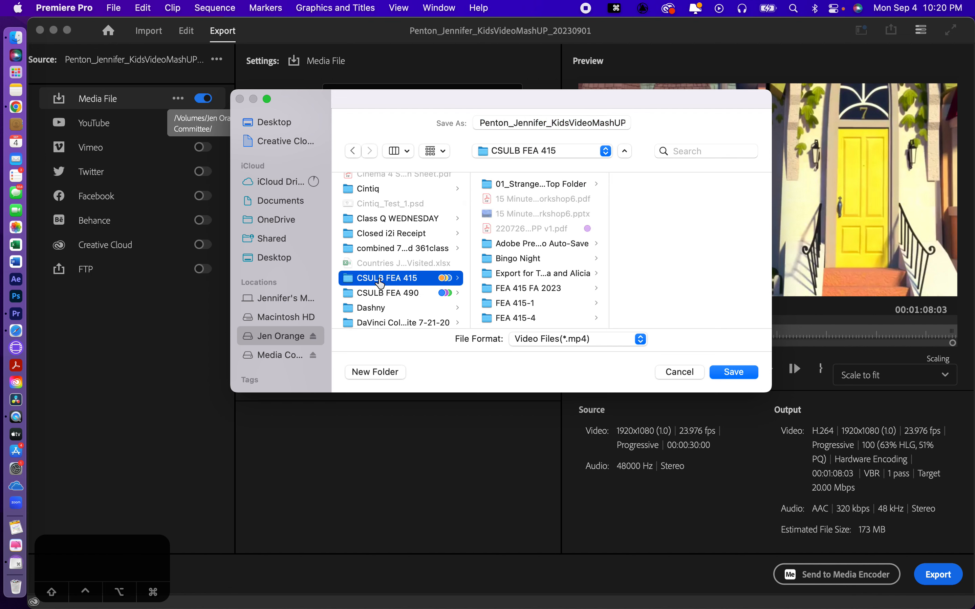
# - Choose the 07 KVM Exports folder within FEA 415 FA 2023, Section 3, Kids Video MashUp Top Folder as the export destination
pyautogui.scroll(-1, 549, 299)
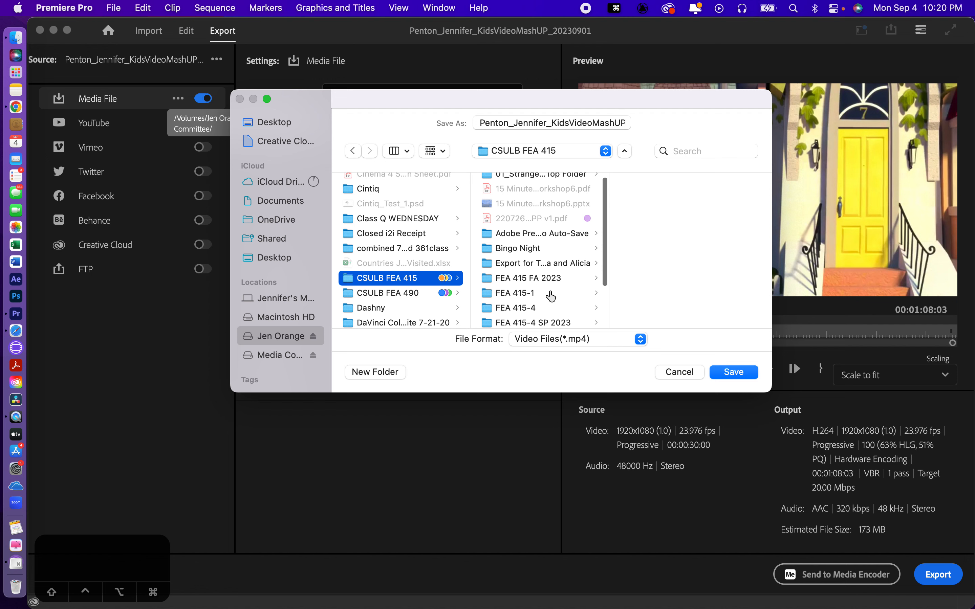
pyautogui.click(534, 281)
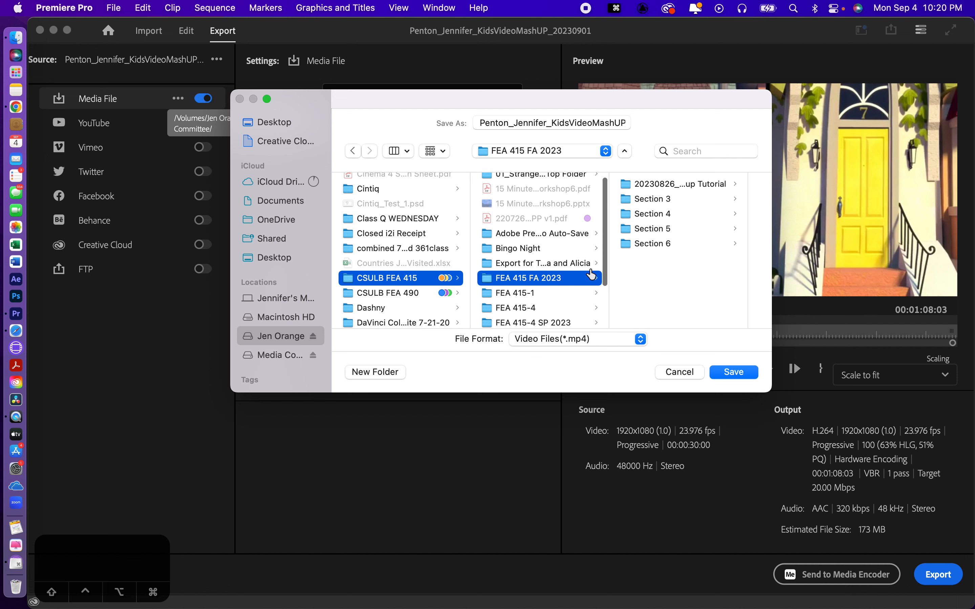
pyautogui.click(648, 200)
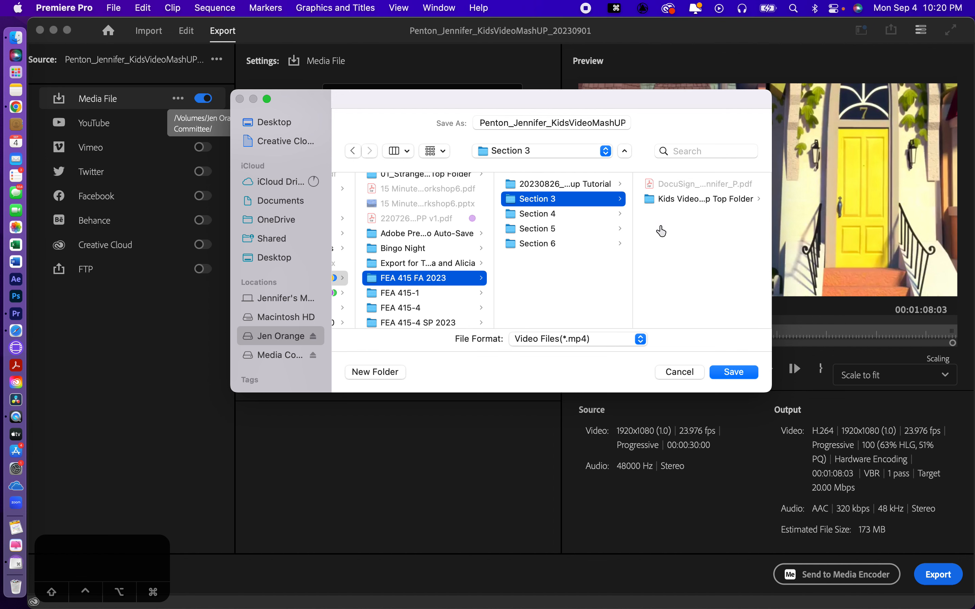
pyautogui.click(645, 202)
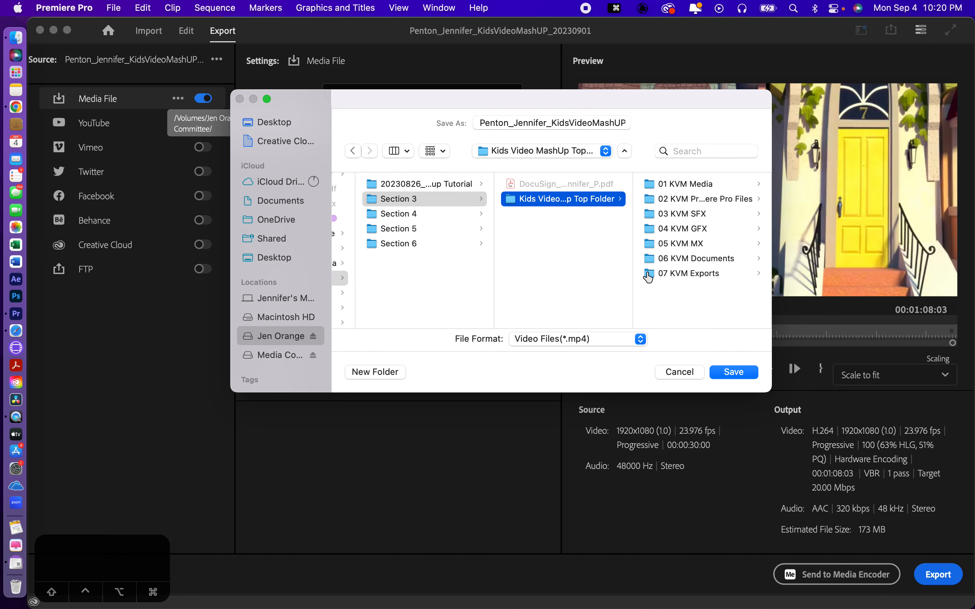
pyautogui.click(649, 275)
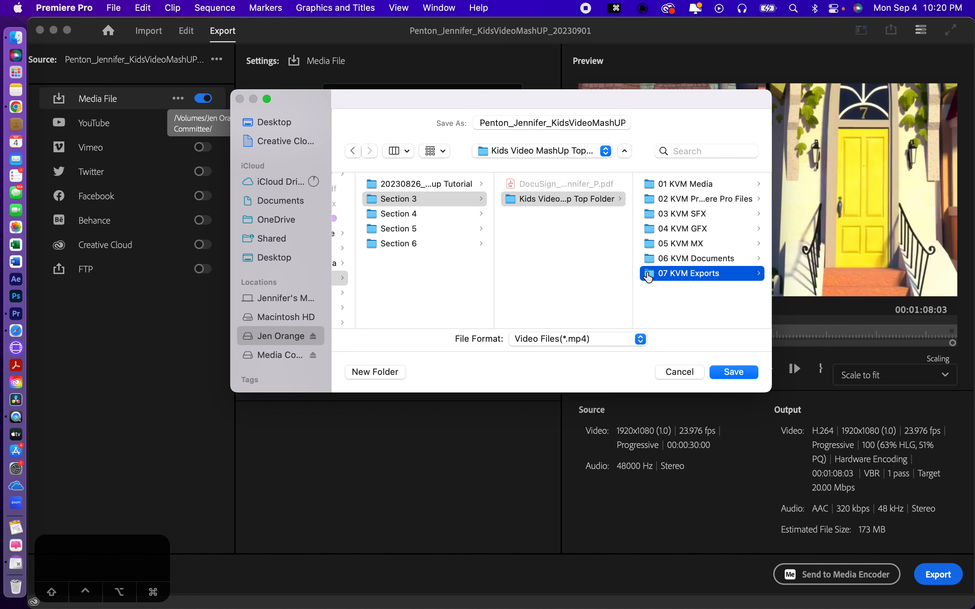
# - Check the export file name through to its .mp4 ending and save 07 KVM Exports as the output location
pyautogui.click(530, 123)
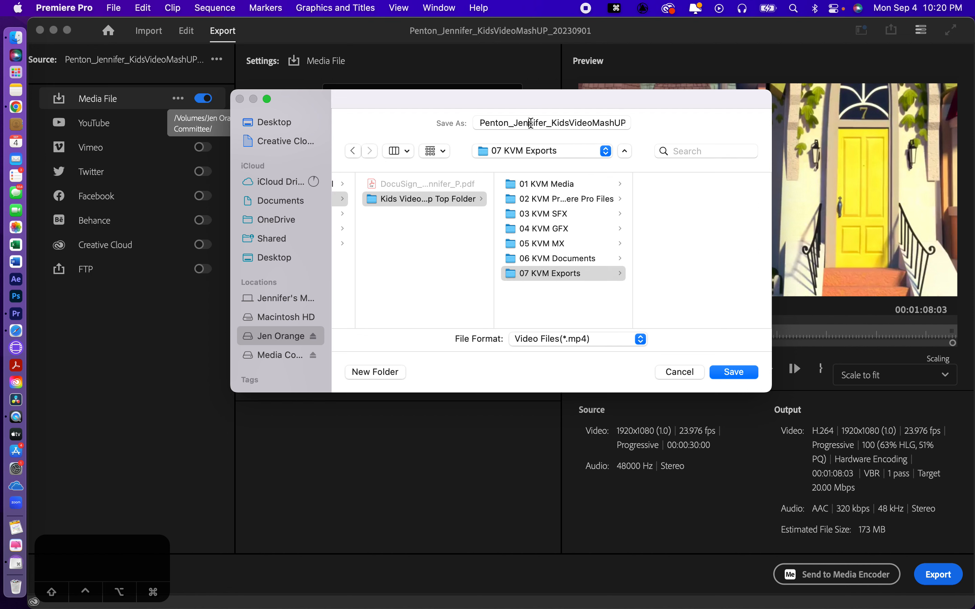
pyautogui.click(530, 122)
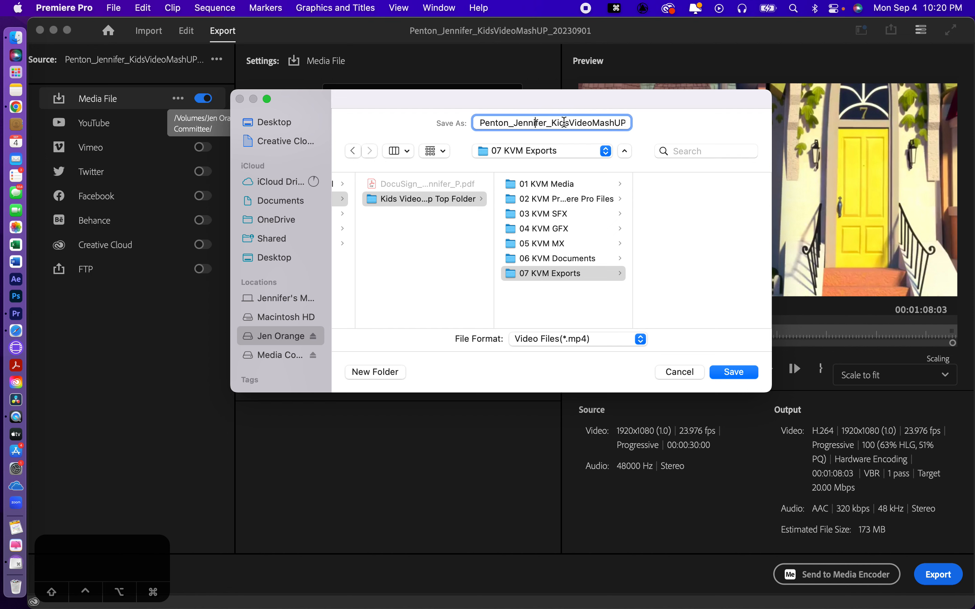
pyautogui.click(620, 122)
pyautogui.press('Right')
pyautogui.press('Right')
pyautogui.press('Right')
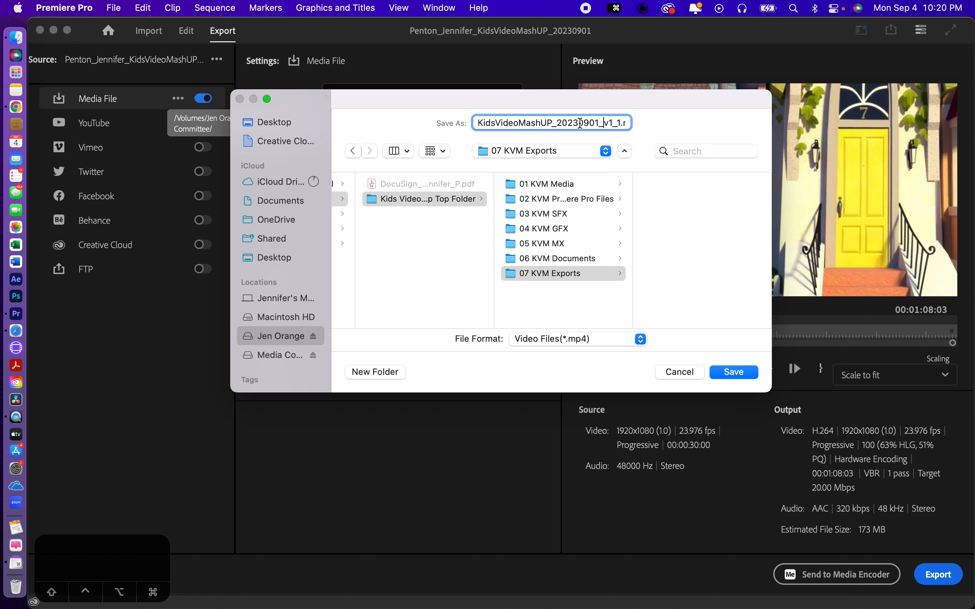
pyautogui.click(603, 123)
pyautogui.press('Right')
pyautogui.press('Right')
pyautogui.press('Right')
pyautogui.press('Right')
pyautogui.press('Right')
pyautogui.press('Right')
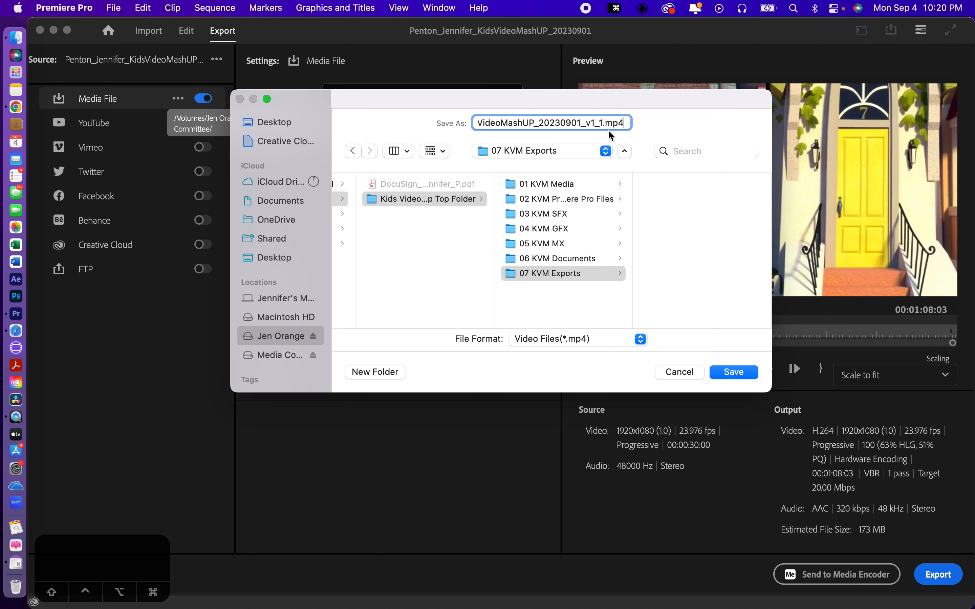
pyautogui.click(732, 372)
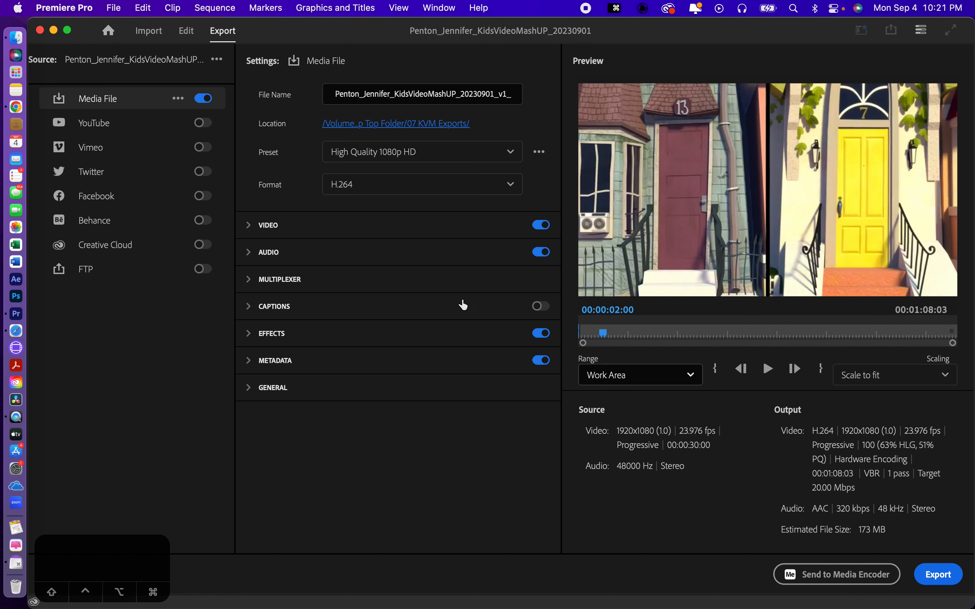
# - Return to the editing workspace, turn on timeline snapping and shorten the work area to end with the last clip
pyautogui.click(186, 31)
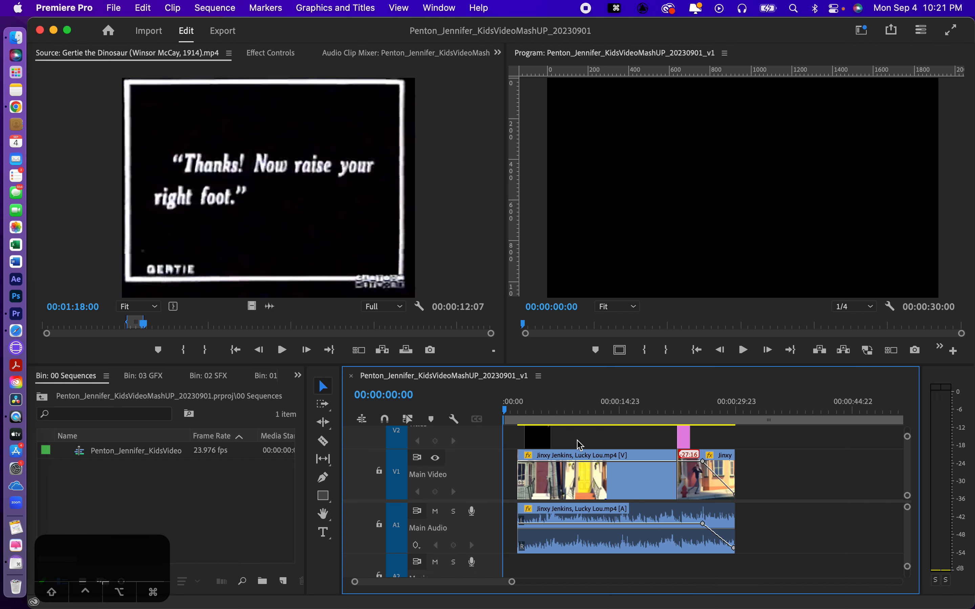
pyautogui.moveTo(513, 583); pyautogui.dragTo(586, 582)
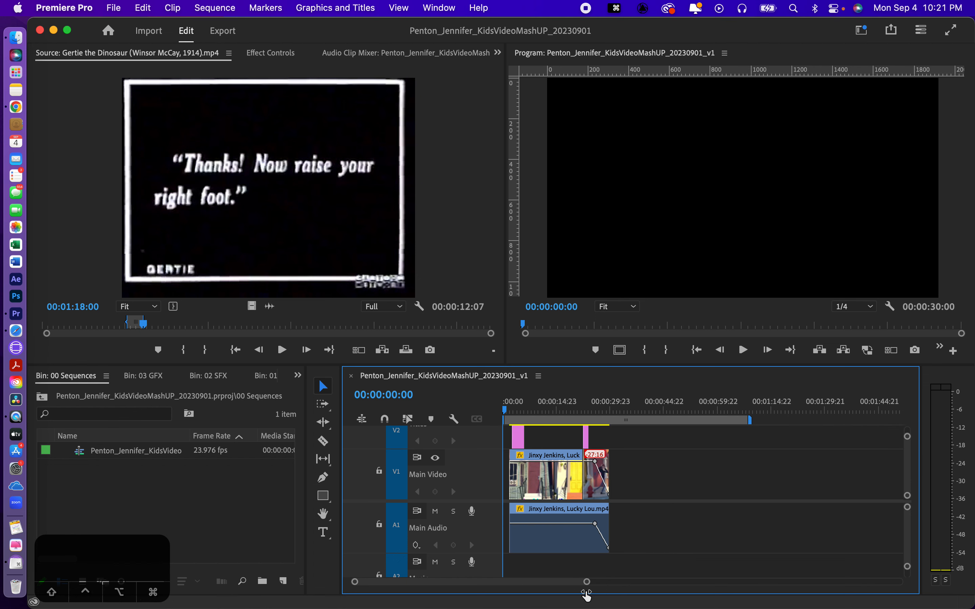
pyautogui.click(751, 421)
pyautogui.moveTo(752, 425); pyautogui.dragTo(614, 421)
pyautogui.click(385, 419)
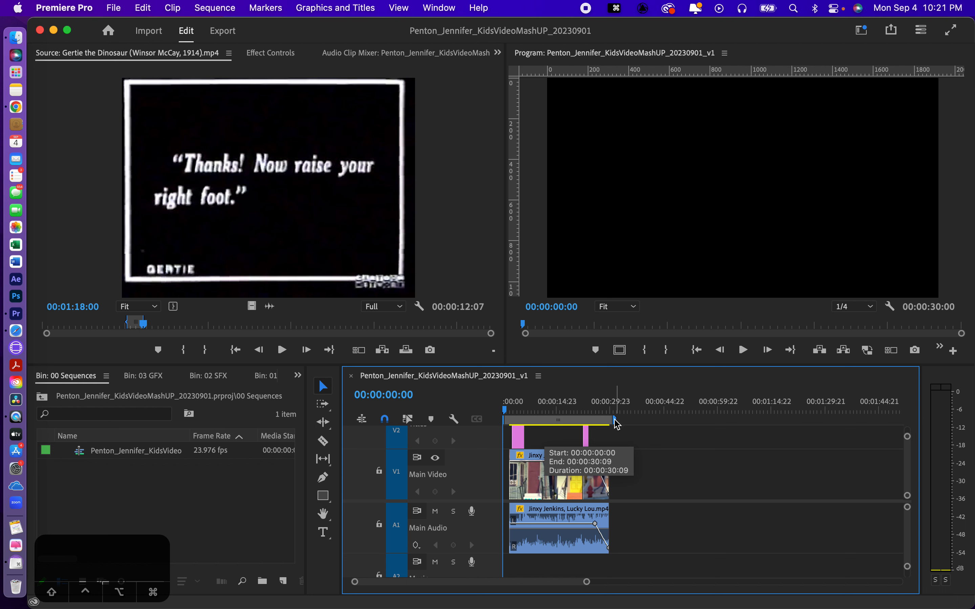
pyautogui.moveTo(614, 419); pyautogui.dragTo(607, 419)
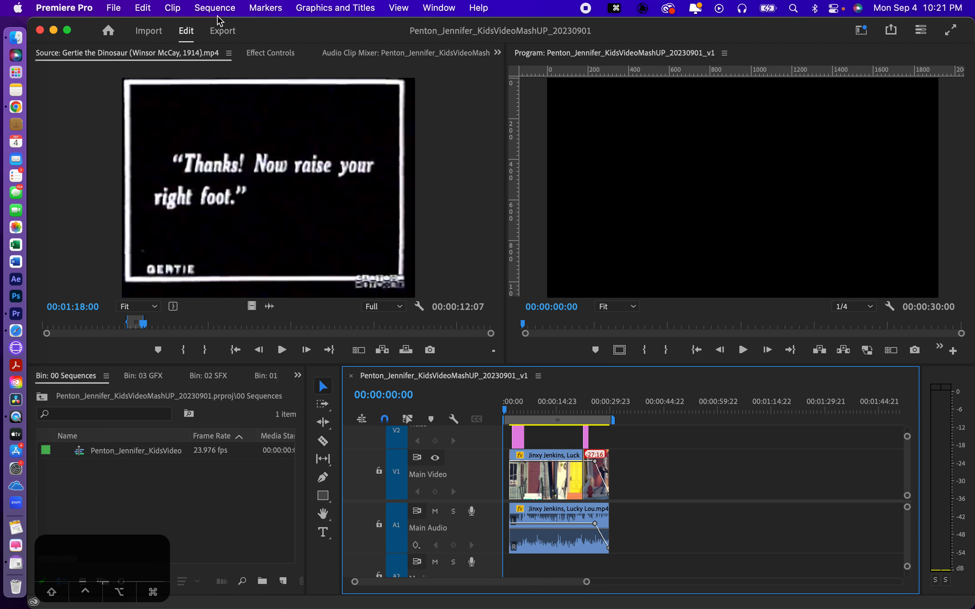
# - Export the work area as H.264 with the High Quality 1080p HD preset and open the export event details
pyautogui.click(222, 31)
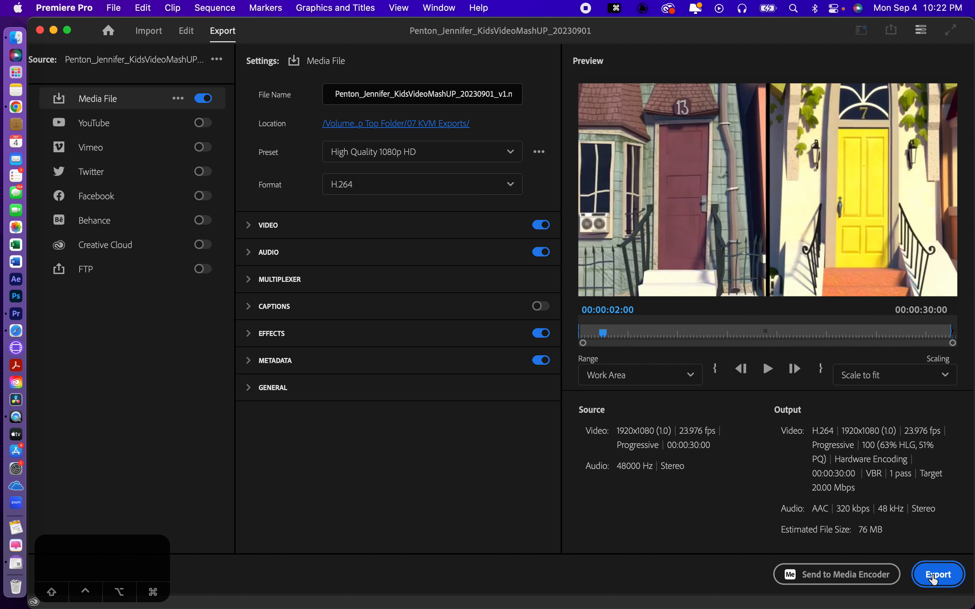
pyautogui.click(933, 579)
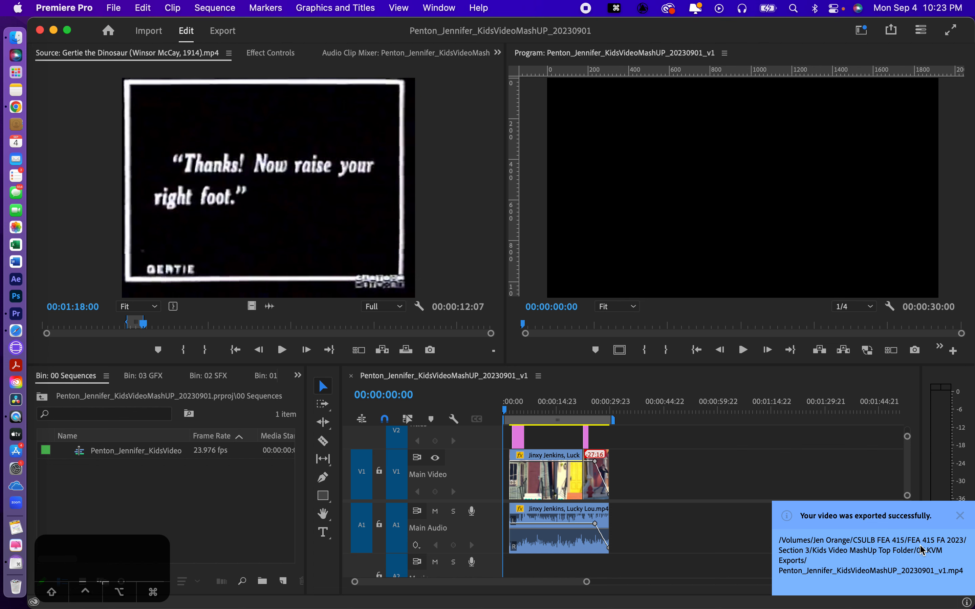
pyautogui.click(901, 552)
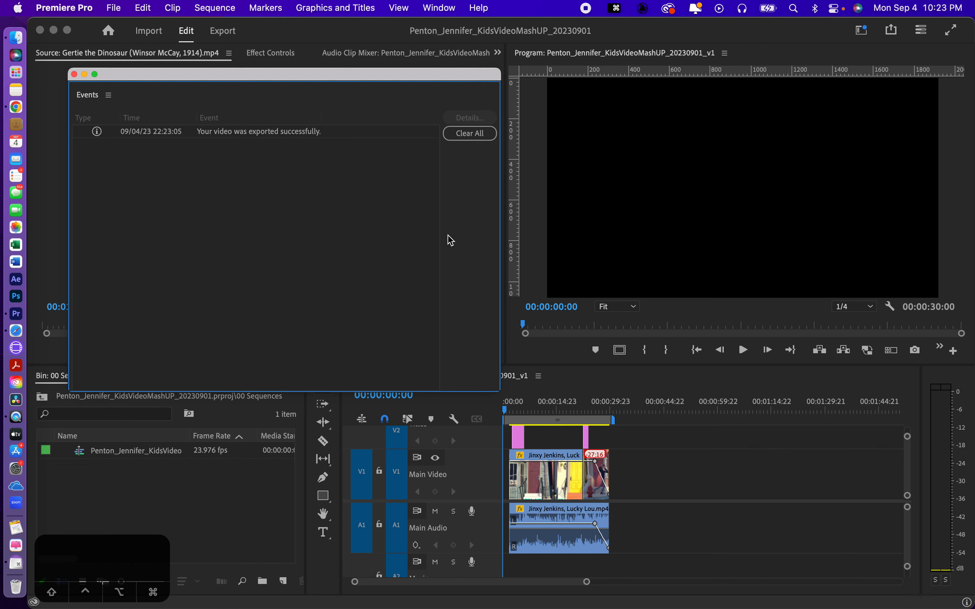
# - Switch to Finder and browse the external drive to the FEA 415 FA 2023 folder inside CSULB FEA 415
pyautogui.press('super+Tab')
pyautogui.press('super+Tab')
pyautogui.press('super+Tab')
pyautogui.press('super+Tab')
pyautogui.press('super+Tab')
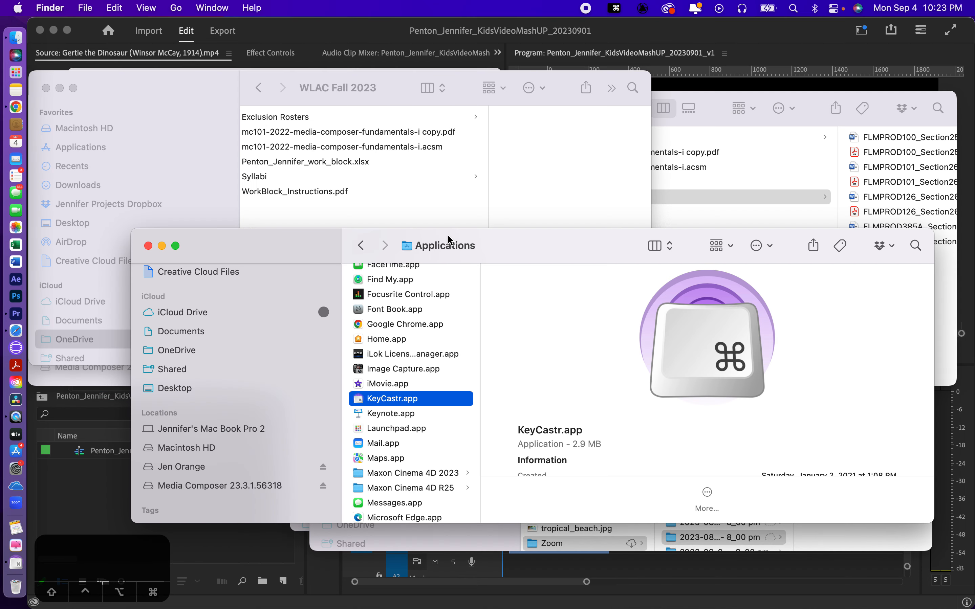
pyautogui.click(186, 468)
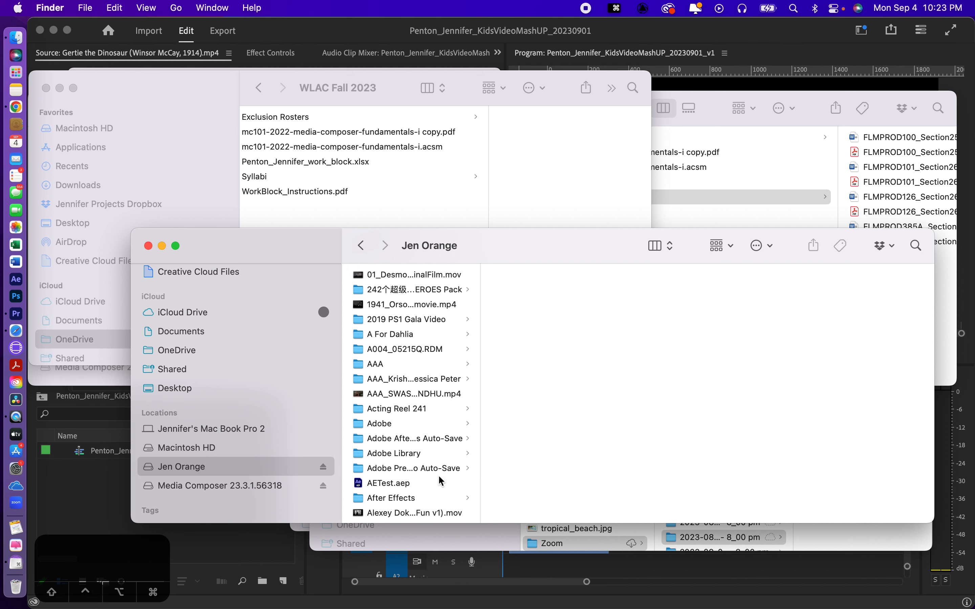
pyautogui.scroll(-15, 443, 481)
pyautogui.scroll(-20, 441, 480)
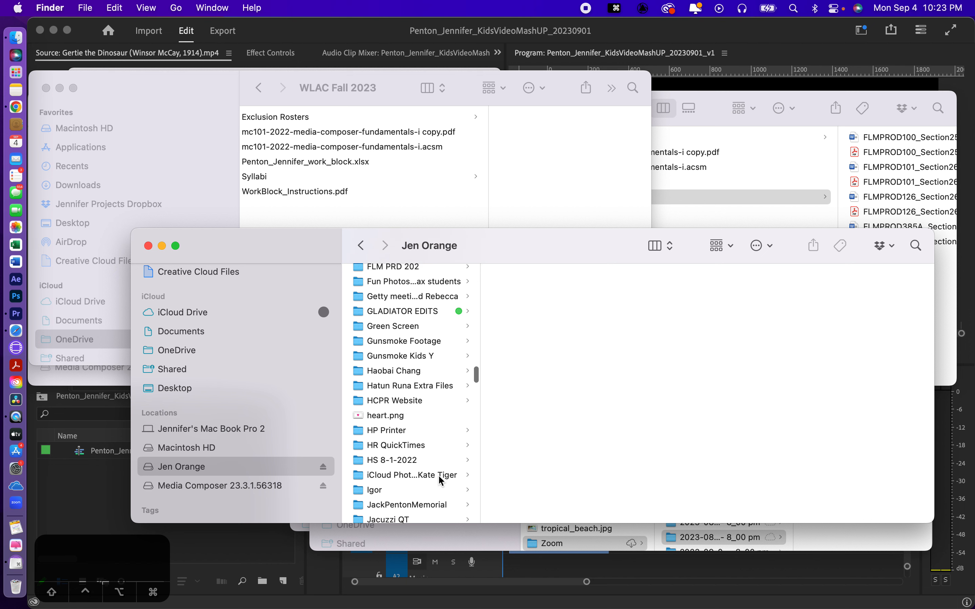
pyautogui.scroll(-20, 441, 480)
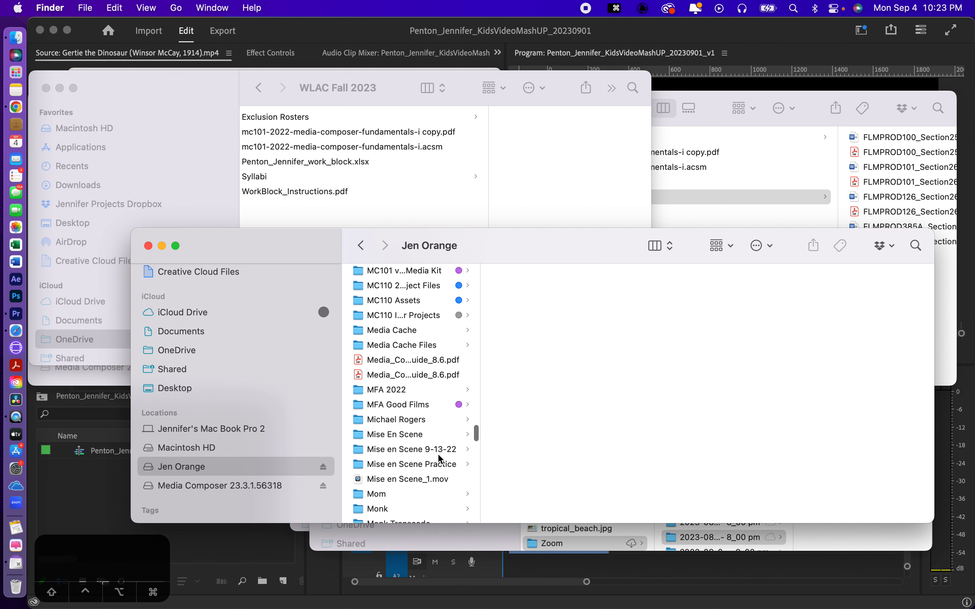
pyautogui.scroll(-5, 440, 449)
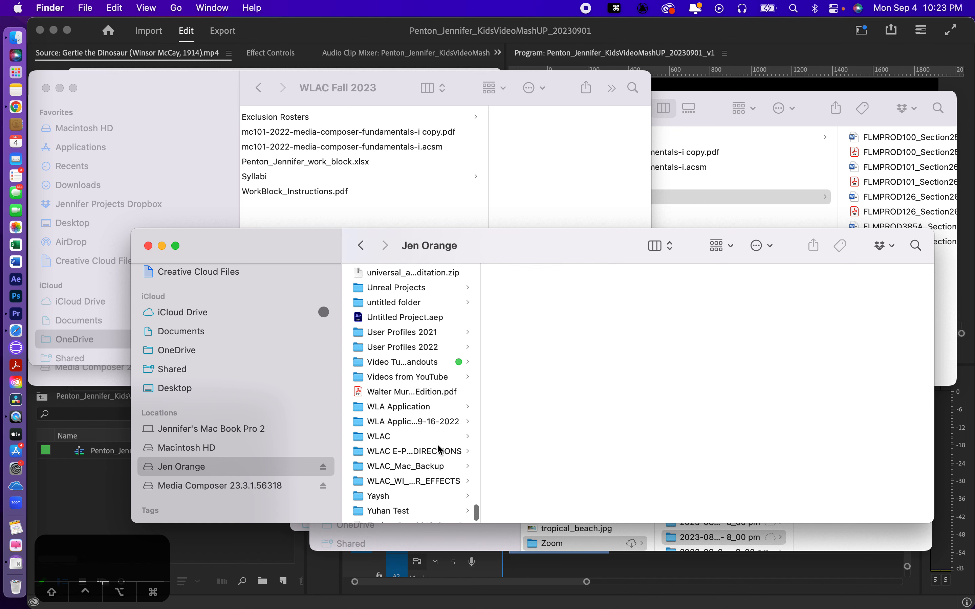
pyautogui.scroll(10, 440, 450)
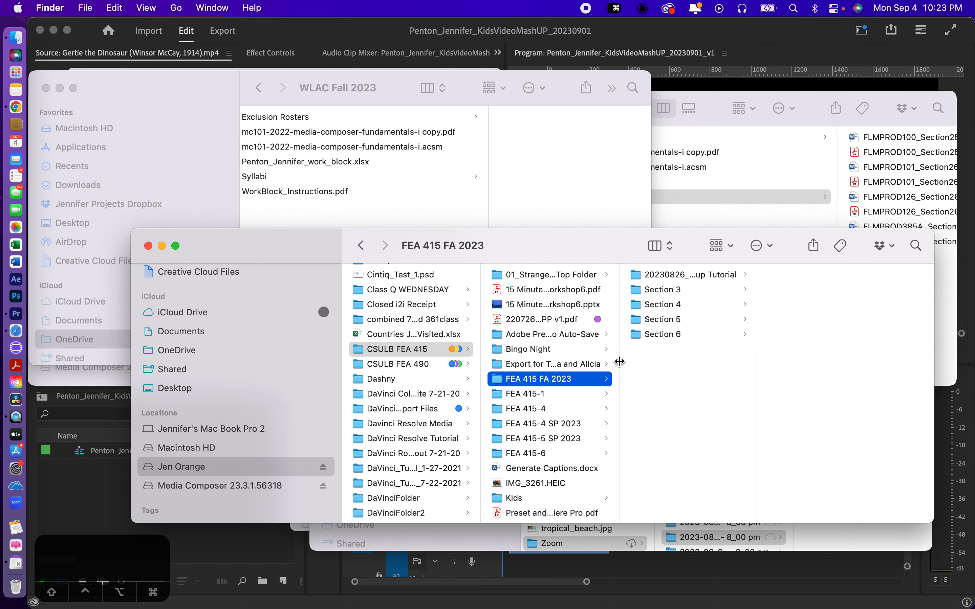
# - Open the exported .mp4 from Section 3, Kids Video MashUp Top Folder, 07 KVM Exports and play it in QuickTime Player
pyautogui.click(659, 291)
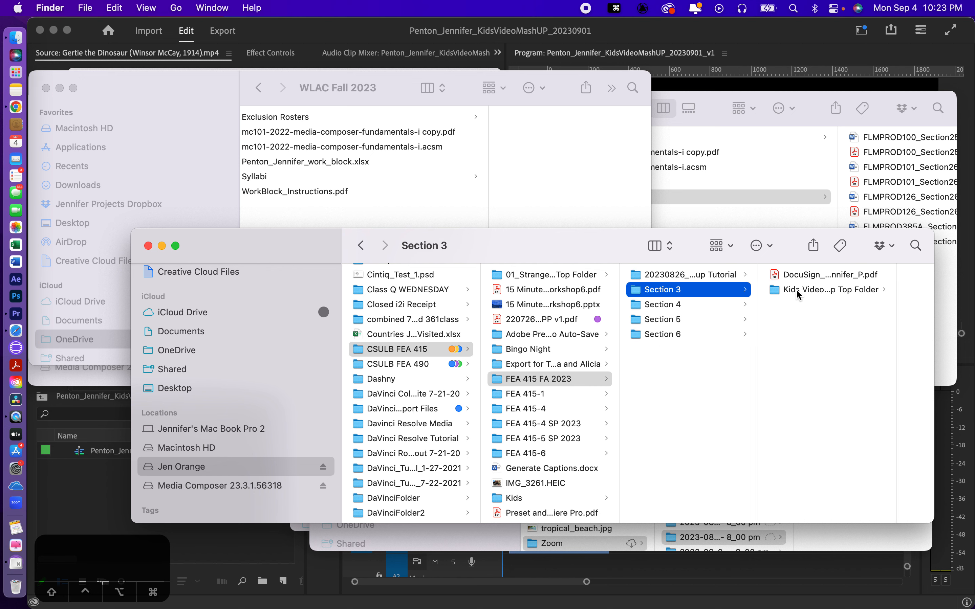
pyautogui.click(796, 289)
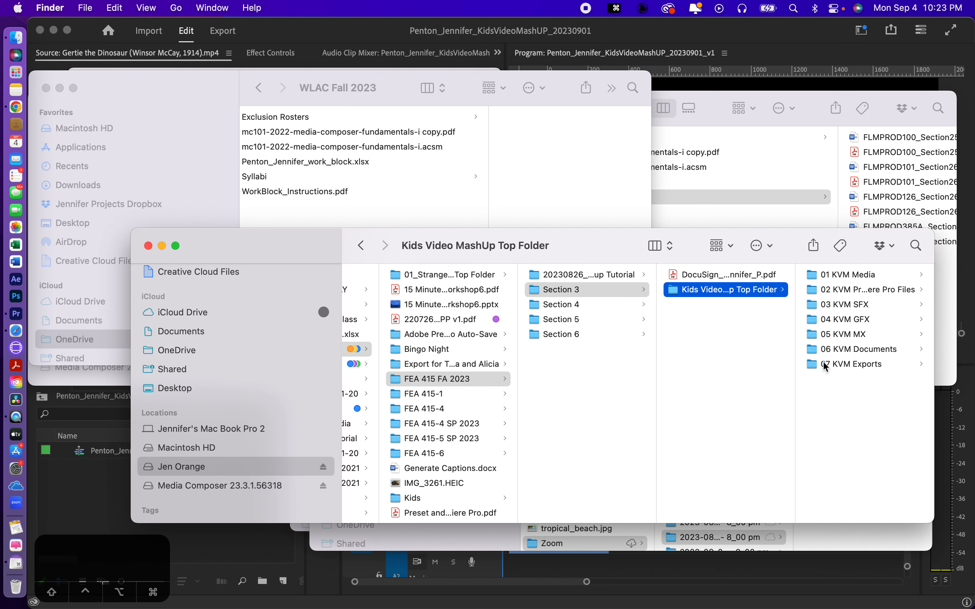
pyautogui.click(823, 365)
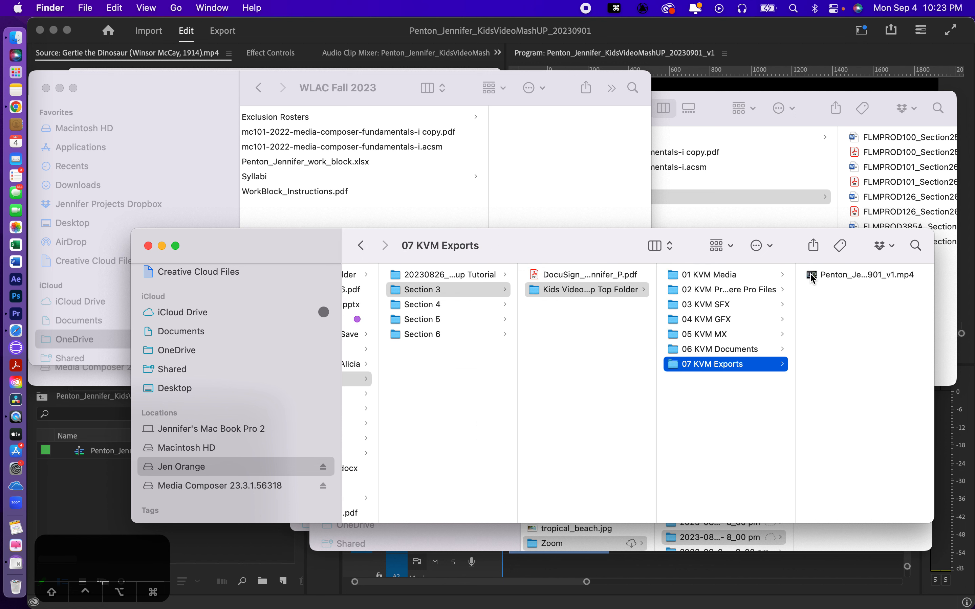
pyautogui.click(812, 276)
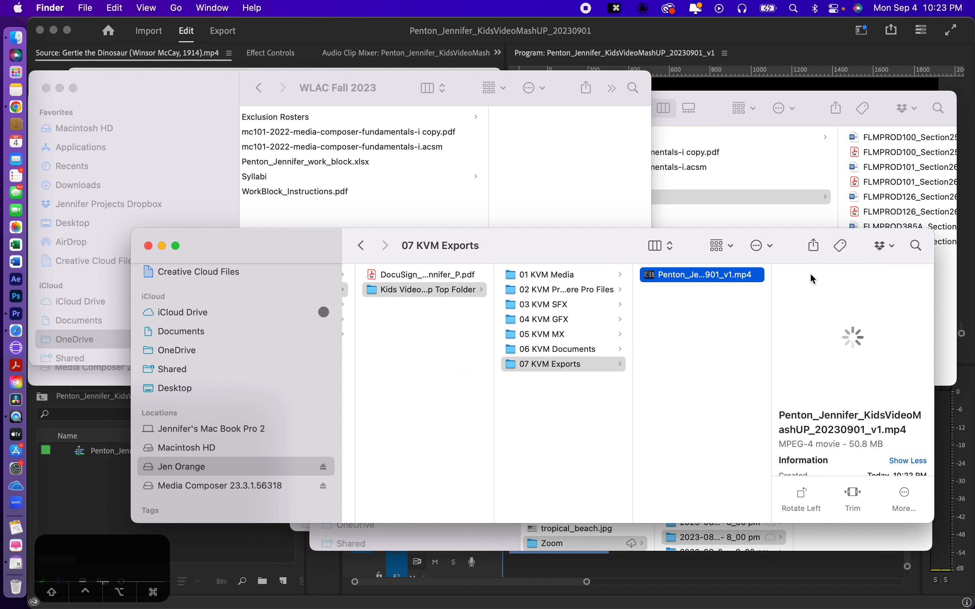
pyautogui.press('super+o')
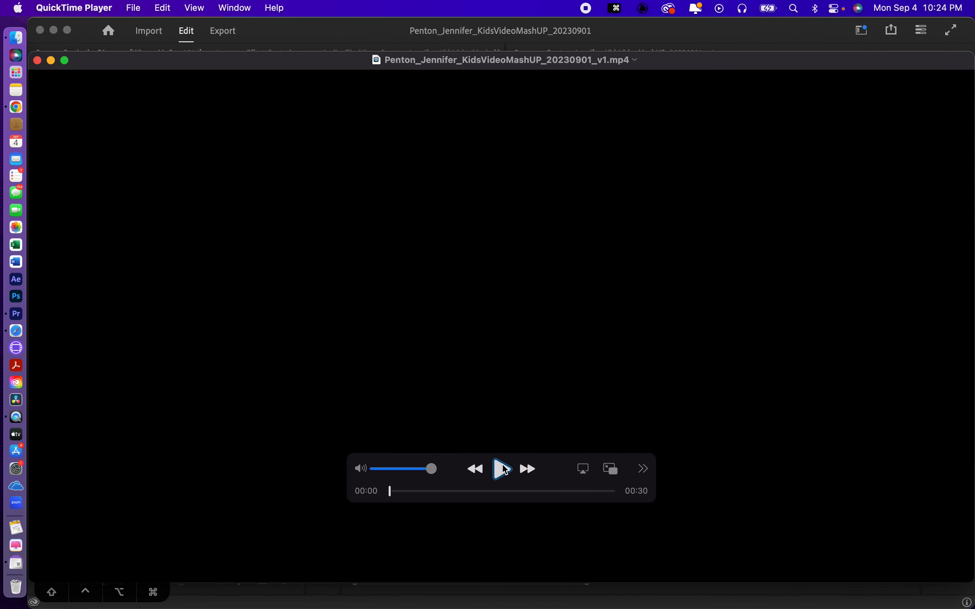
pyautogui.click(504, 470)
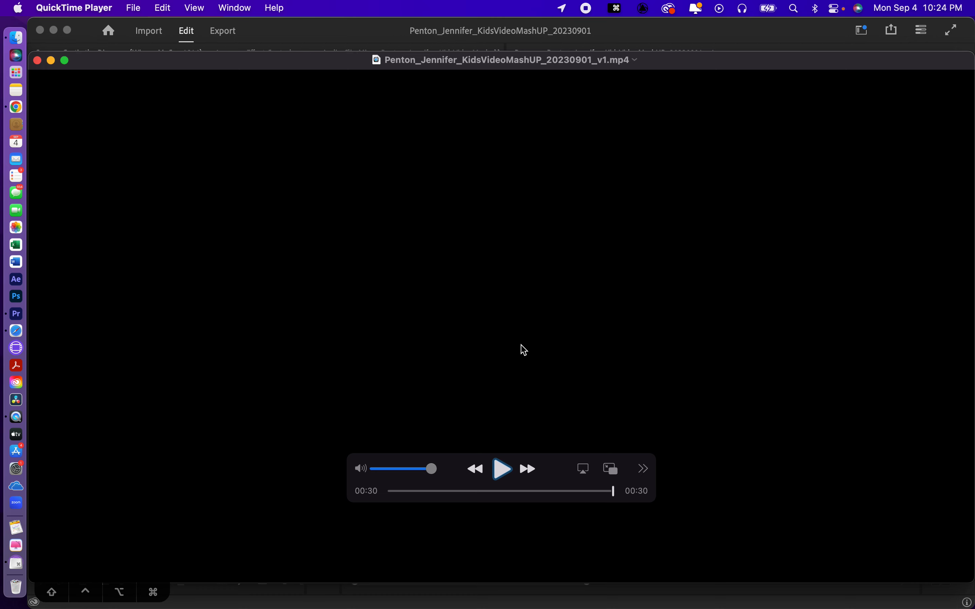
# - Switch back to Premiere Pro's export settings, match the video settings to the source and open the additional video options
pyautogui.press('super+Tab')
pyautogui.press('super+Tab')
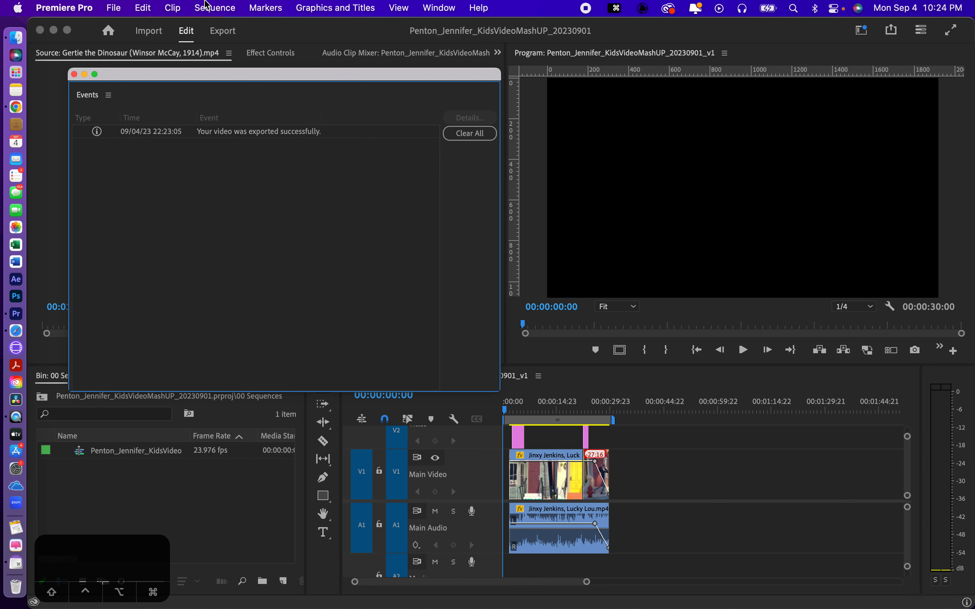
pyautogui.click(222, 31)
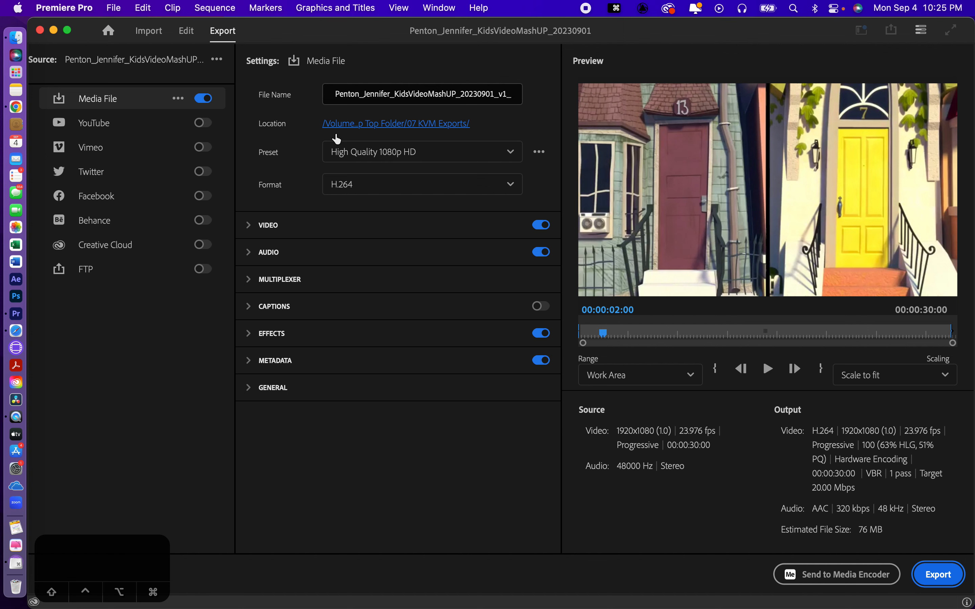
pyautogui.click(248, 228)
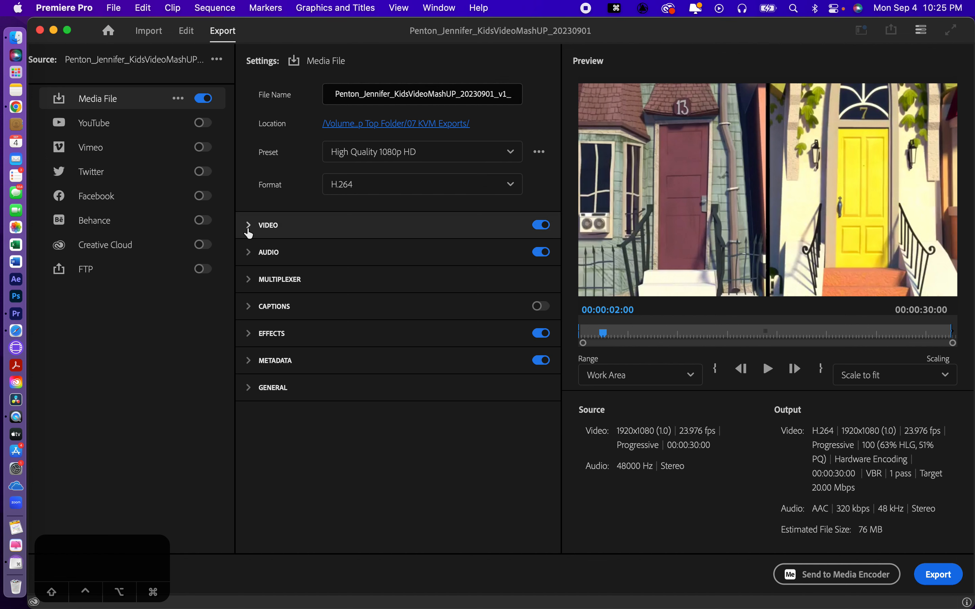
pyautogui.click(248, 229)
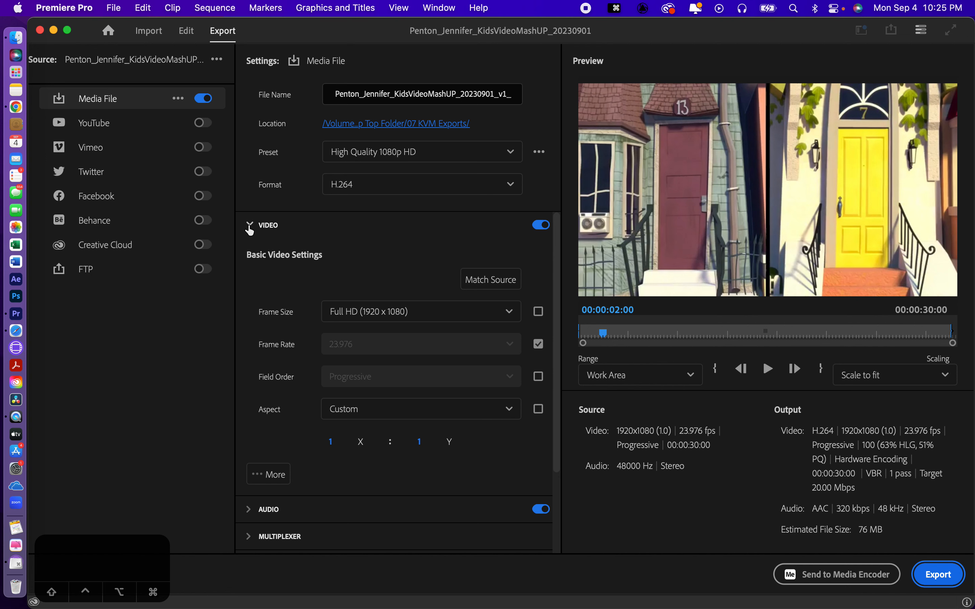
pyautogui.click(477, 280)
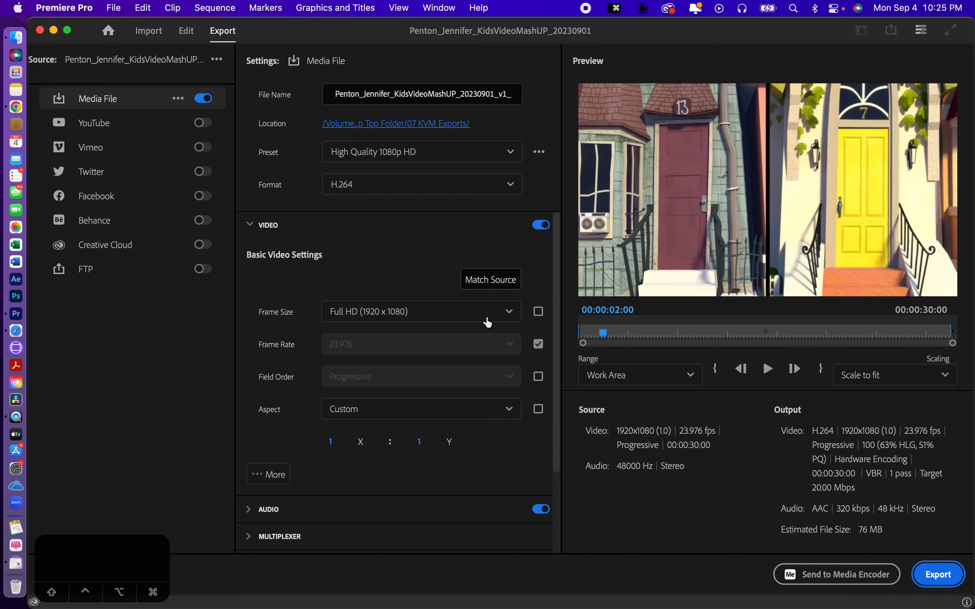
pyautogui.click(256, 478)
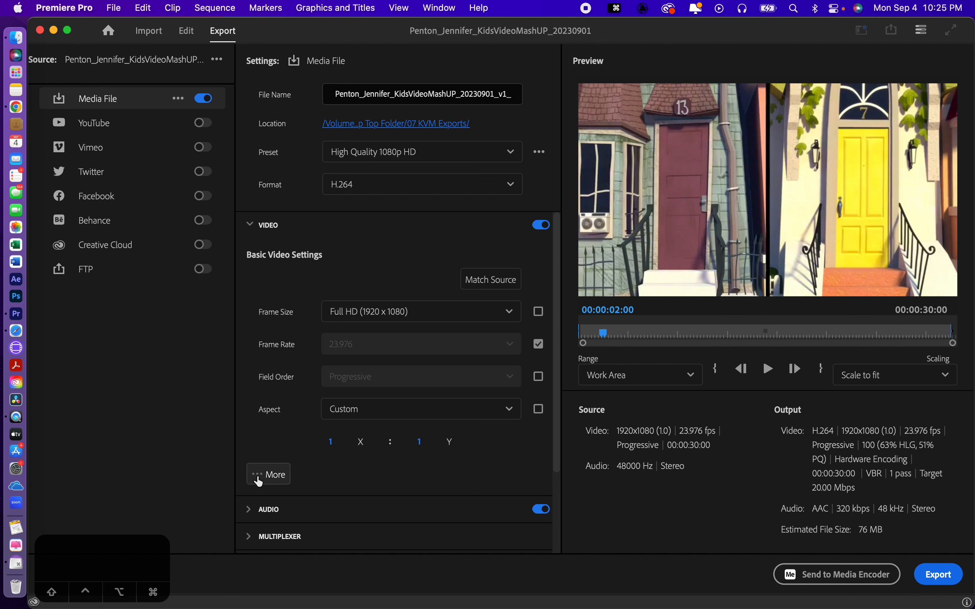